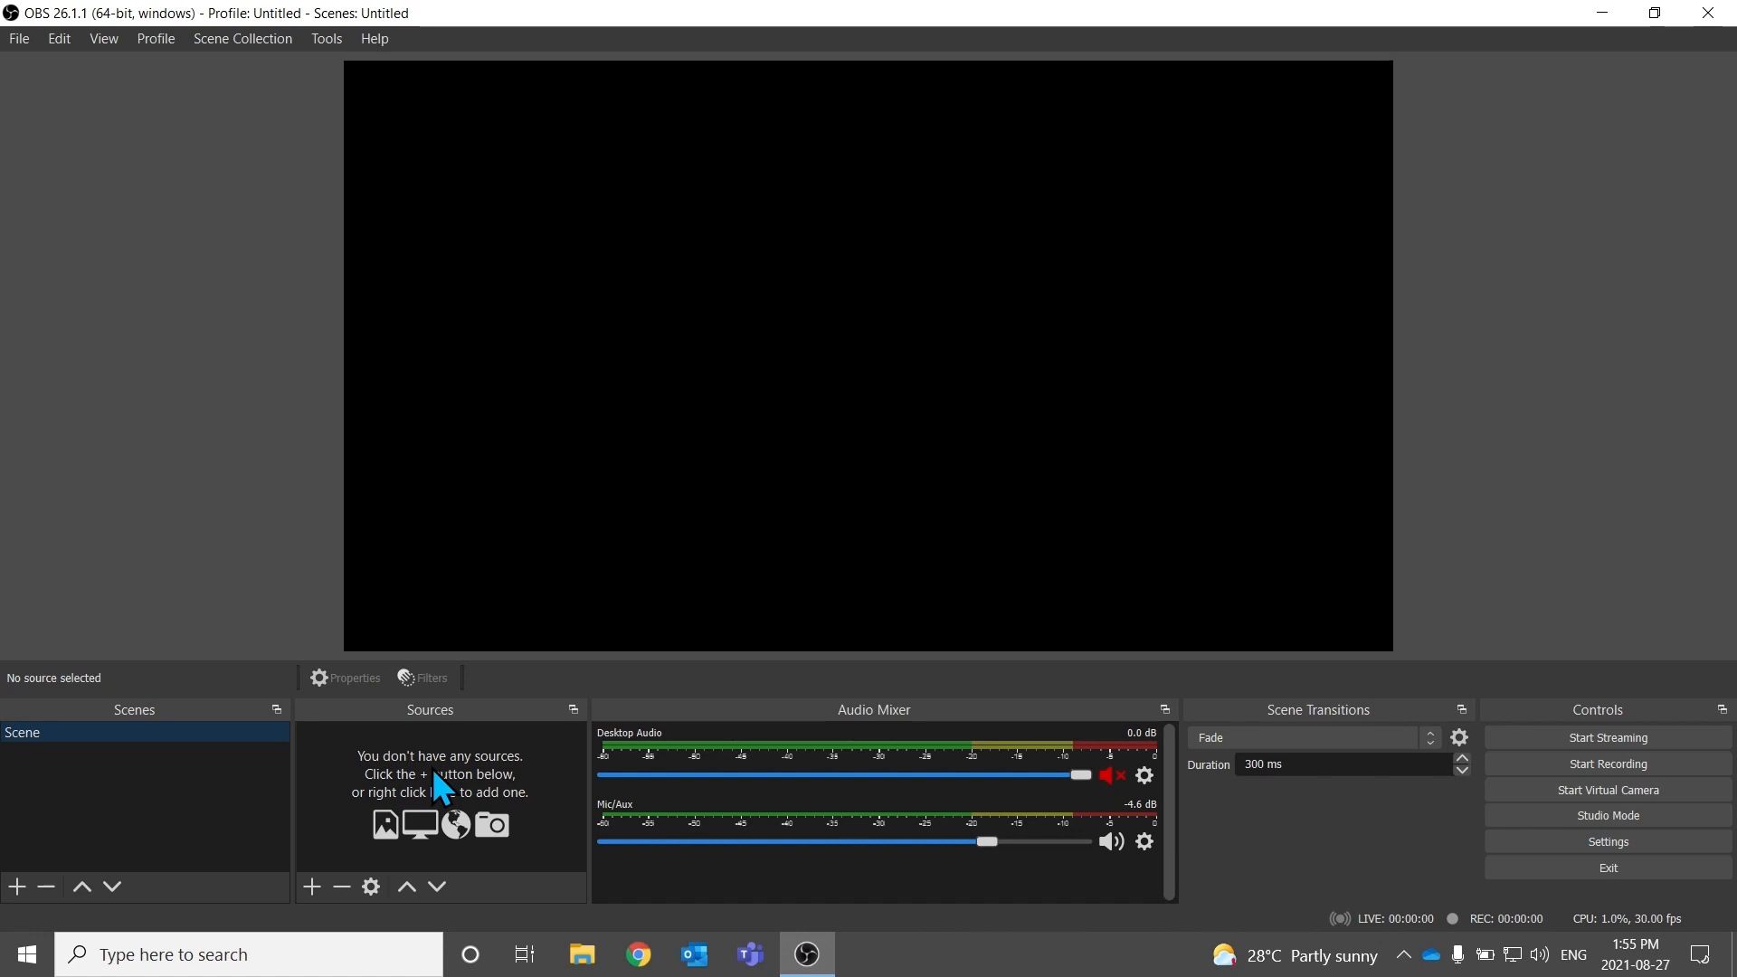
Add a new Video Capture Device source to the scene and use Integrated Camera as its device
left_click(313, 887)
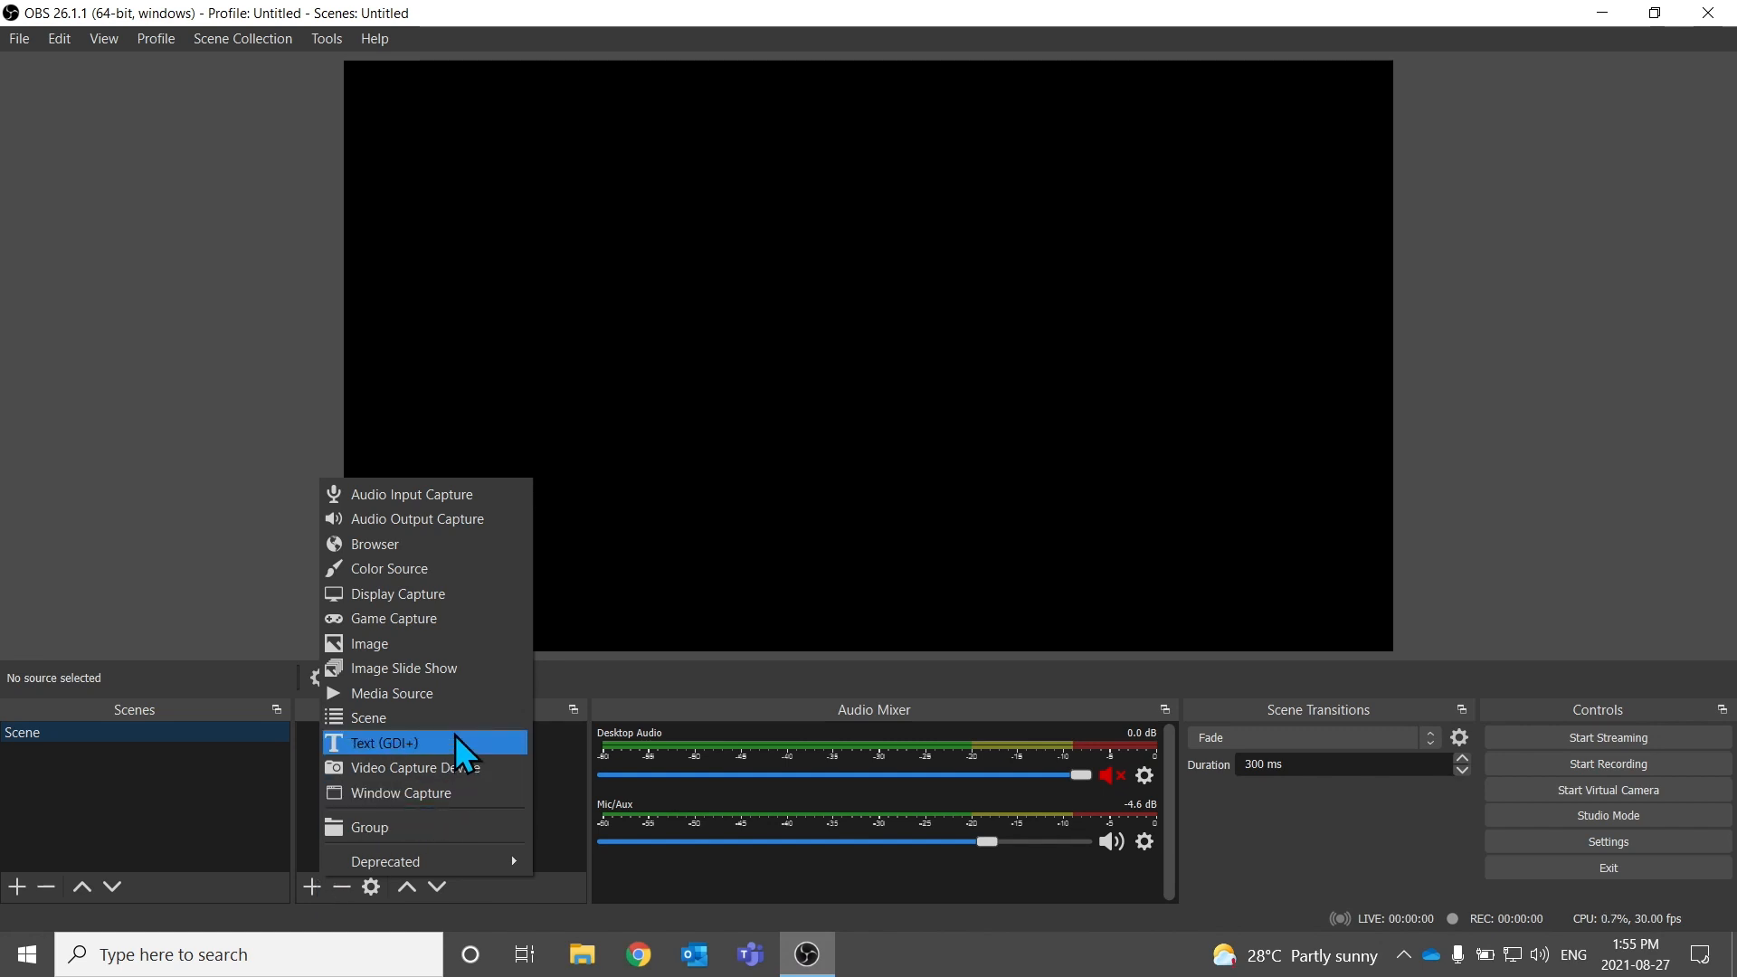
left_click(460, 767)
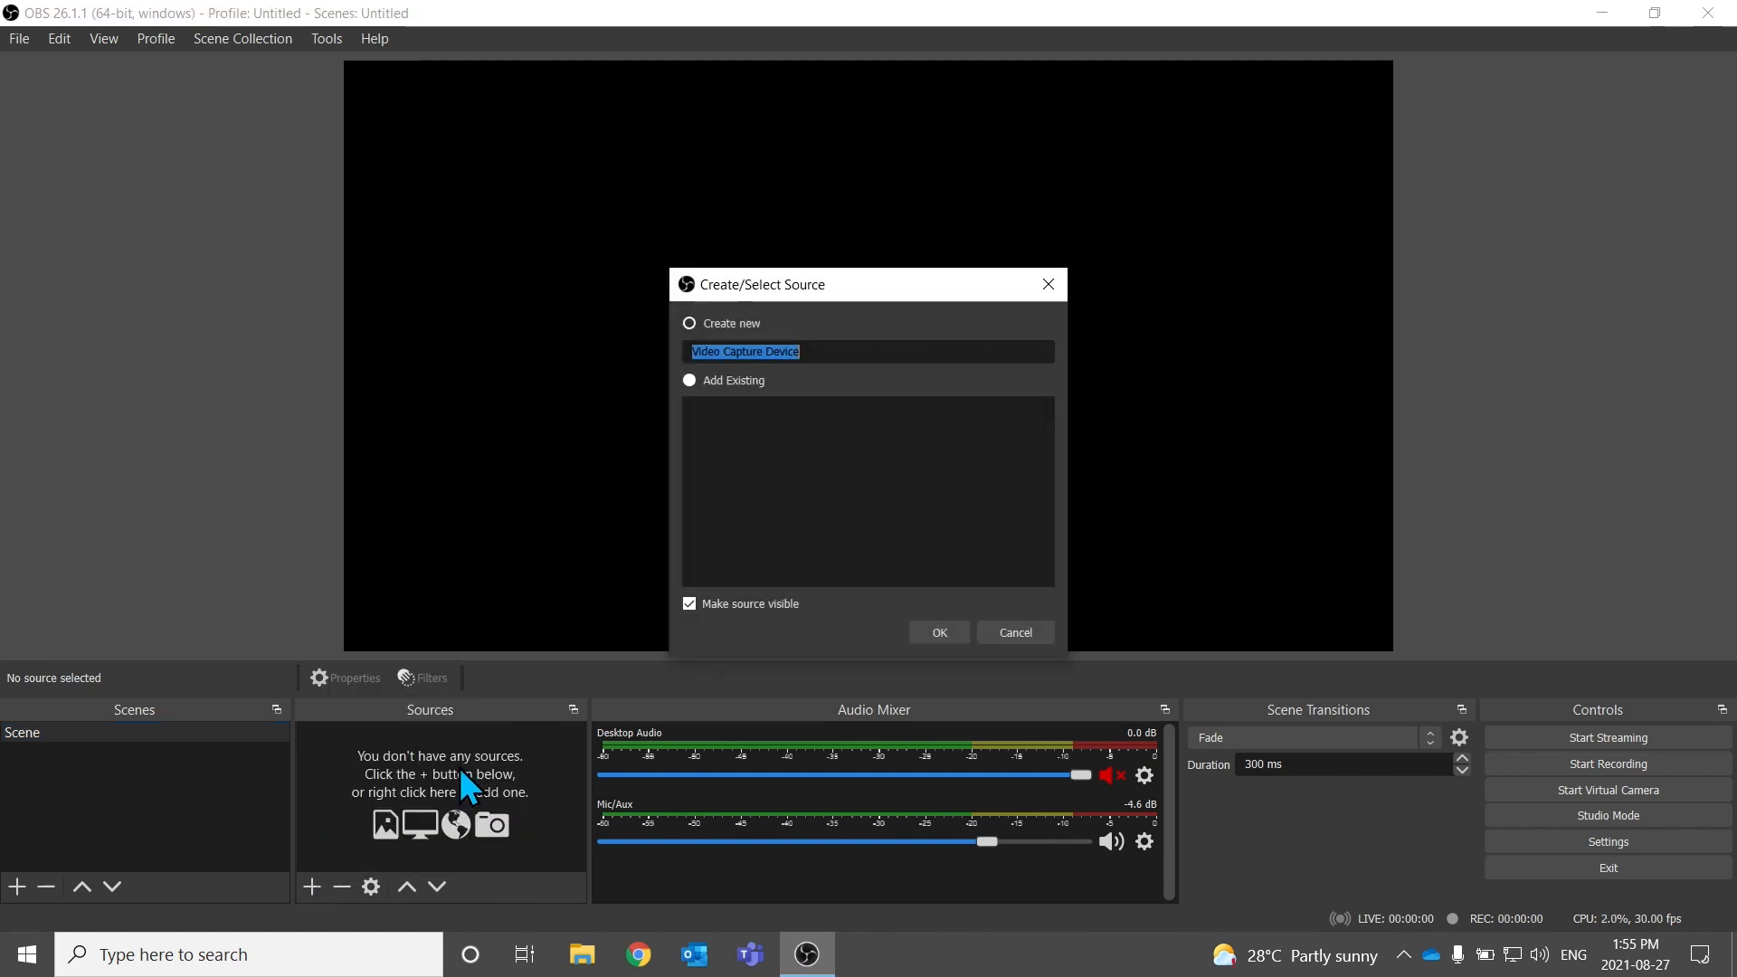
left_click(934, 630)
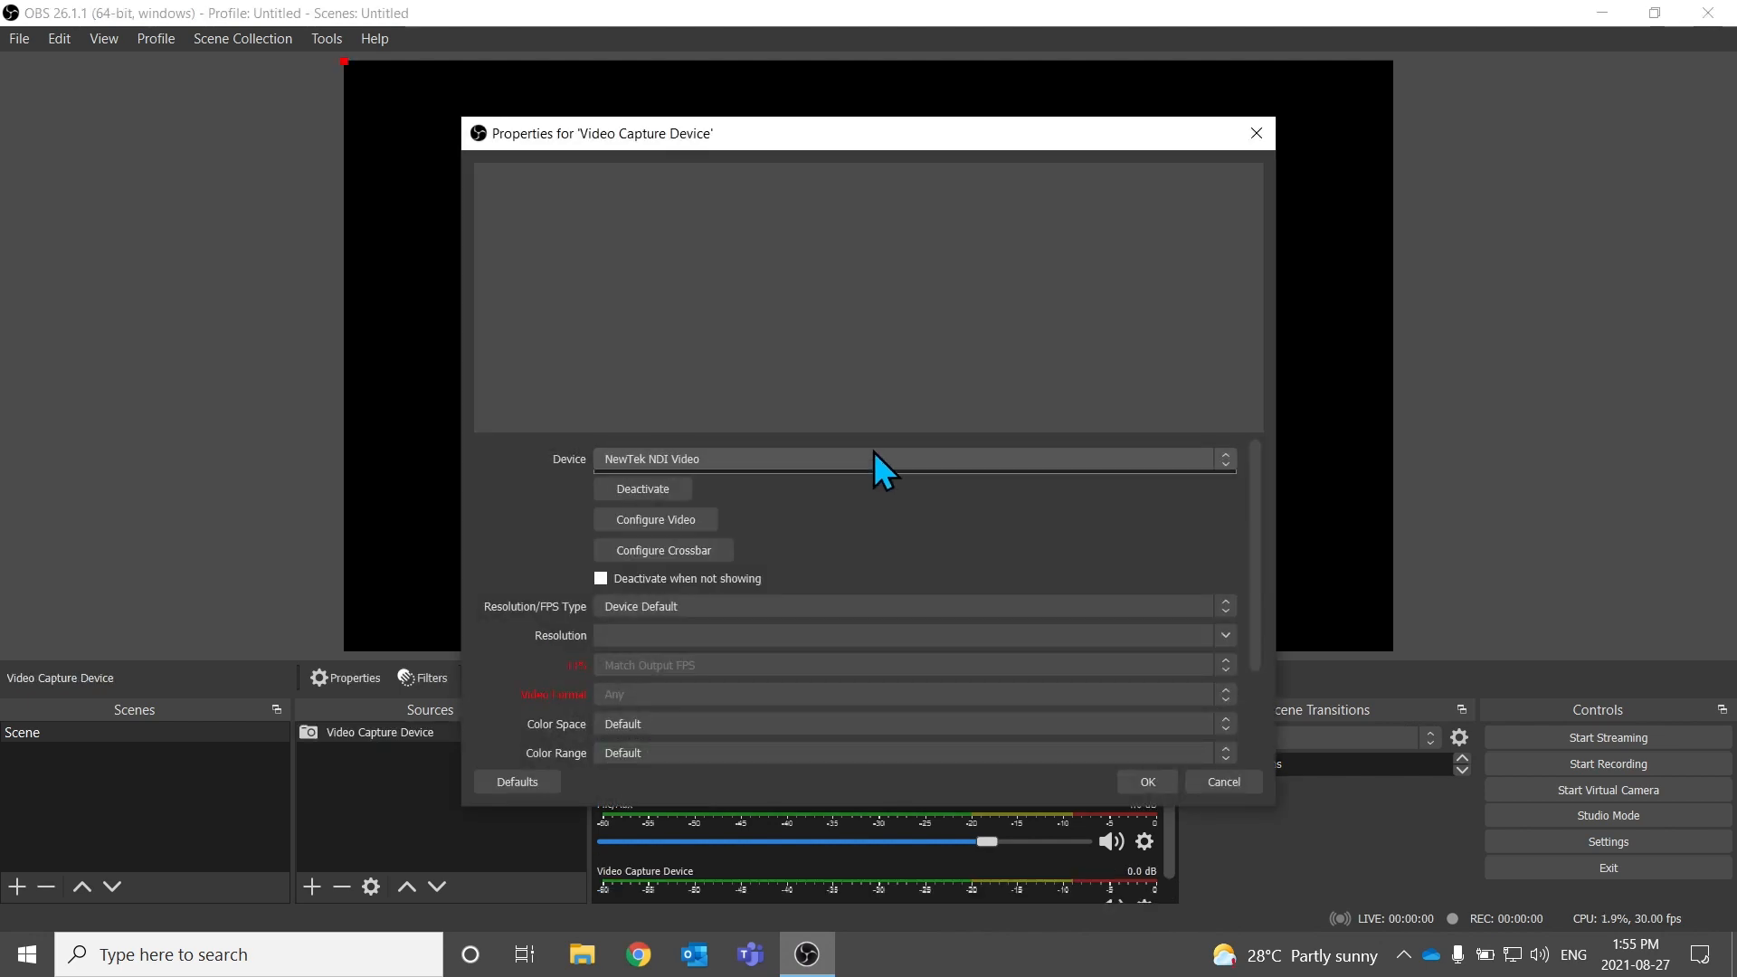
left_click(874, 452)
left_click(779, 490)
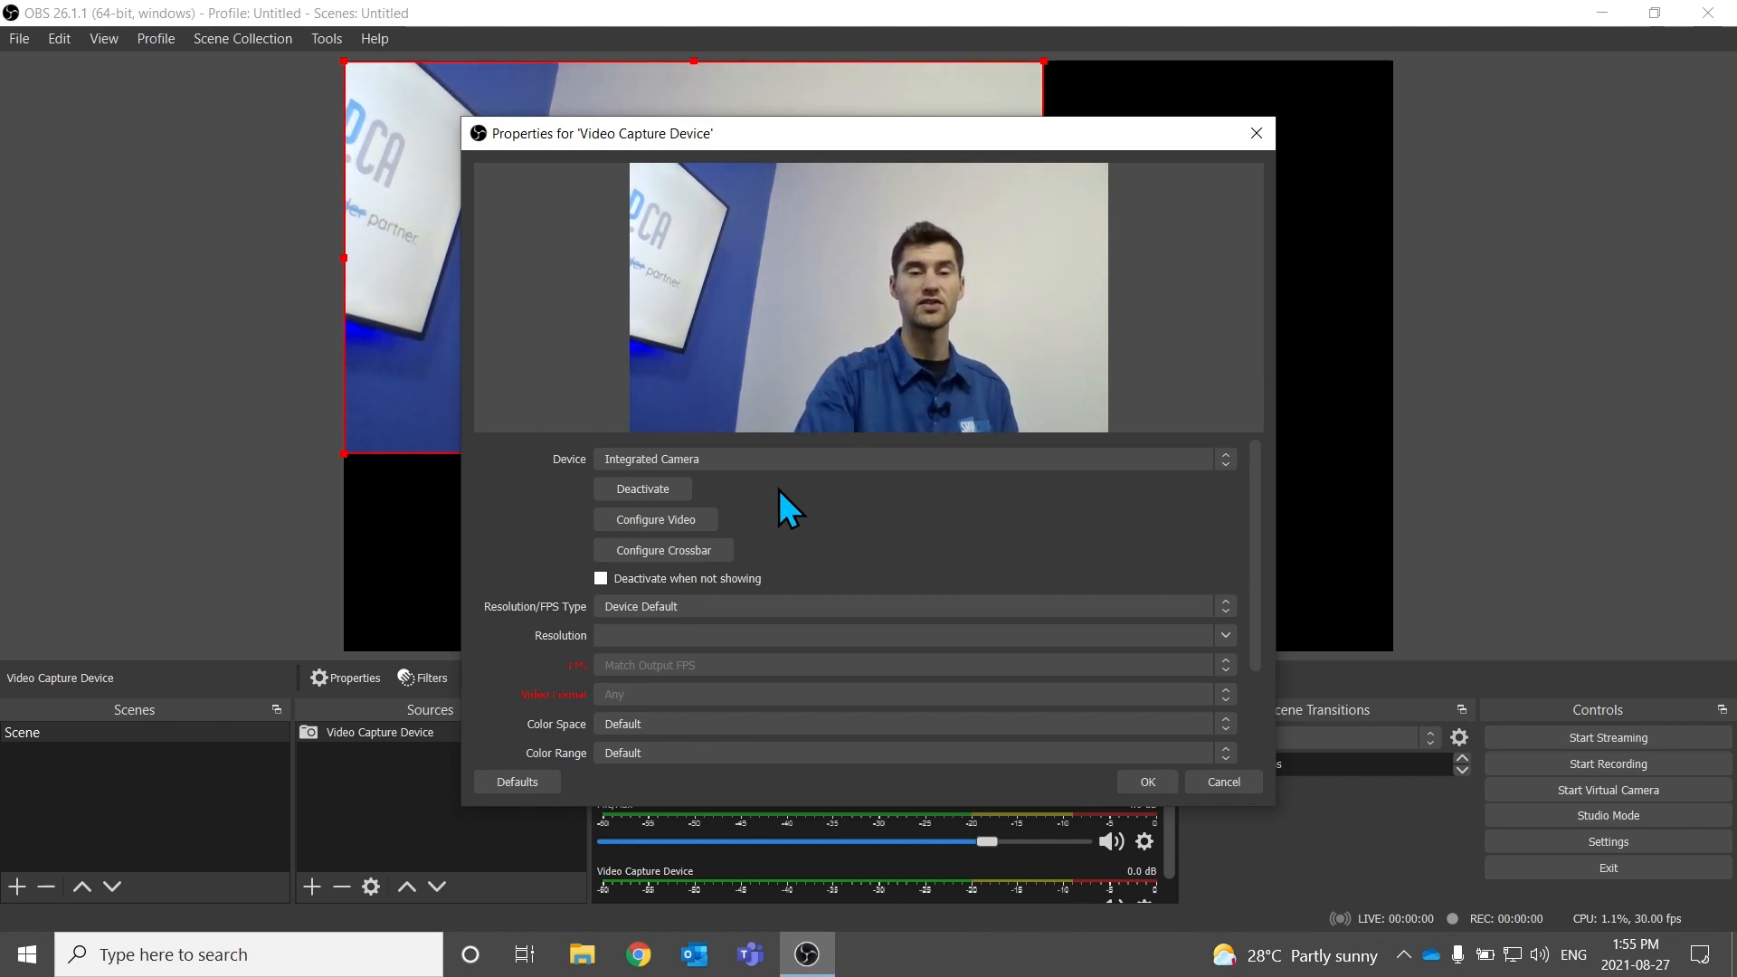
Switch the camera source's resolution type to Custom, set the resolution to 1280x720, and accept the properties
left_click(761, 603)
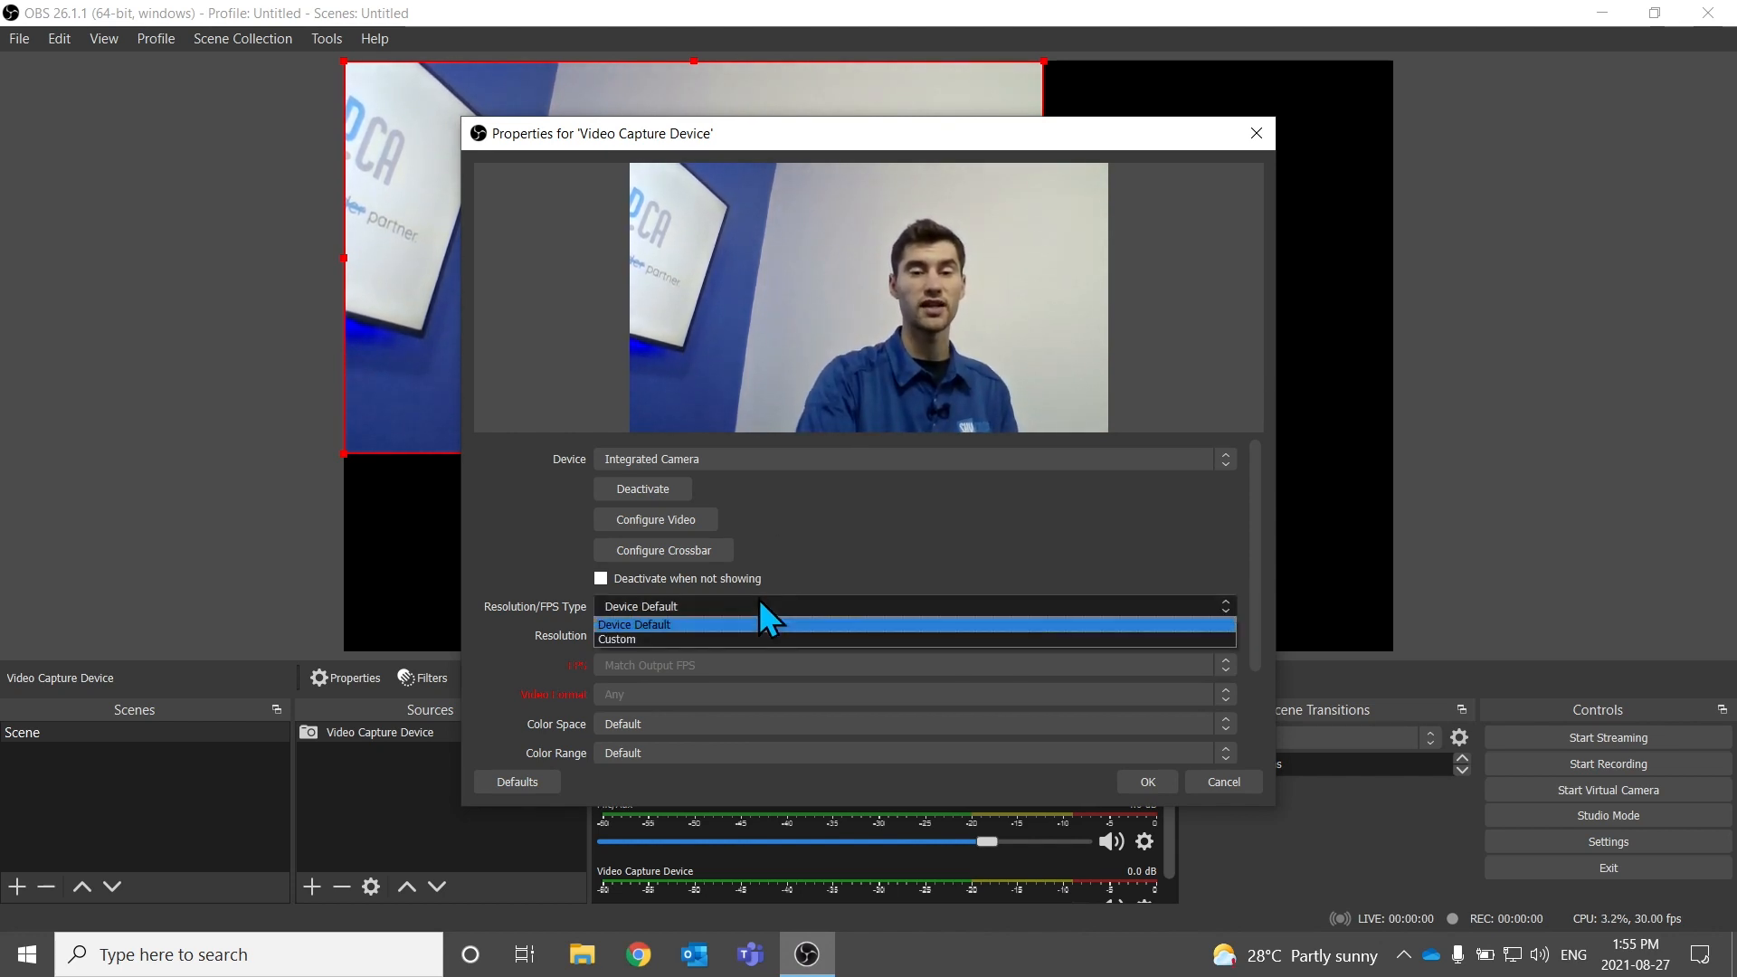
left_click(720, 638)
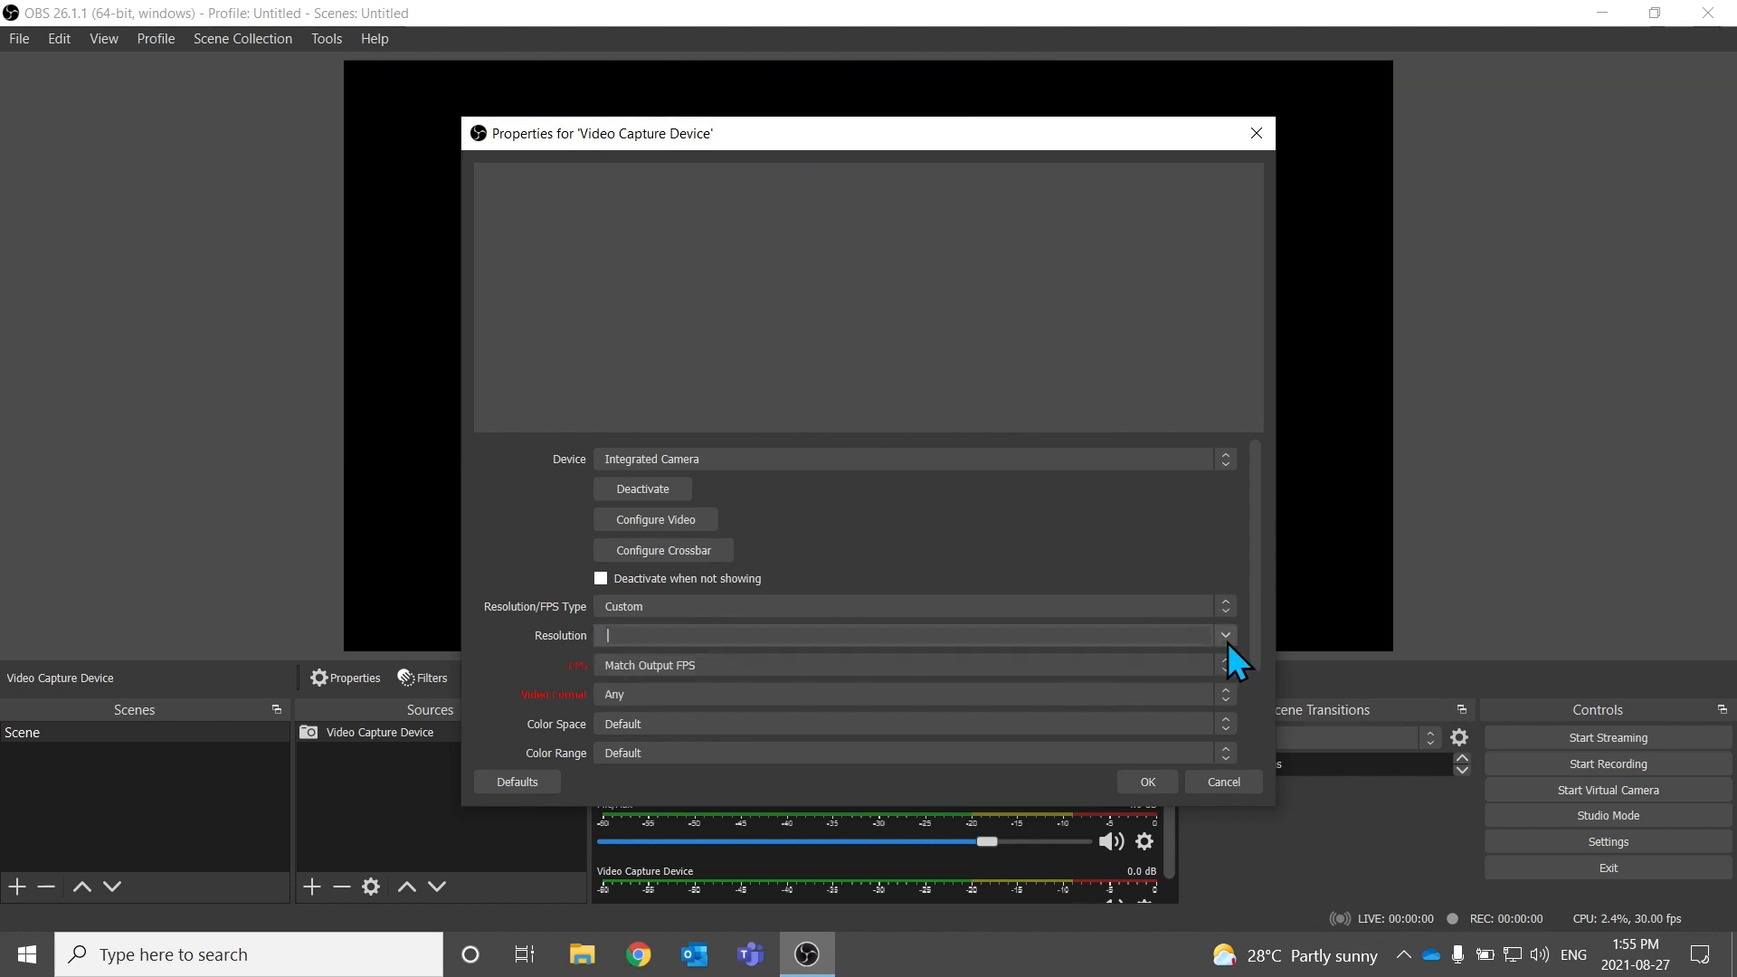
left_click(1226, 636)
left_click(1169, 642)
left_click(1229, 637)
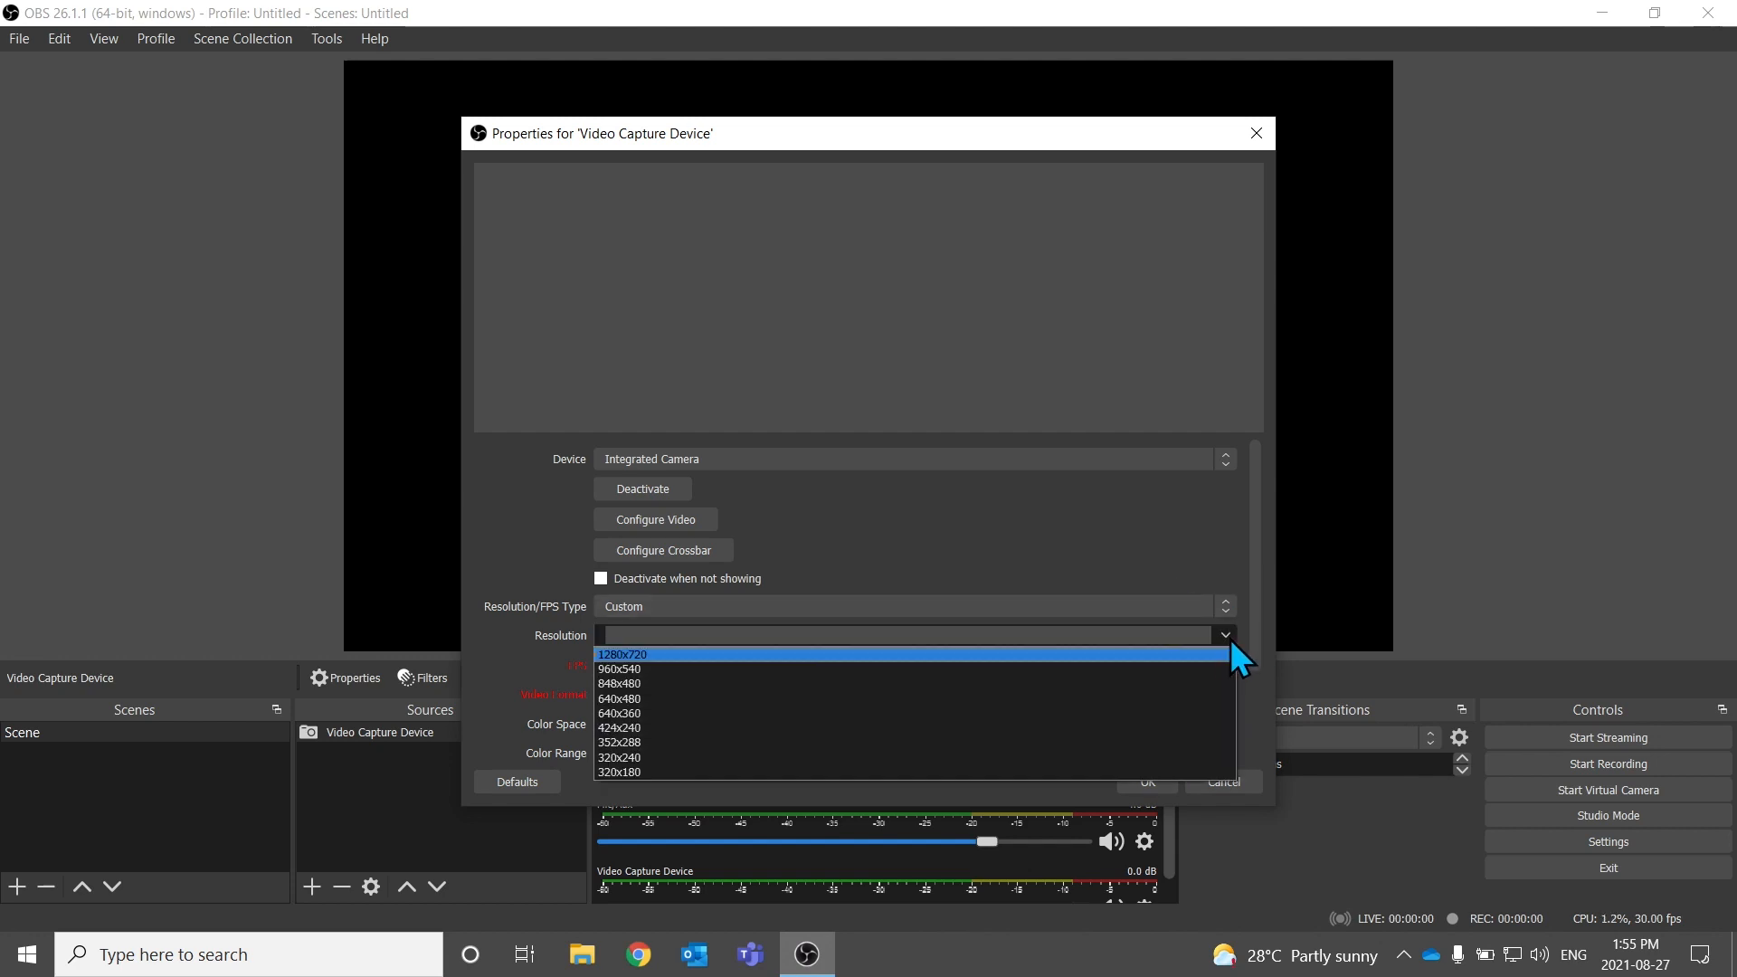
left_click(1180, 655)
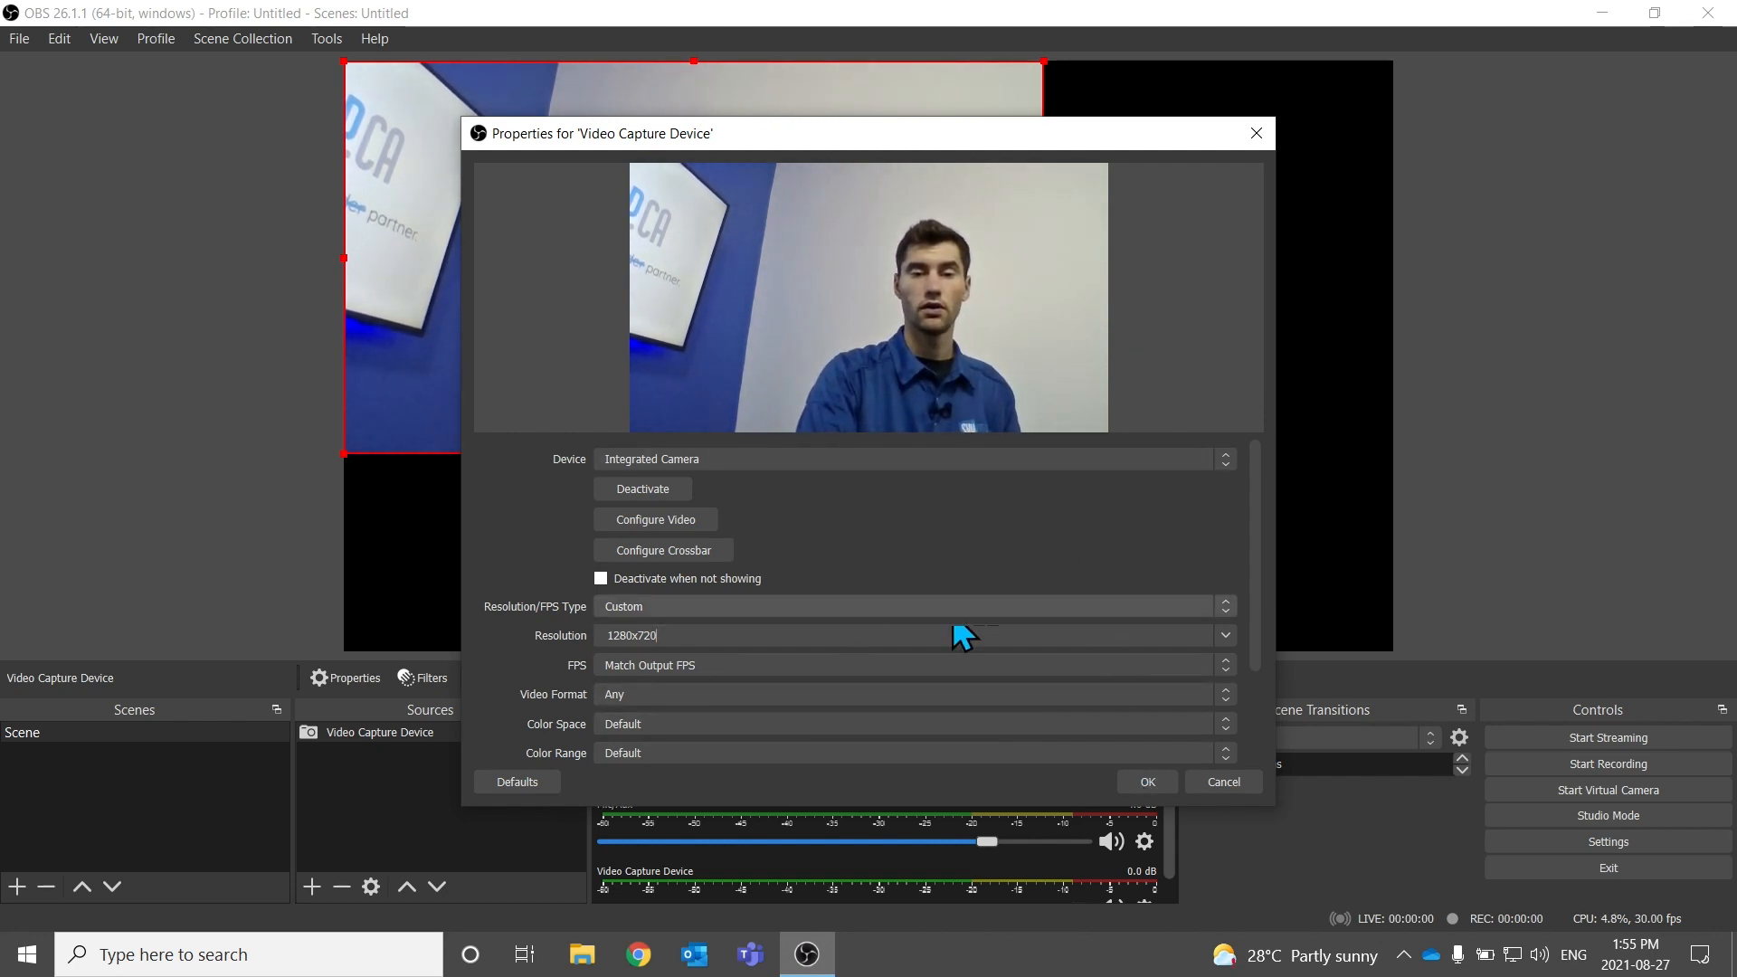
left_click(1148, 782)
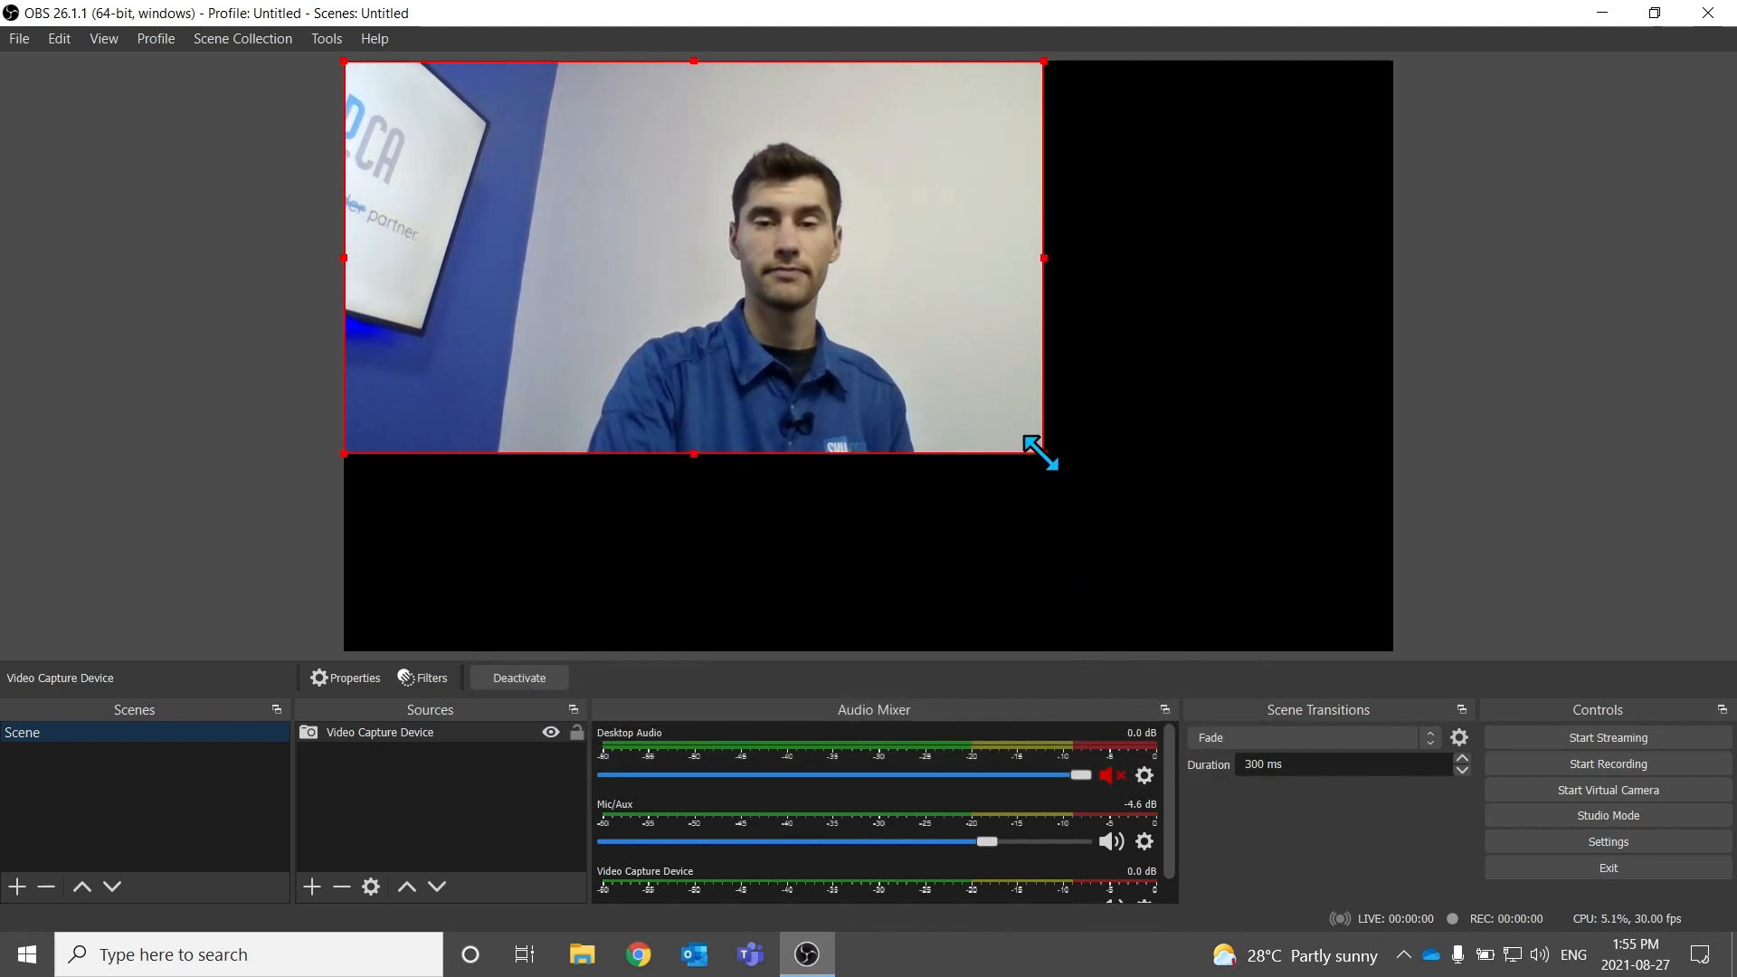
Enlarge the camera source to fill the whole canvas and rename it WEBCAM
left_click_drag(1040, 457, 1391, 618)
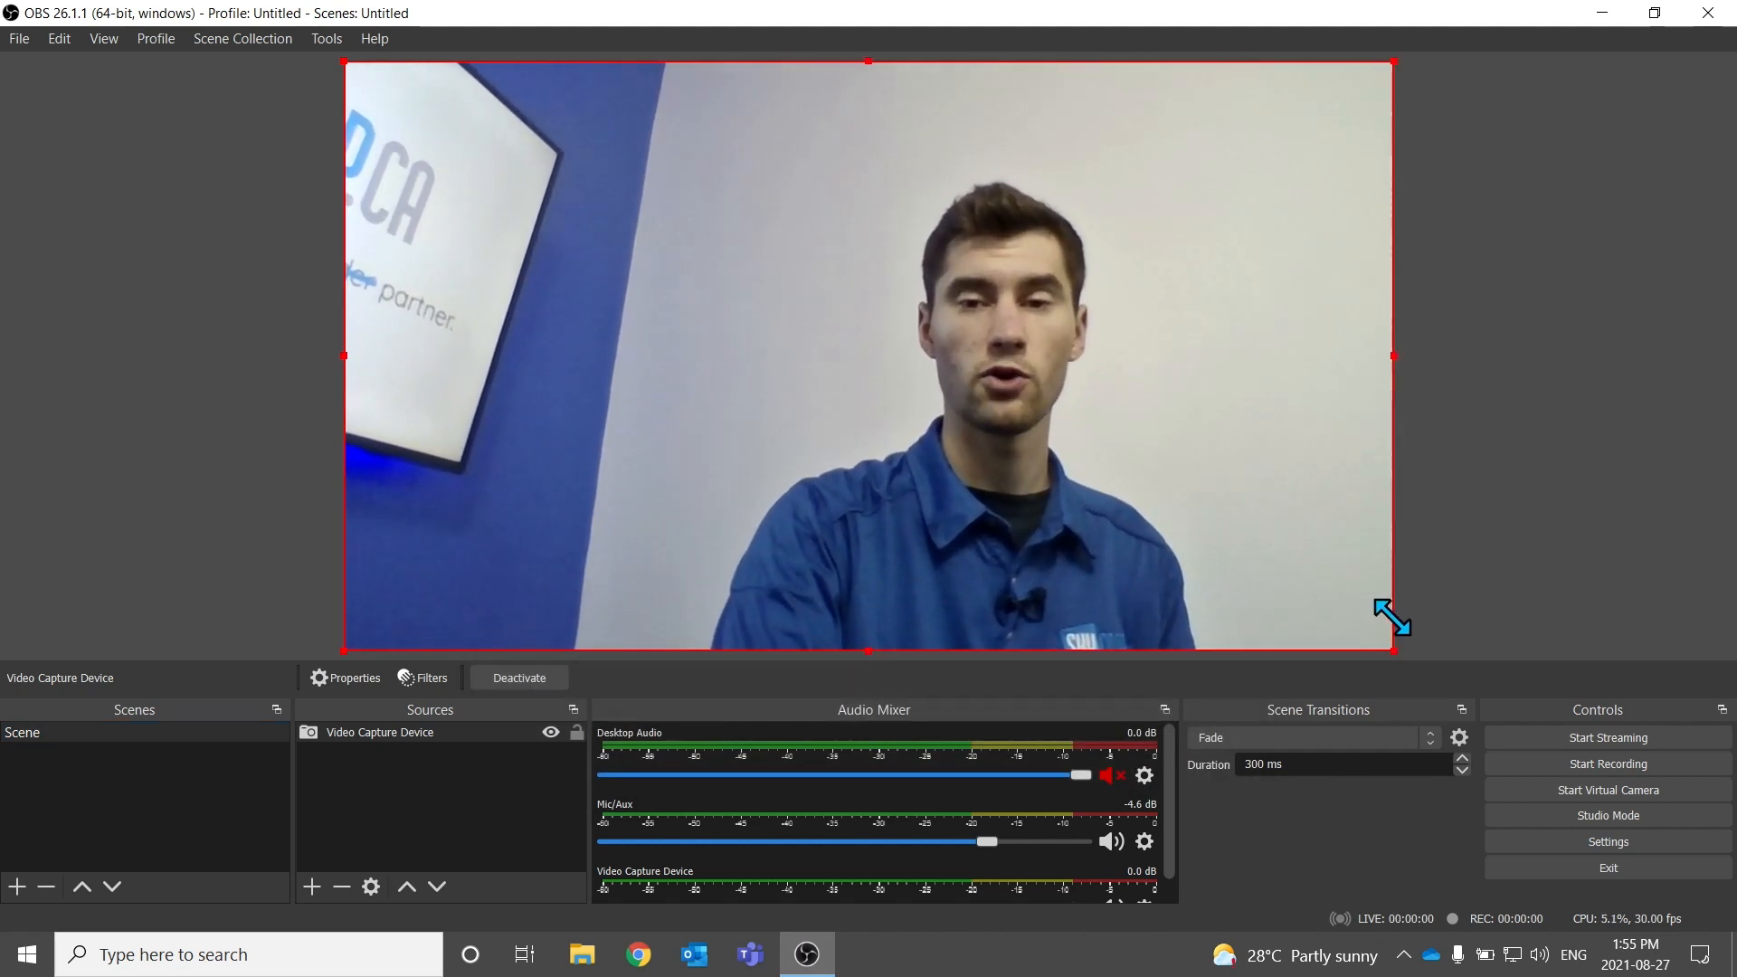
left_click(1620, 443)
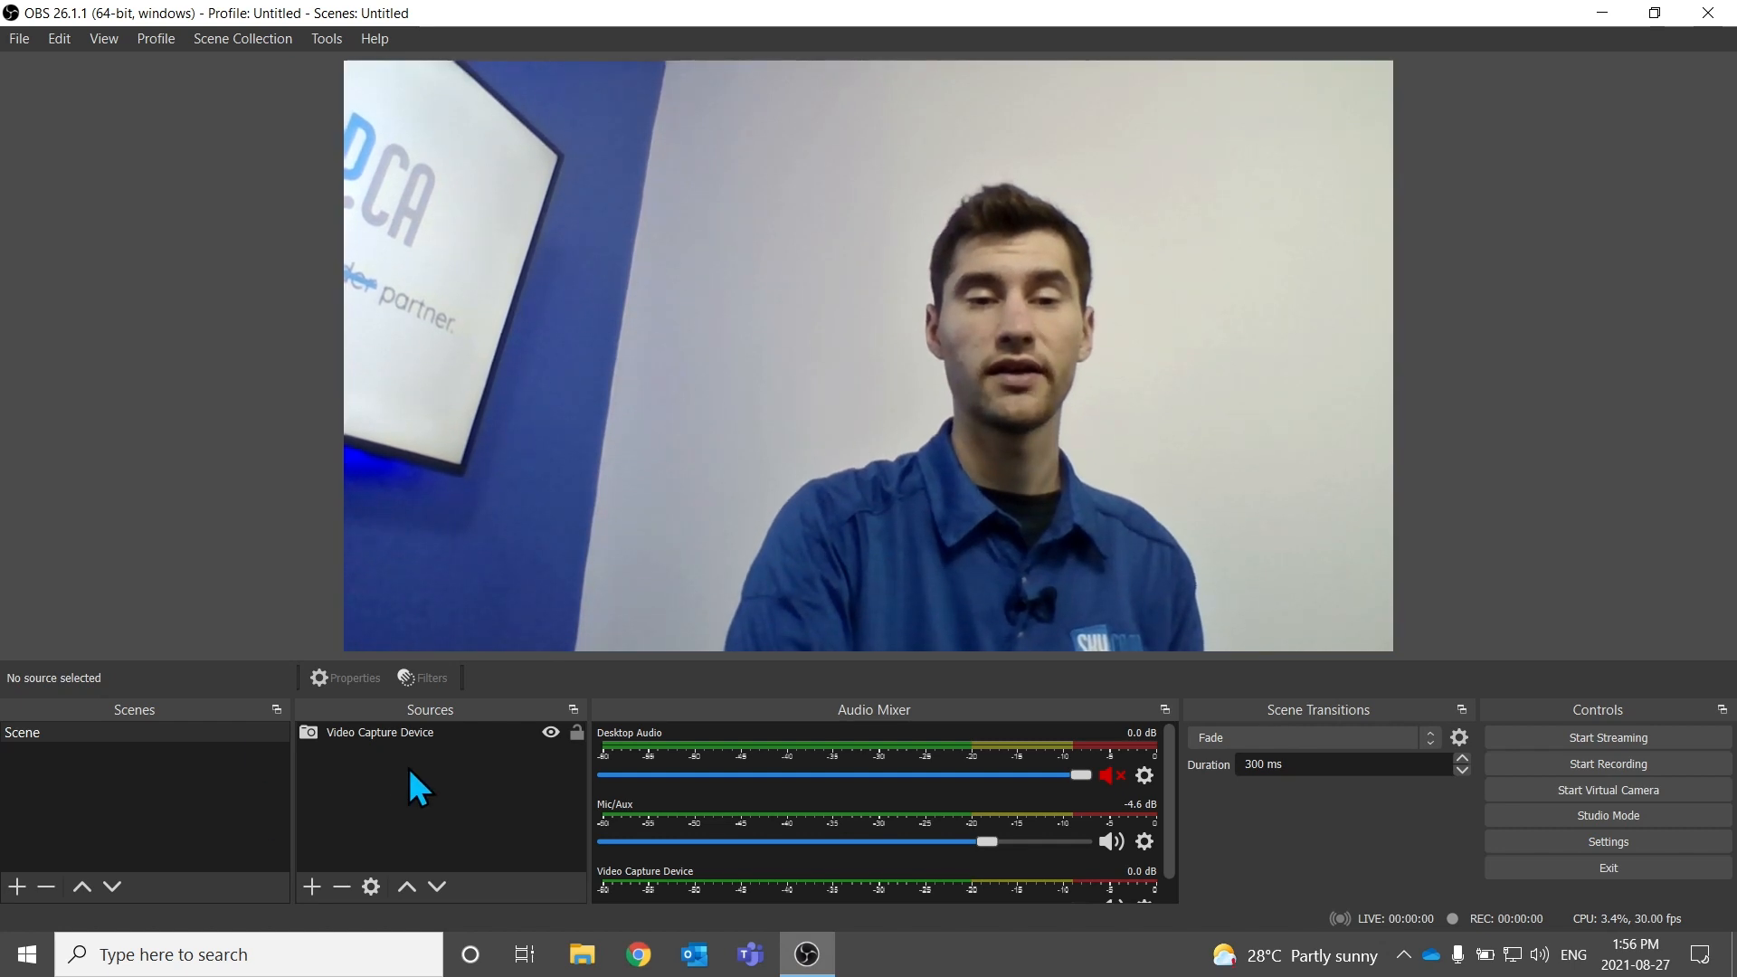
left_click(409, 737)
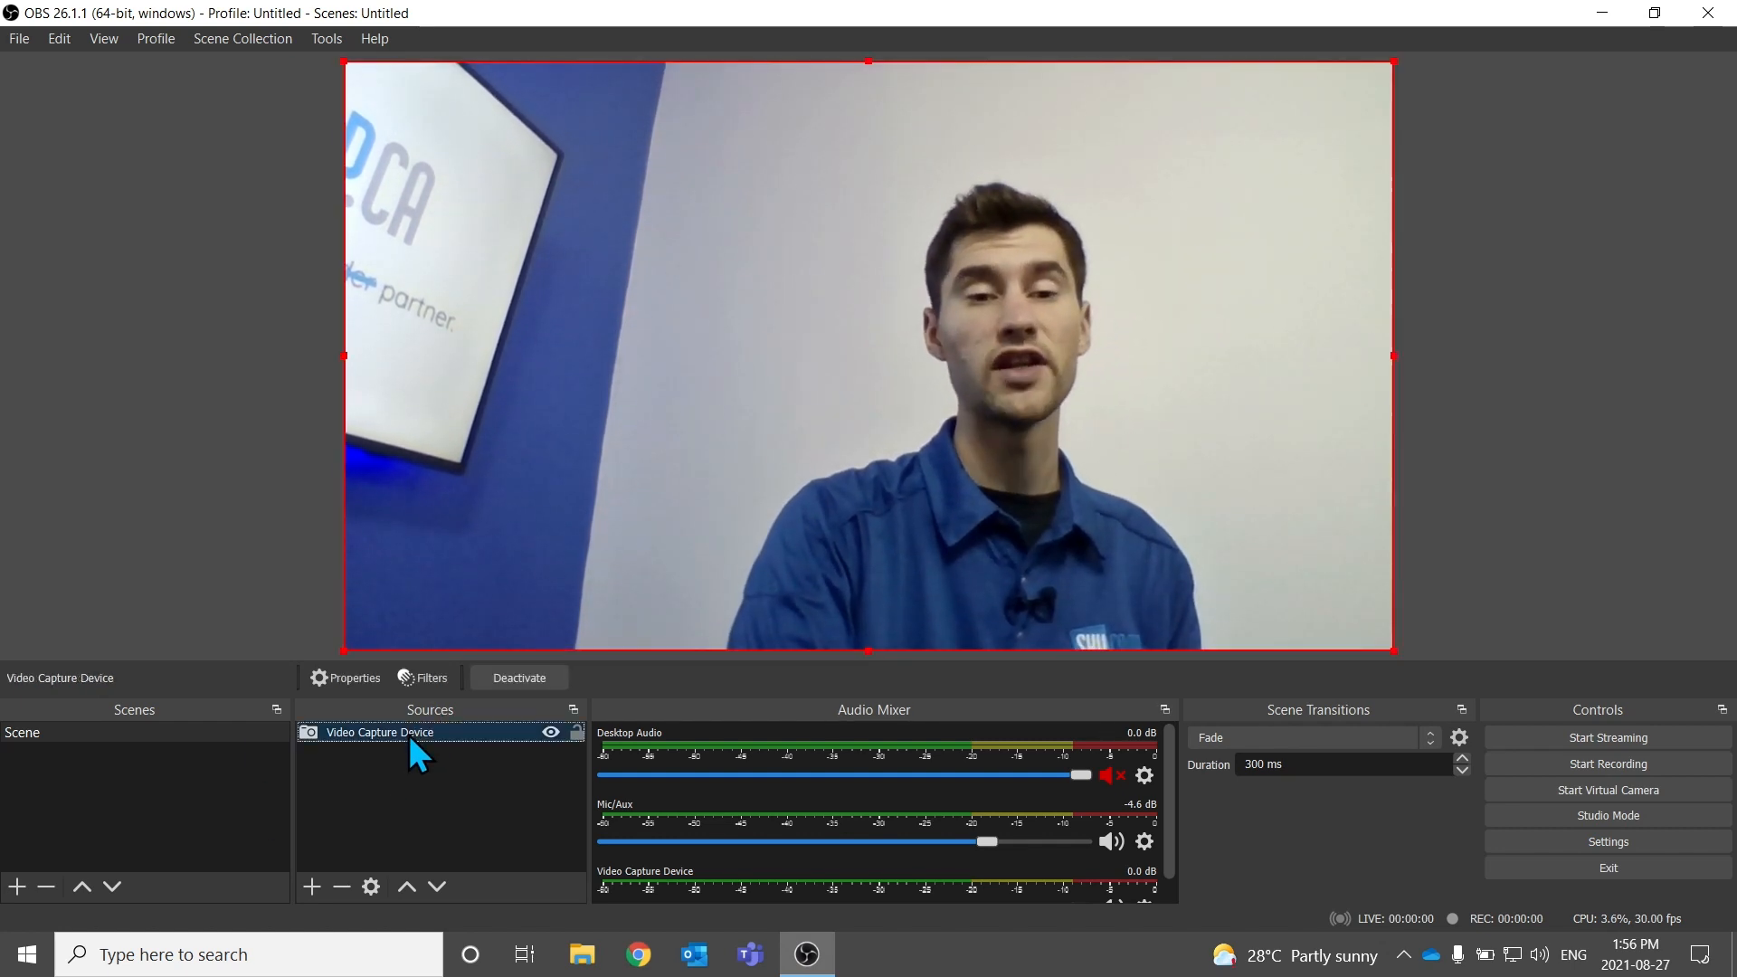
right_click(409, 735)
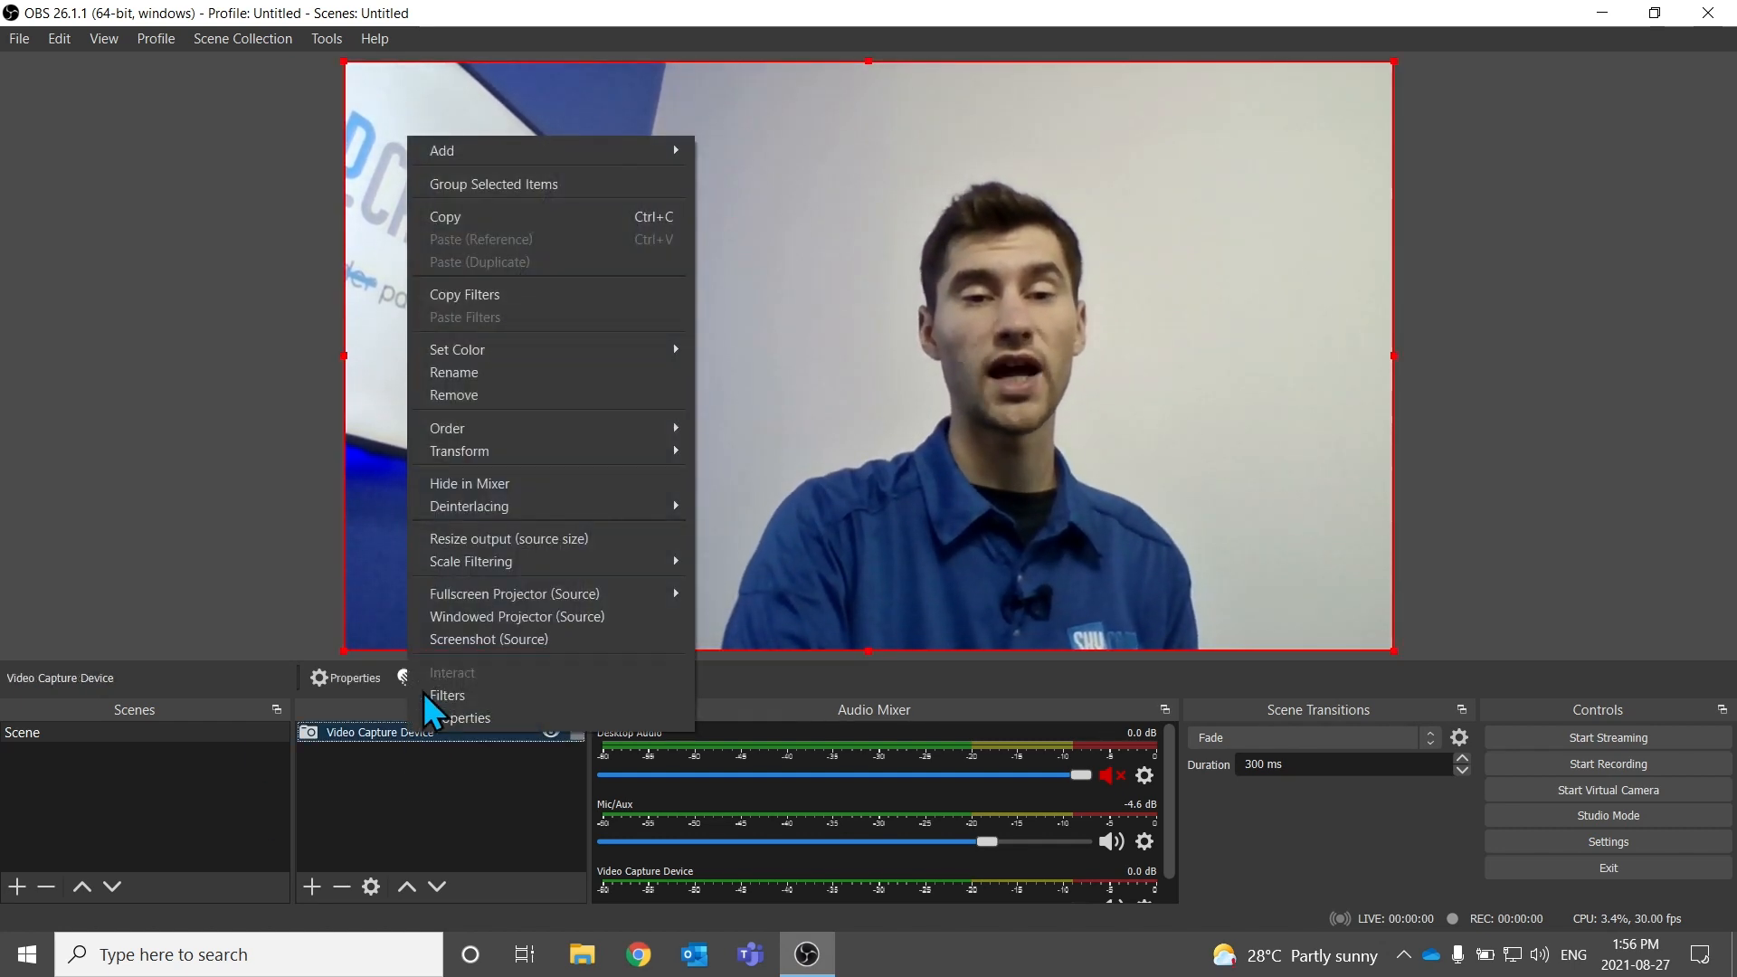
left_click(498, 369)
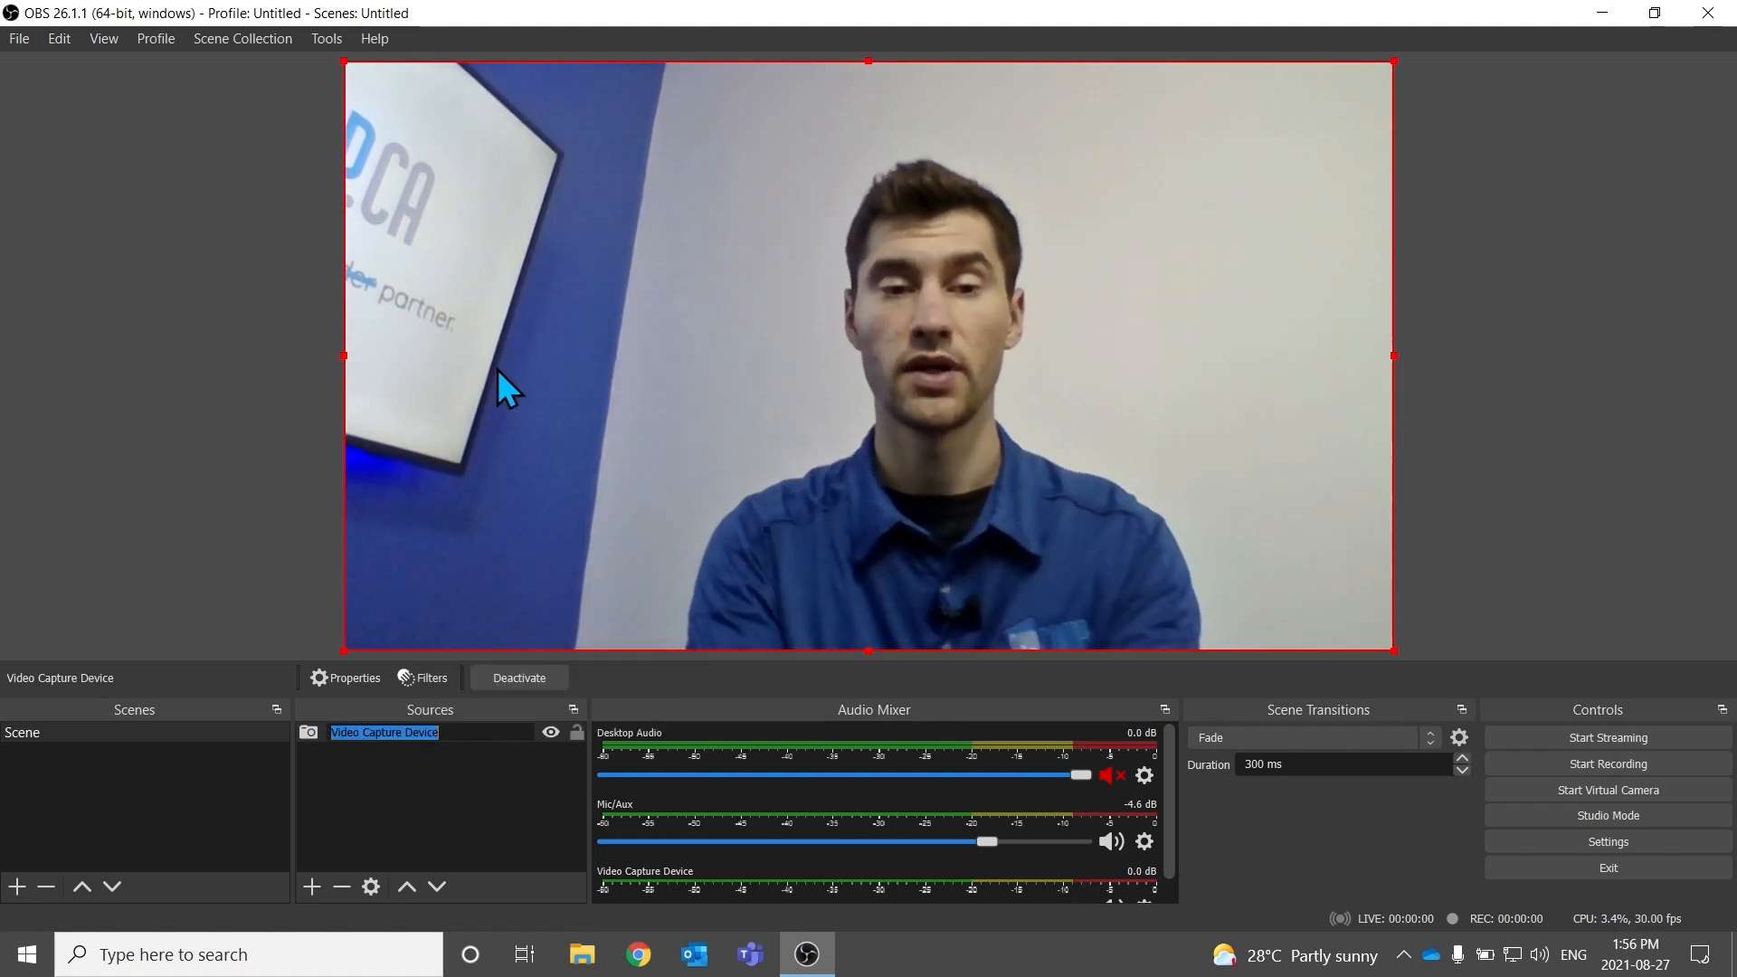
type("WEBCAM")
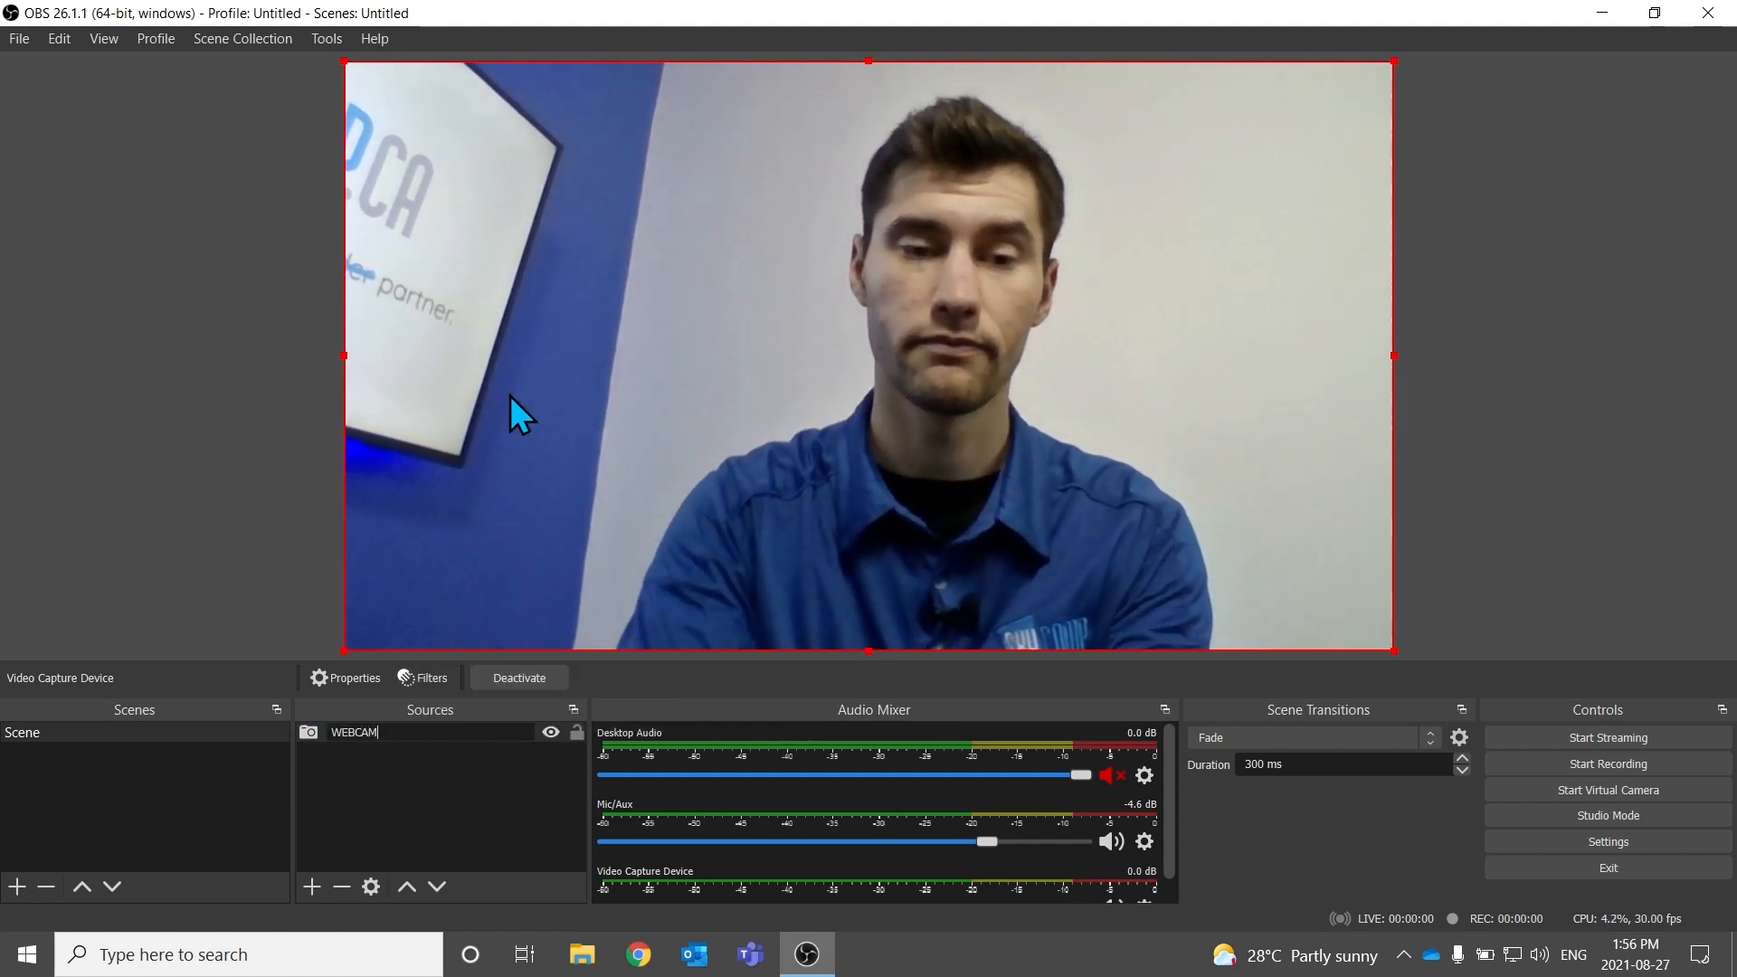
left_click(403, 787)
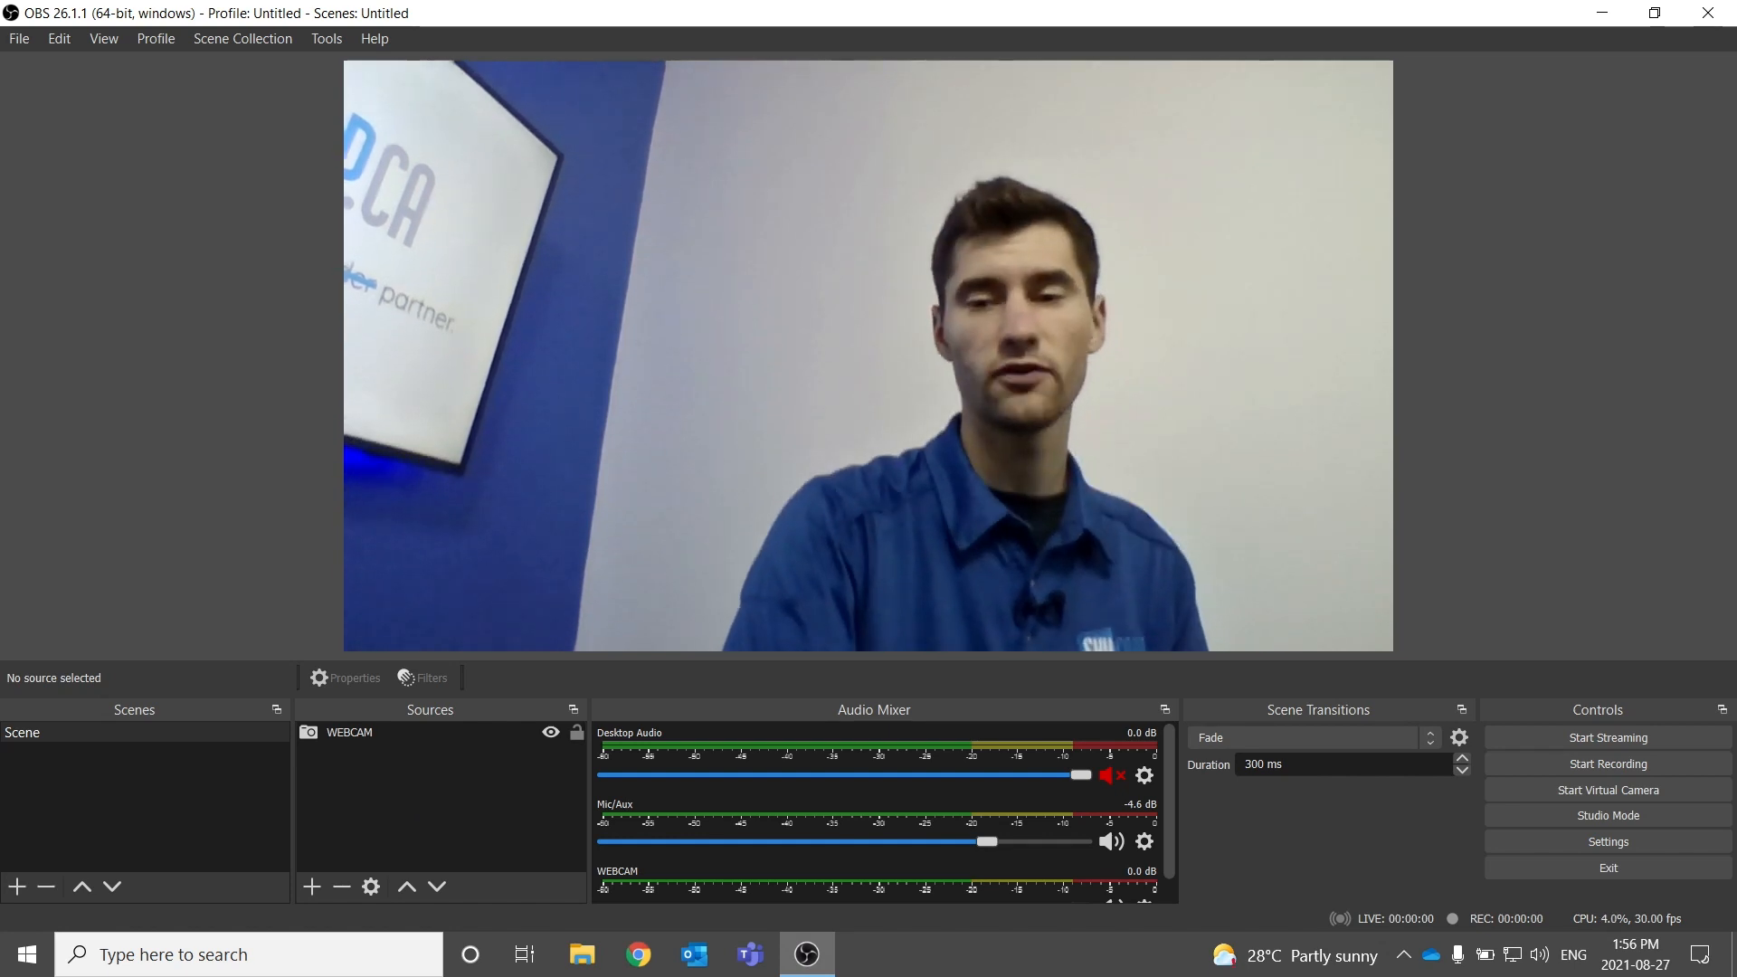
left_click(1561, 796)
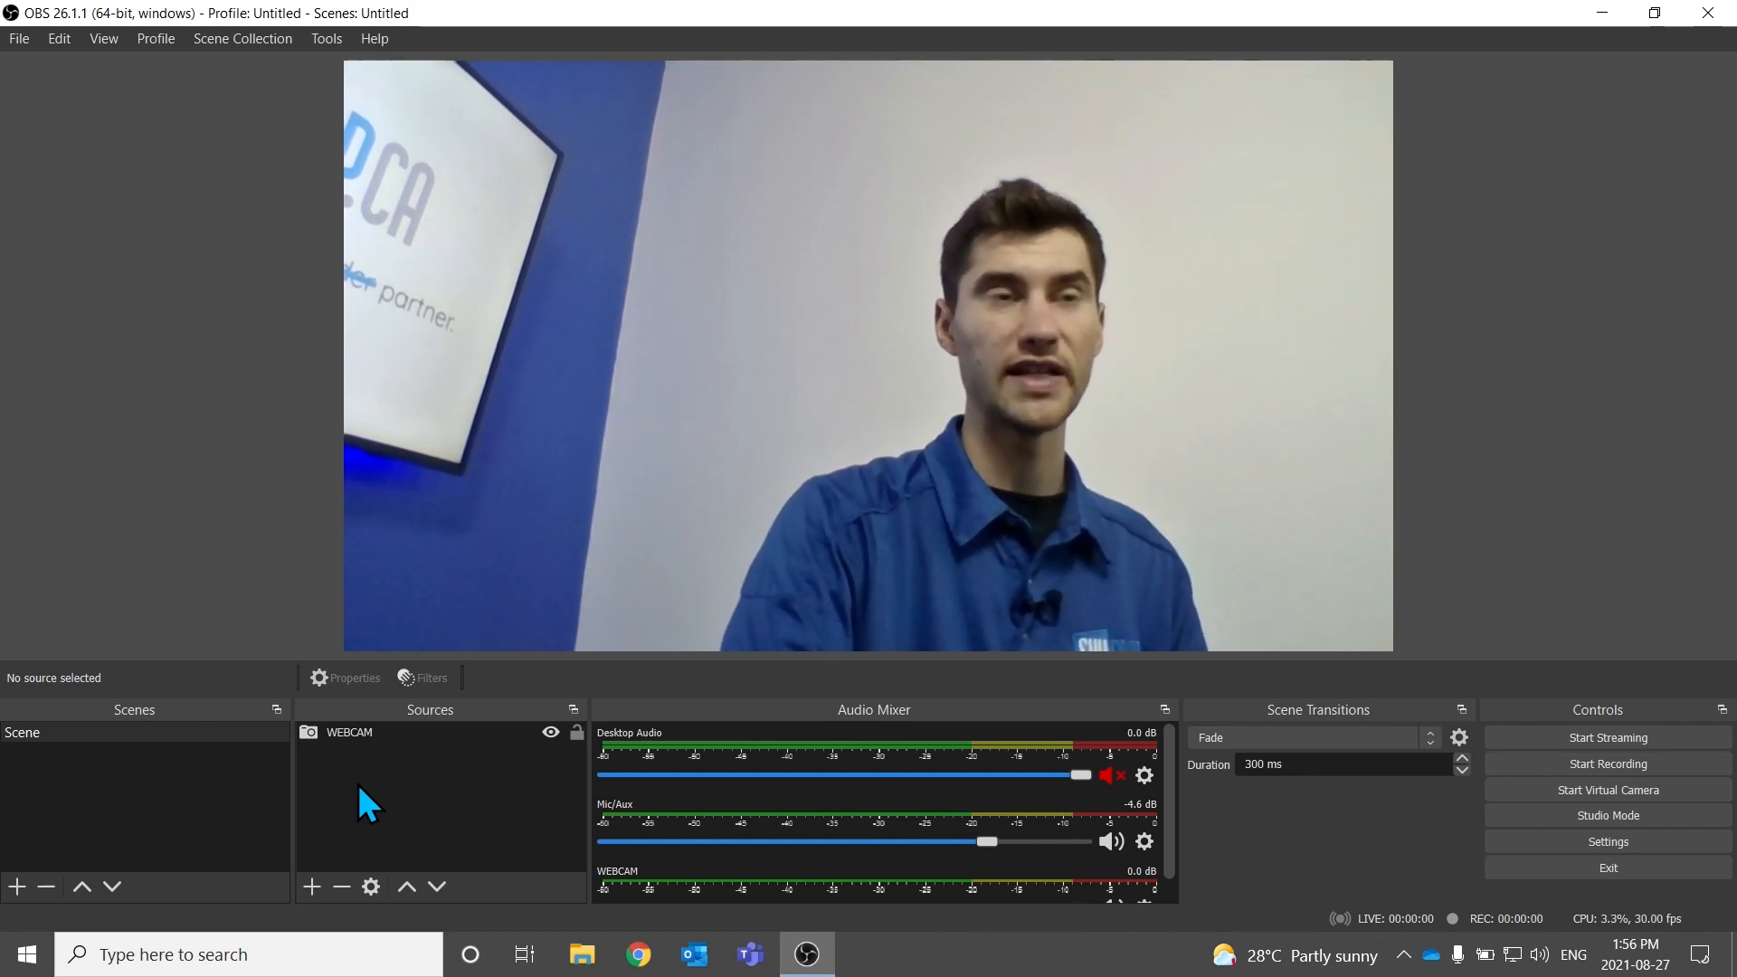
Add a new Color Source named L3-Background to the scene
left_click(312, 887)
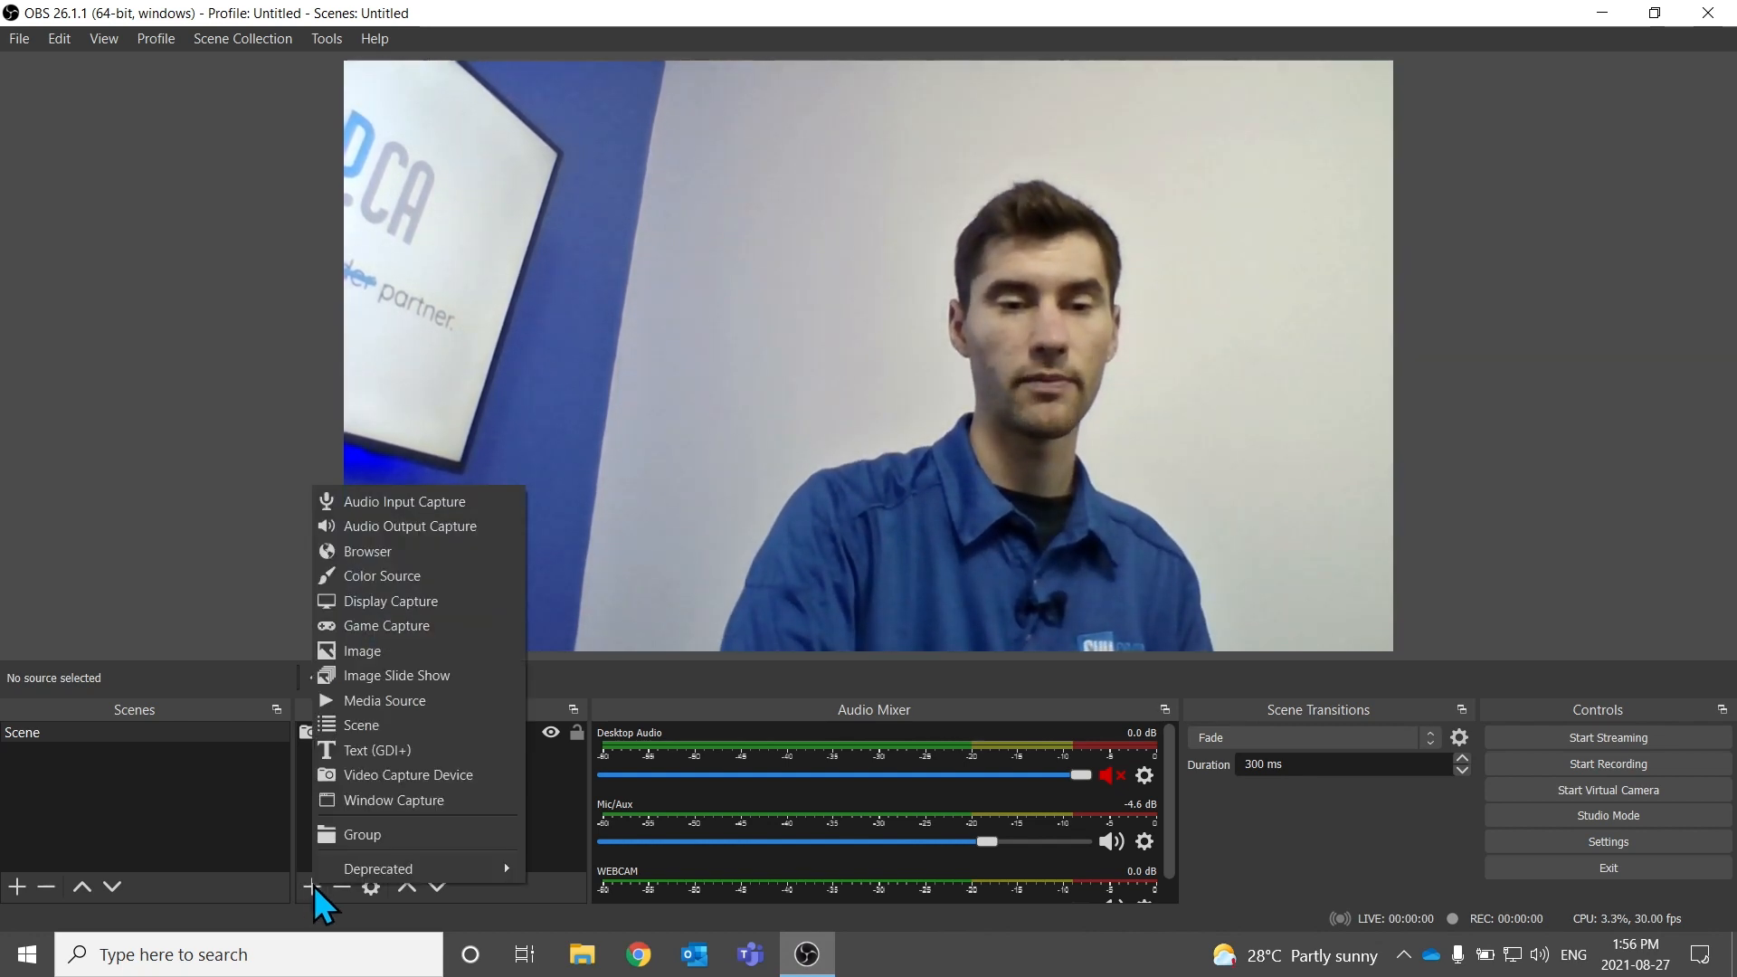
left_click(438, 581)
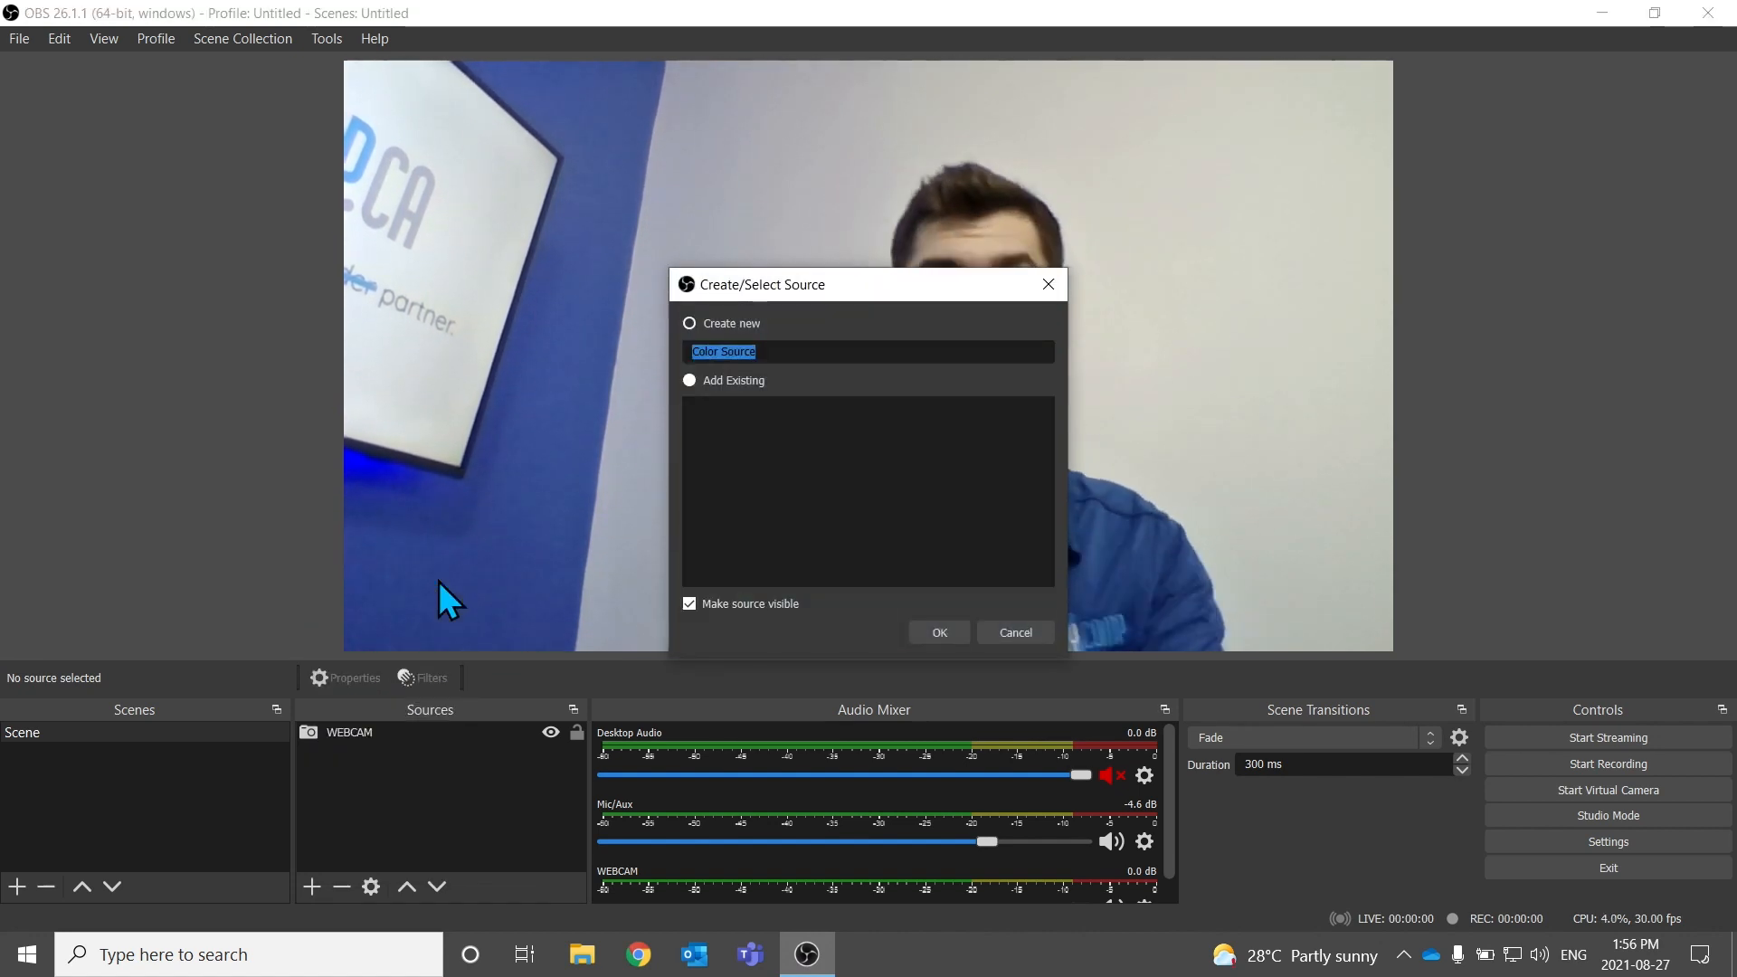
type("B")
key("BackSpace")
type("L")
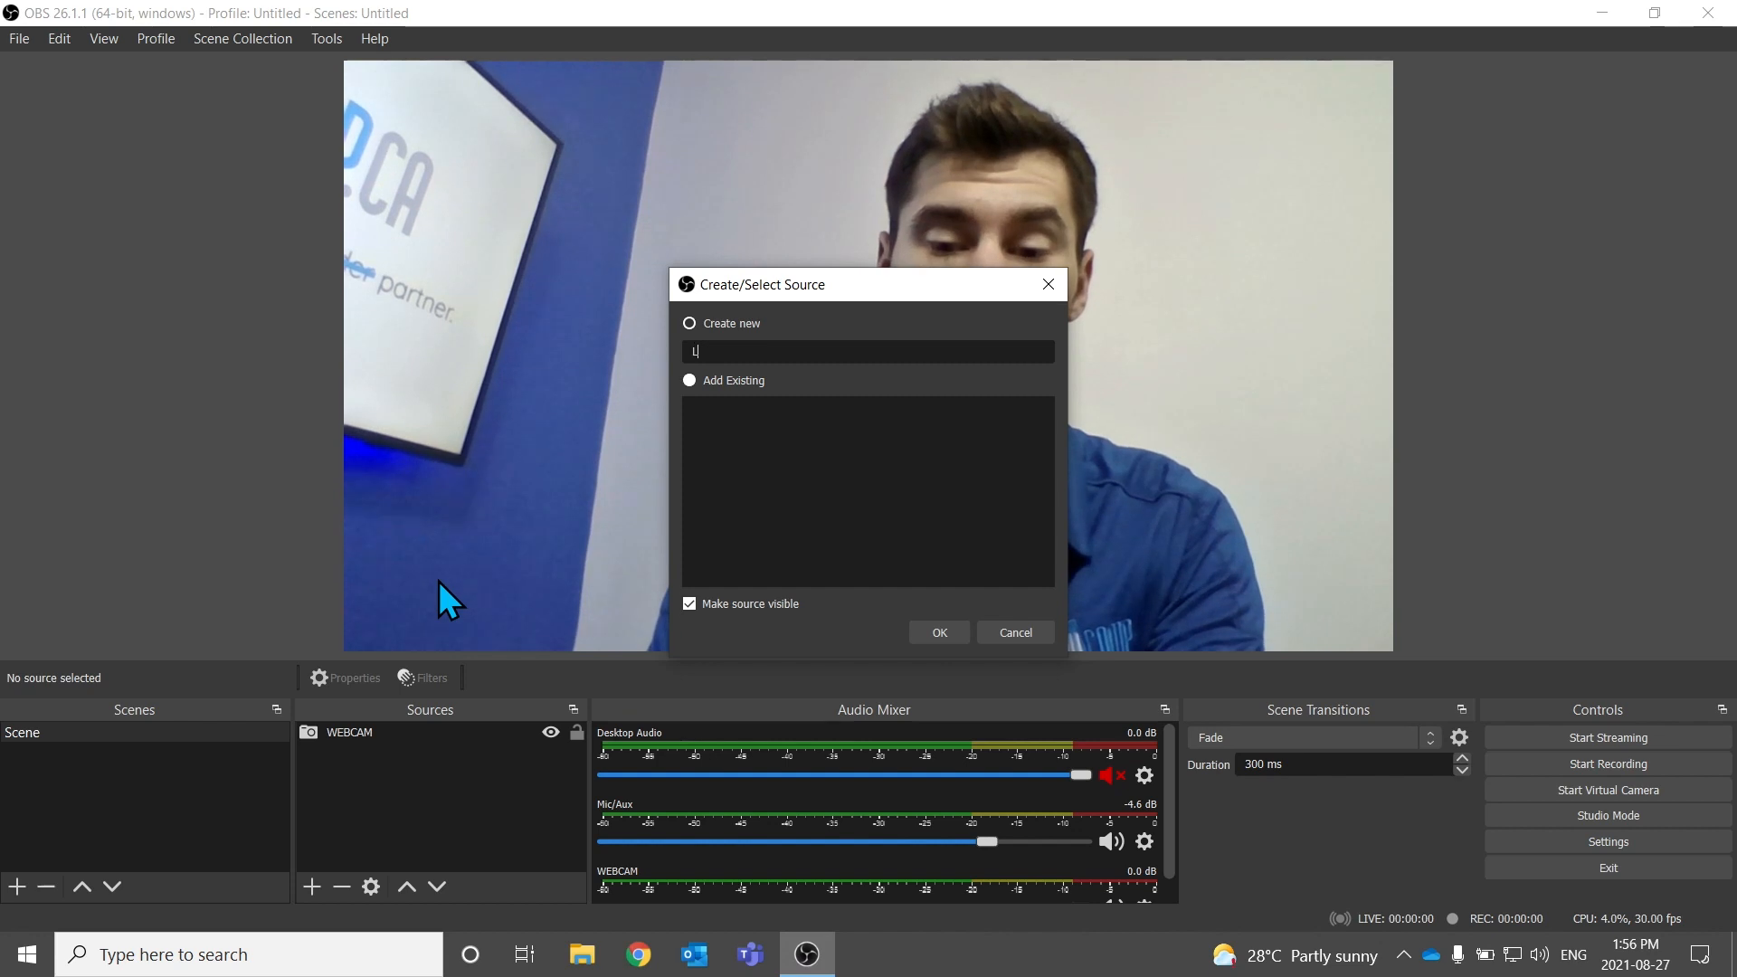
type("3-Background")
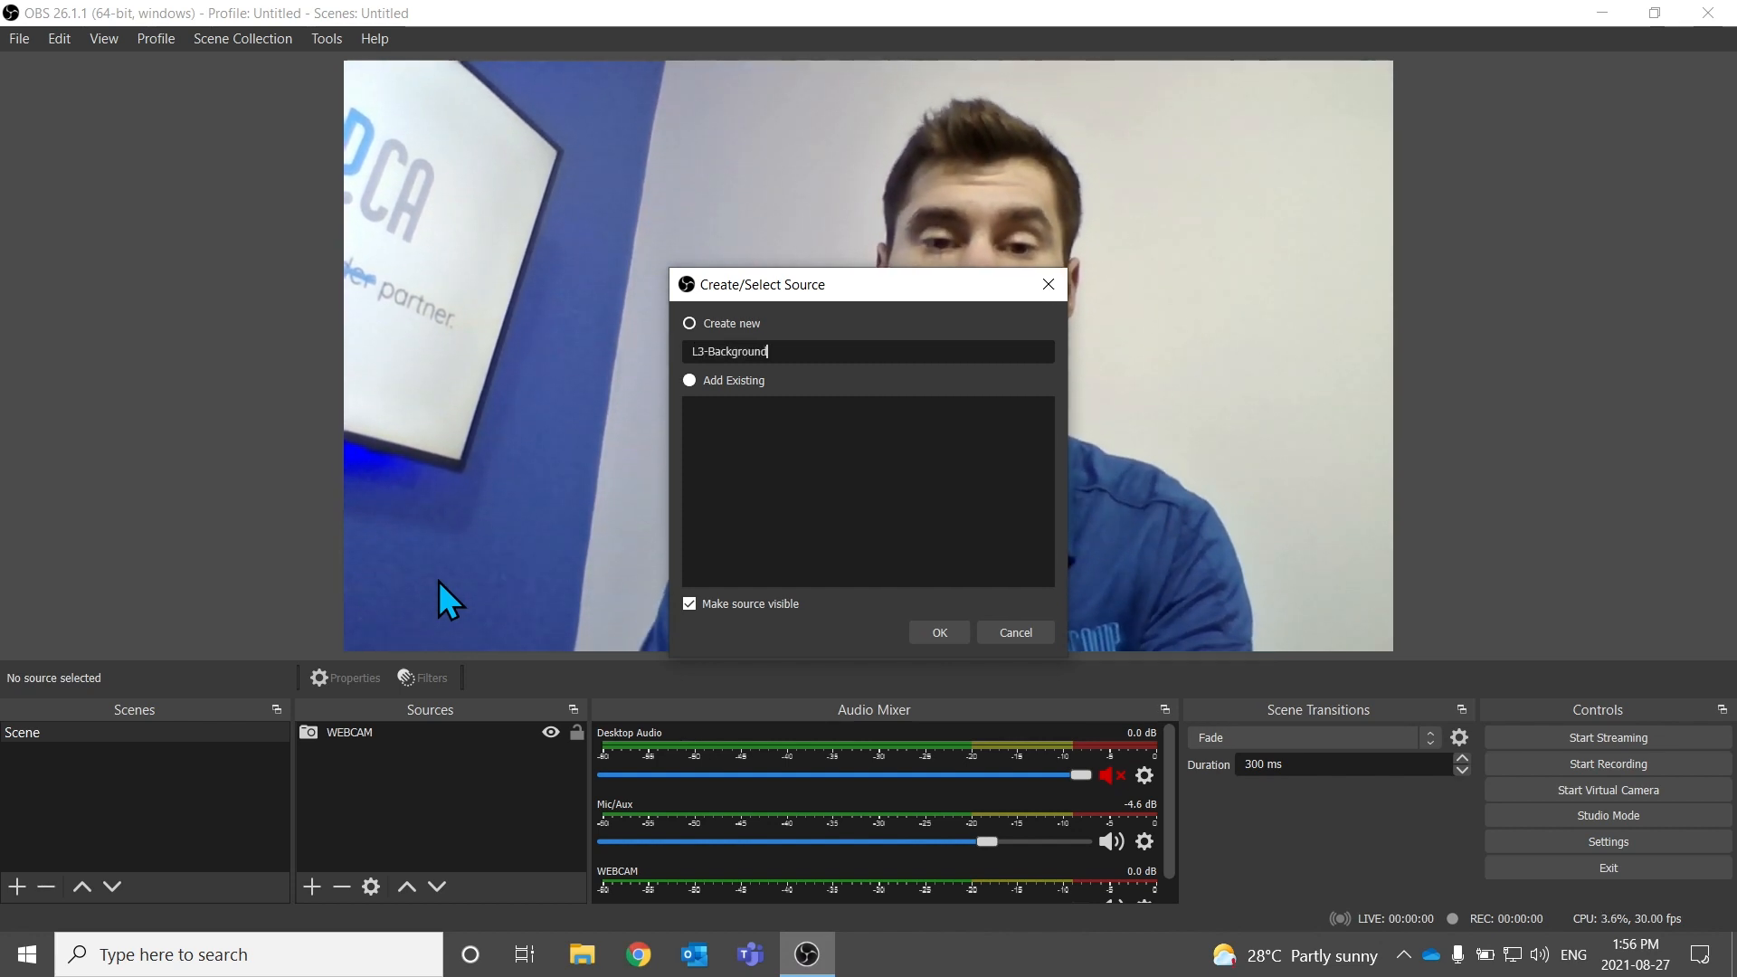
left_click(932, 633)
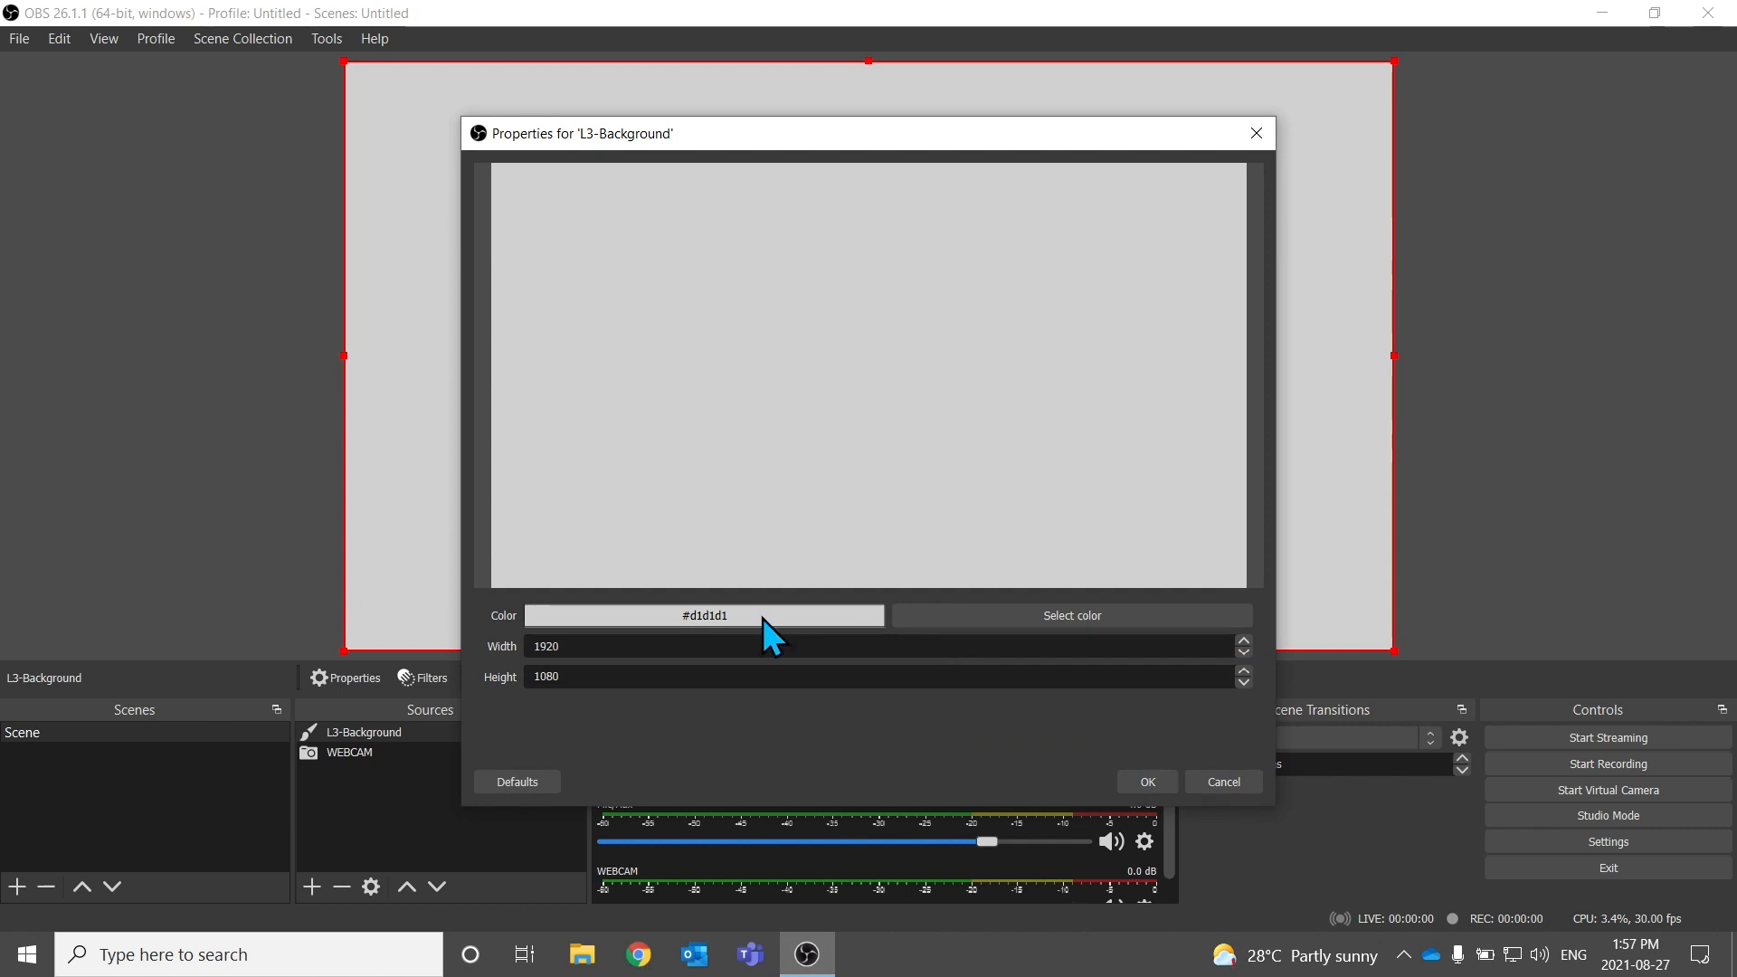
Set the L3-Background colour to red 0, green 158, blue 227, and move its properties dialog aside to uncover the canvas
left_click(1069, 616)
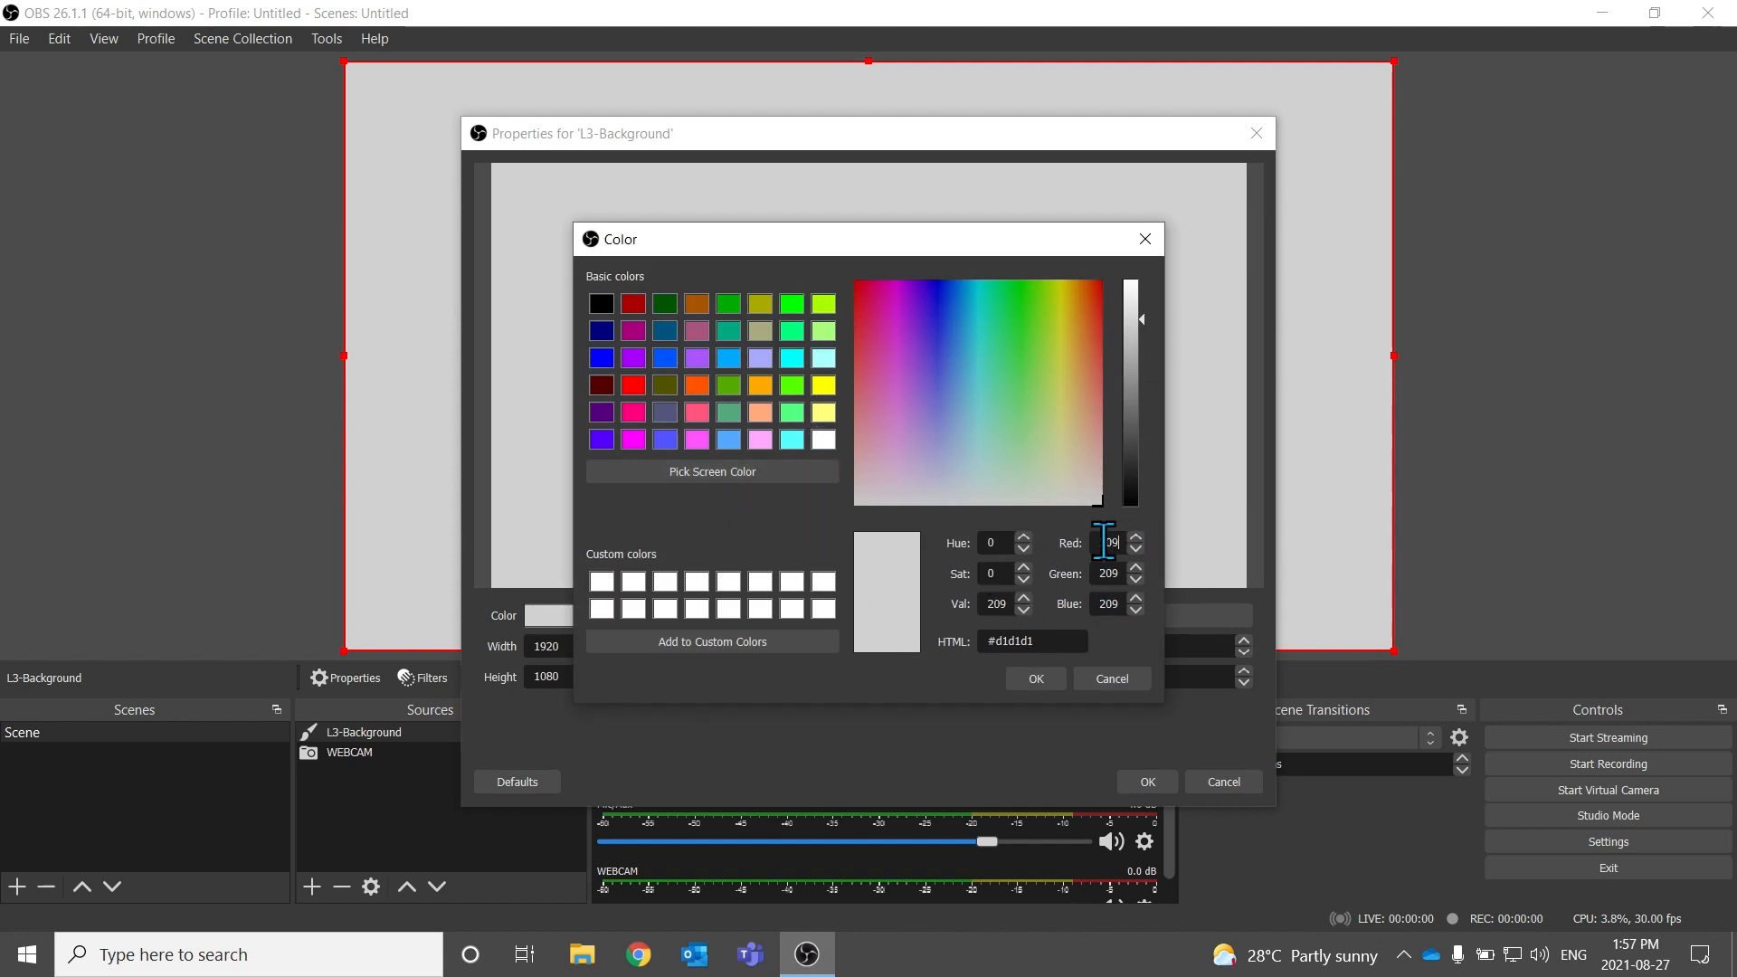
type("0")
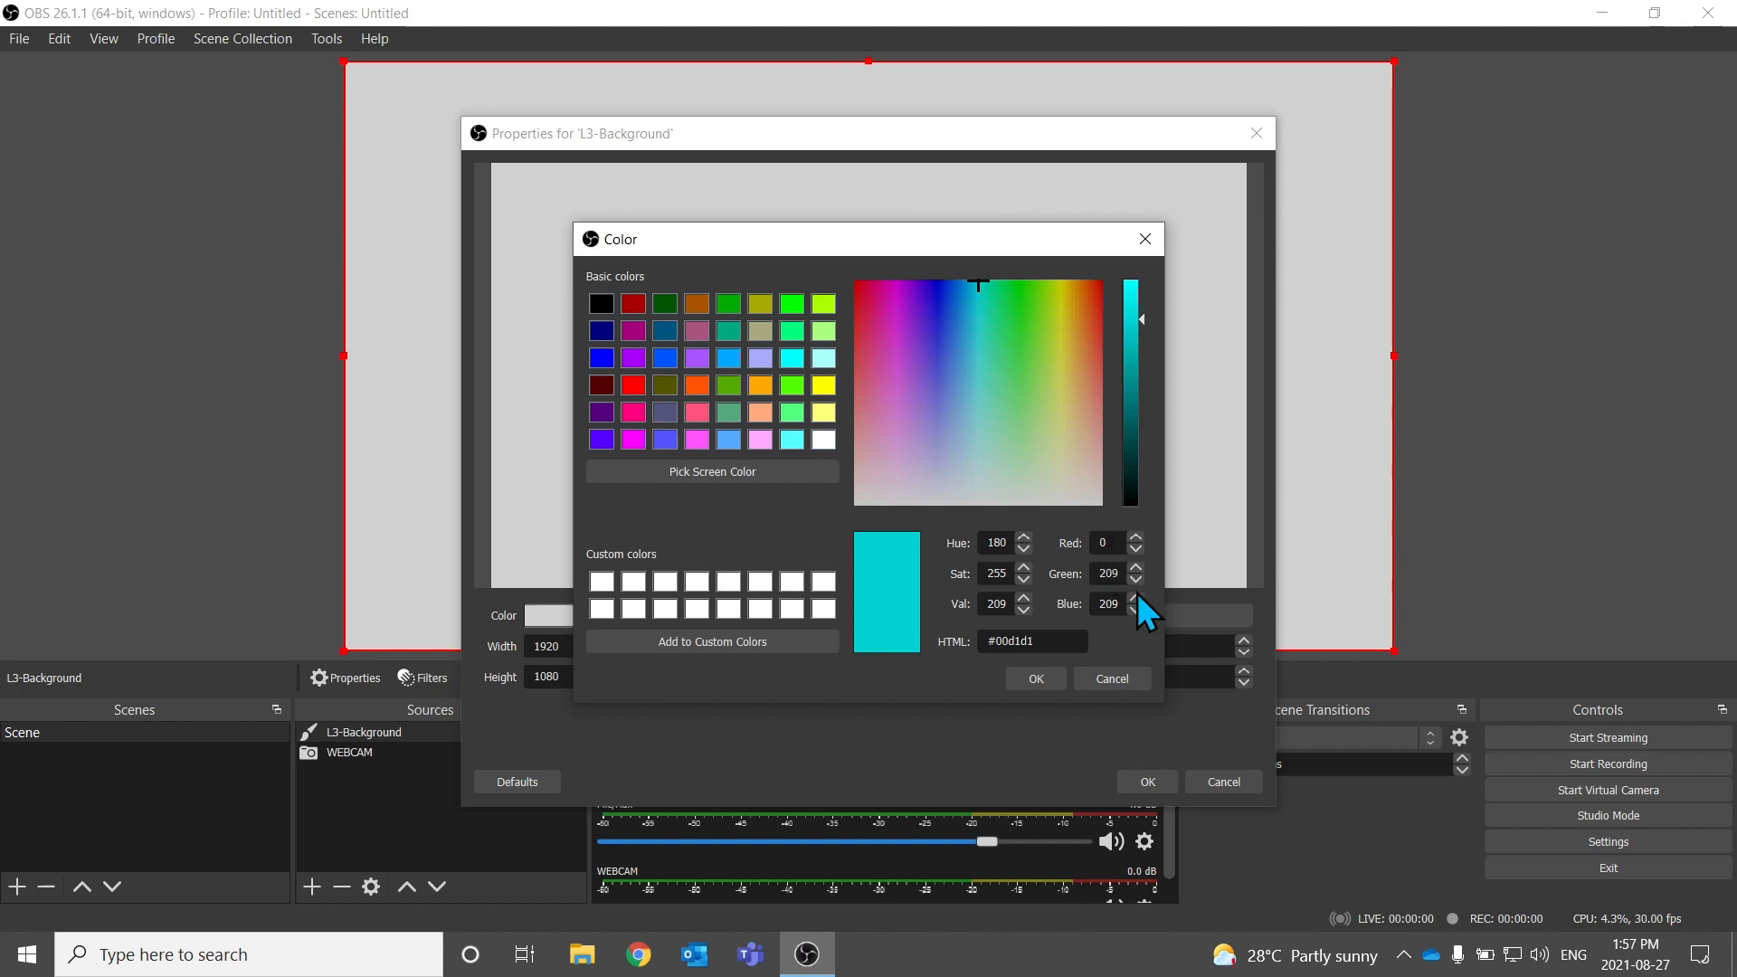
type("158")
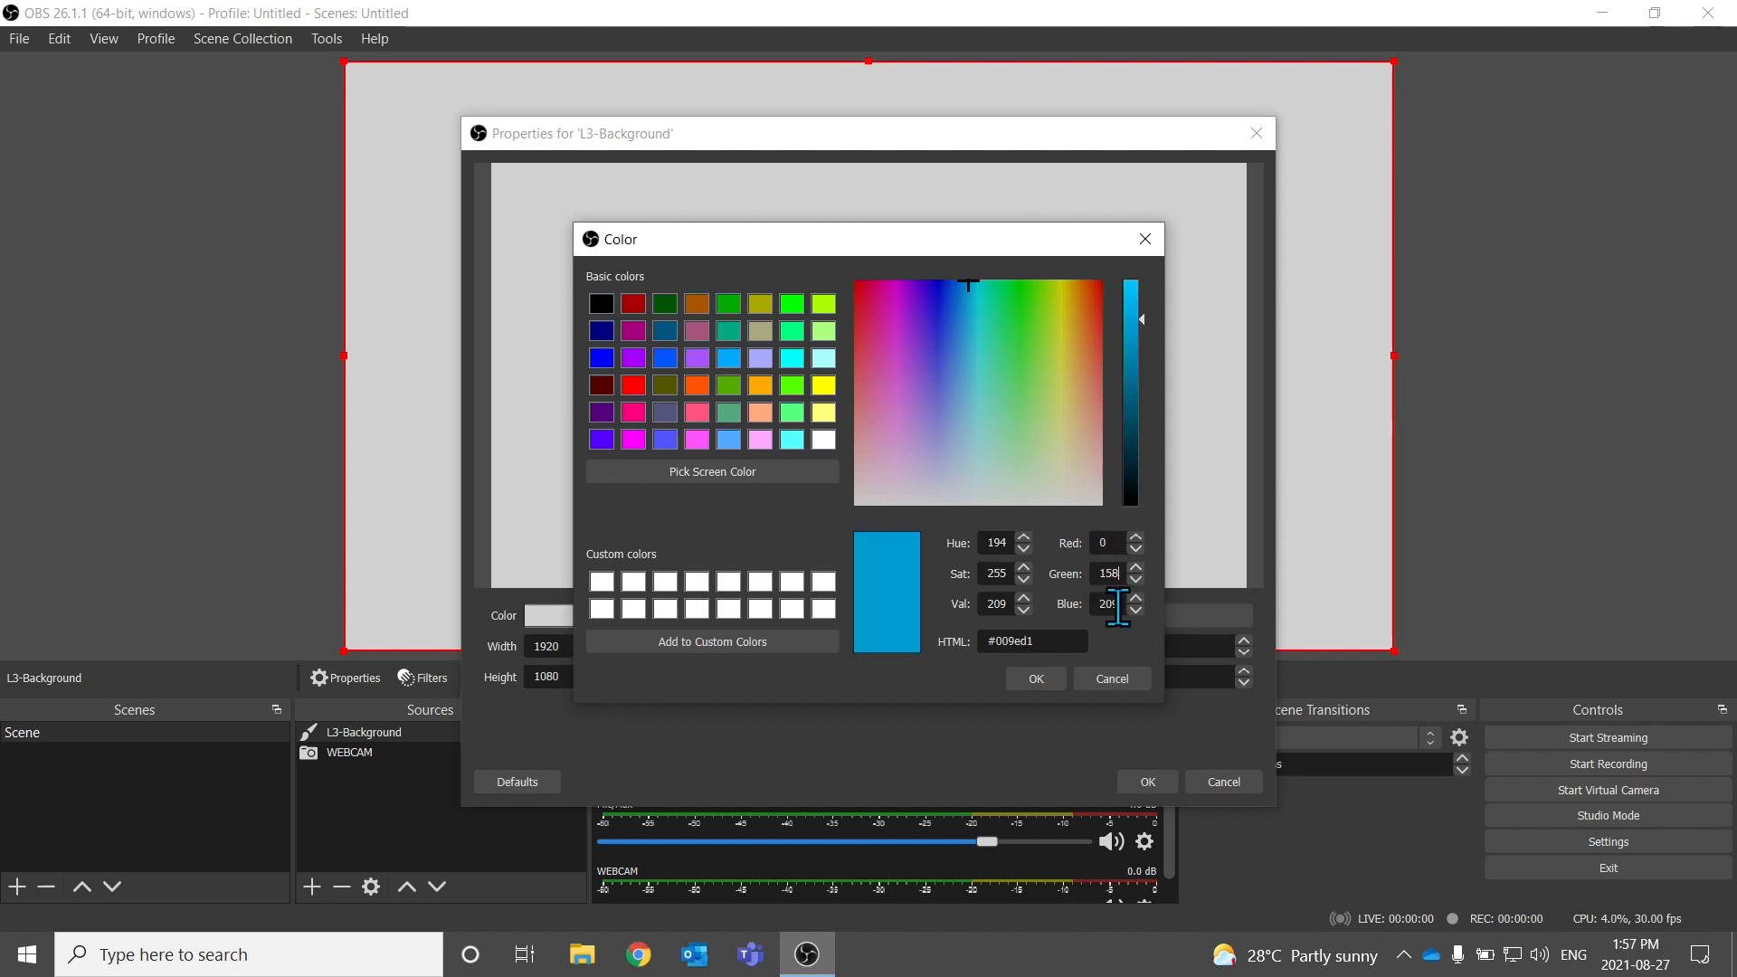
key("Tab")
type("227")
left_click(1040, 685)
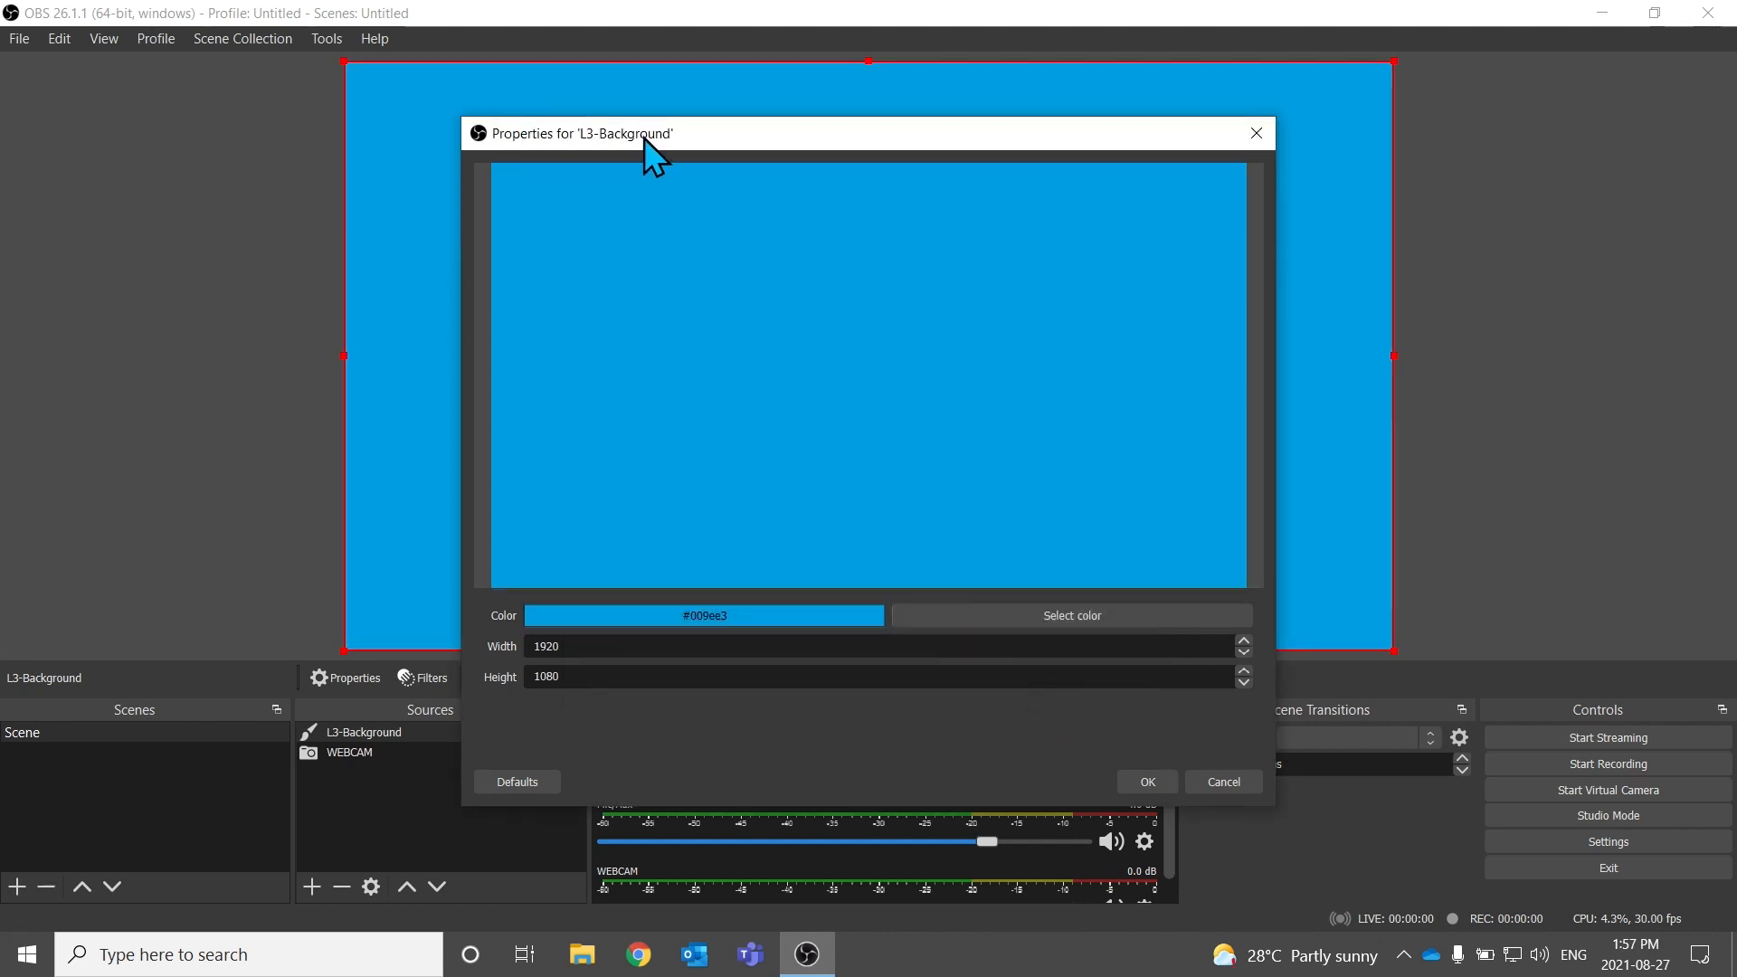
left_click_drag(644, 138, 1008, 166)
Shrink the blue L3-Background rectangle in several passes and reposition it over the upper-left part of the canvas
left_click_drag(344, 61, 498, 232)
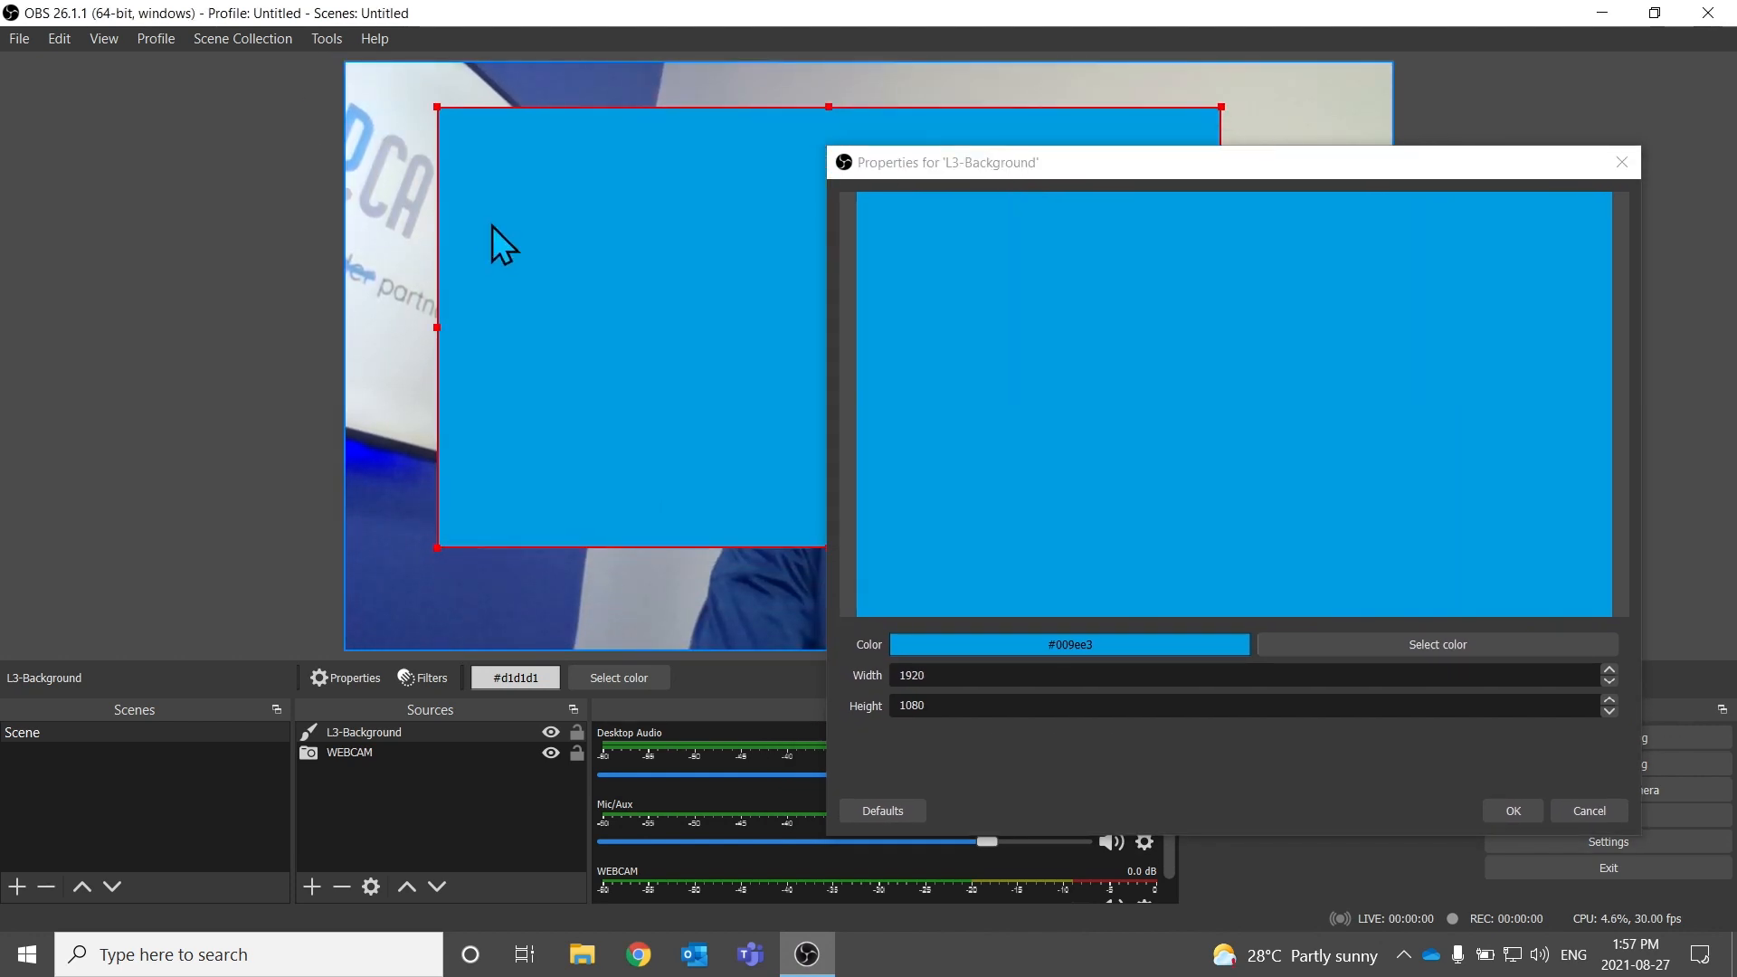
left_click_drag(437, 102, 609, 206)
left_click_drag(702, 365, 545, 292)
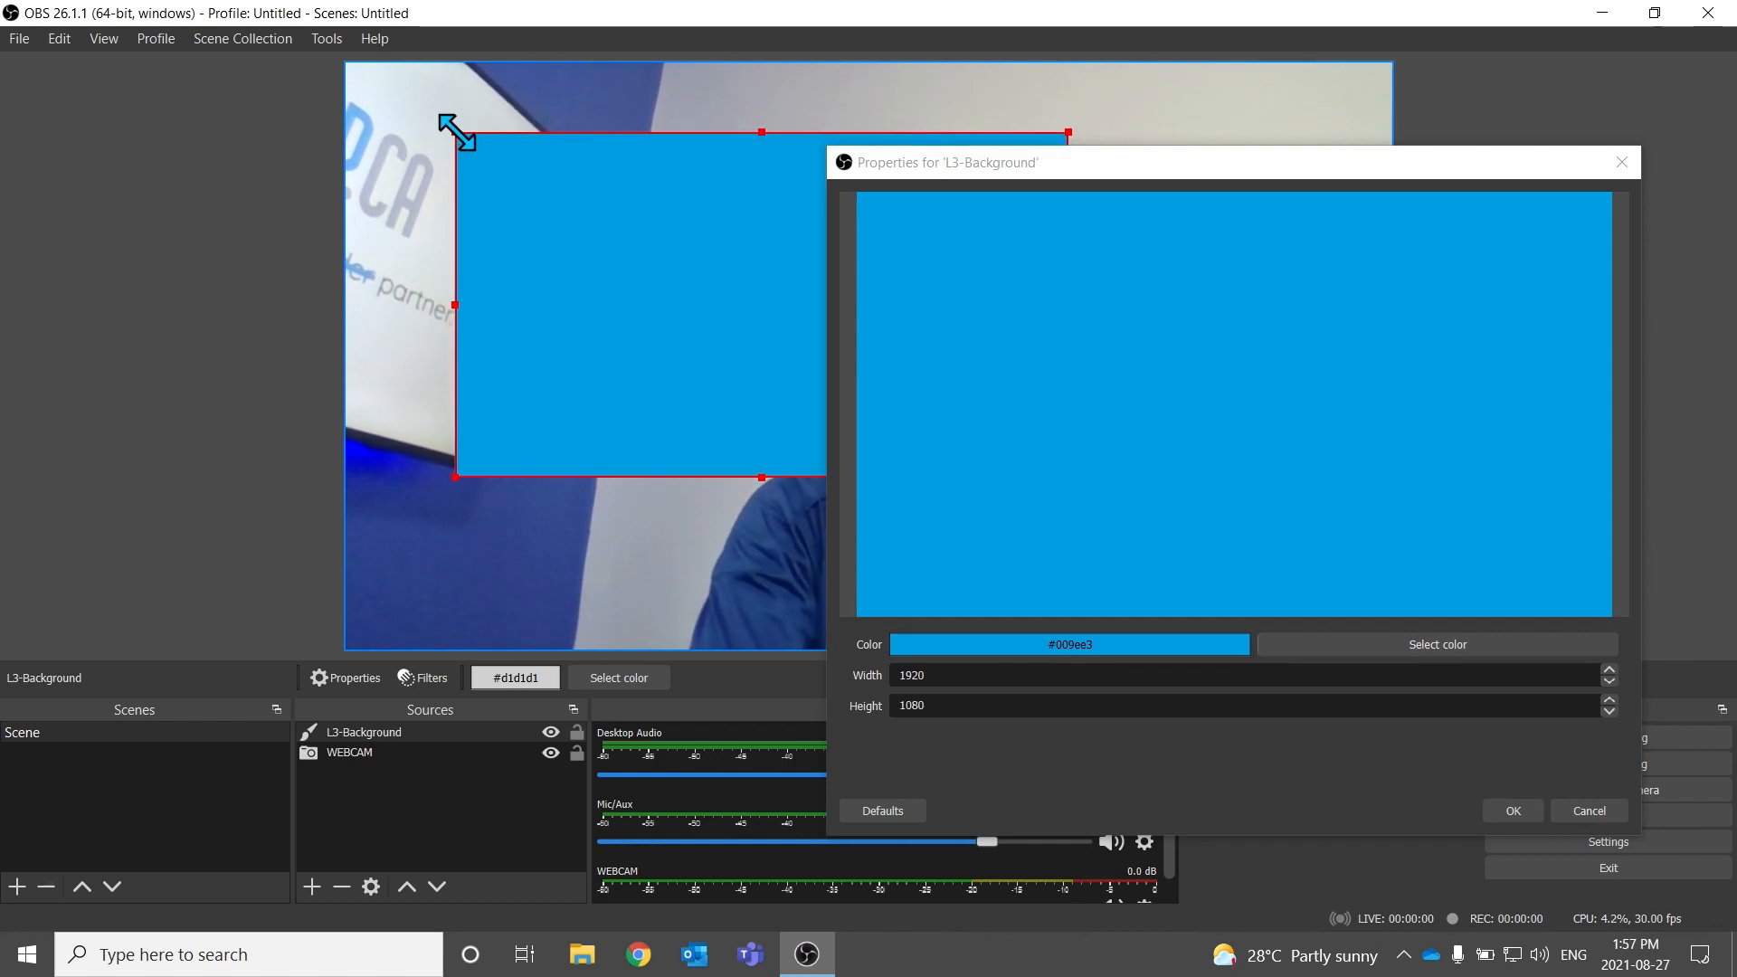
left_click_drag(457, 132, 516, 205)
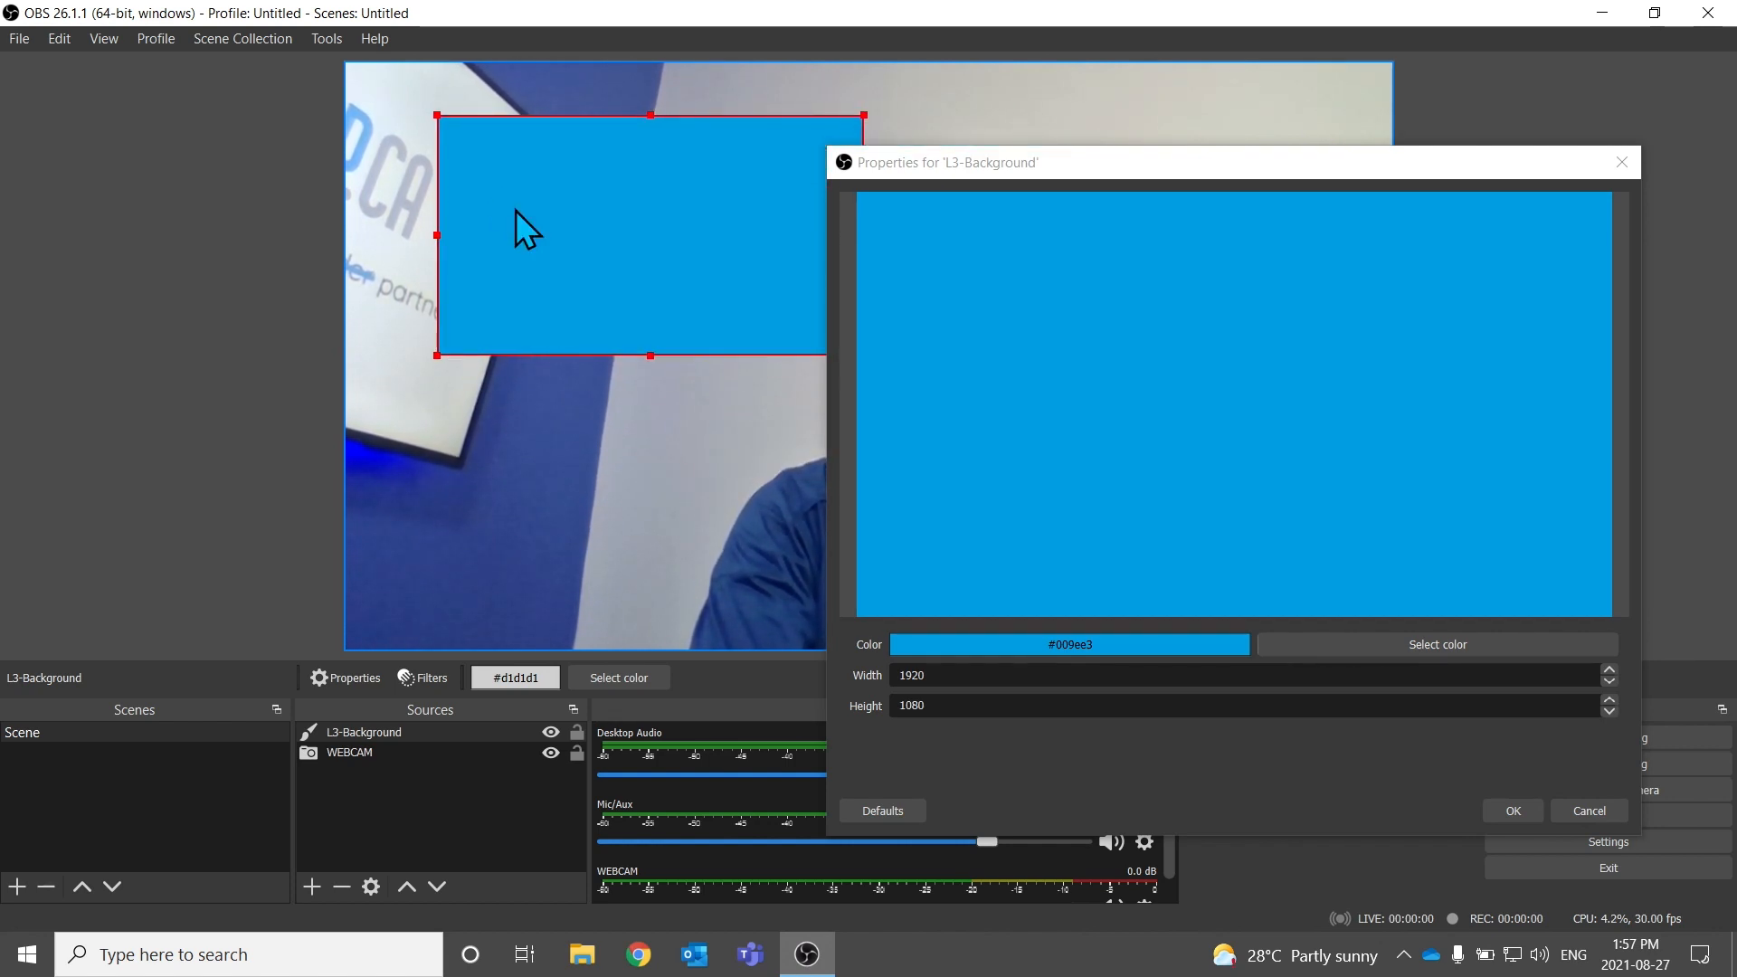
left_click_drag(438, 112, 580, 195)
left_click_drag(689, 295, 536, 332)
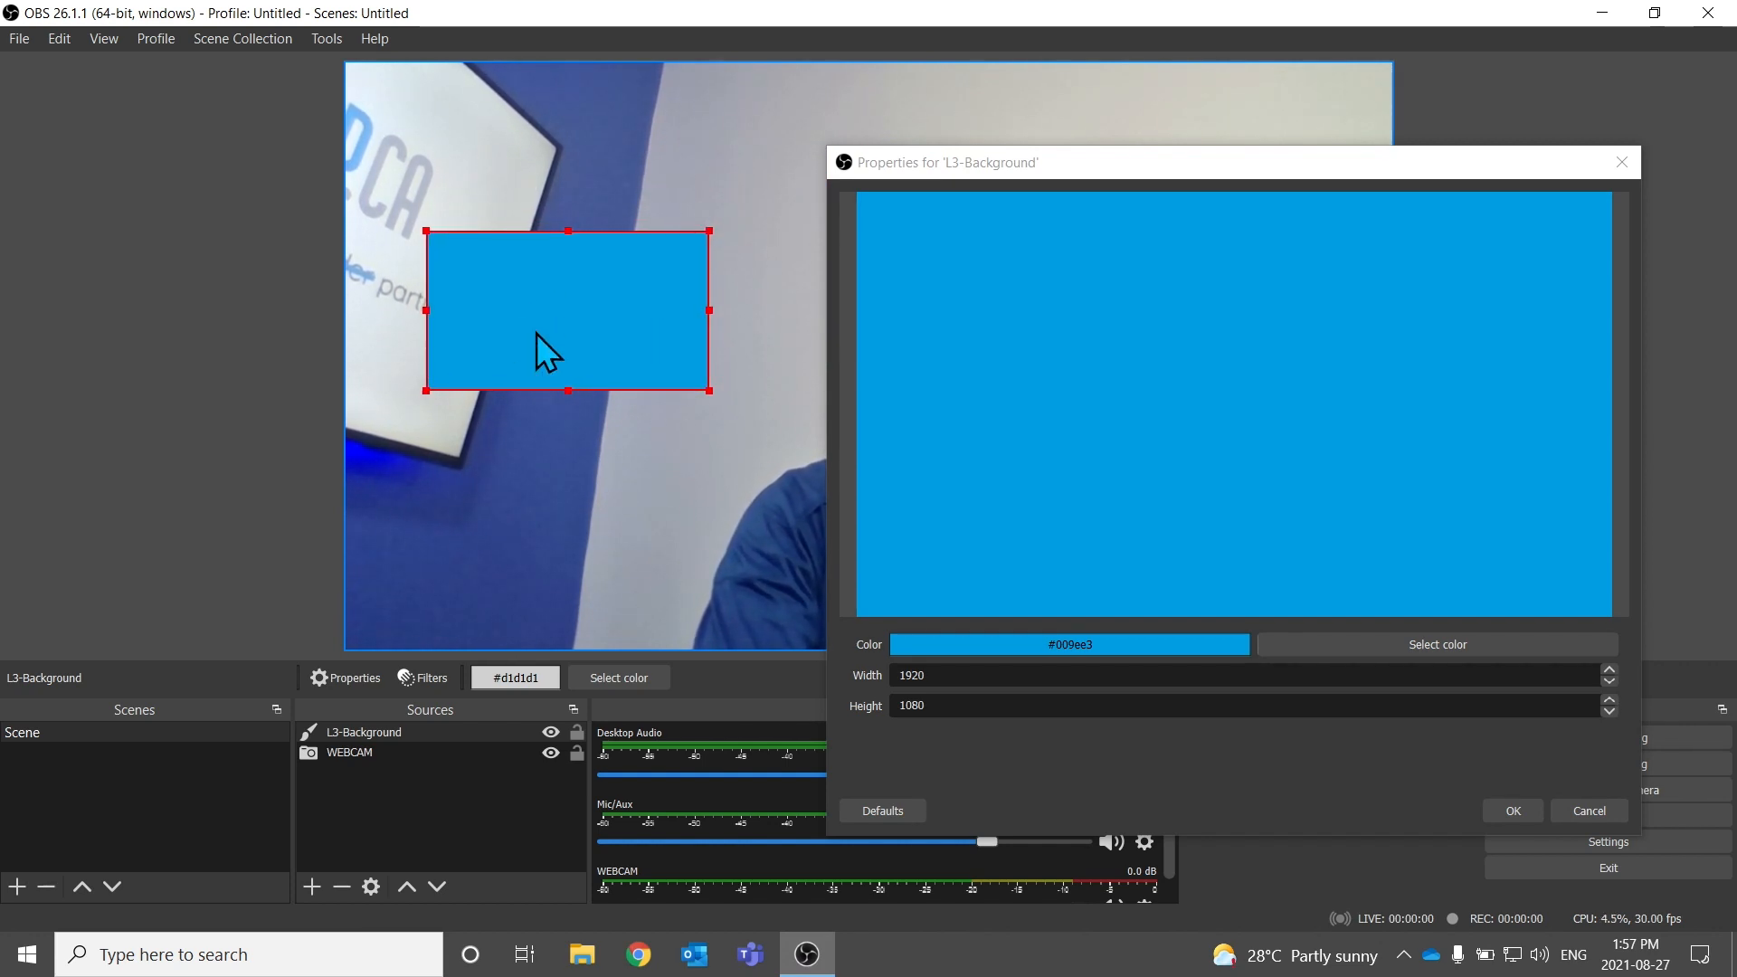
Set the L3-Background source's width to 7 and its height to 1
left_click(952, 677)
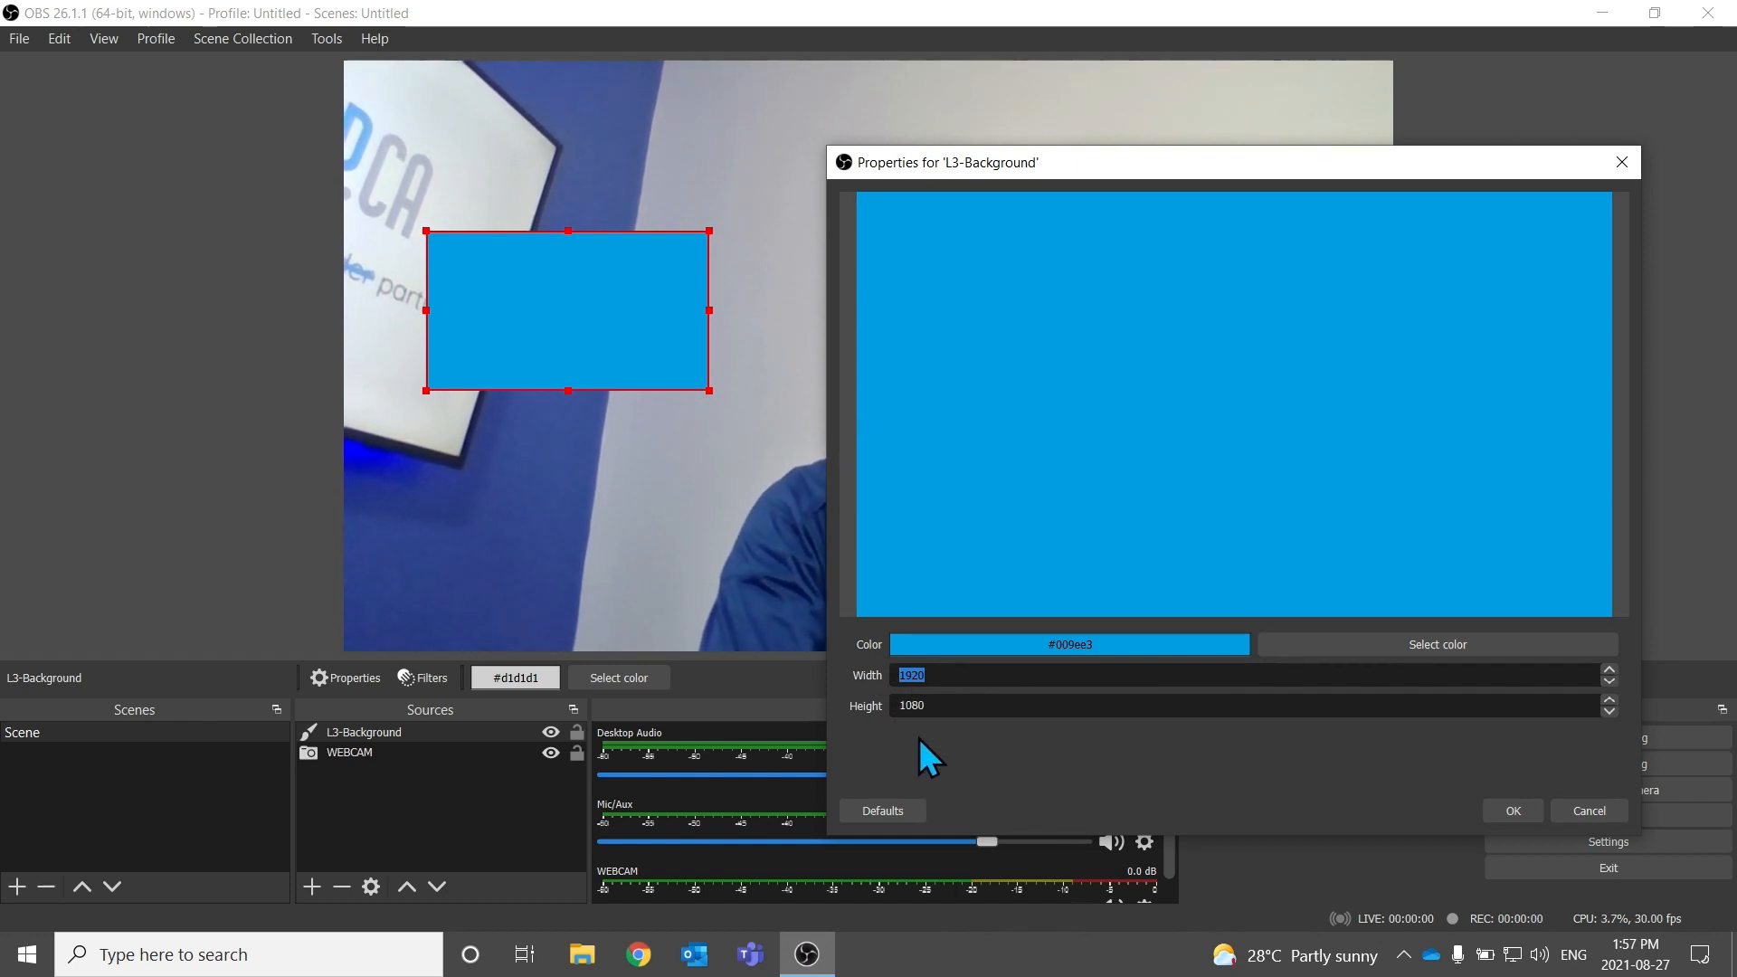
type("7")
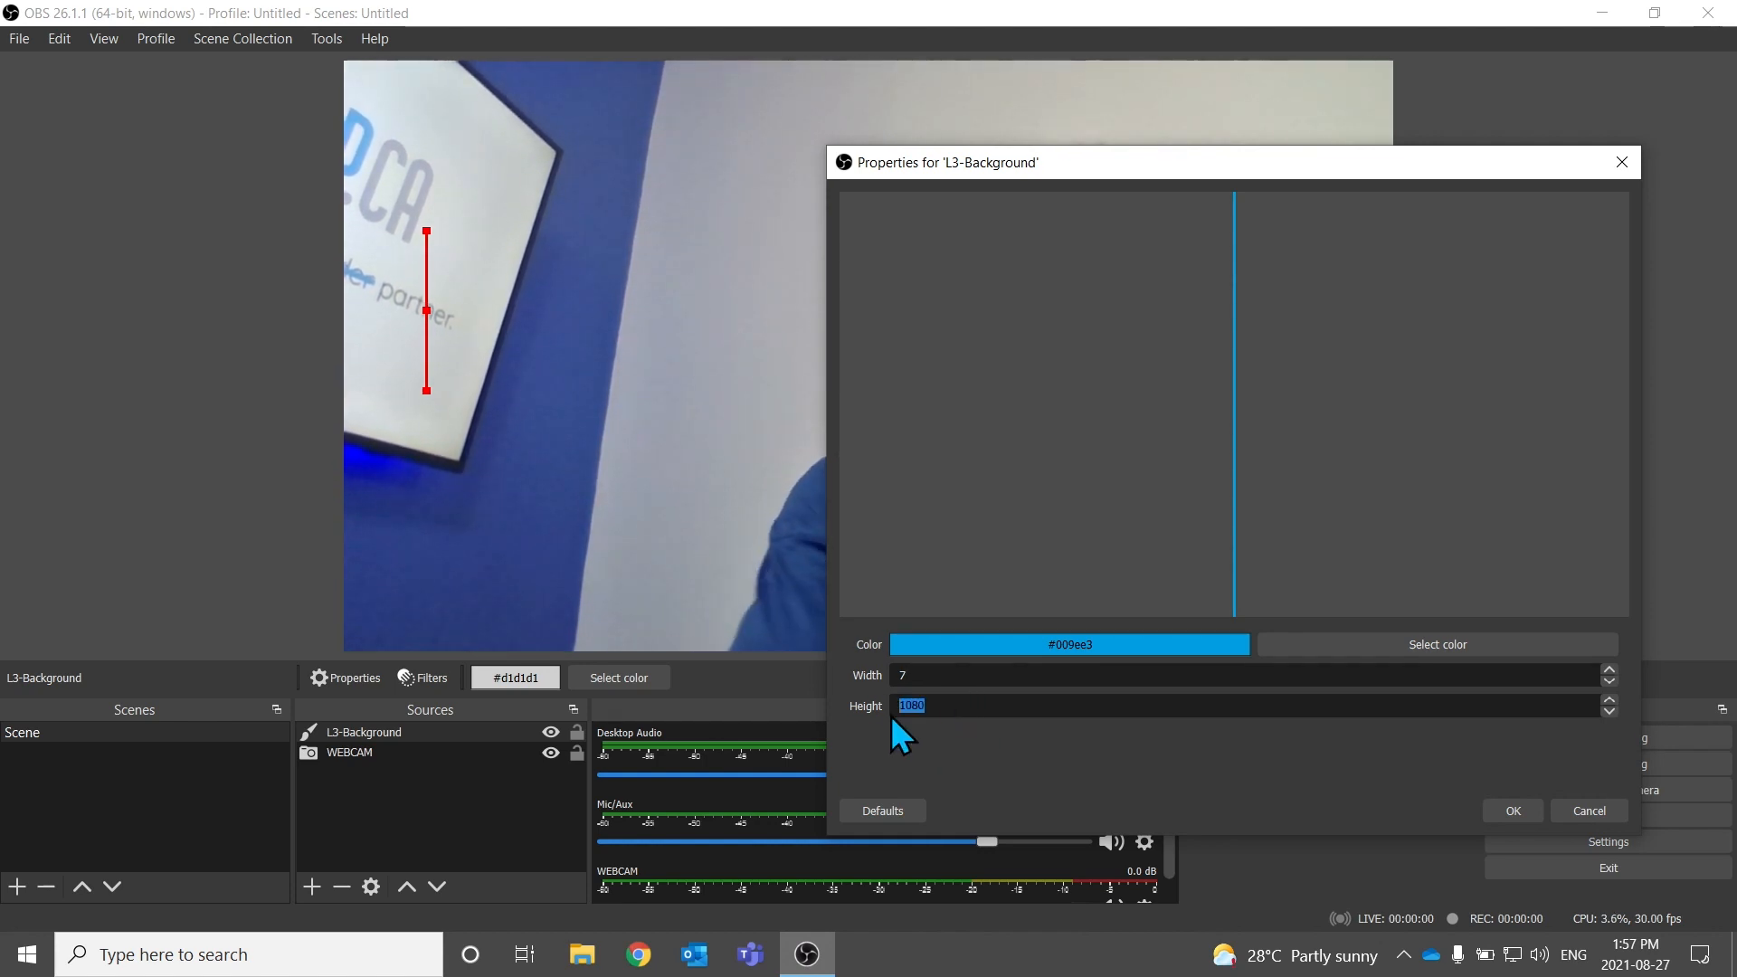
type("1")
Scale the L3-Background source up into a wide bar and place it low on the canvas, partly past the left edge
left_click_drag(427, 233, 574, 274)
left_click_drag(565, 276, 577, 281)
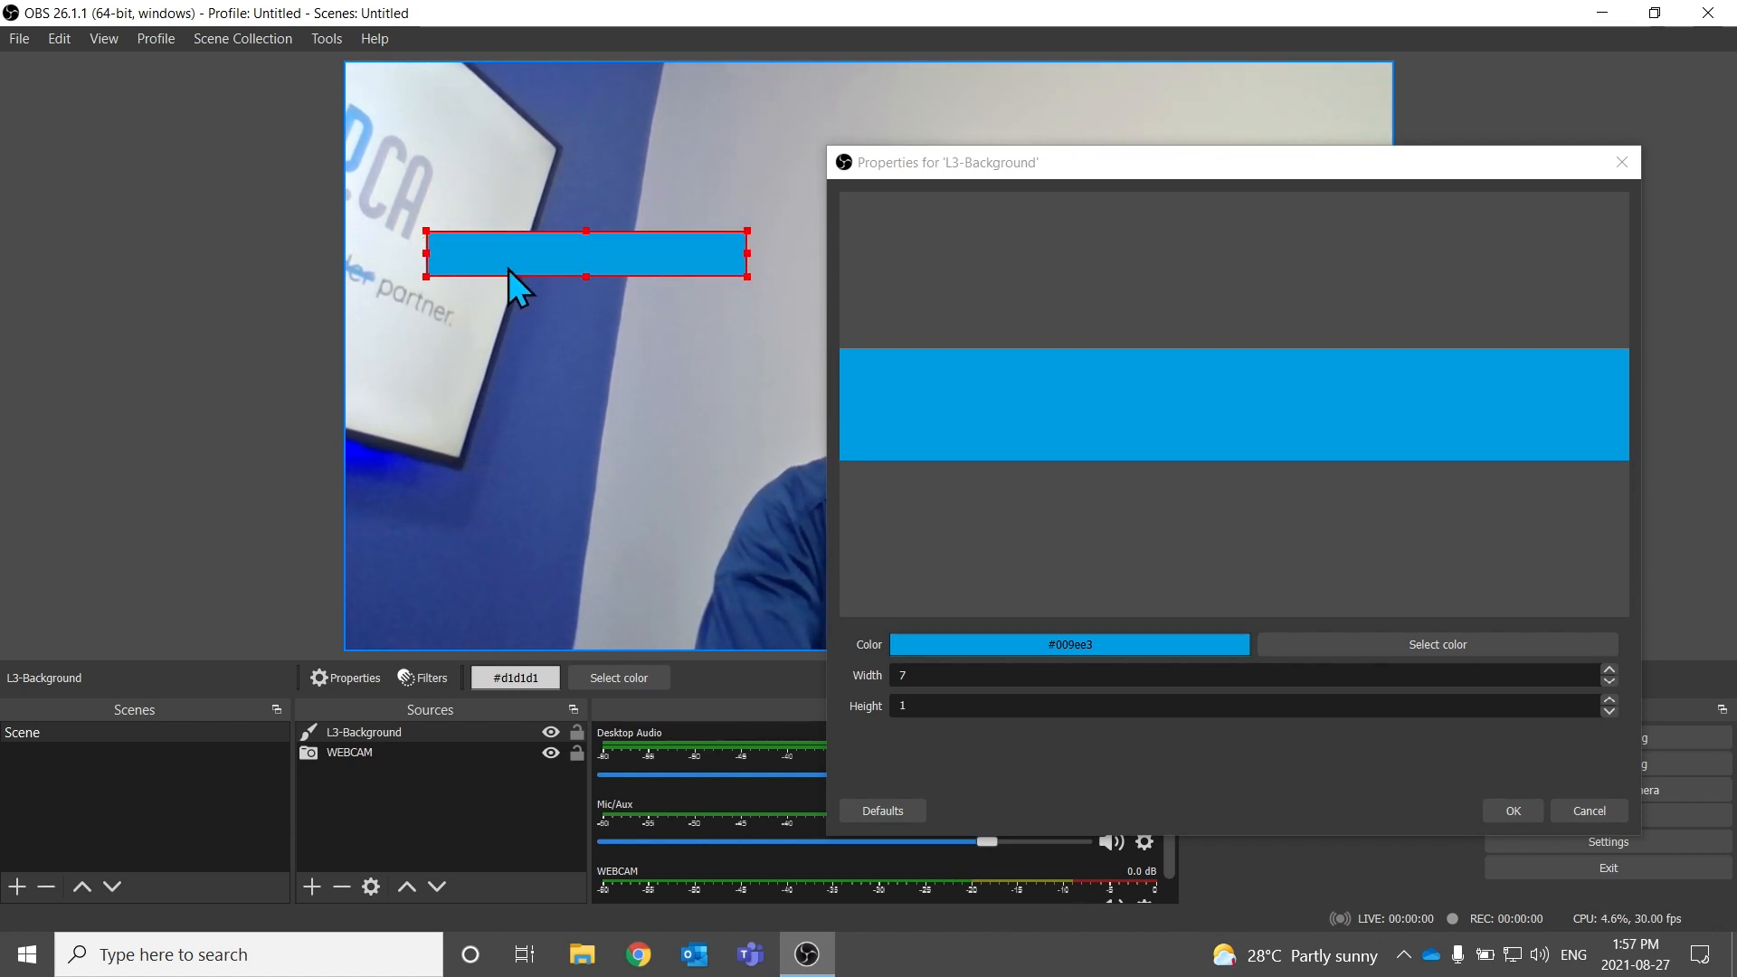
left_click_drag(567, 251, 499, 170)
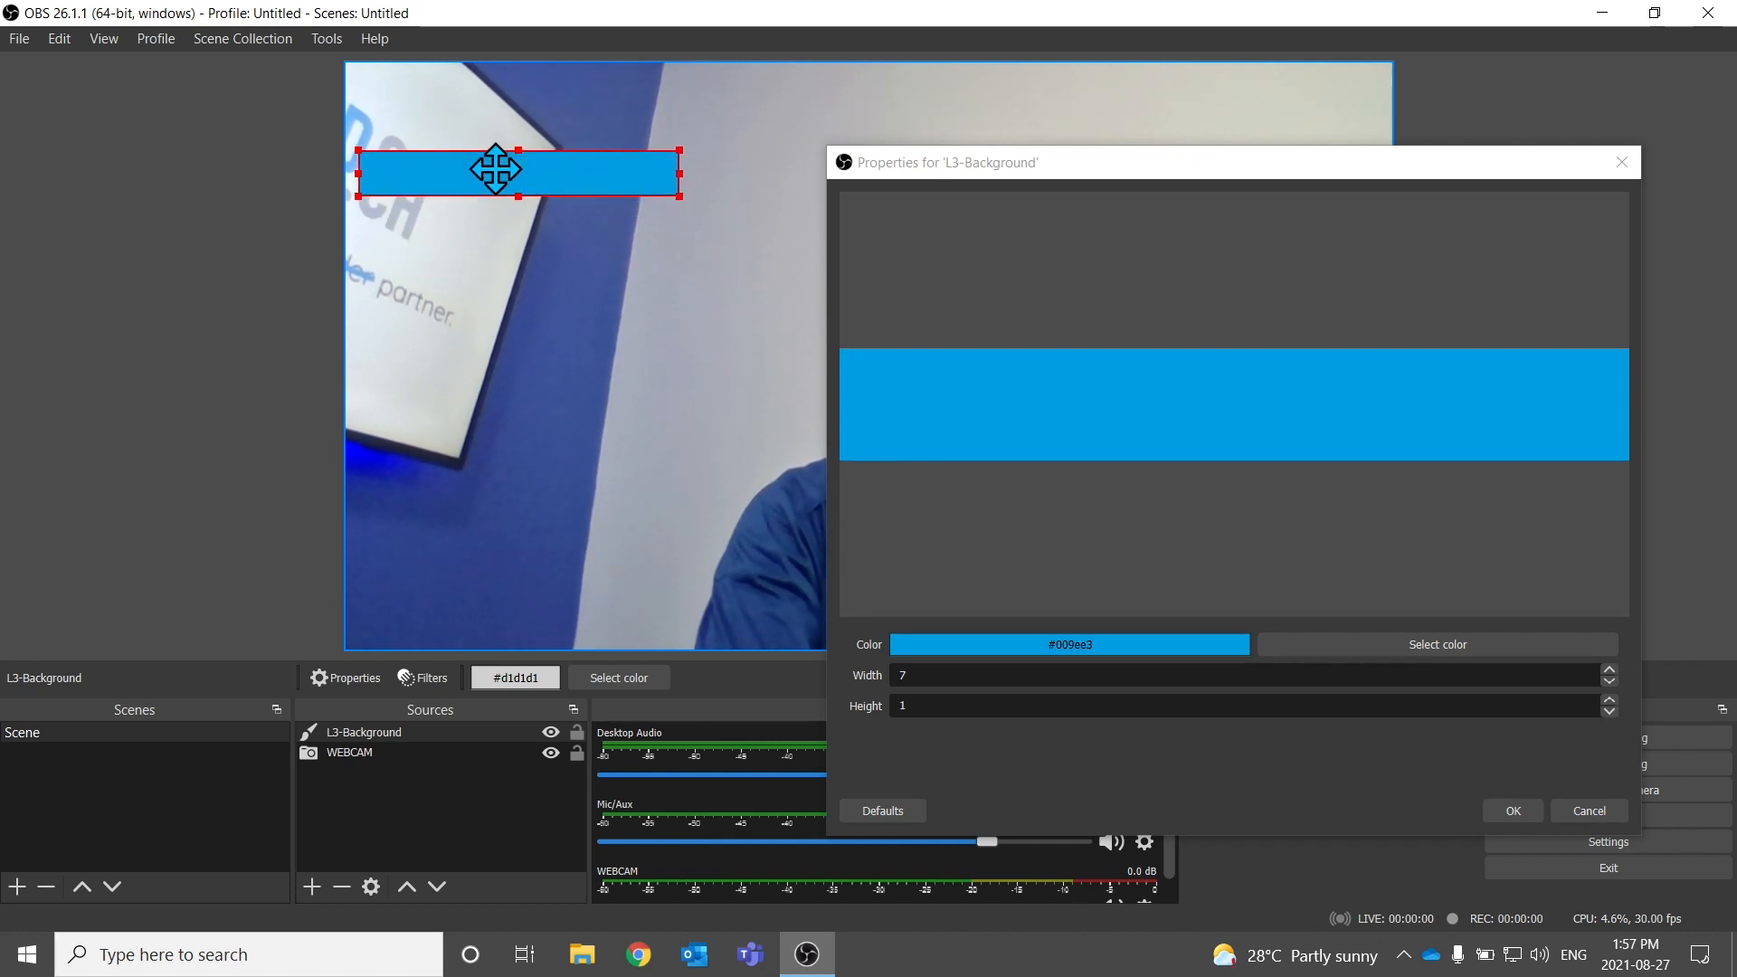
left_click_drag(679, 195, 1041, 247)
left_click_drag(717, 244, 597, 445)
left_click_drag(425, 396, 257, 527)
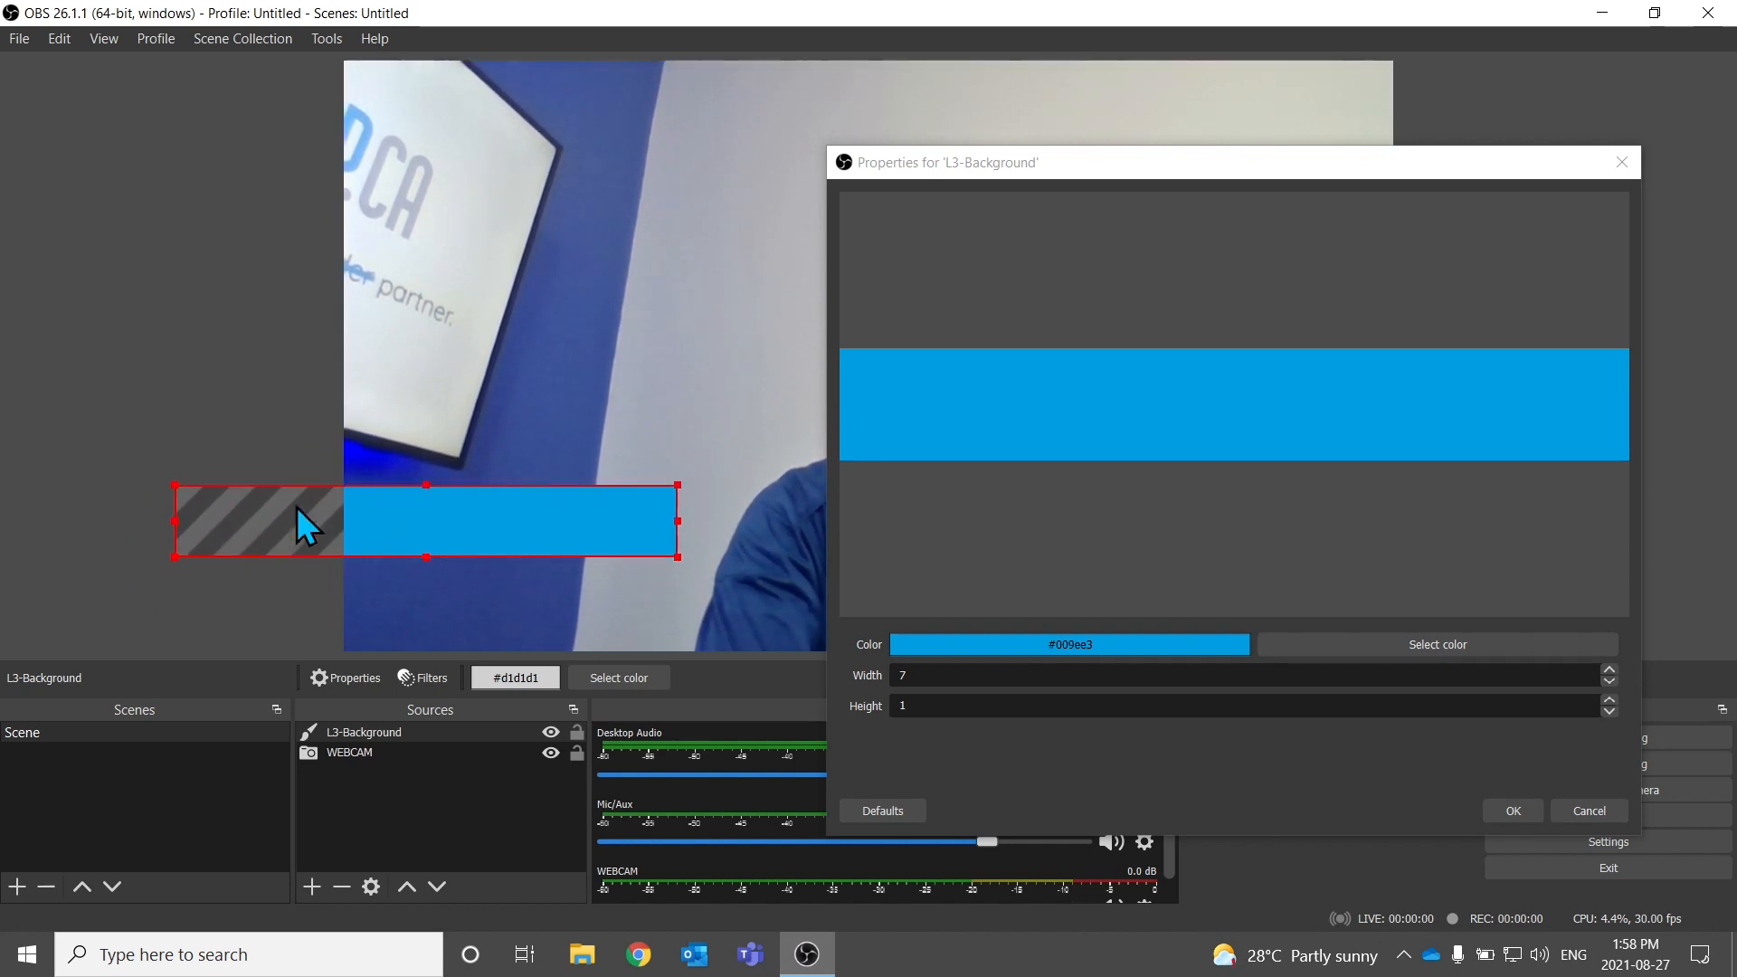
Place the blue L3-Background bar flush with the canvas's left edge, slightly above the bottom, and confirm its properties
left_click_drag(426, 529, 603, 556)
left_click_drag(708, 534, 698, 532)
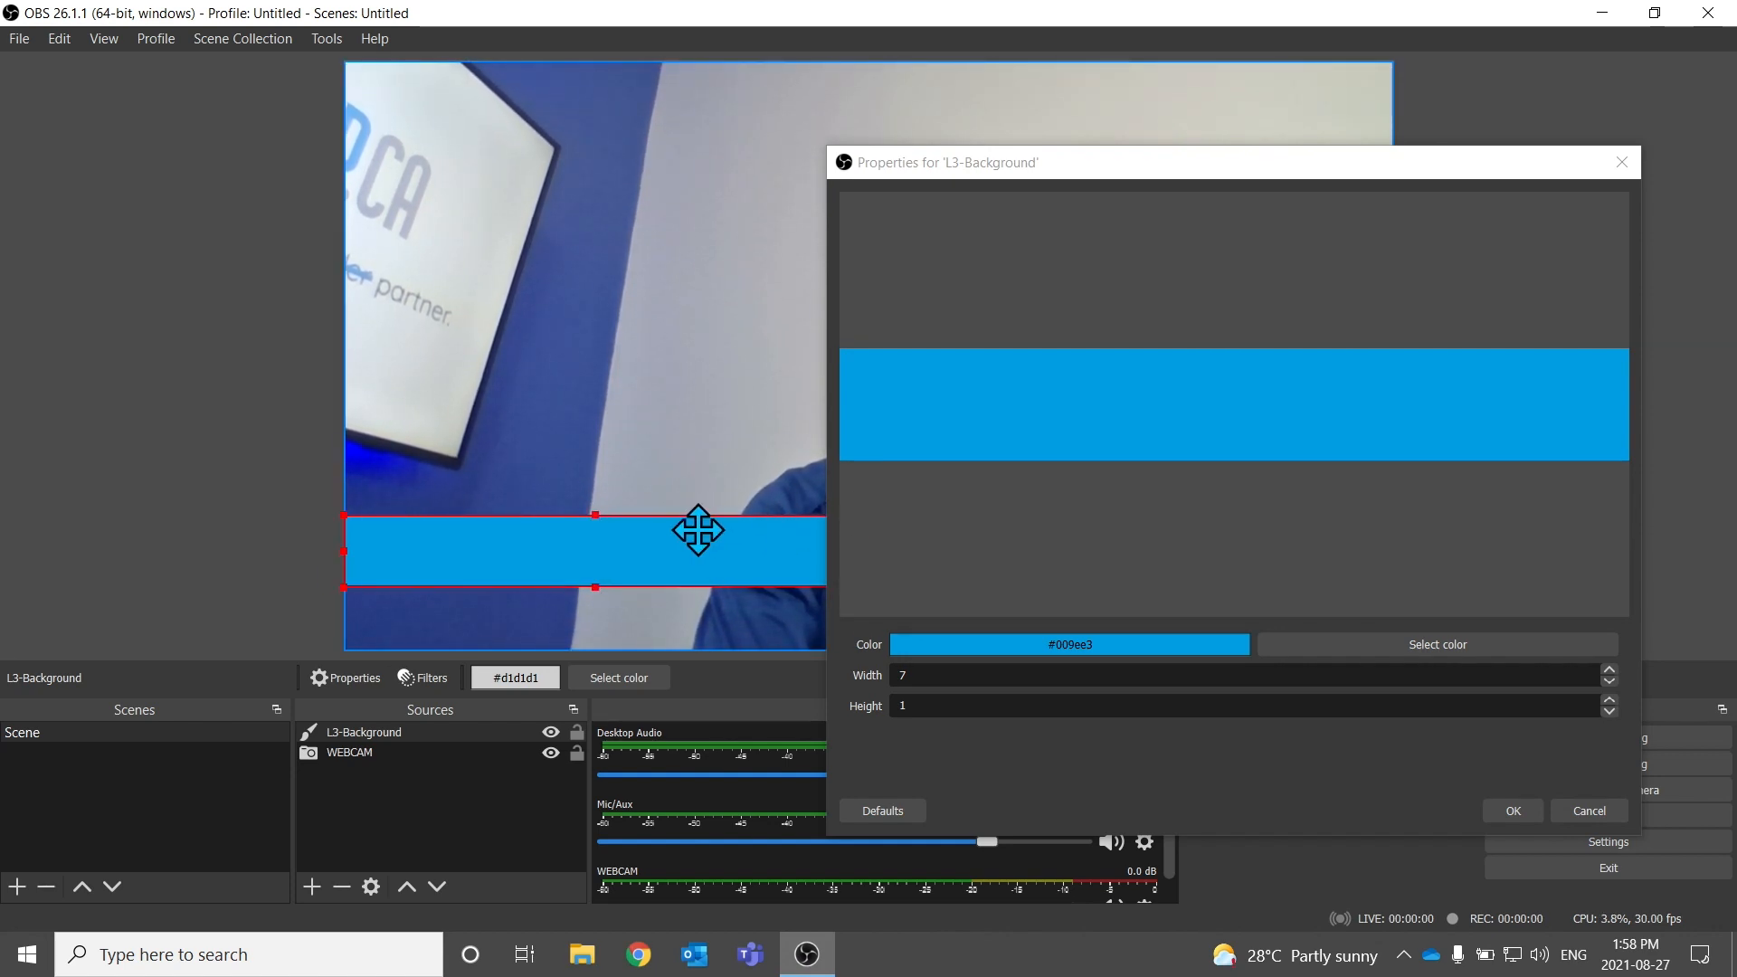
left_click_drag(1174, 166, 1225, 106)
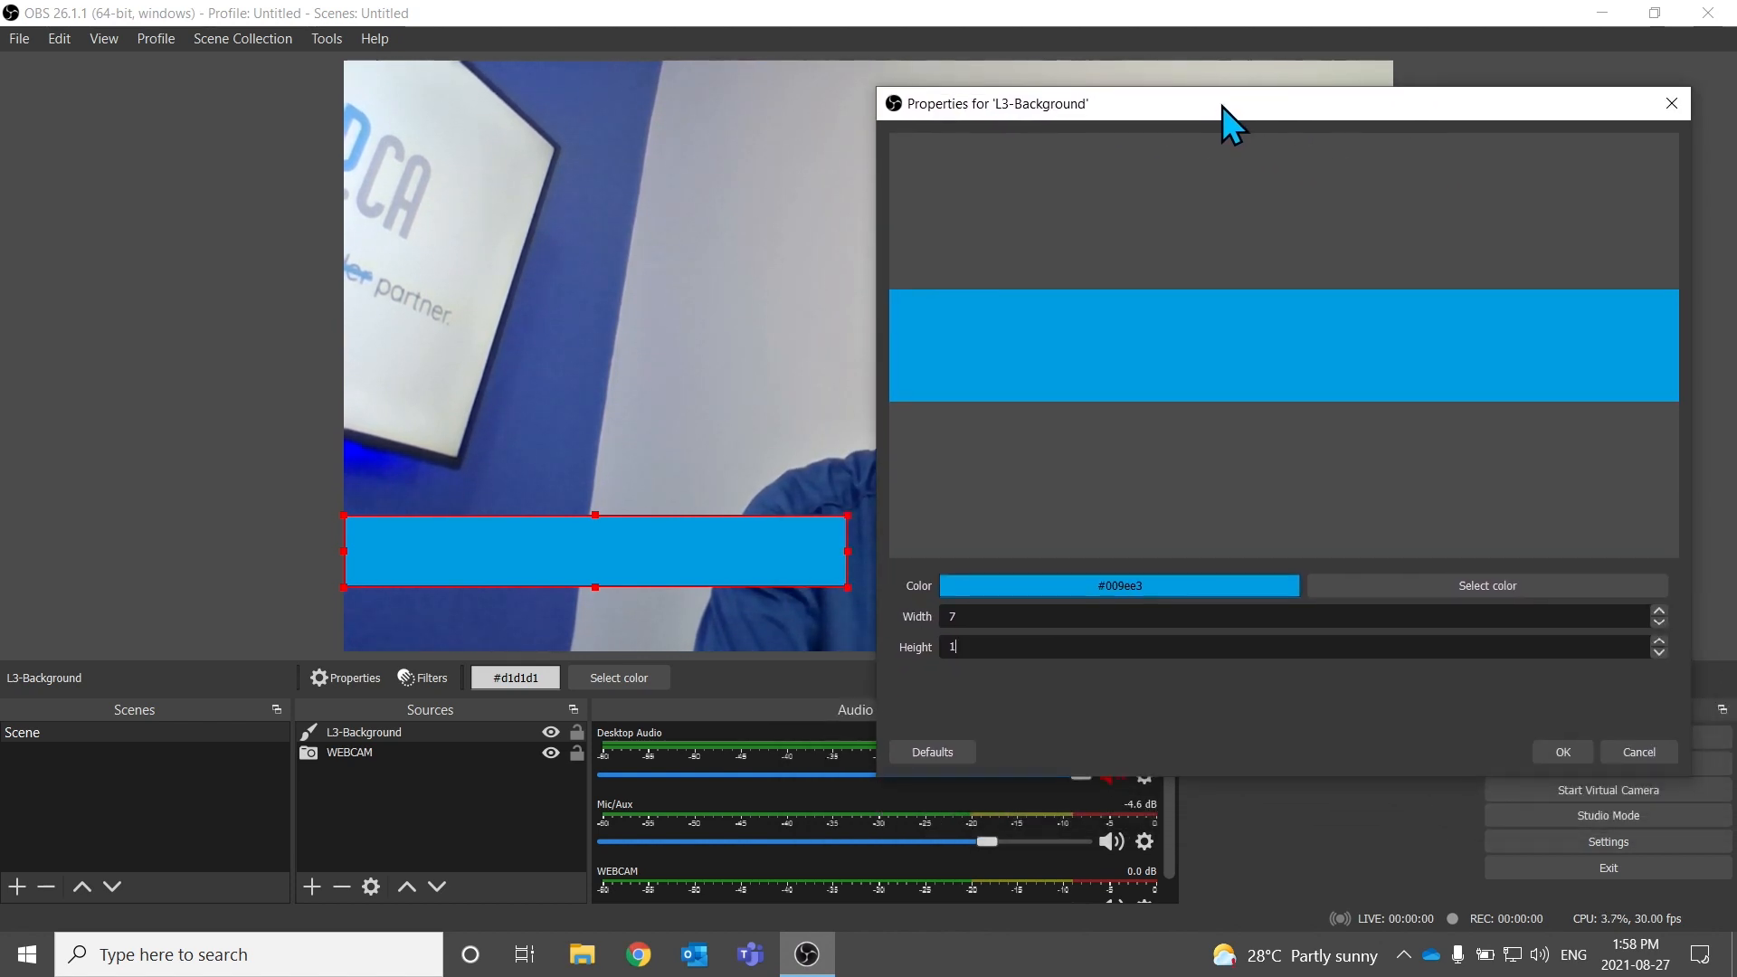
left_click(1563, 752)
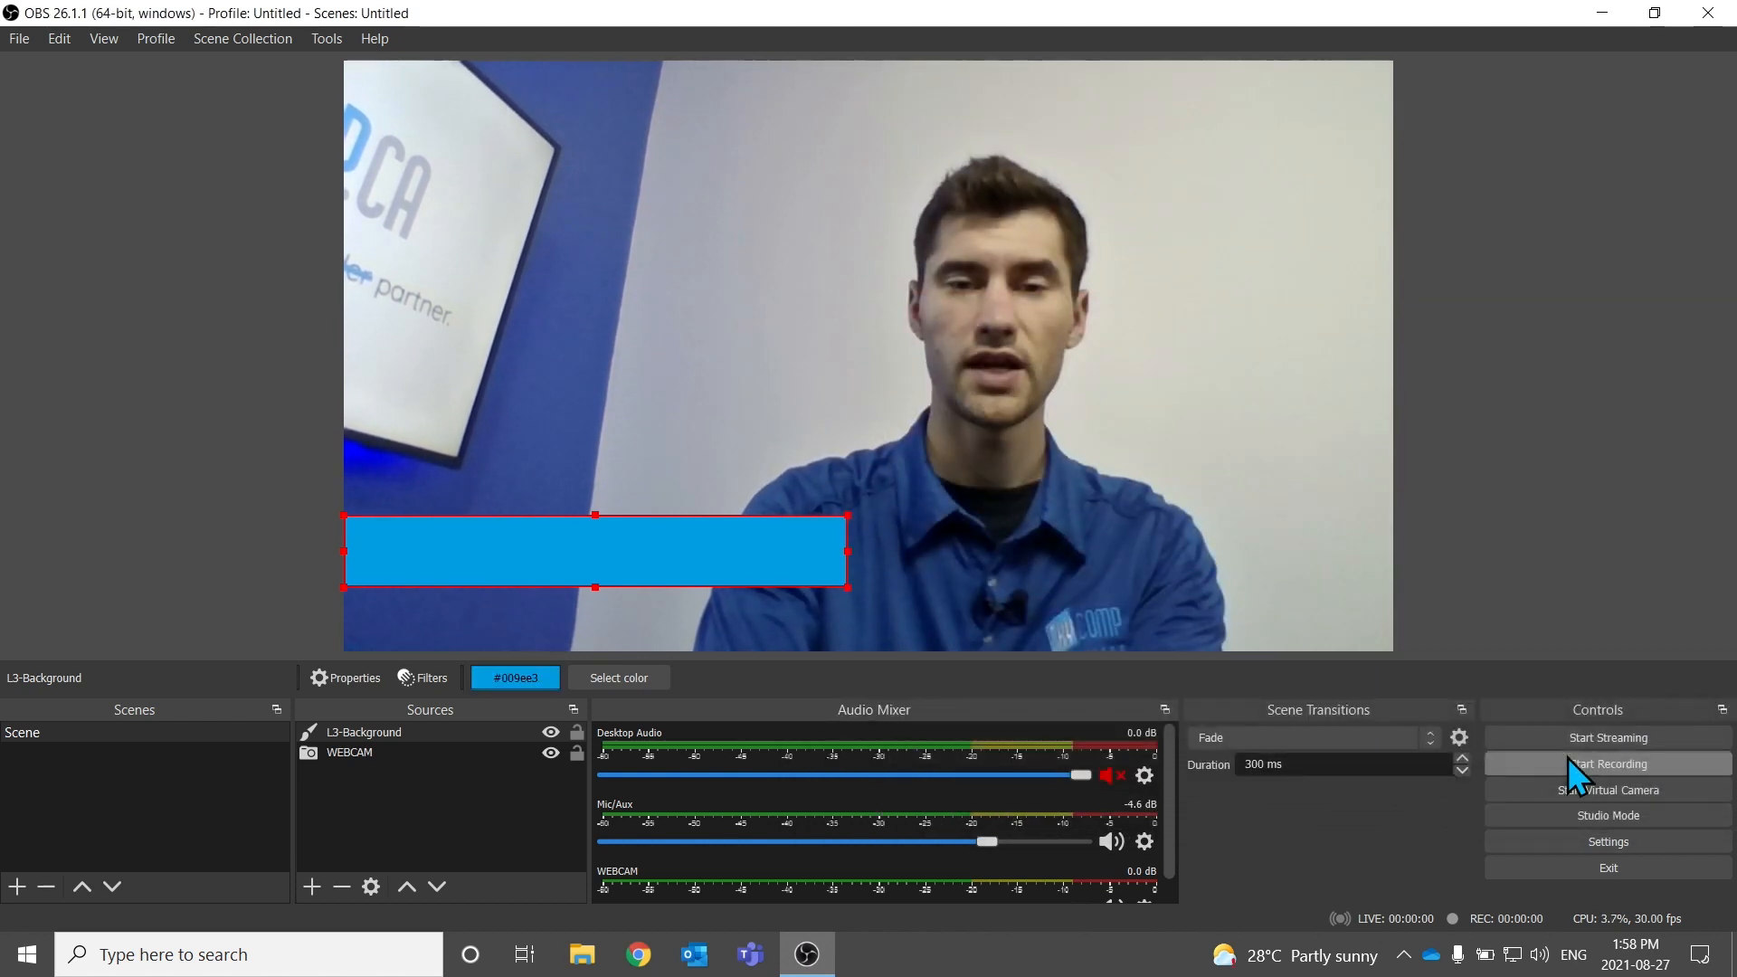
left_click(744, 401)
left_click(574, 553)
mouse_move(574, 554)
left_mouse_down()
mouse_move(601, 446)
mouse_move(726, 409)
mouse_move(570, 530)
mouse_move(586, 570)
mouse_move(589, 543)
left_mouse_up()
double_click(398, 731)
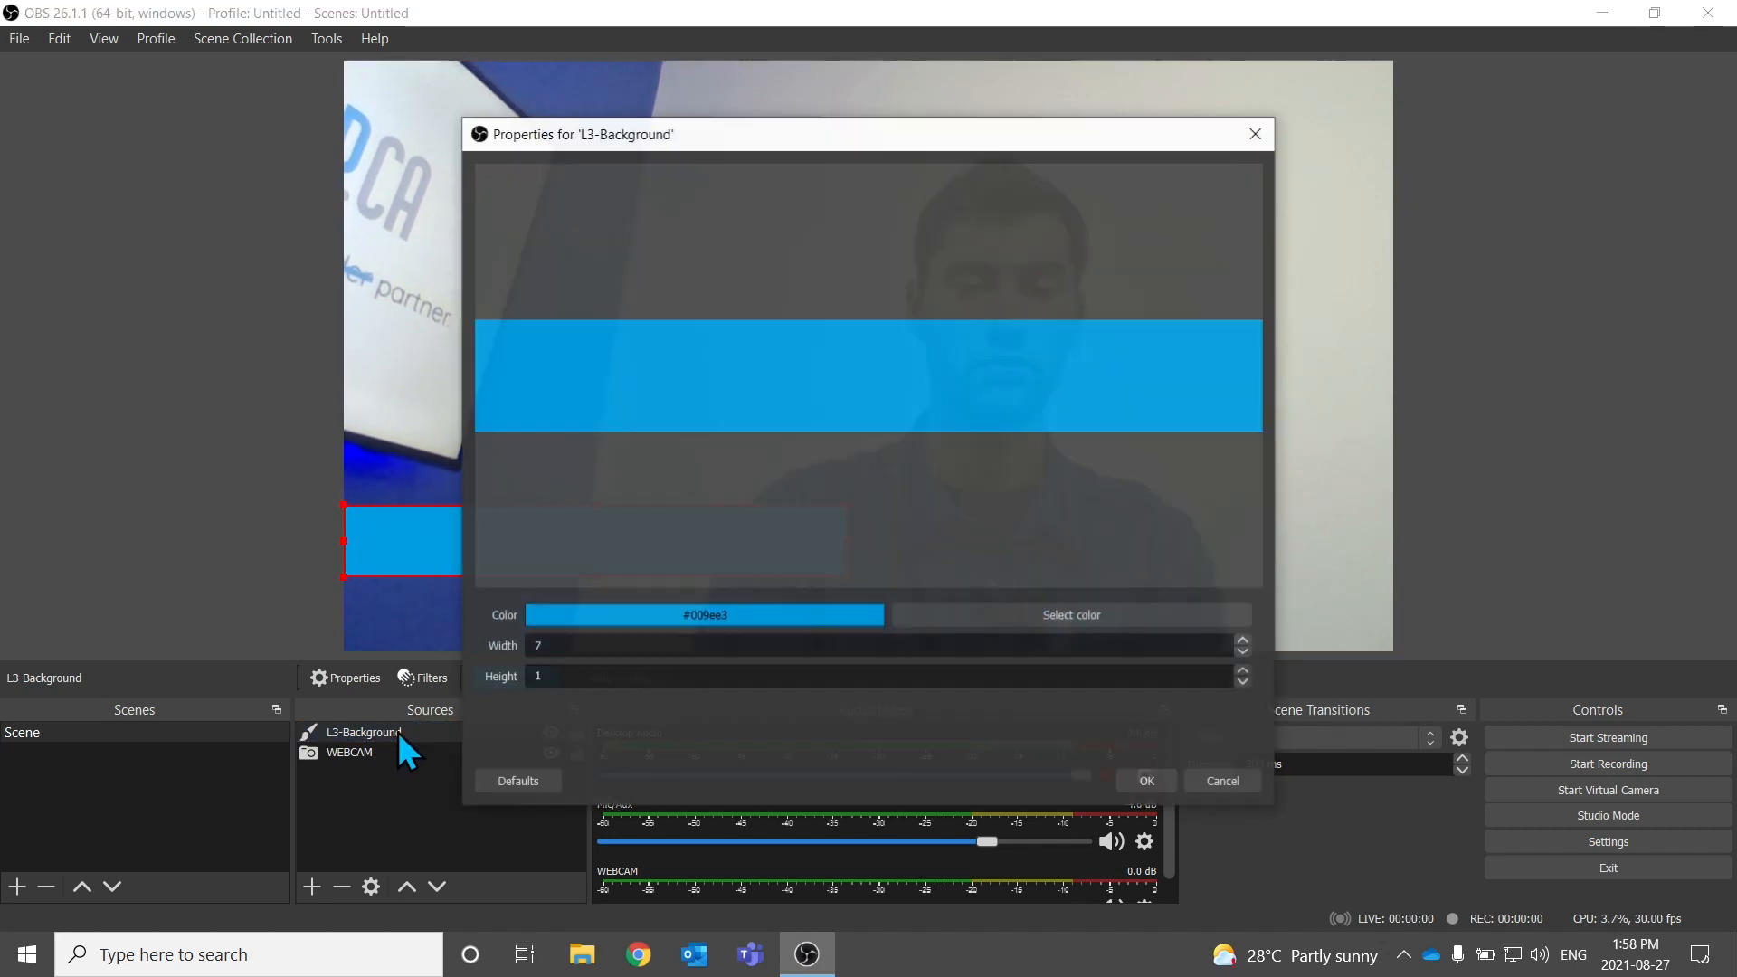
right_click(398, 731)
left_click(1256, 773)
left_click(1239, 782)
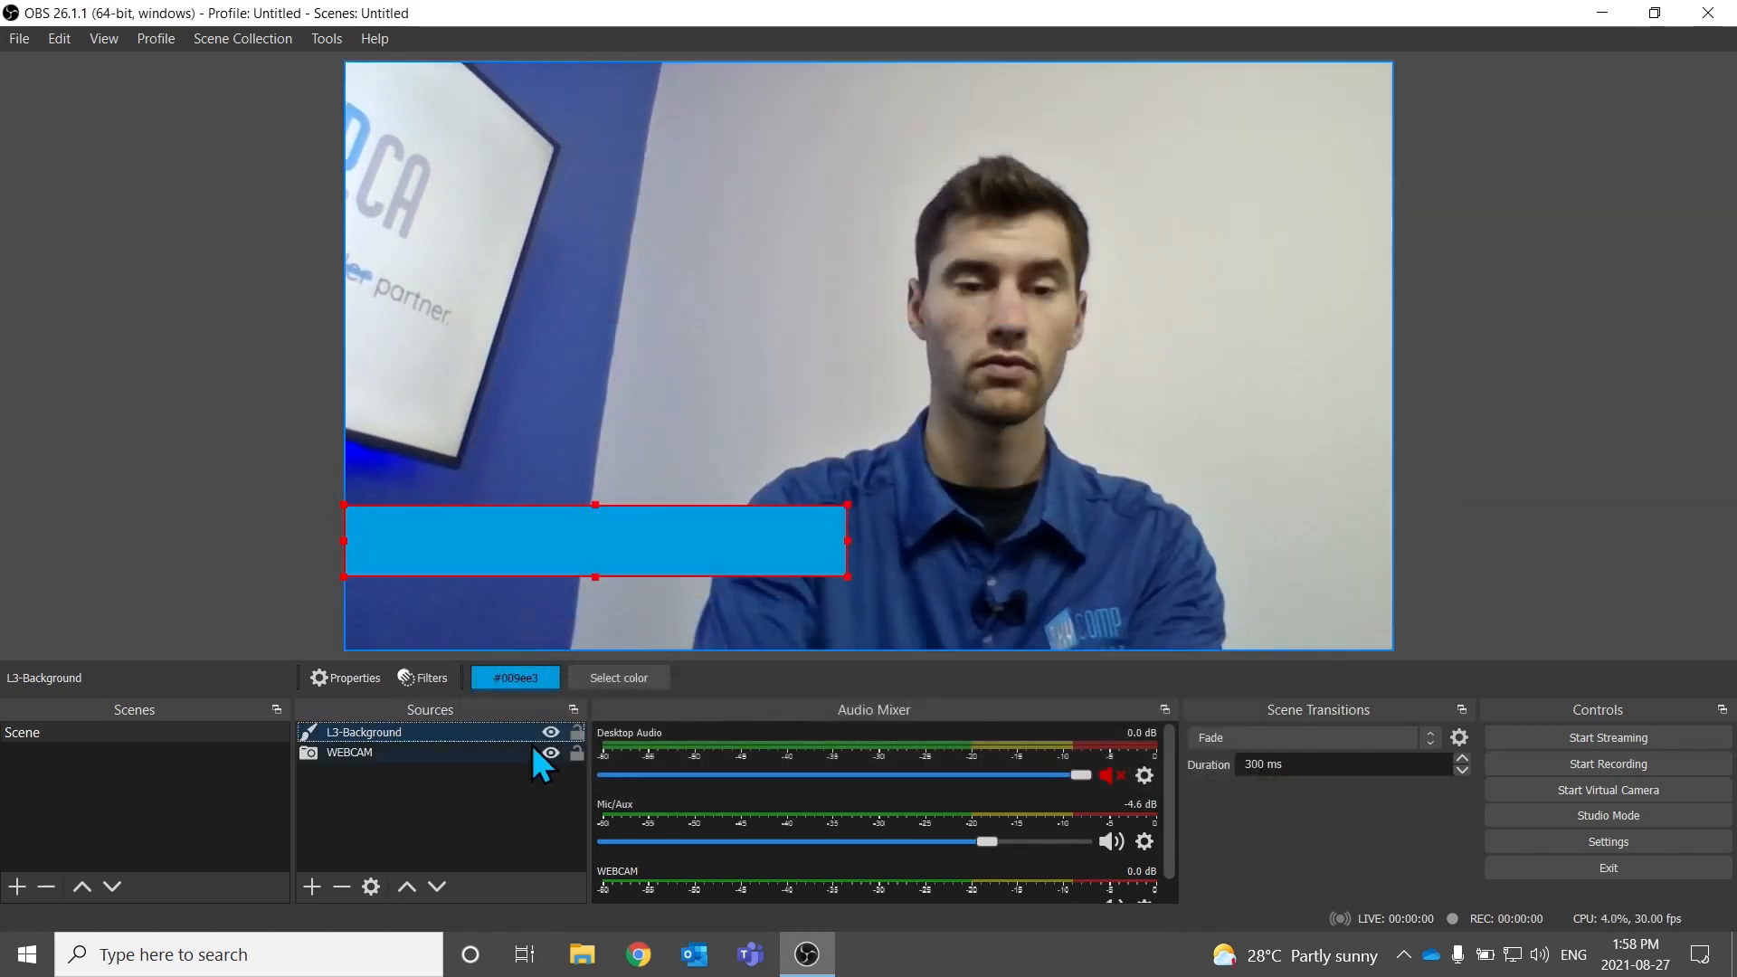
Copy the L3-Background source and paste it as an independent duplicate
right_click(404, 735)
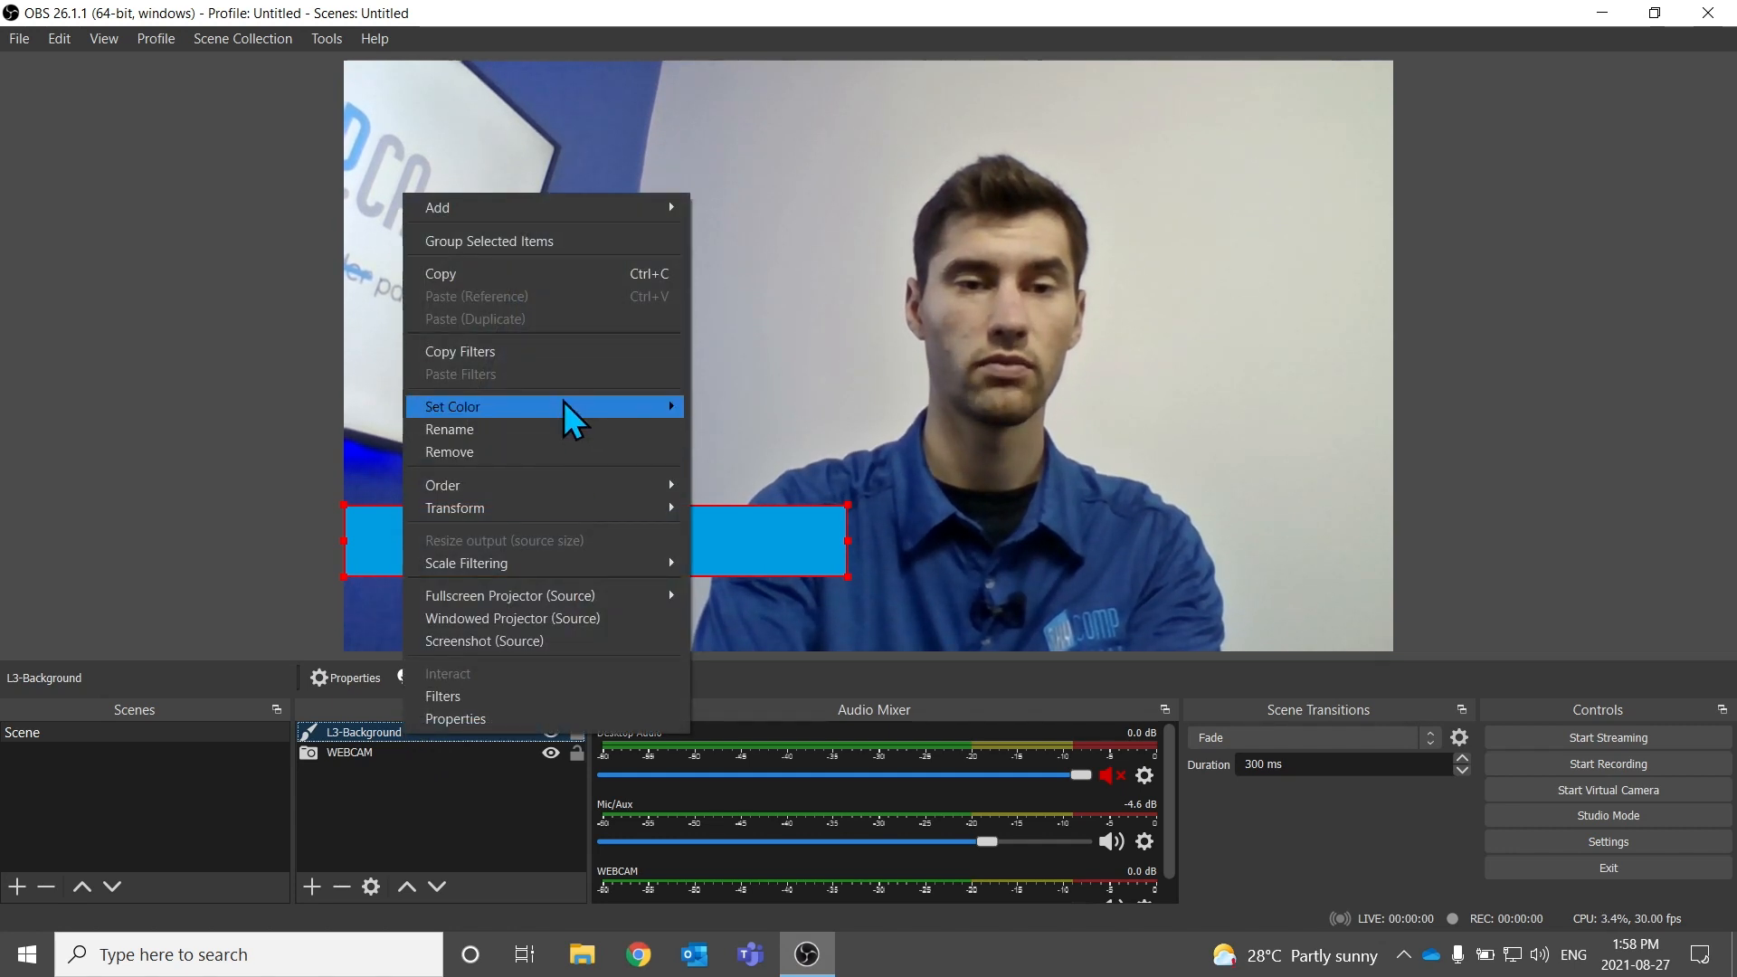
left_click(567, 271)
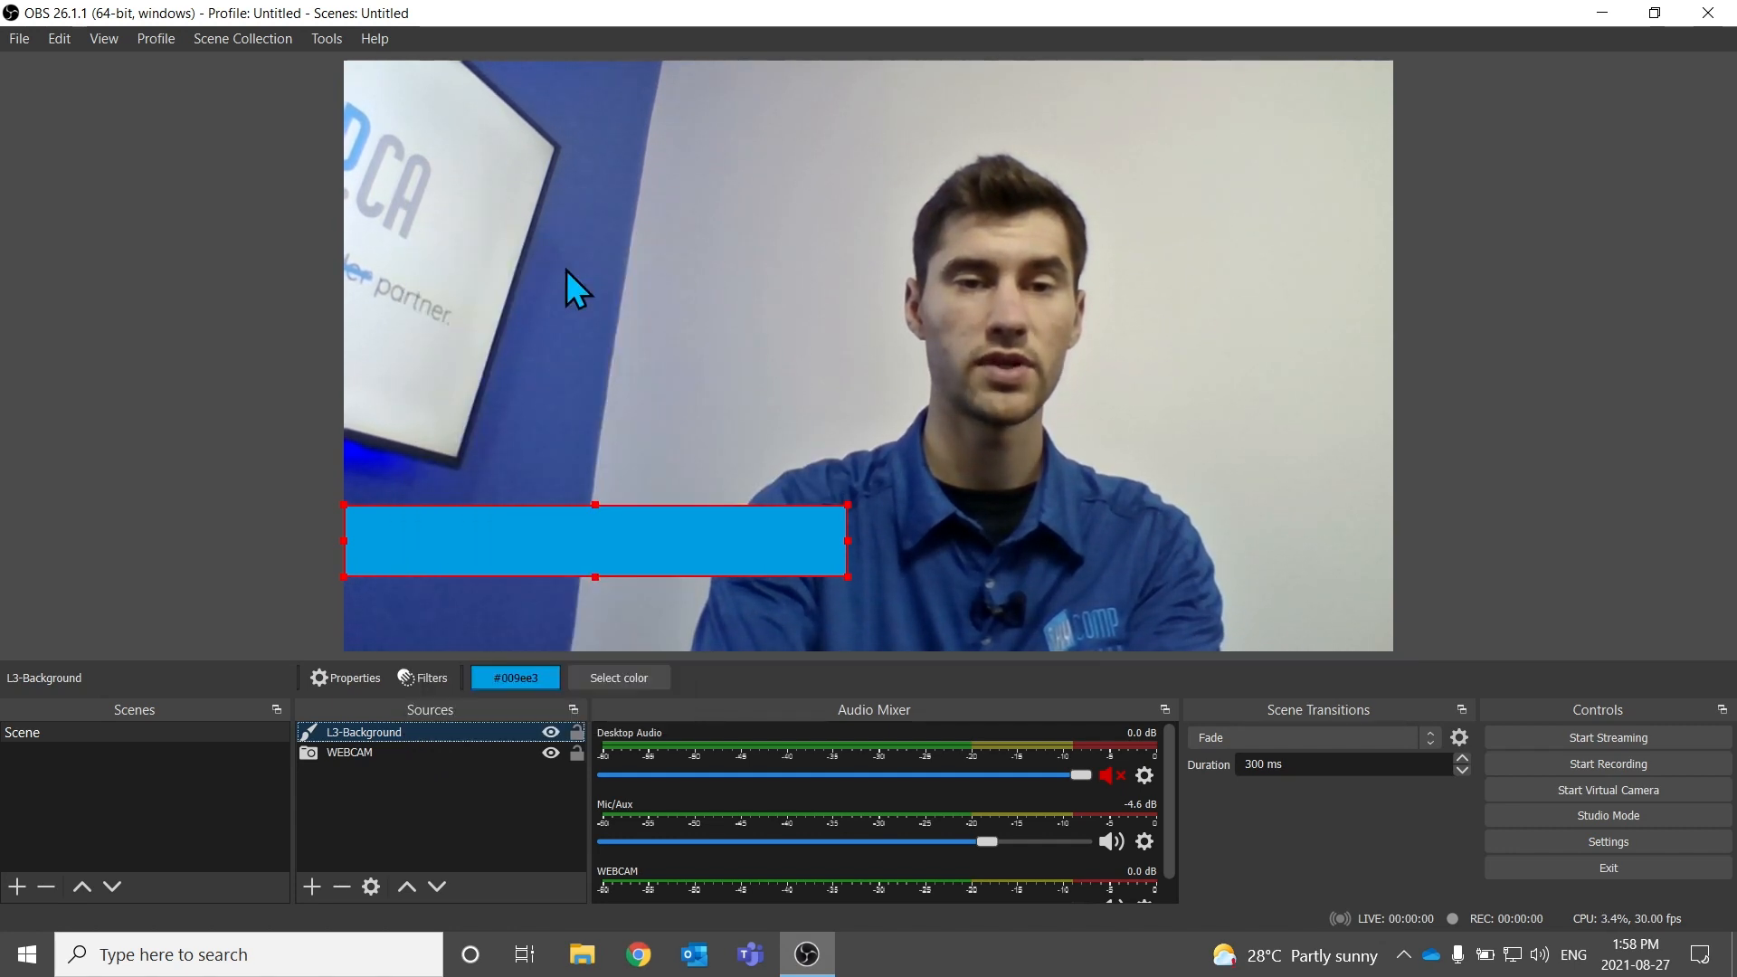
right_click(455, 827)
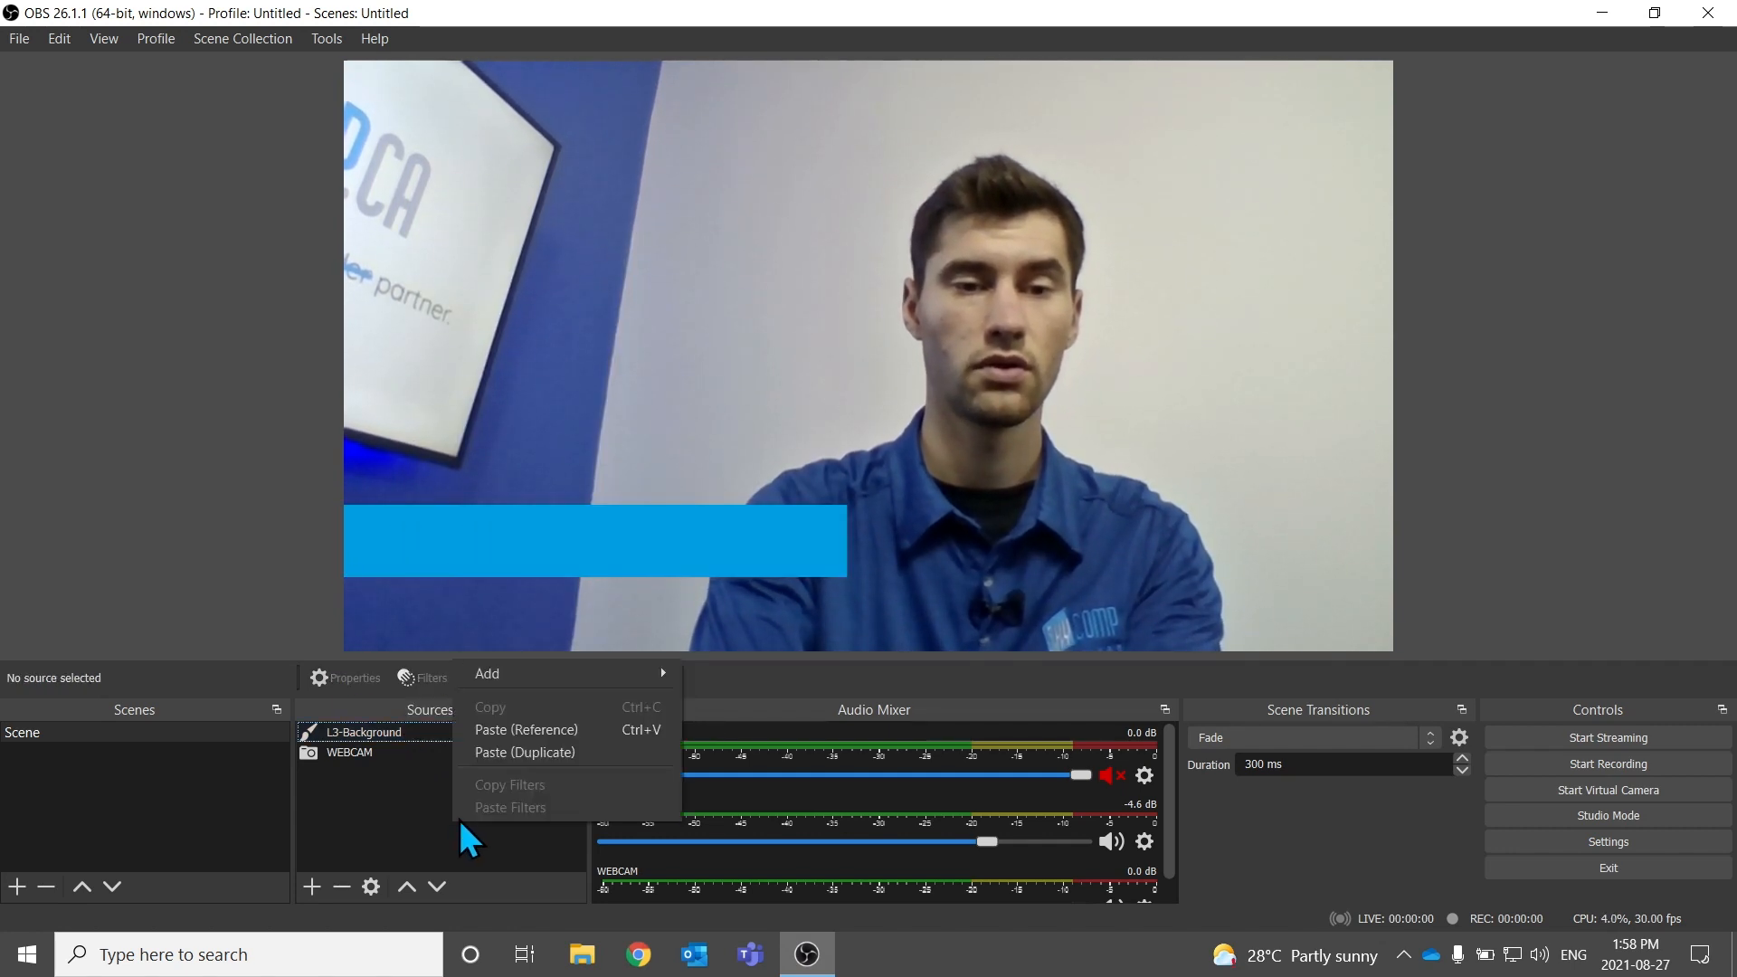
left_click(583, 757)
Set the duplicated background bar's colour to white (#ffffff)
double_click(422, 733)
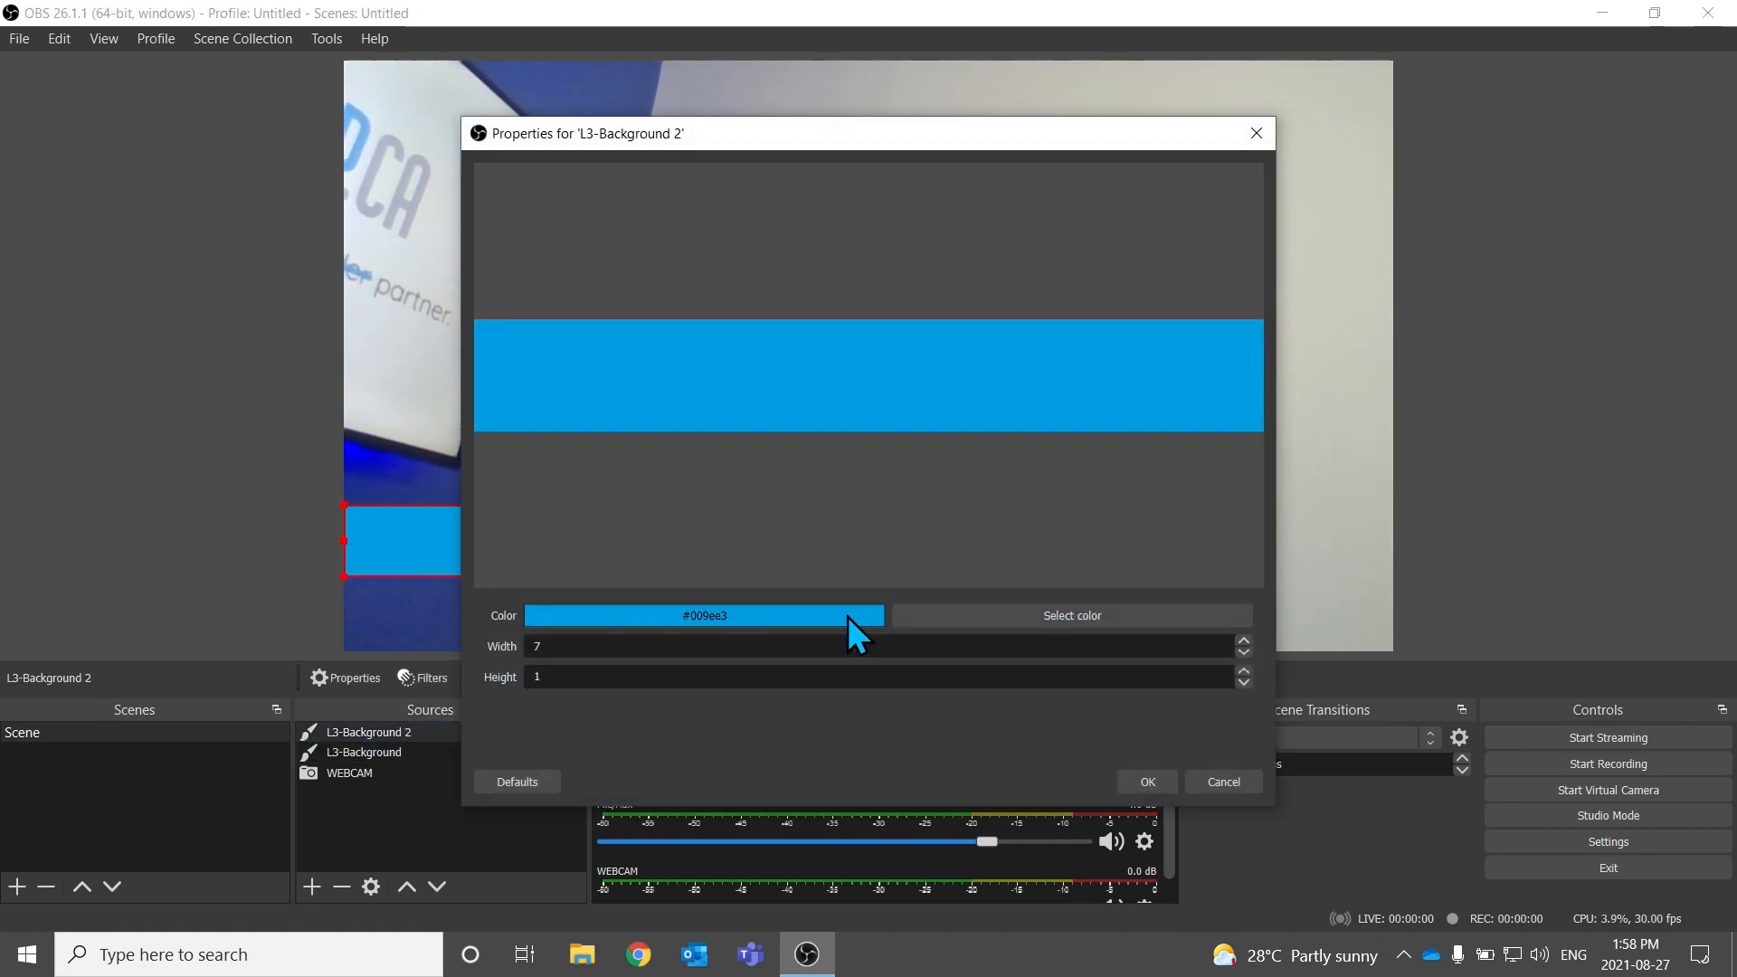
left_click(985, 620)
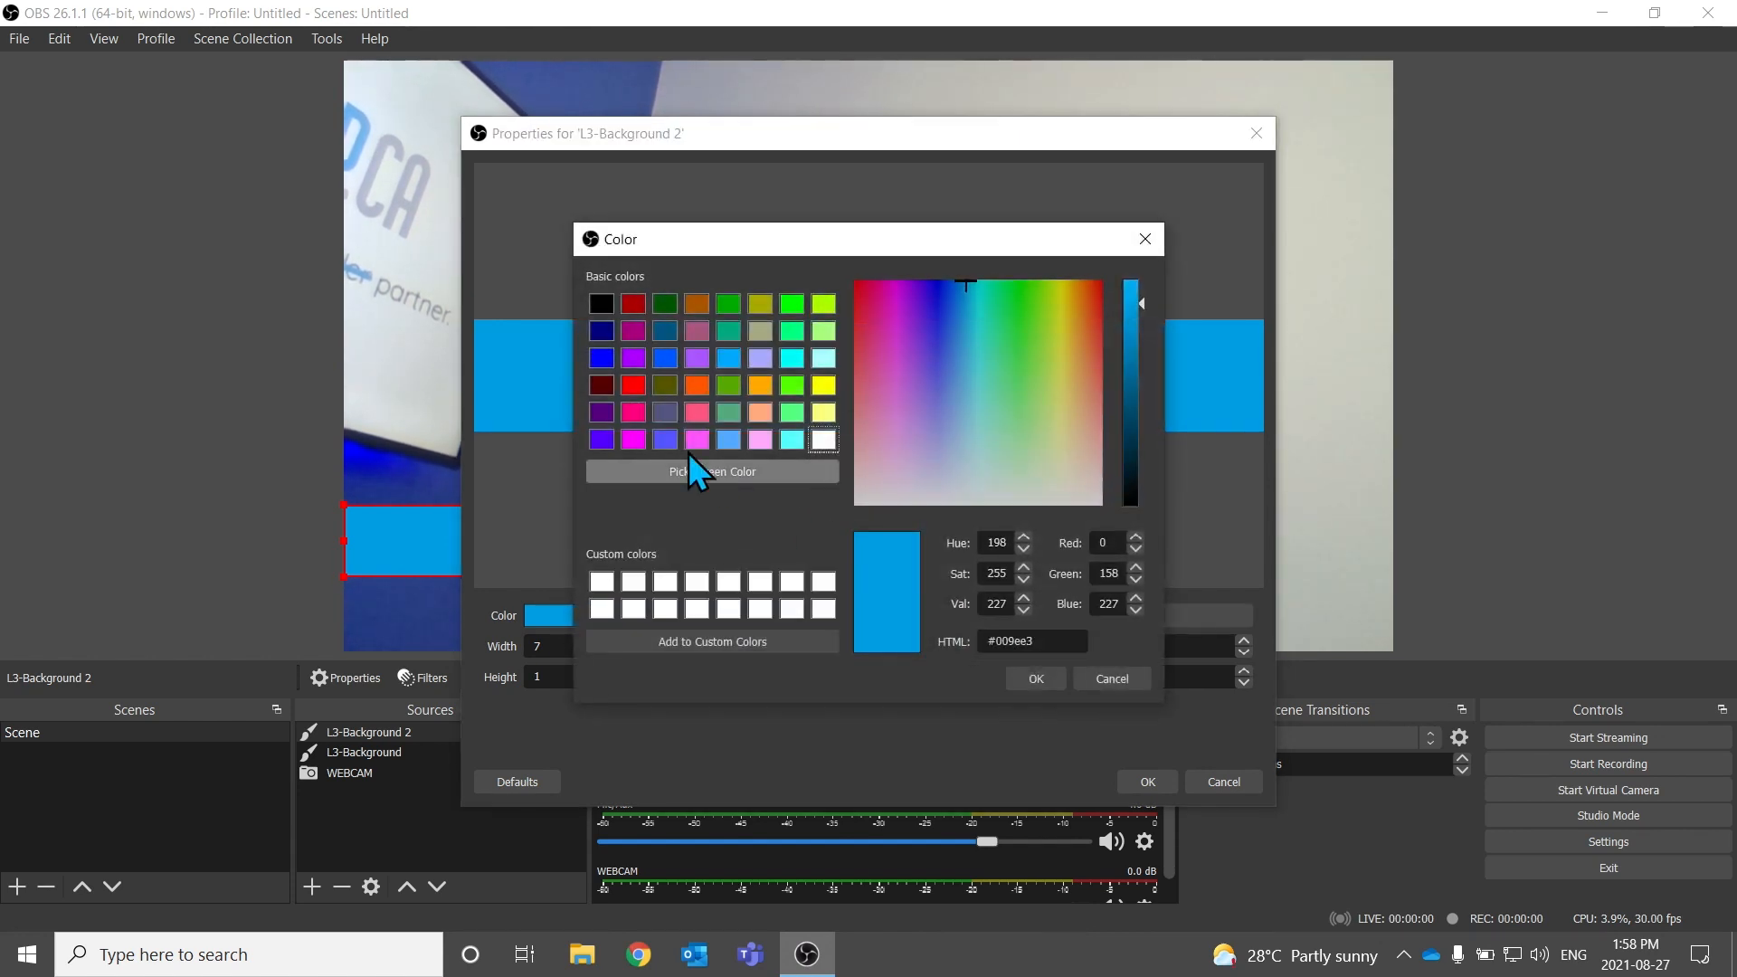
left_click(674, 581)
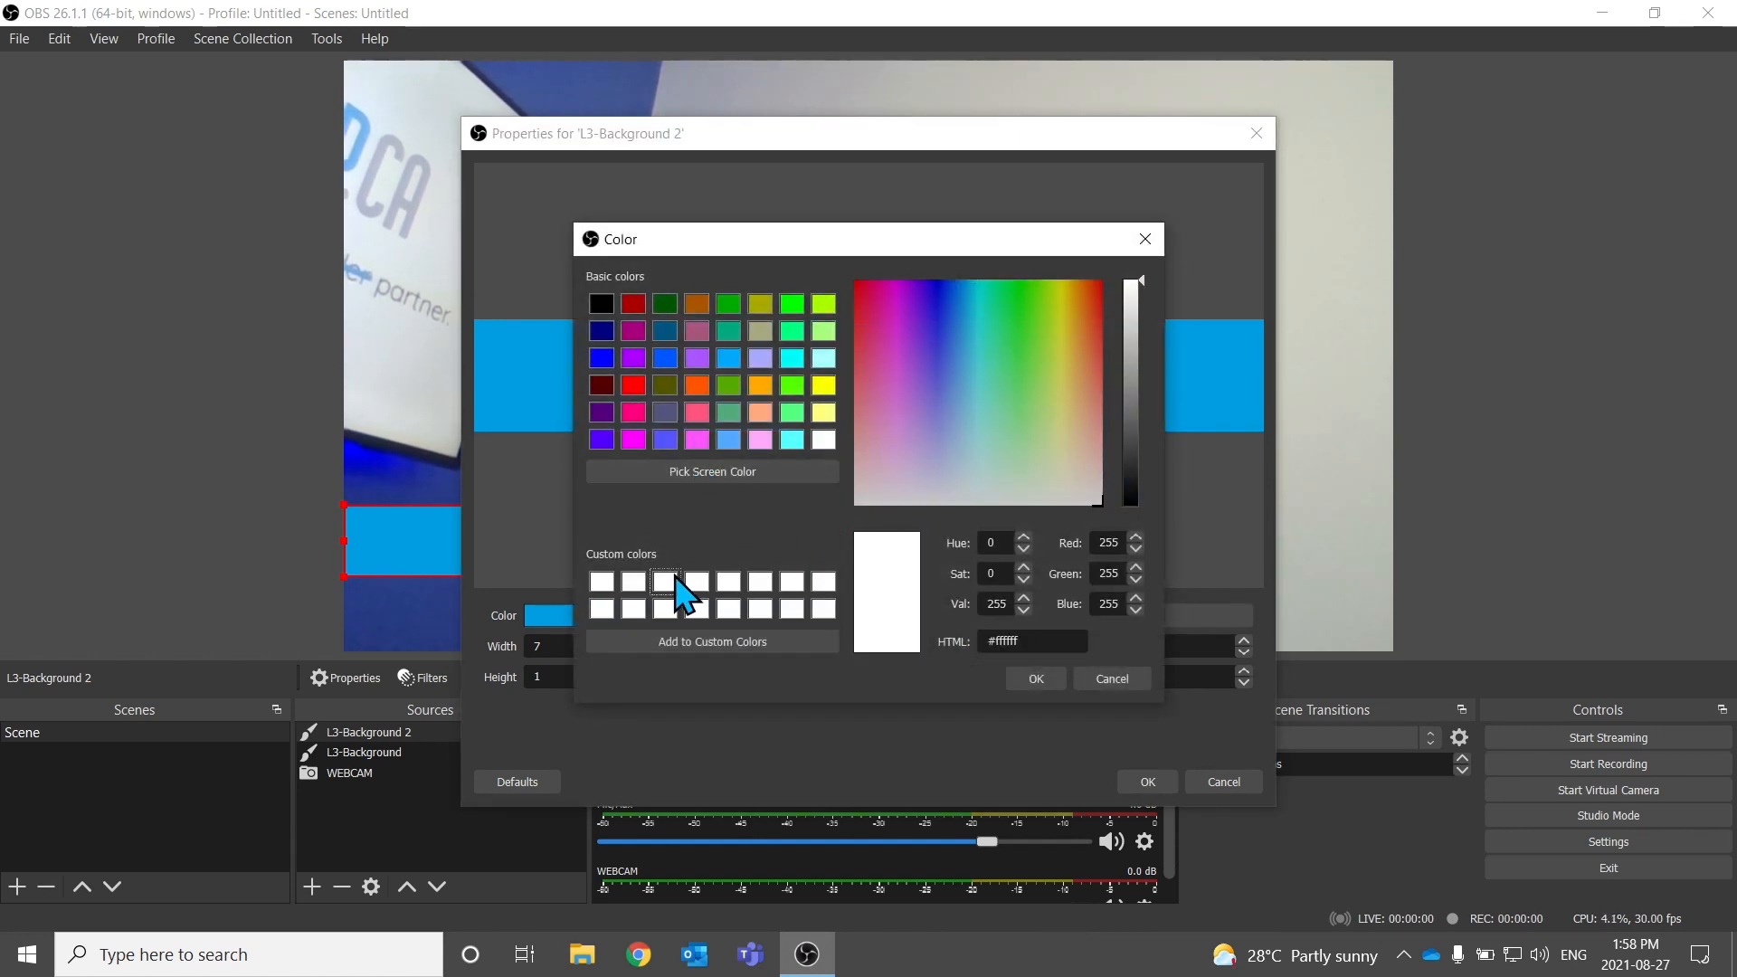
left_click(1035, 677)
left_click(1144, 782)
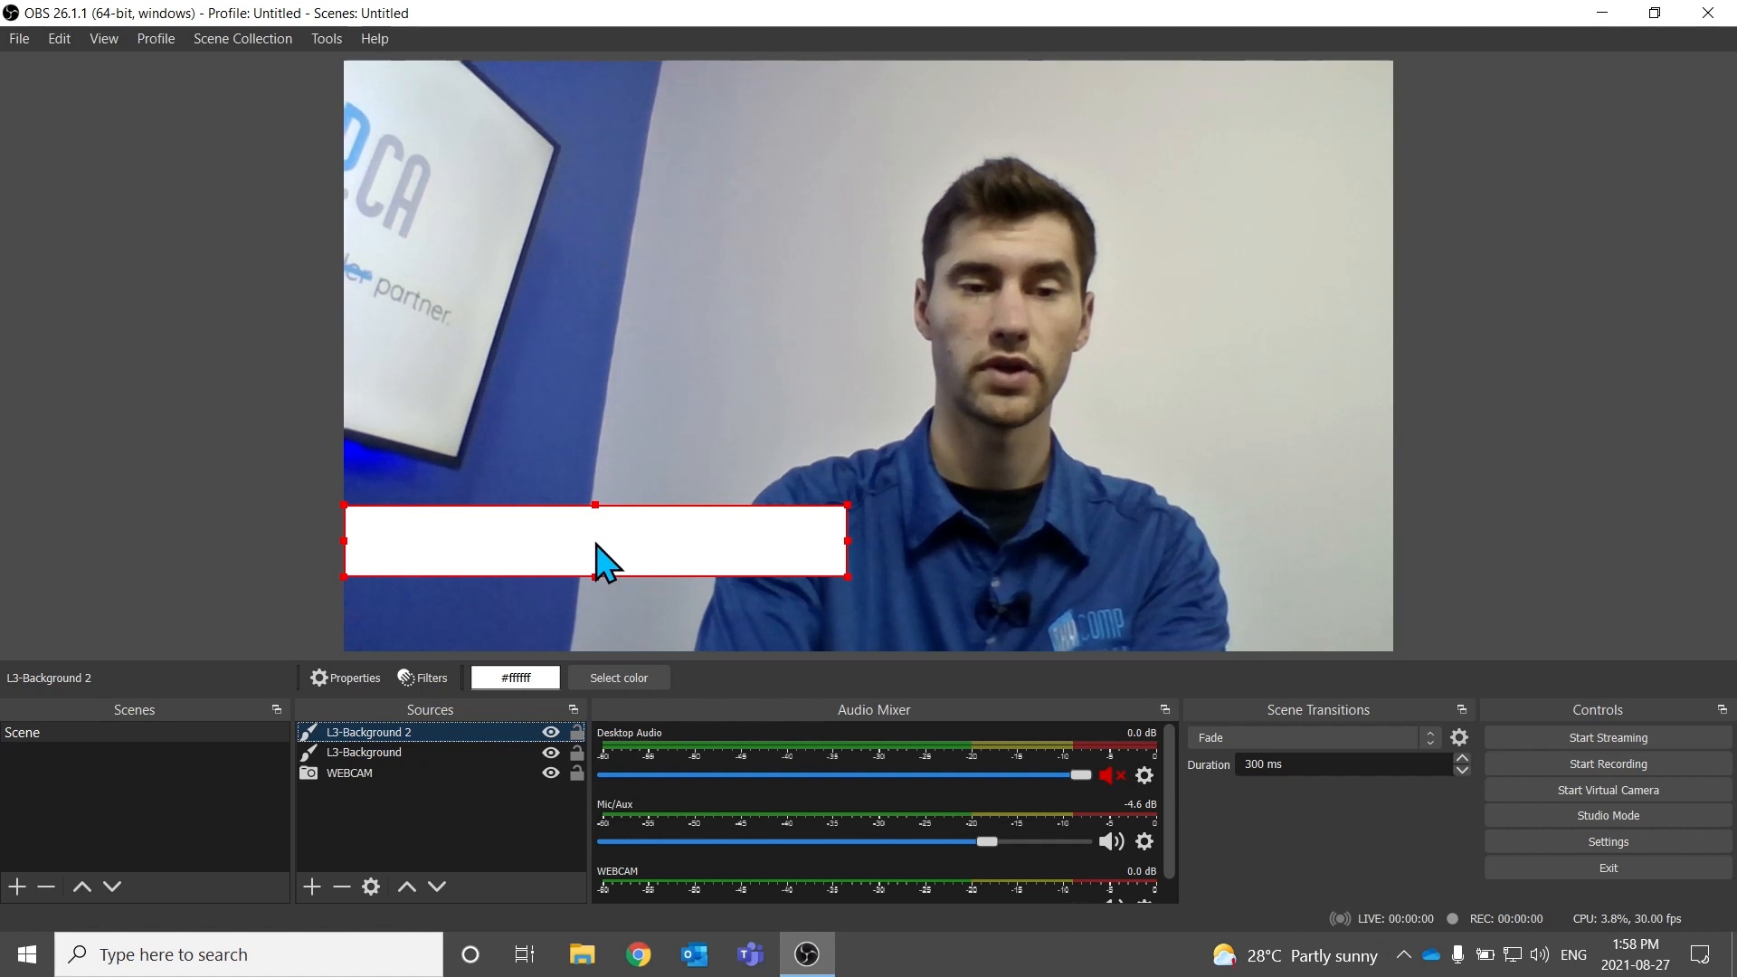
Move the white bar down and order it behind L3-Background so it forms a narrower strip directly beneath the blue bar
mouse_move(594, 546)
left_mouse_down()
mouse_move(589, 589)
mouse_move(594, 574)
left_mouse_up()
left_click(383, 751)
left_click(388, 737)
left_click_drag(375, 730, 408, 765)
left_click_drag(674, 590, 675, 605)
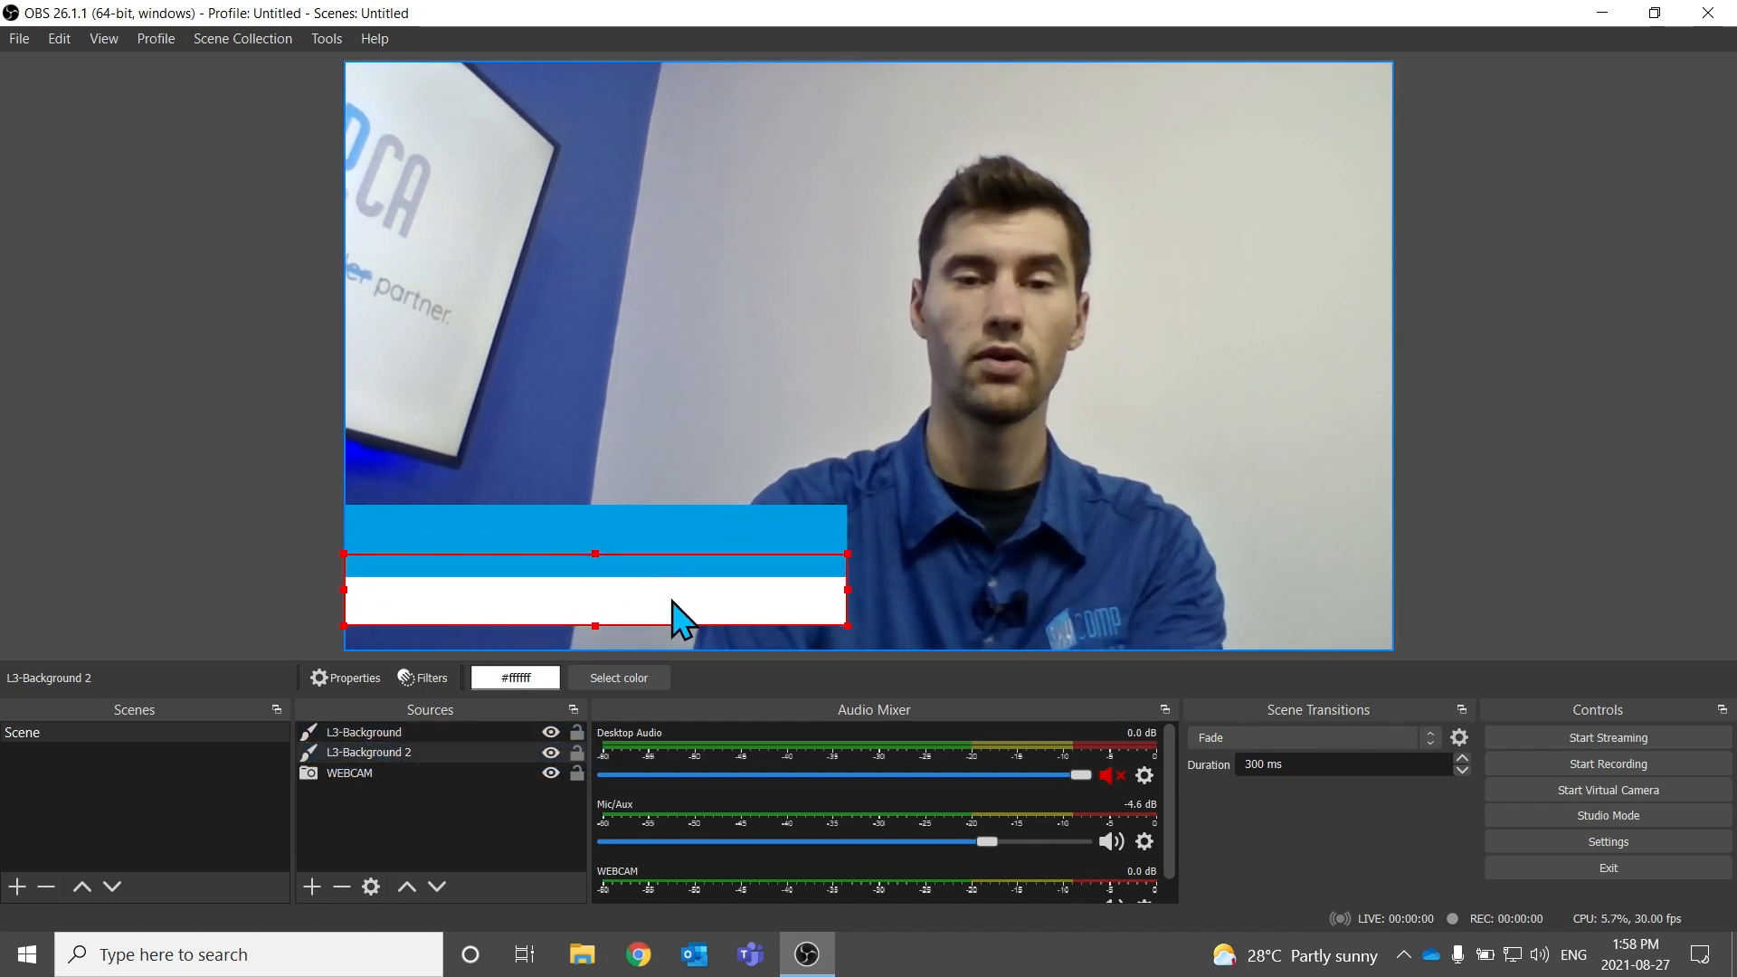
left_click(724, 461)
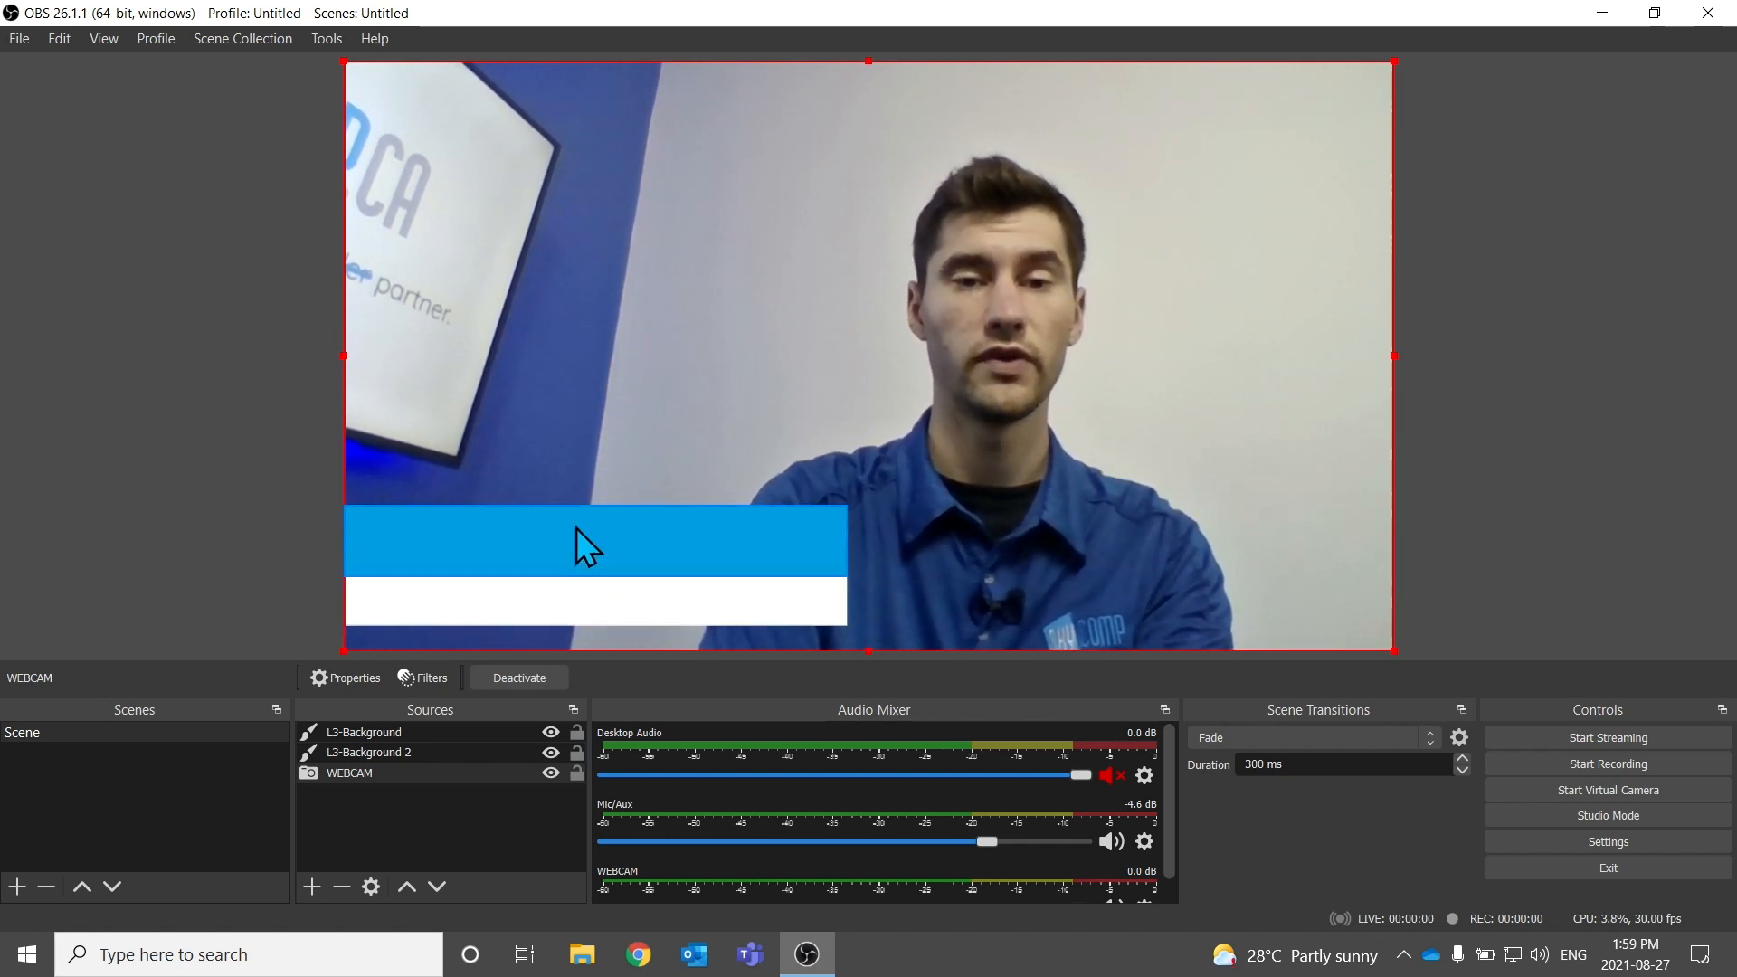
left_click(434, 820)
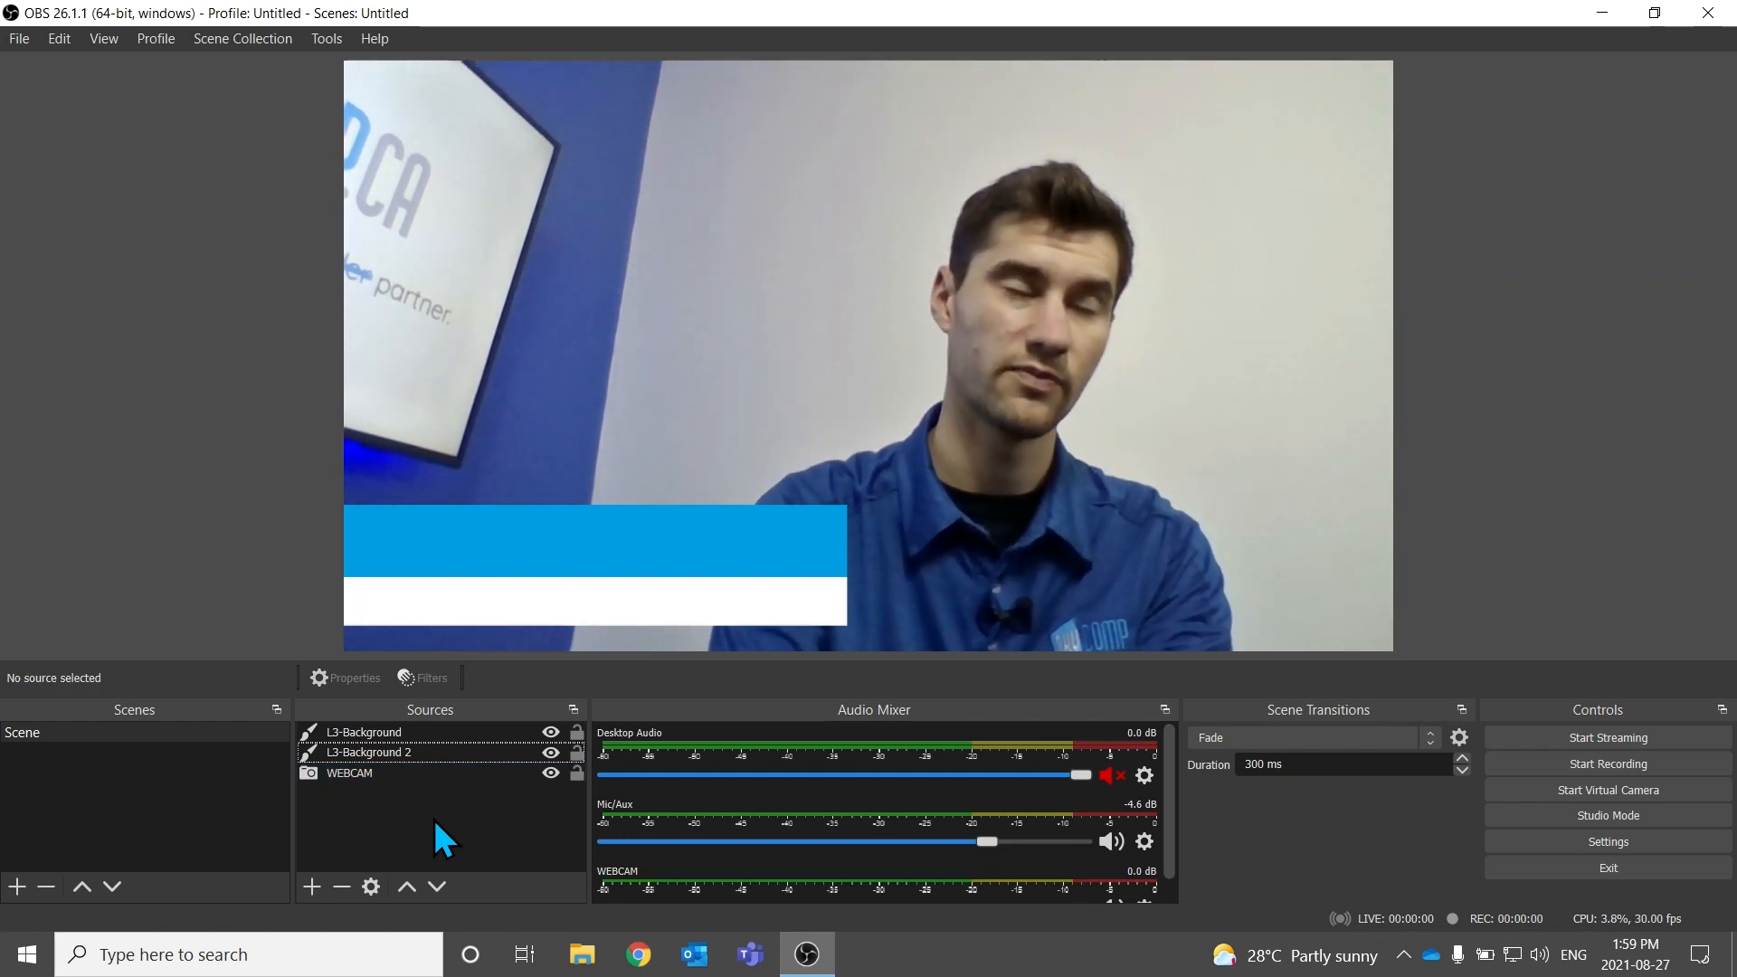
Add a new Text (GDI+) source called Name to the scene
left_click(313, 884)
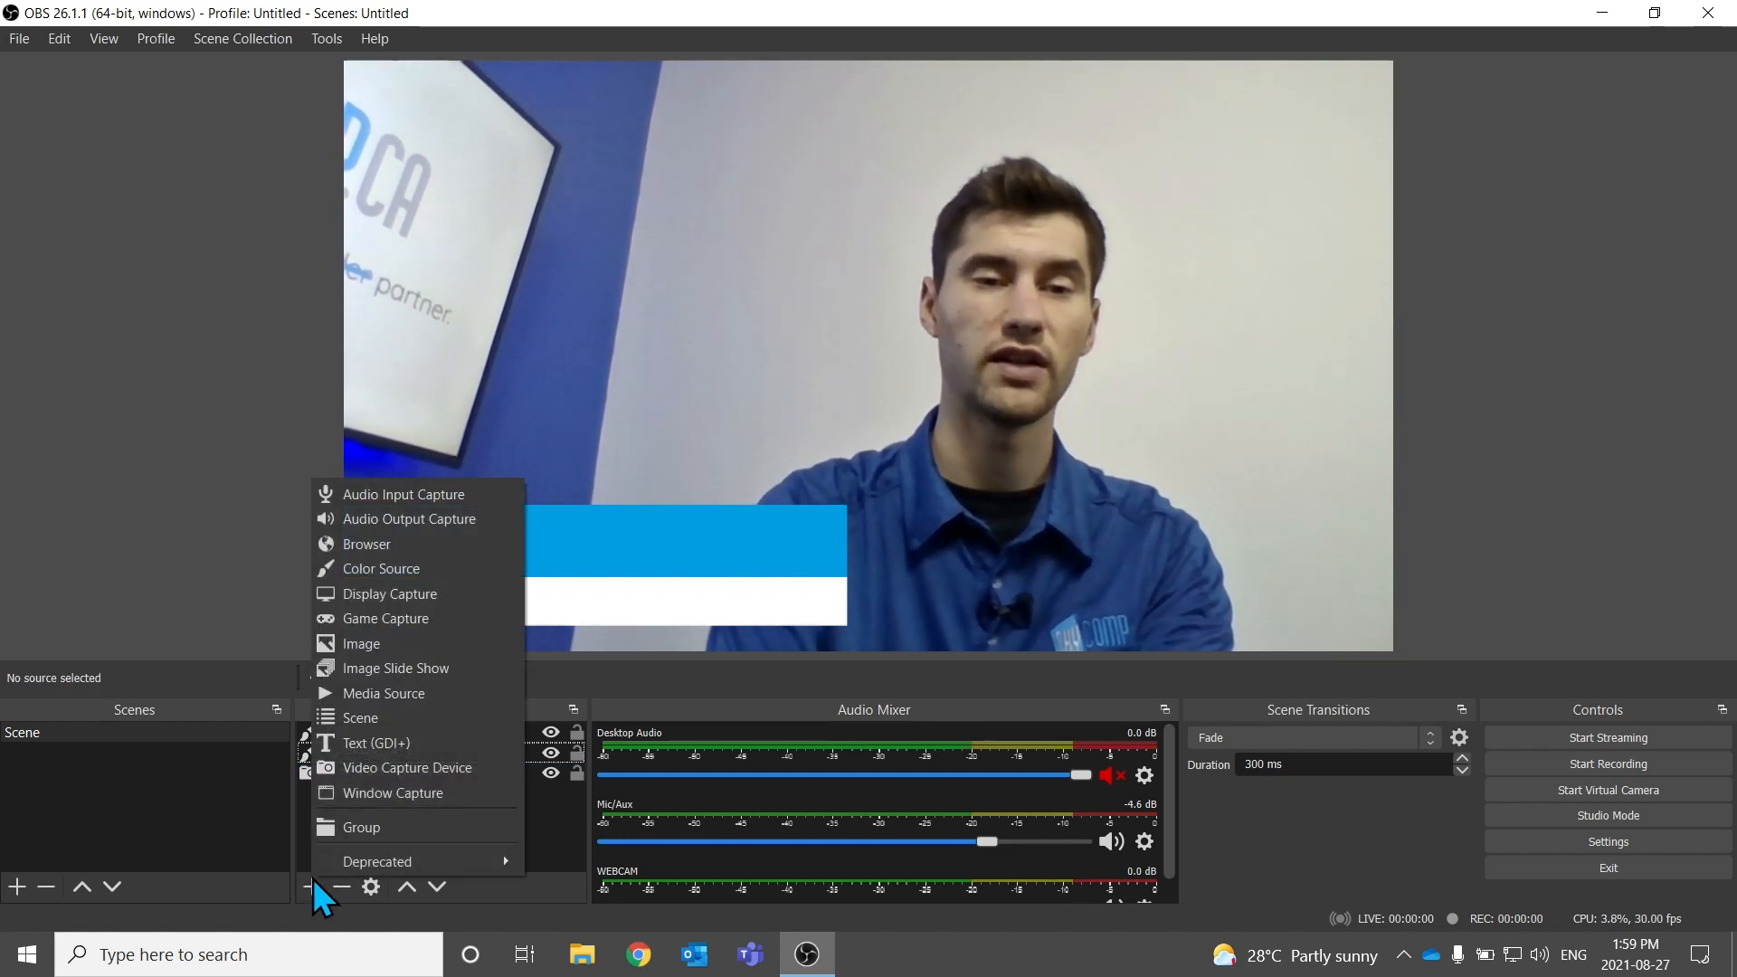
left_click(439, 749)
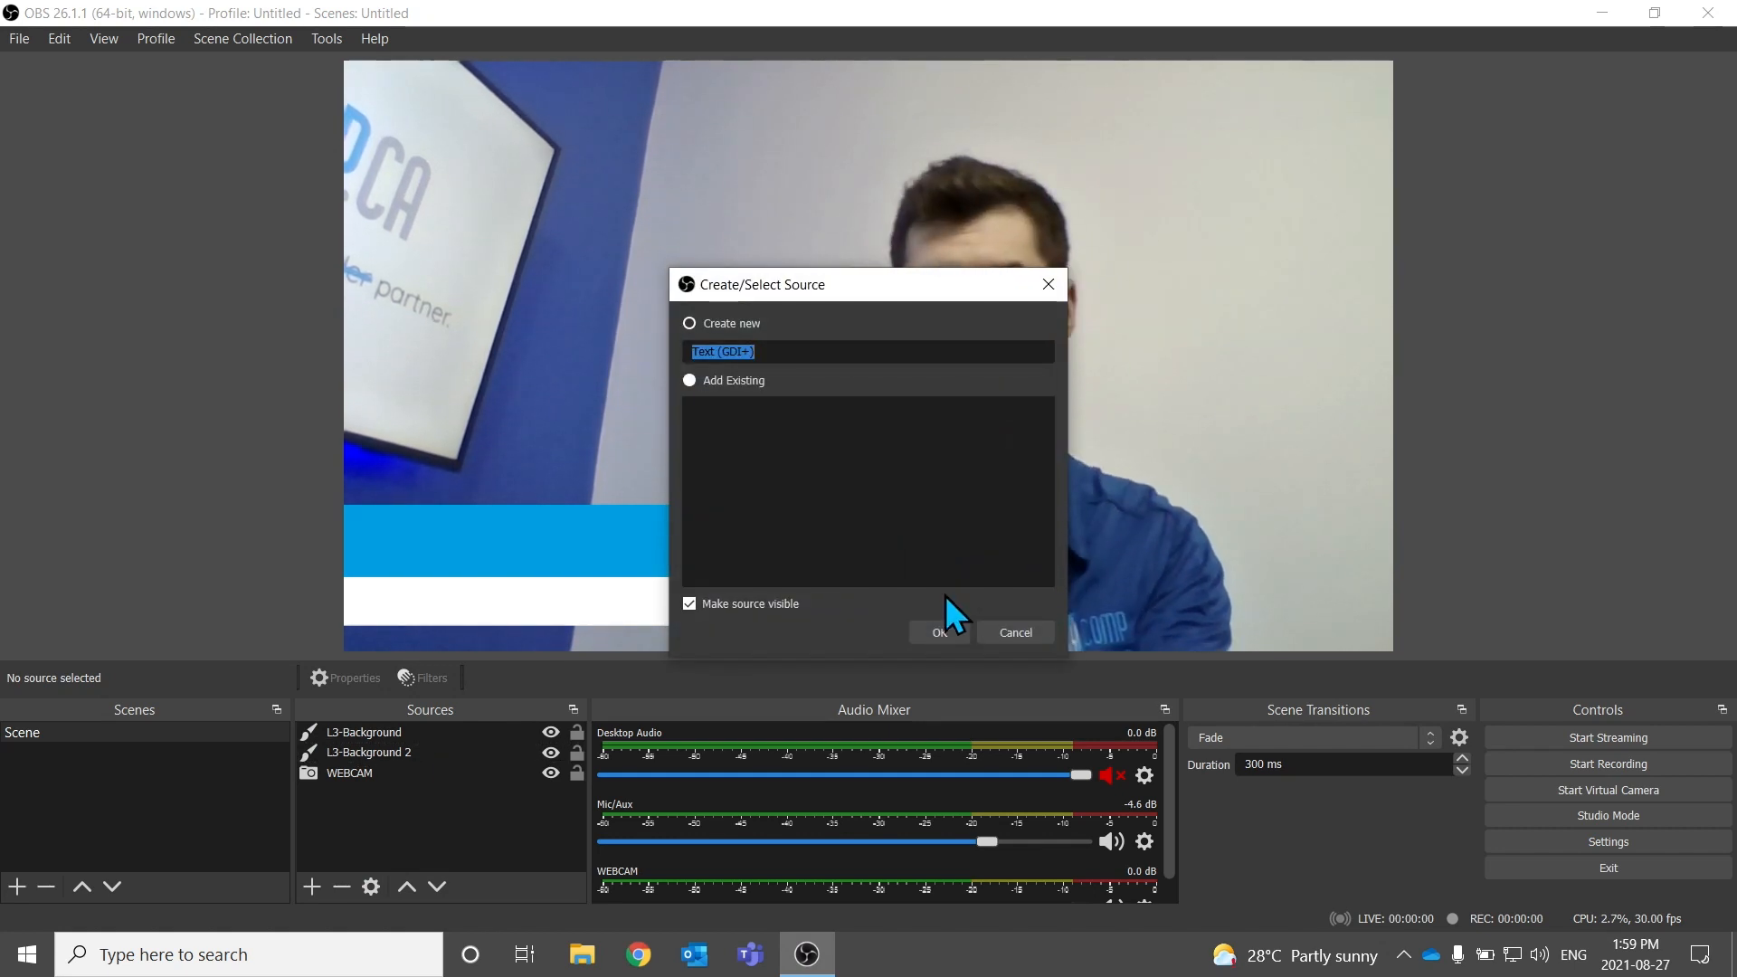
type("Name")
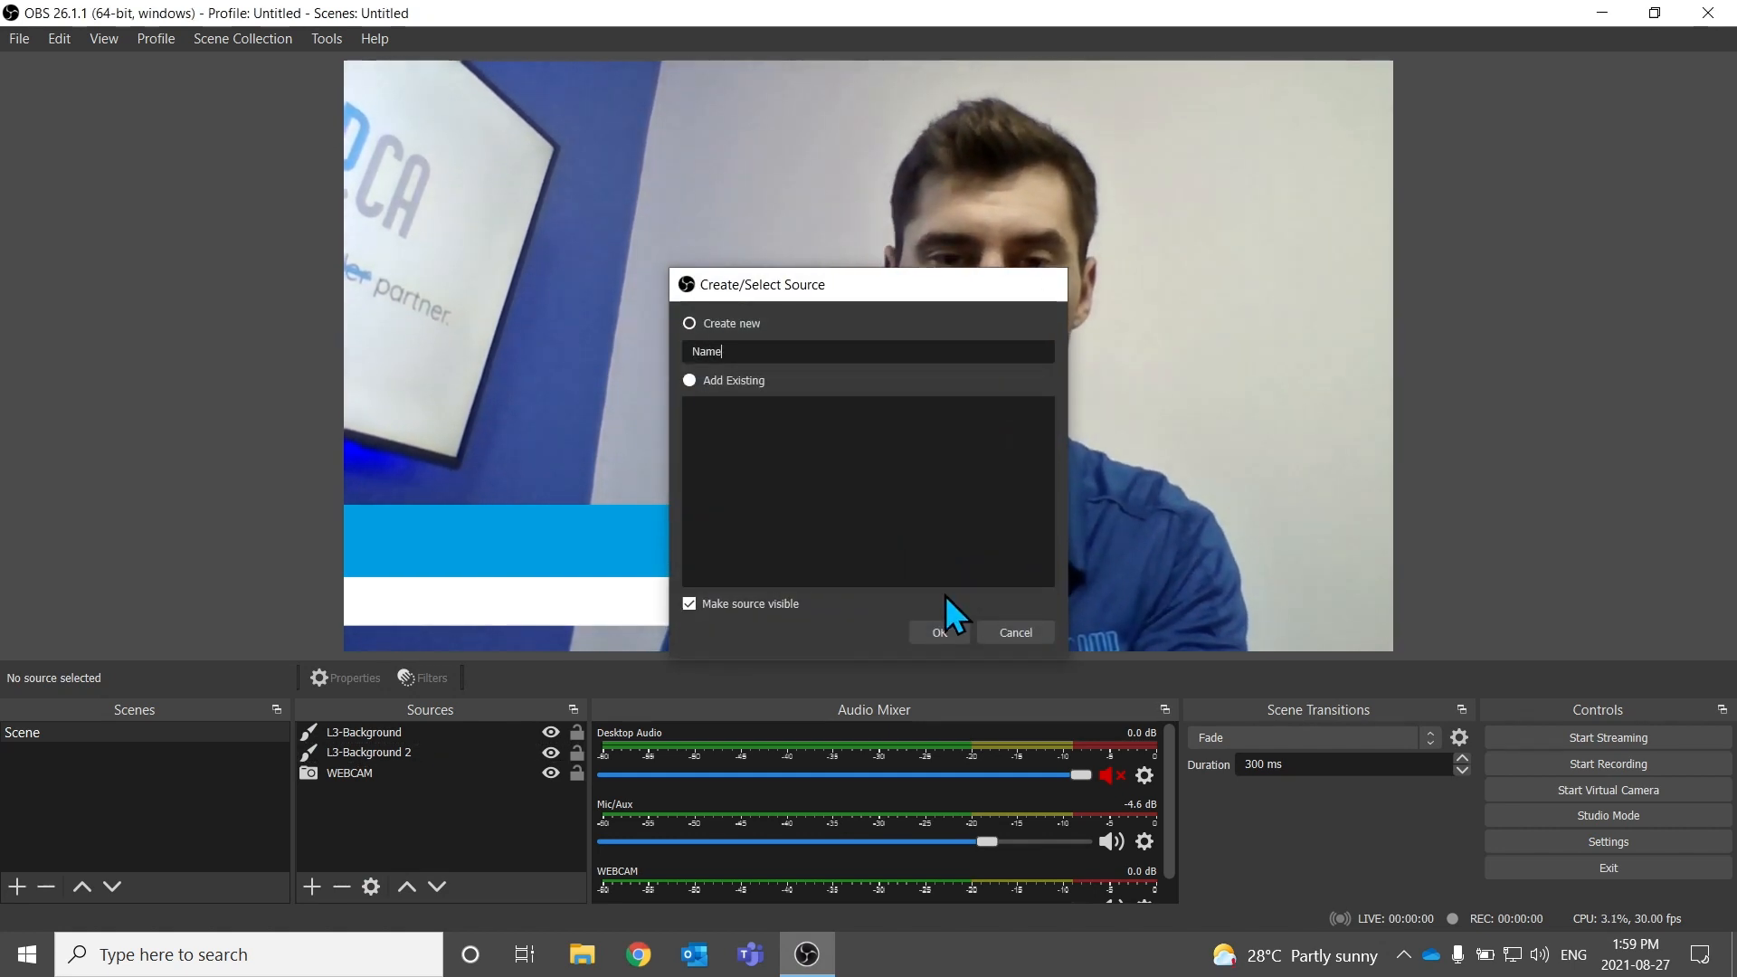
key("Return")
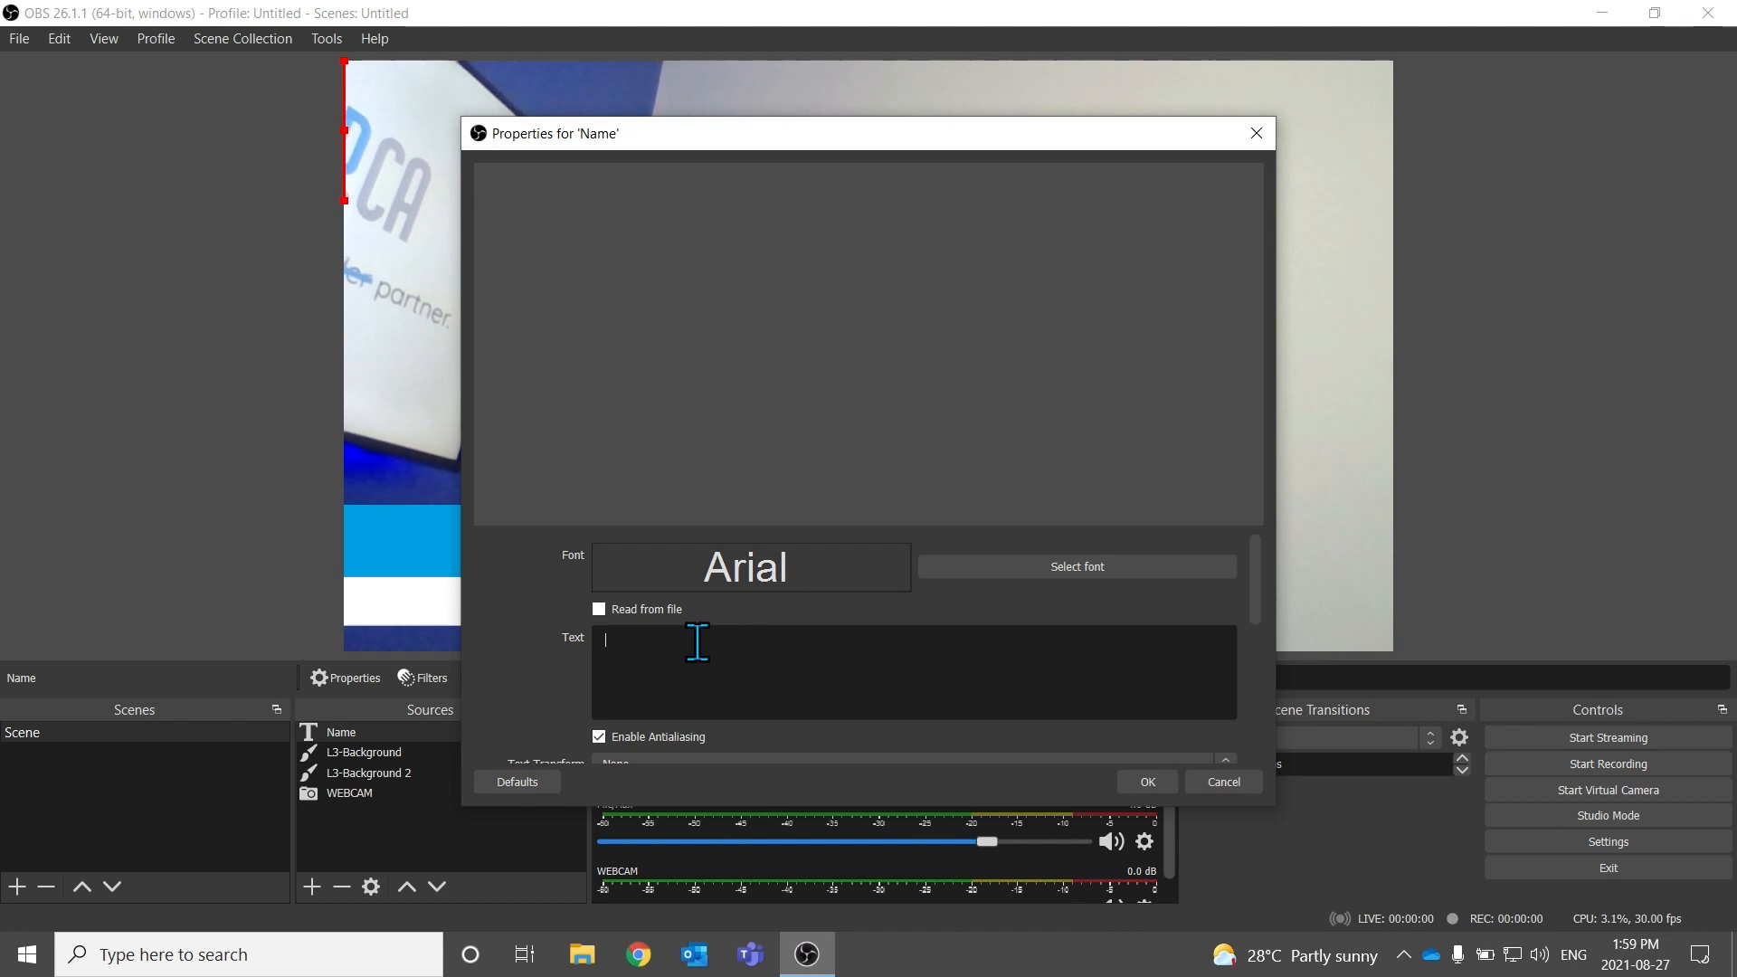
Enter the presenter's first name as the Name source's text and set its font to Quicksand Medium
type("Sebastian")
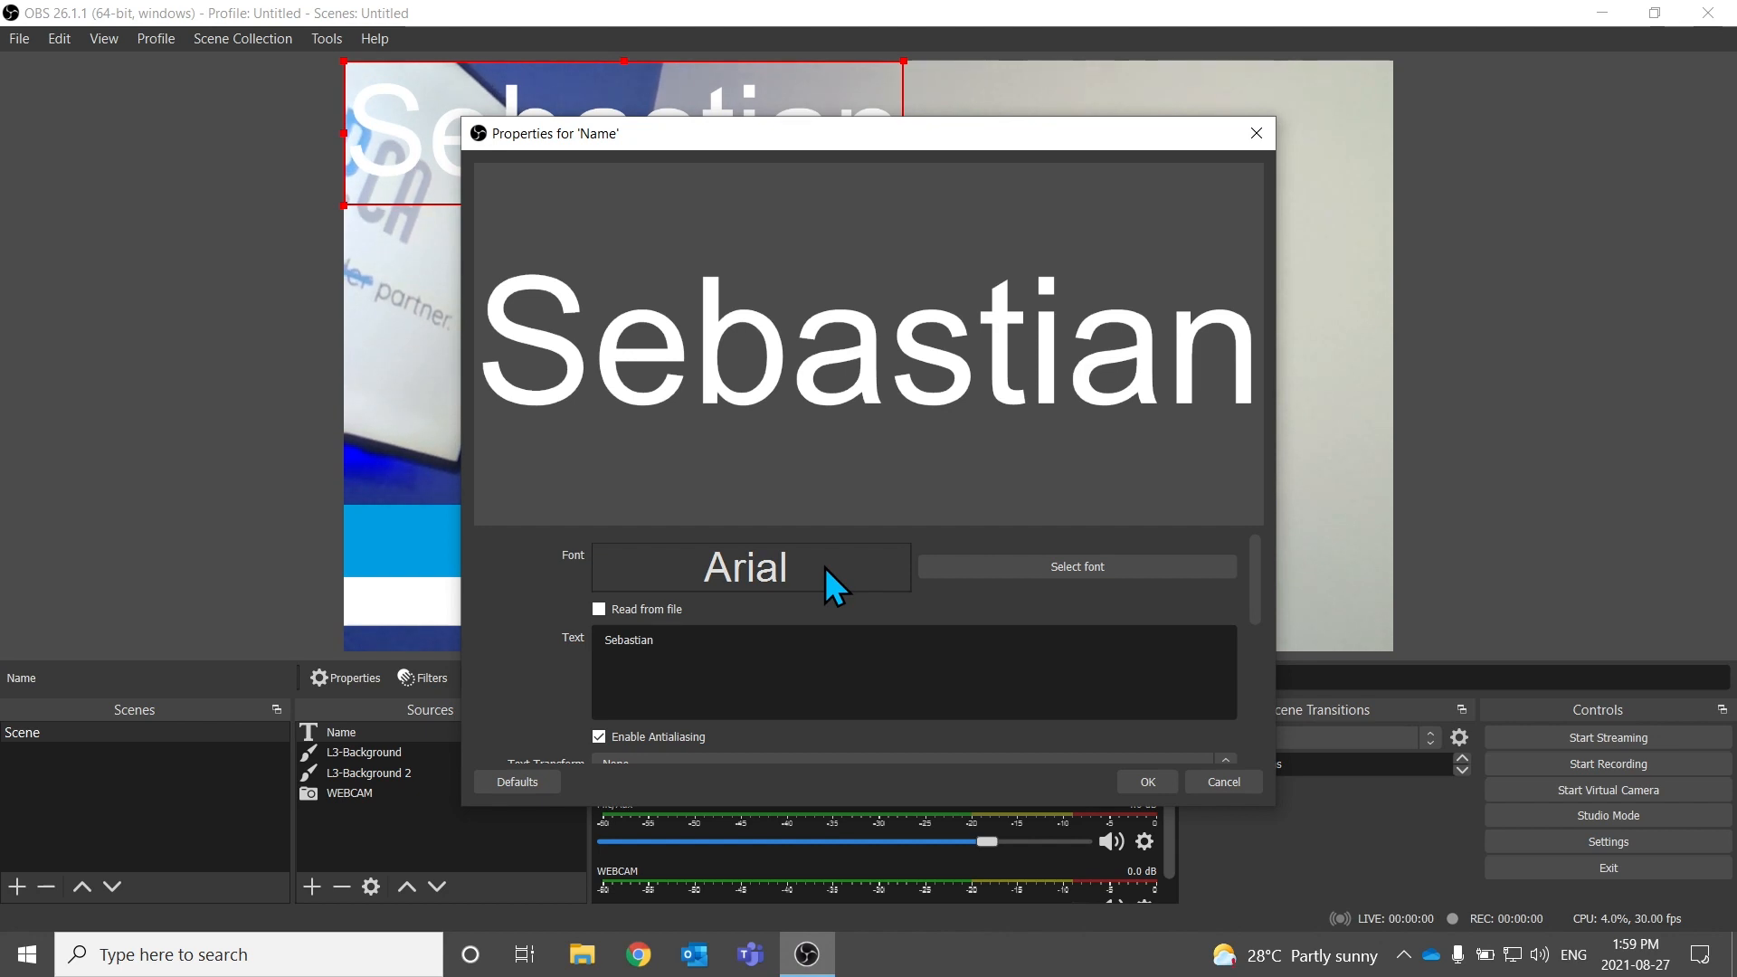
left_click(1002, 566)
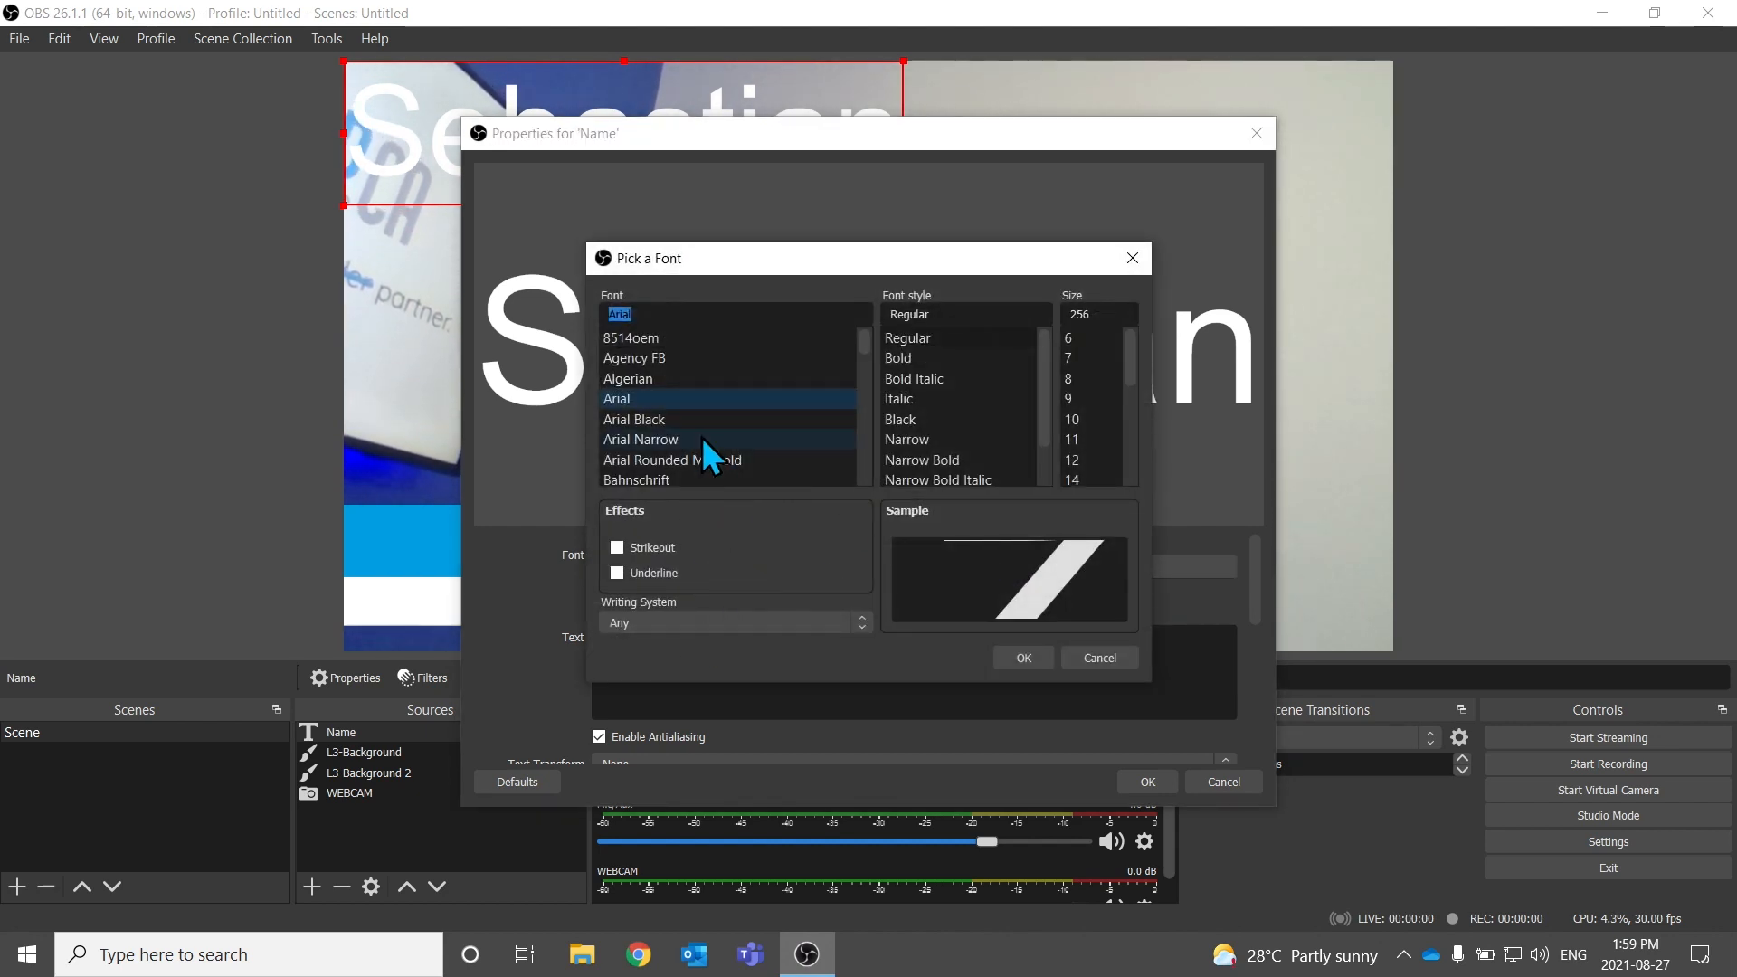
key("q")
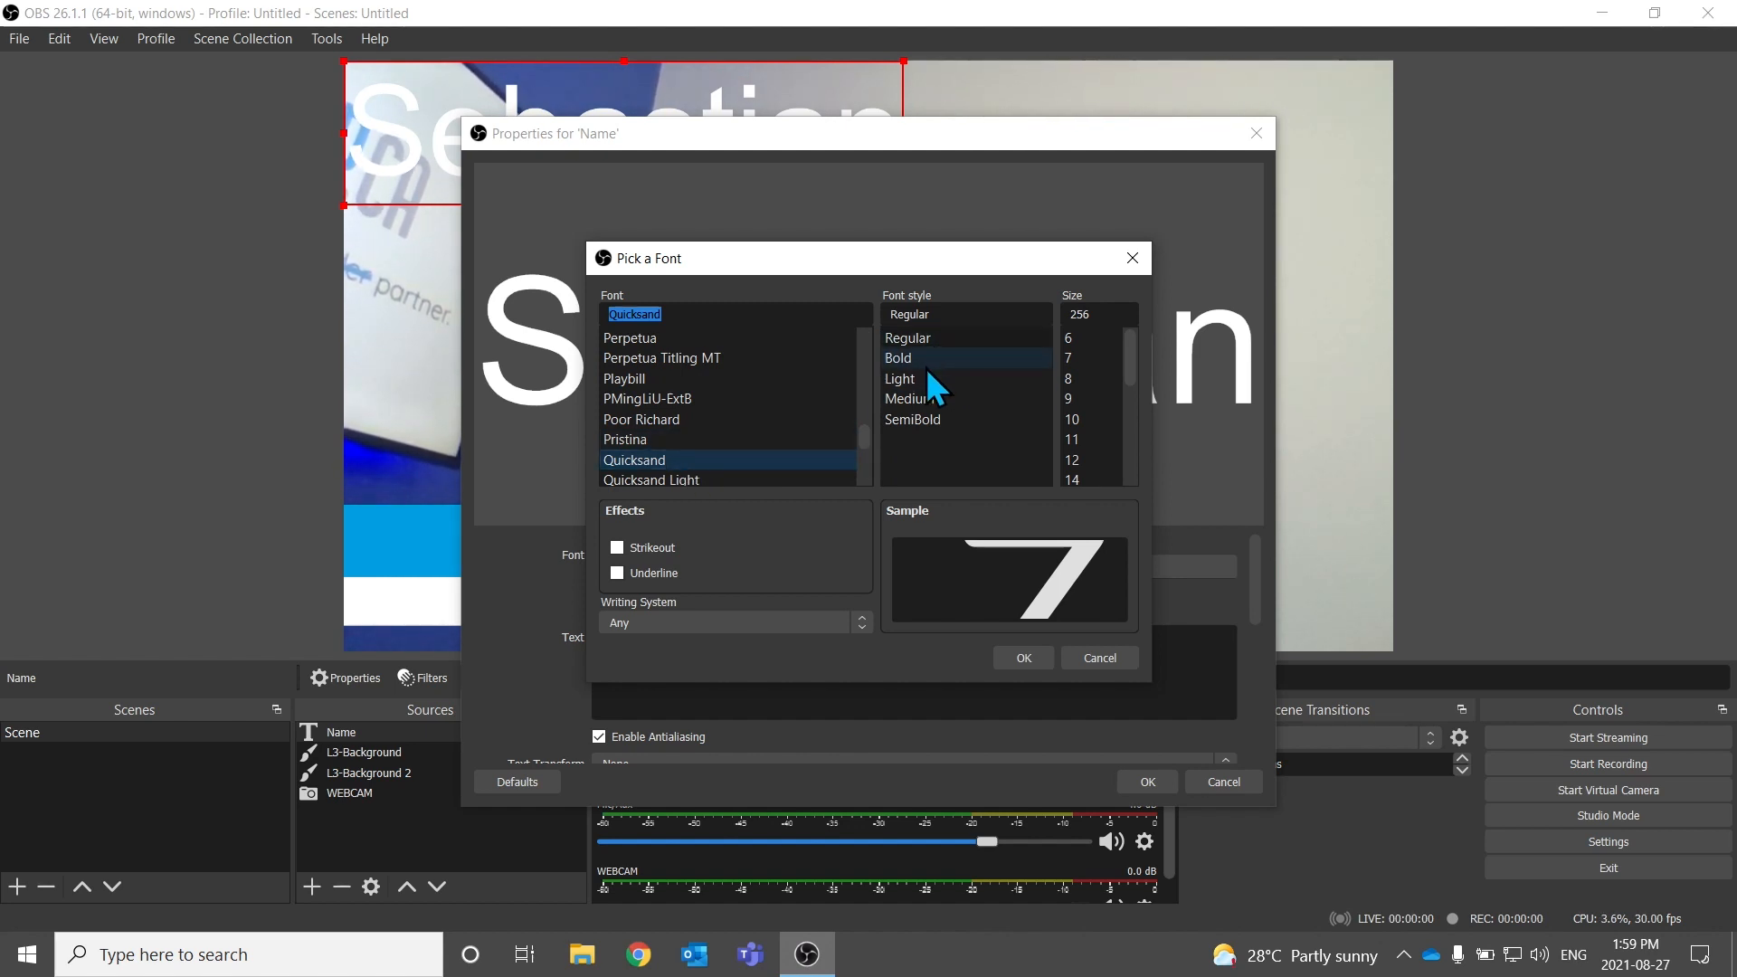
left_click(921, 396)
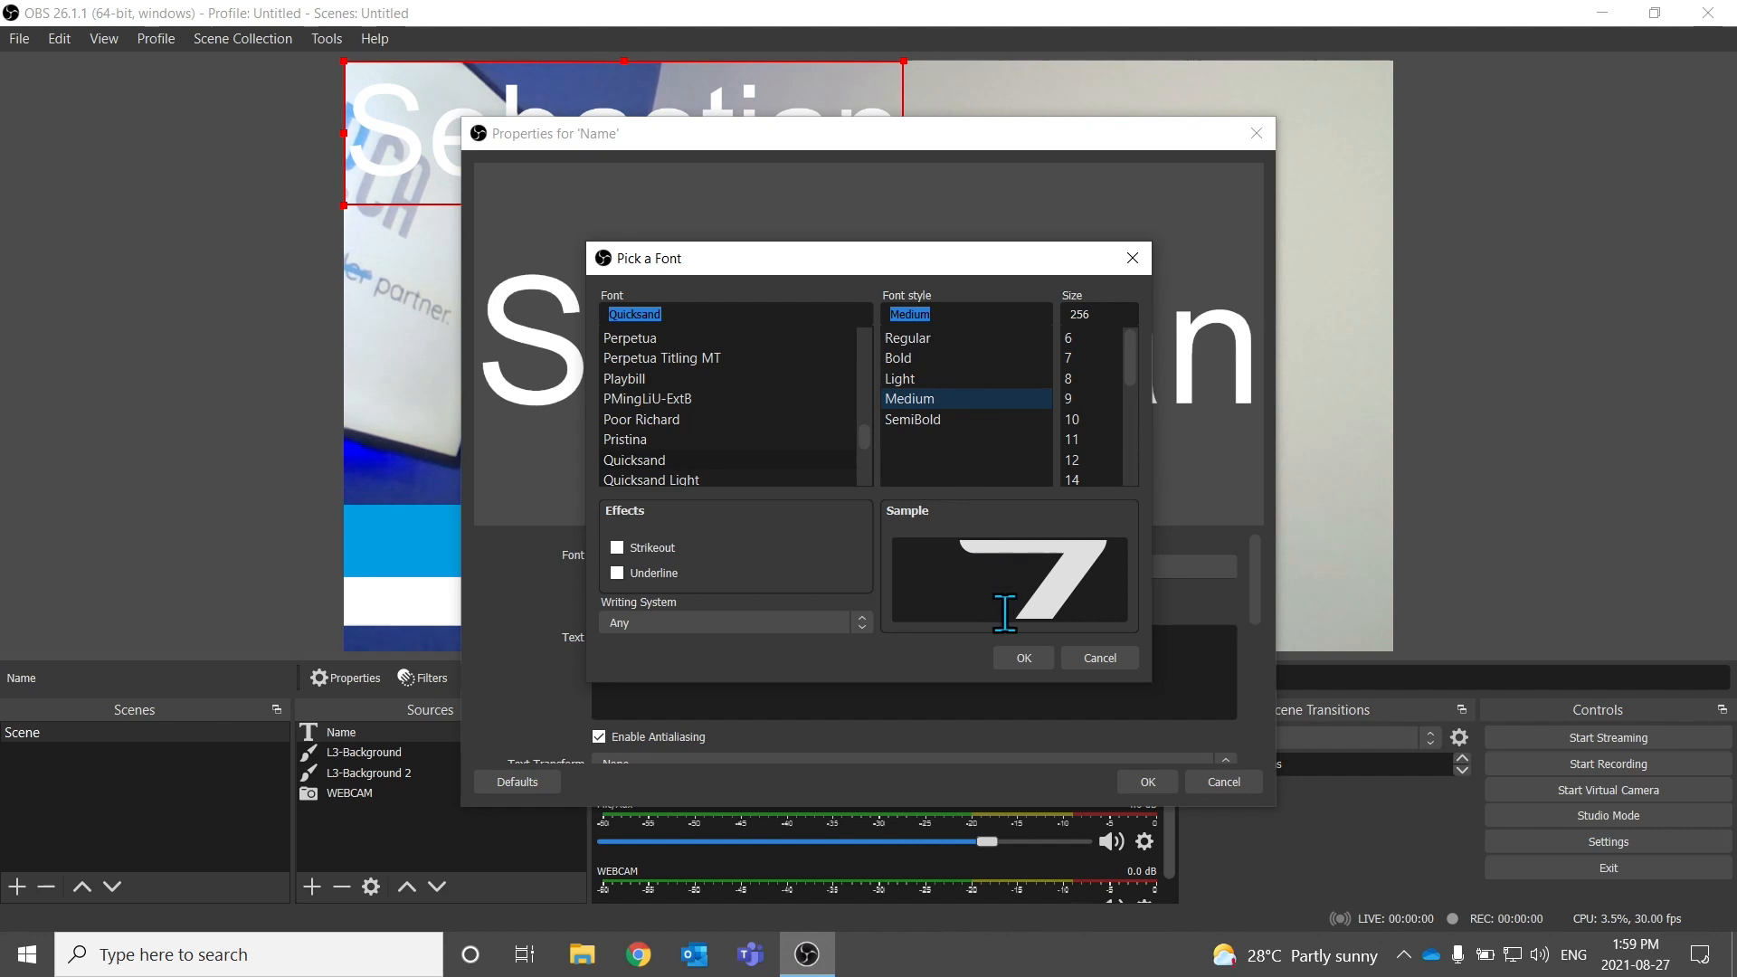
left_click(1023, 660)
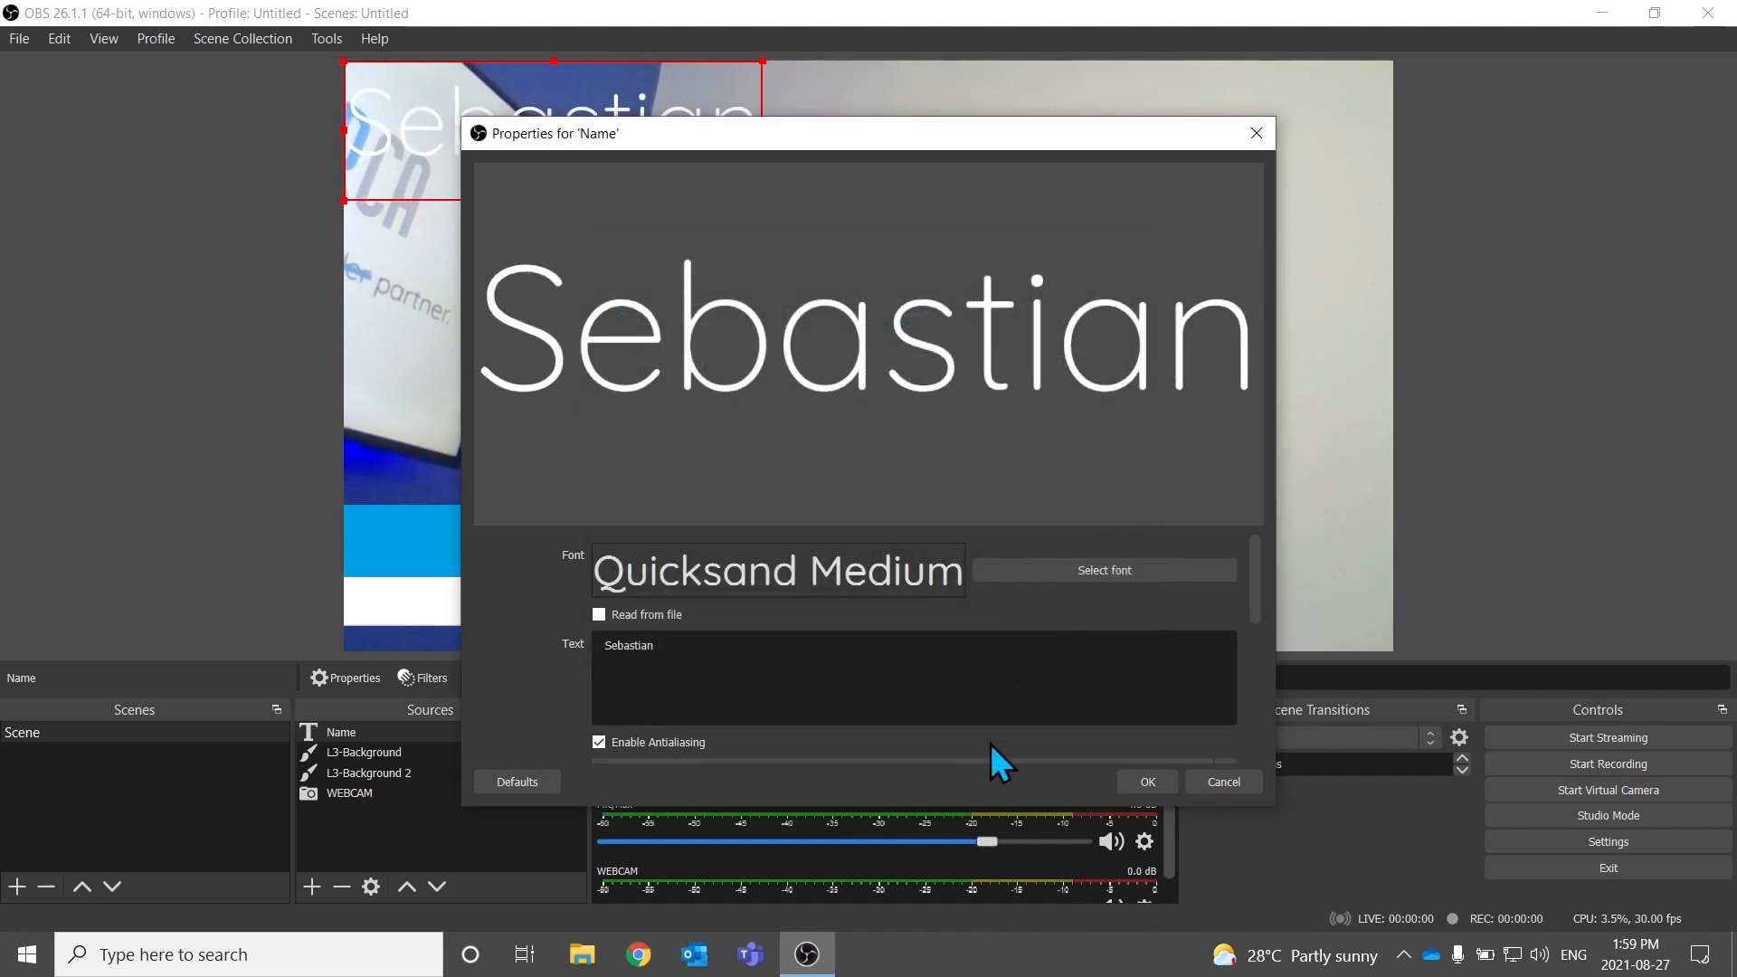
left_click(1153, 782)
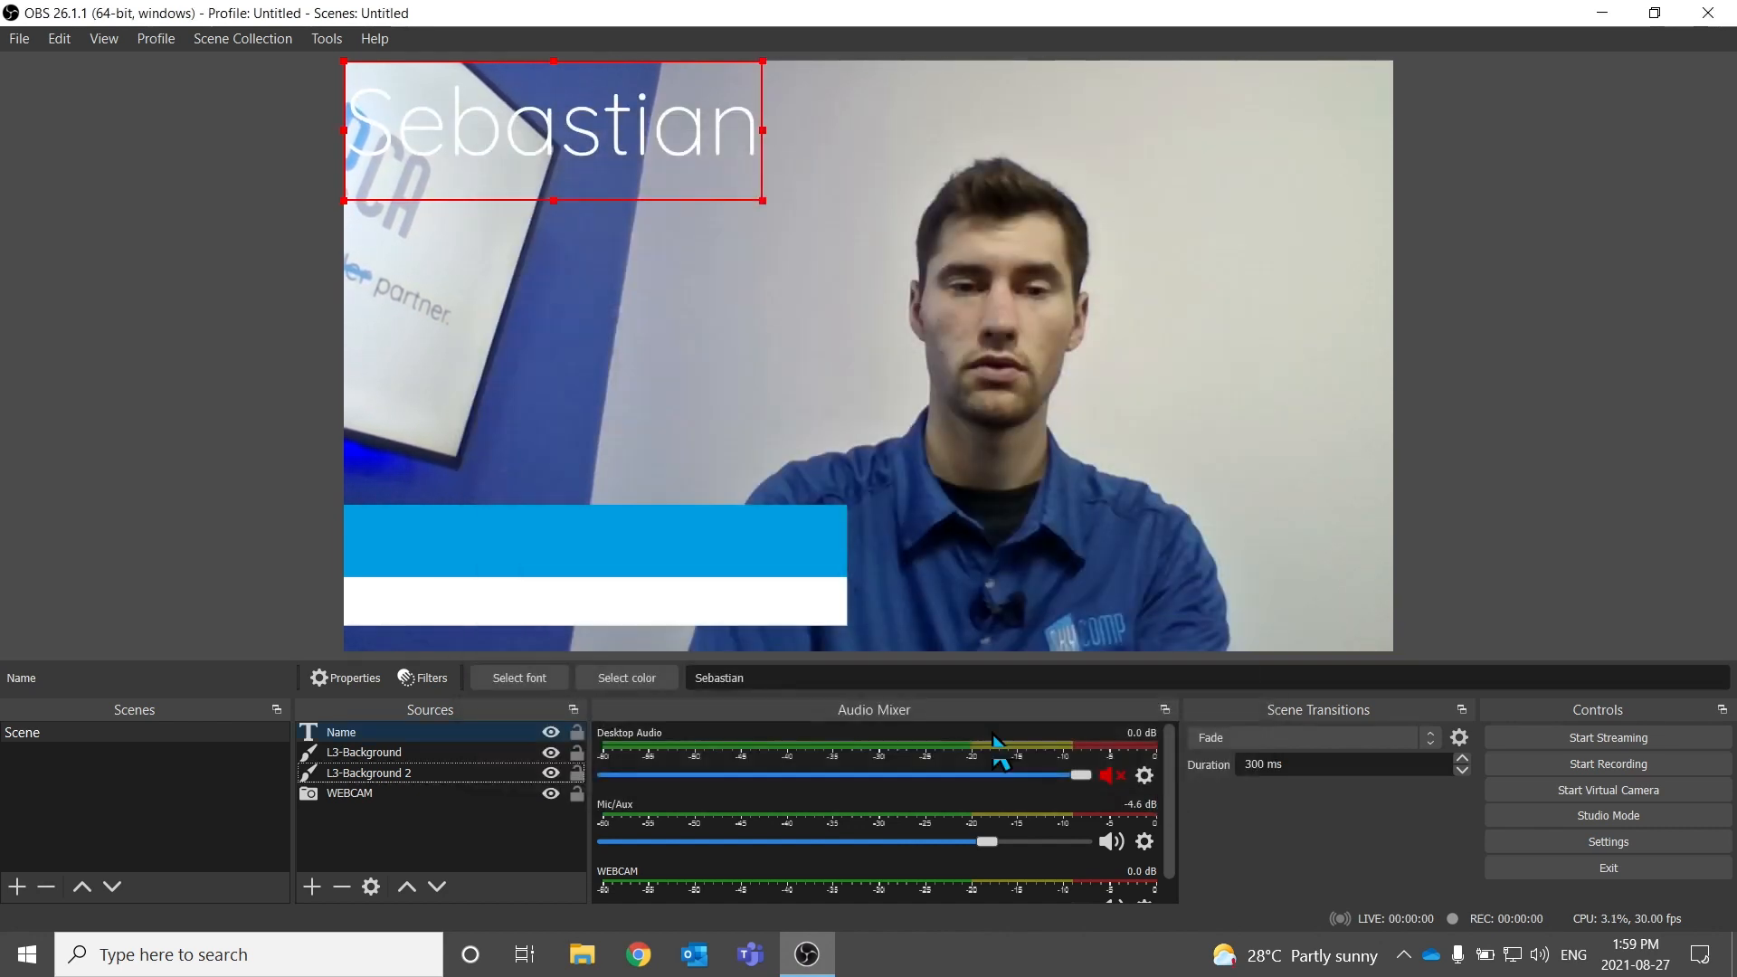
Move the name text down onto the blue bar, shrink it to fit, and inset it slightly from the left edge
left_click_drag(563, 156, 564, 556)
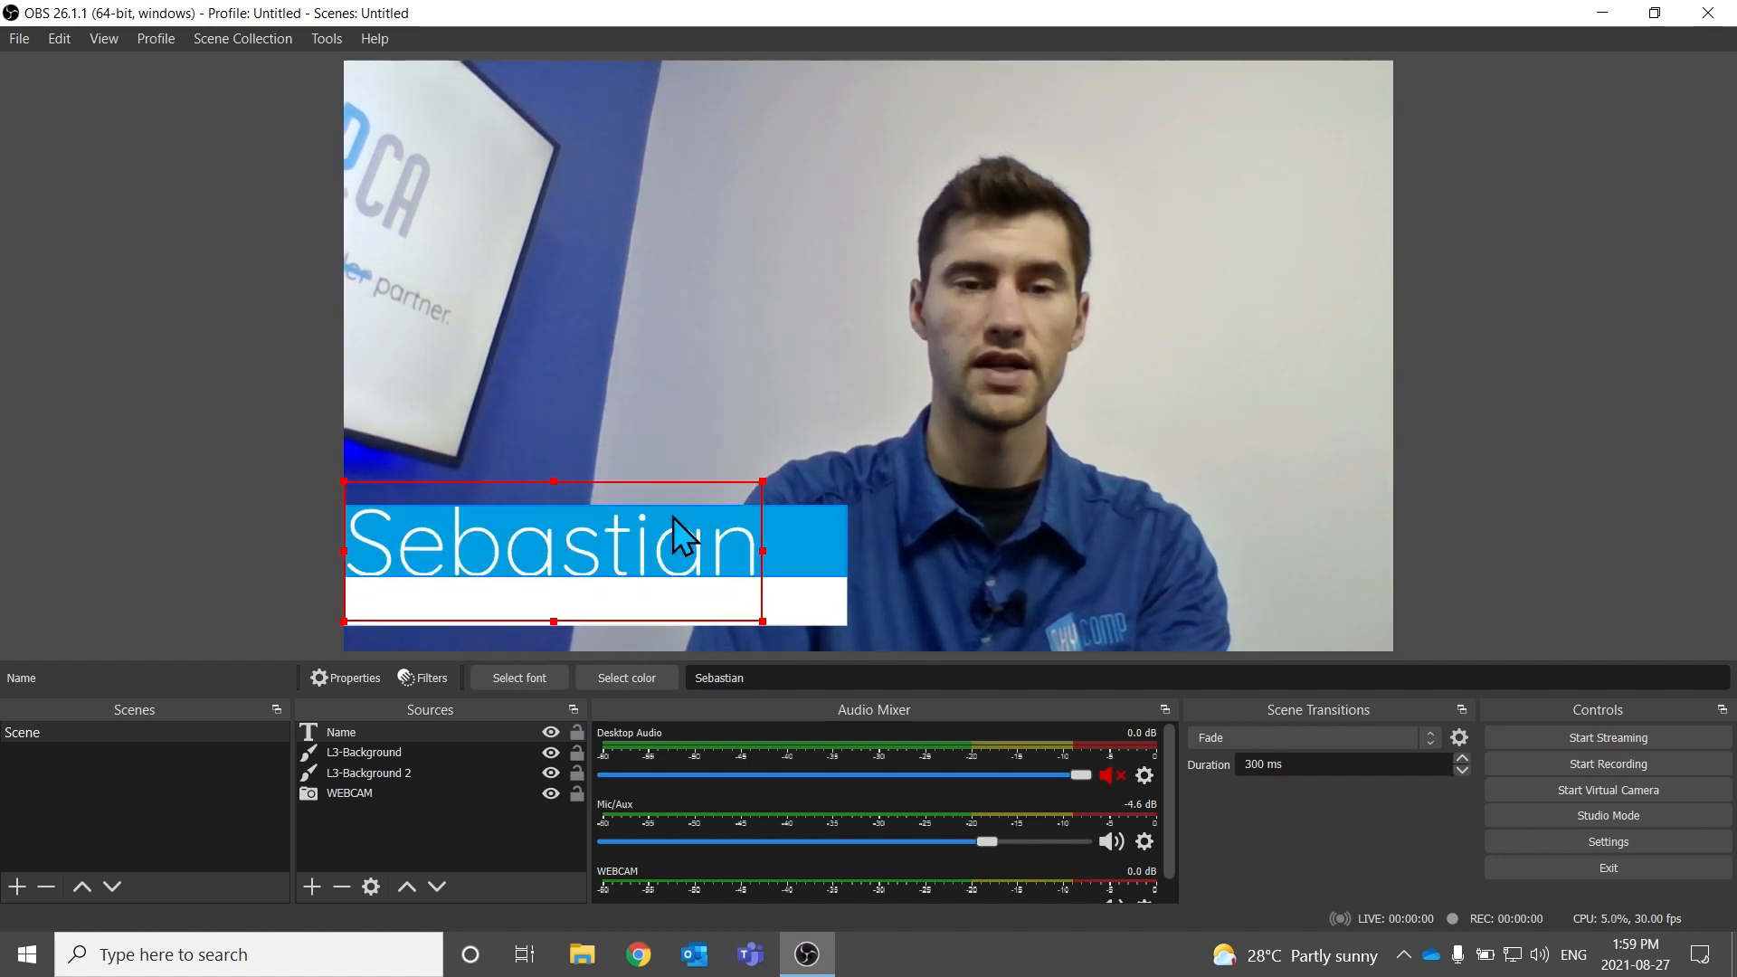
left_click_drag(768, 480, 628, 515)
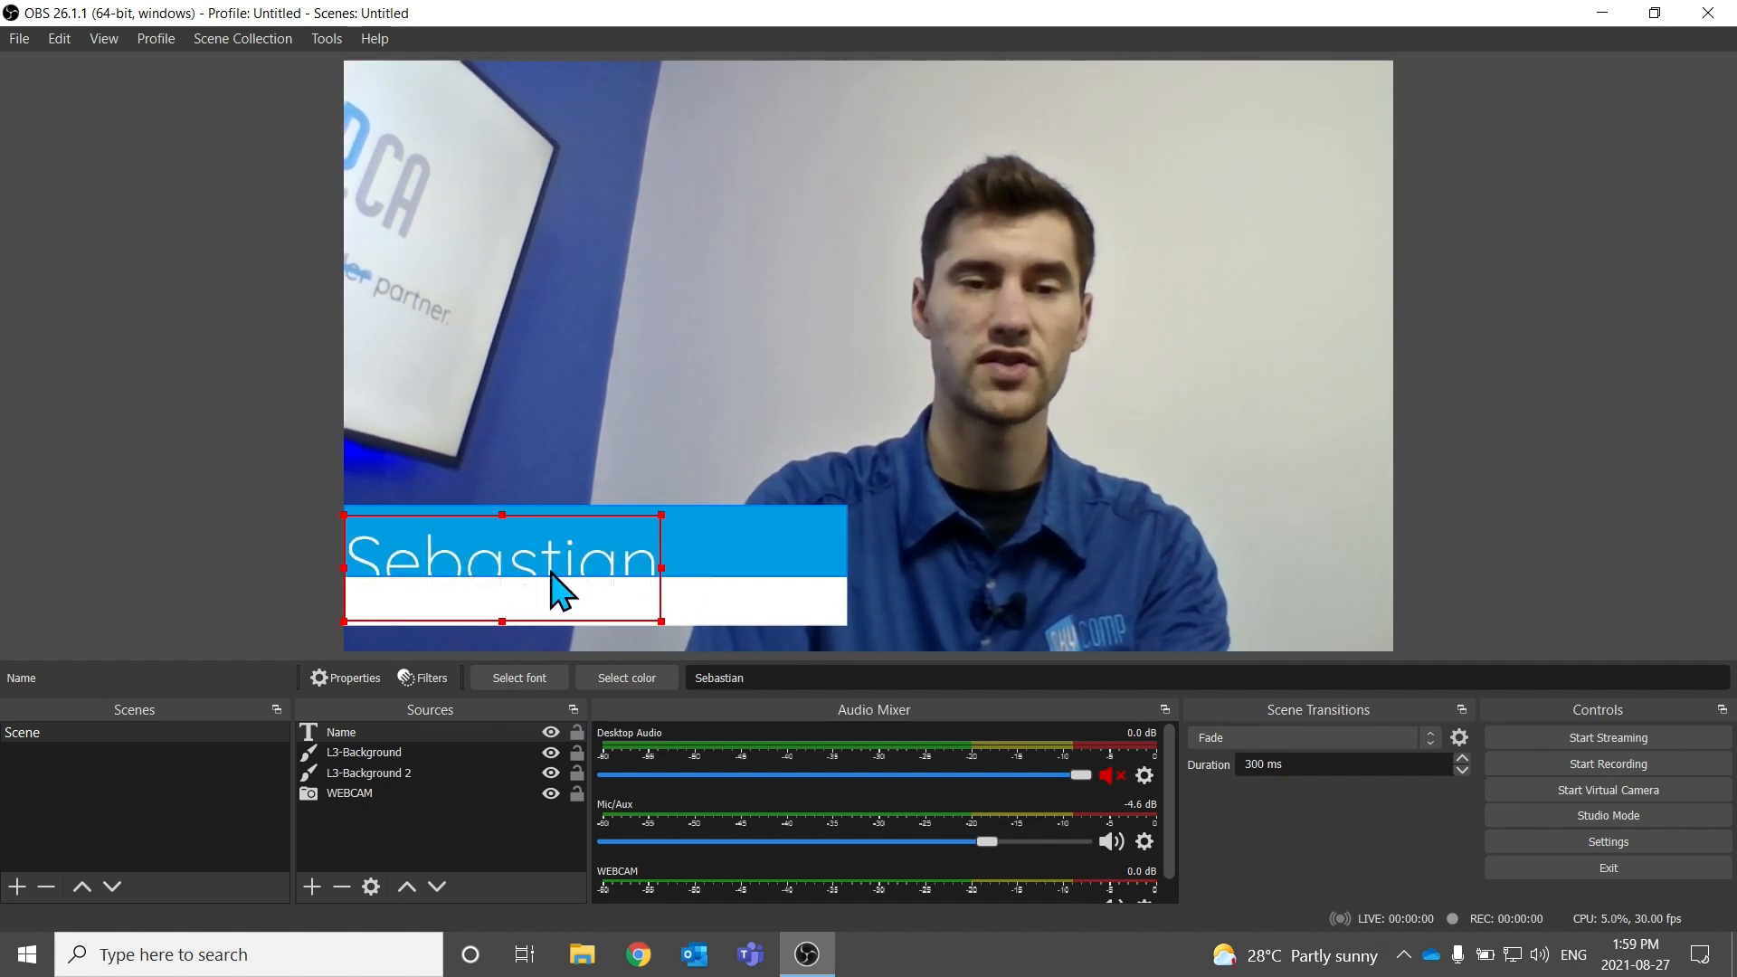
left_click_drag(566, 573, 572, 534)
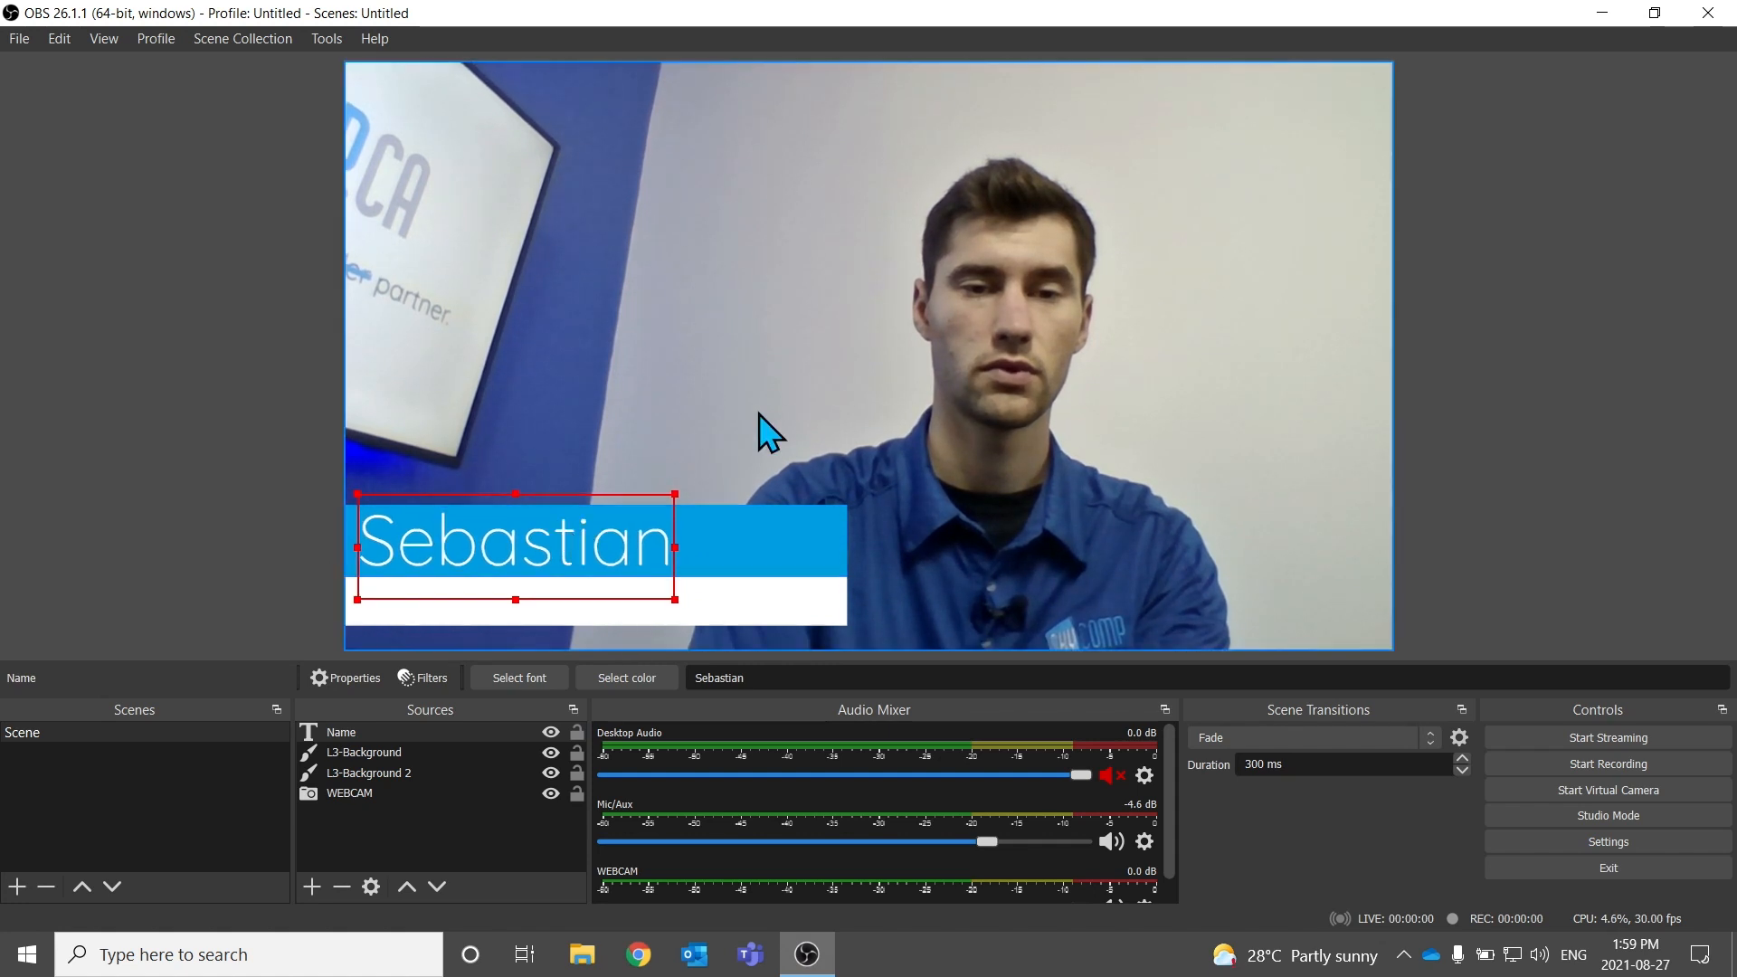
left_click(787, 415)
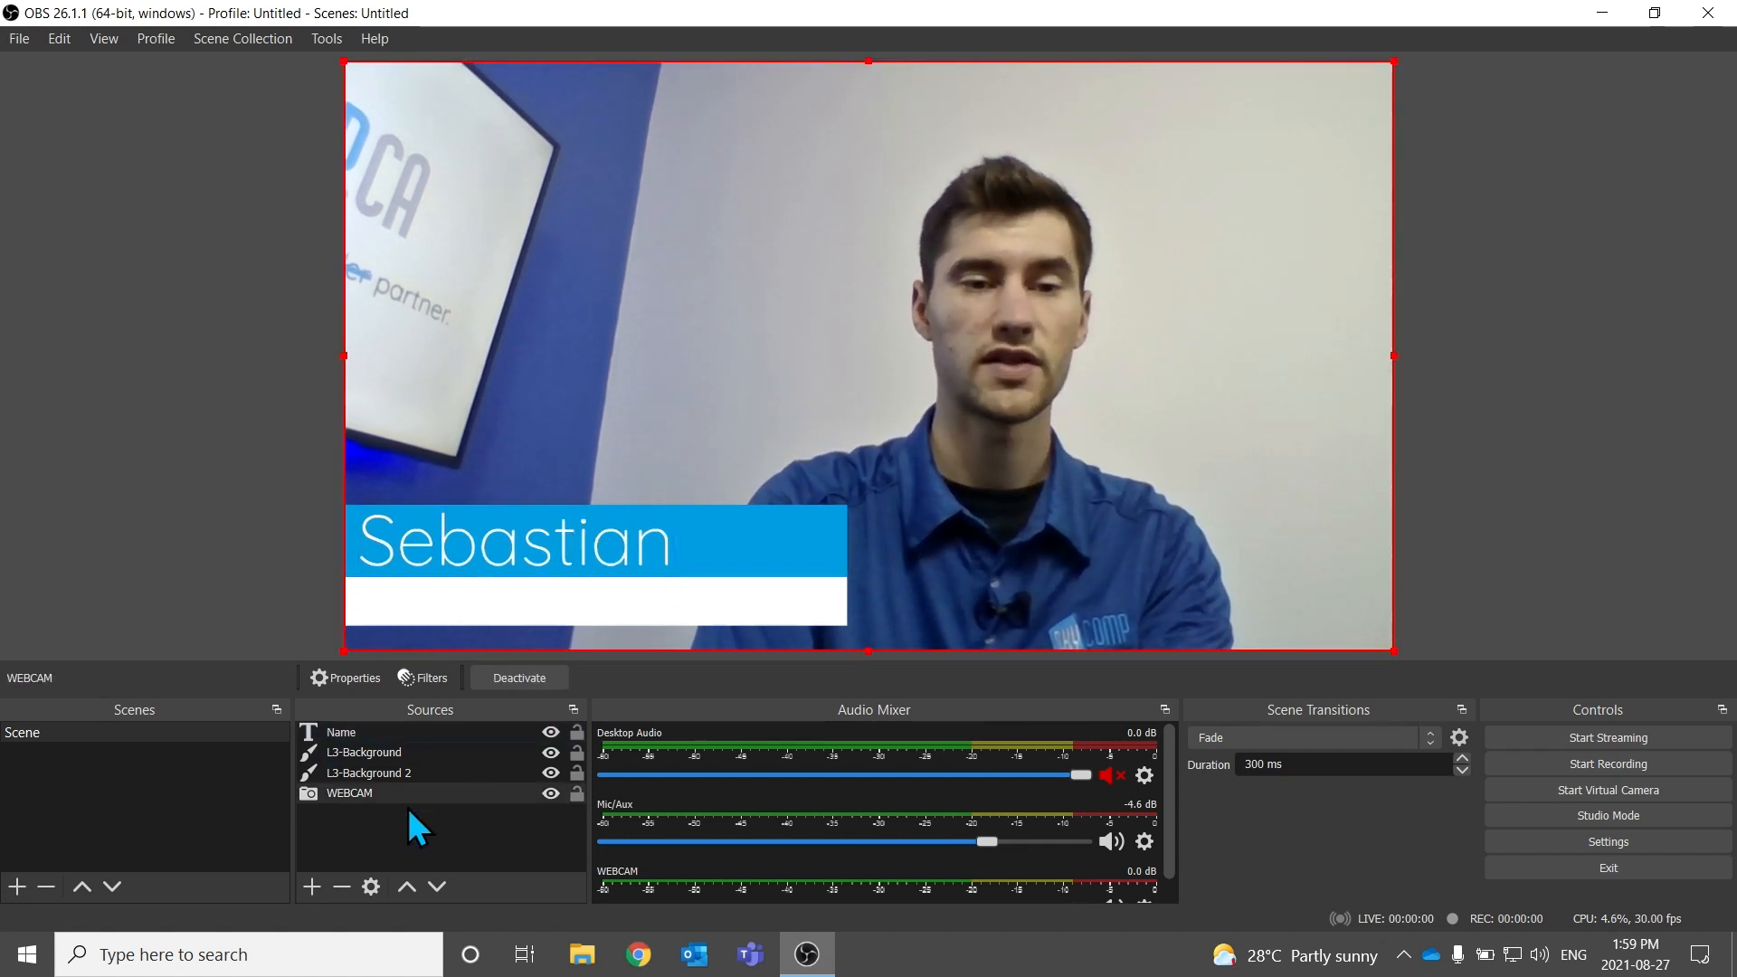
Duplicate the Name text source as an independent copy and order the copy directly below the original in the source list
left_click(356, 735)
right_click(356, 735)
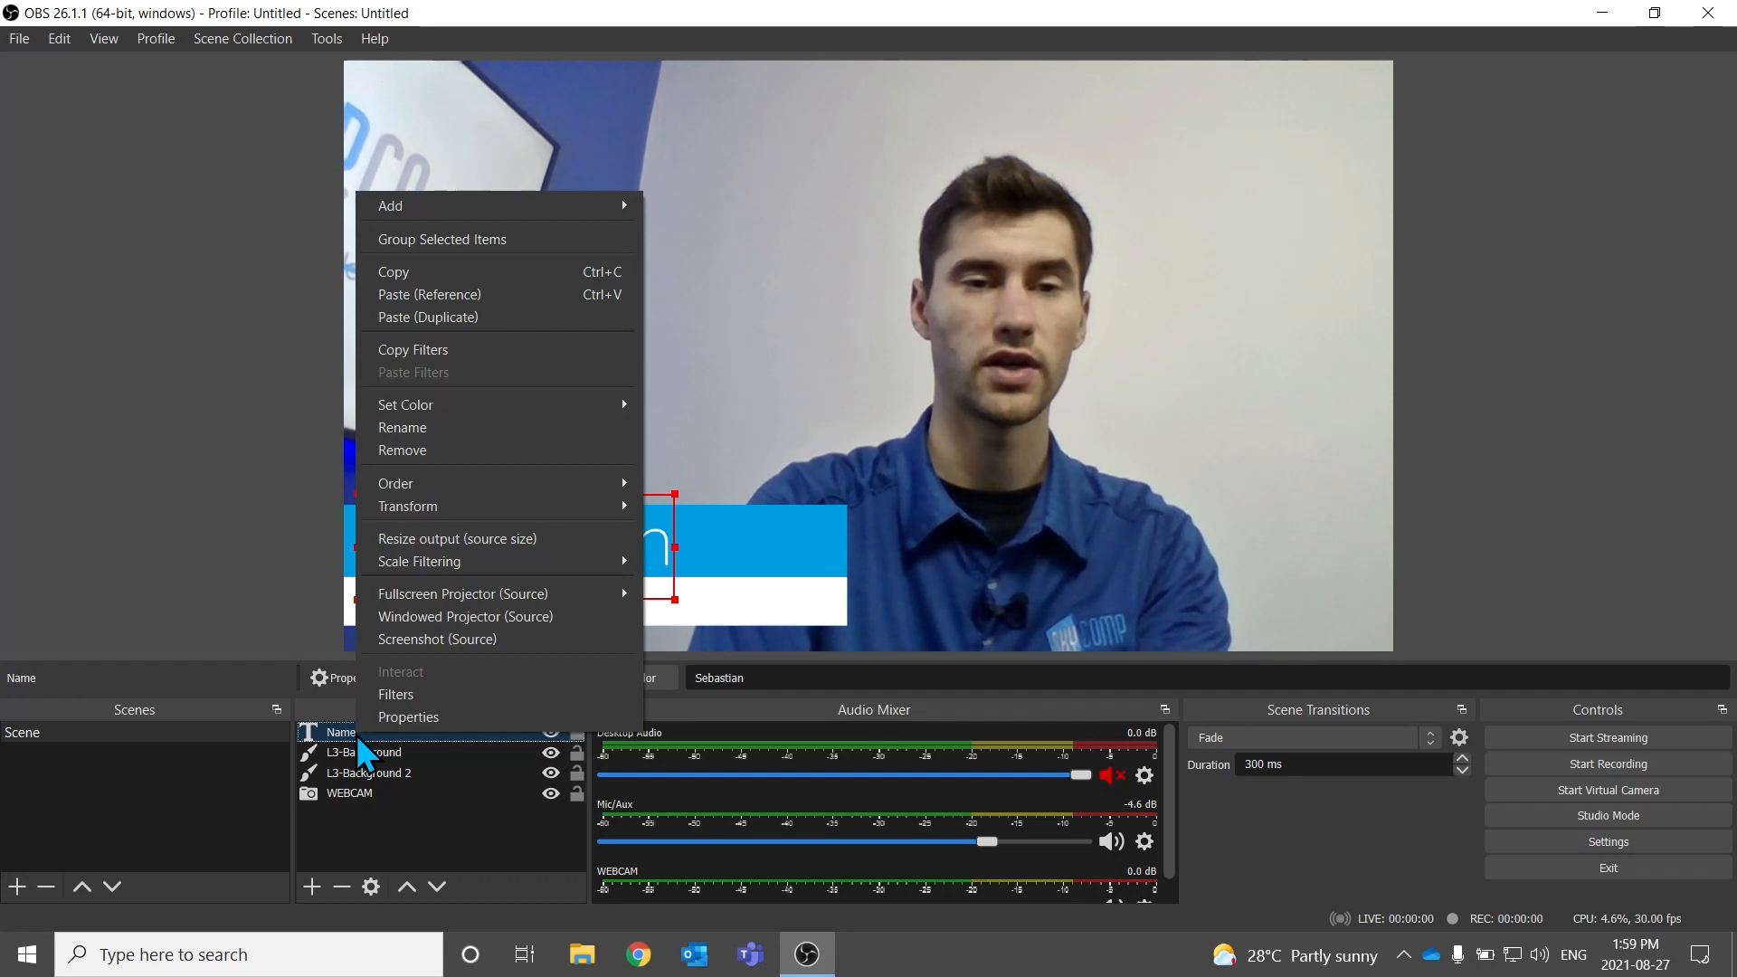
left_click(486, 273)
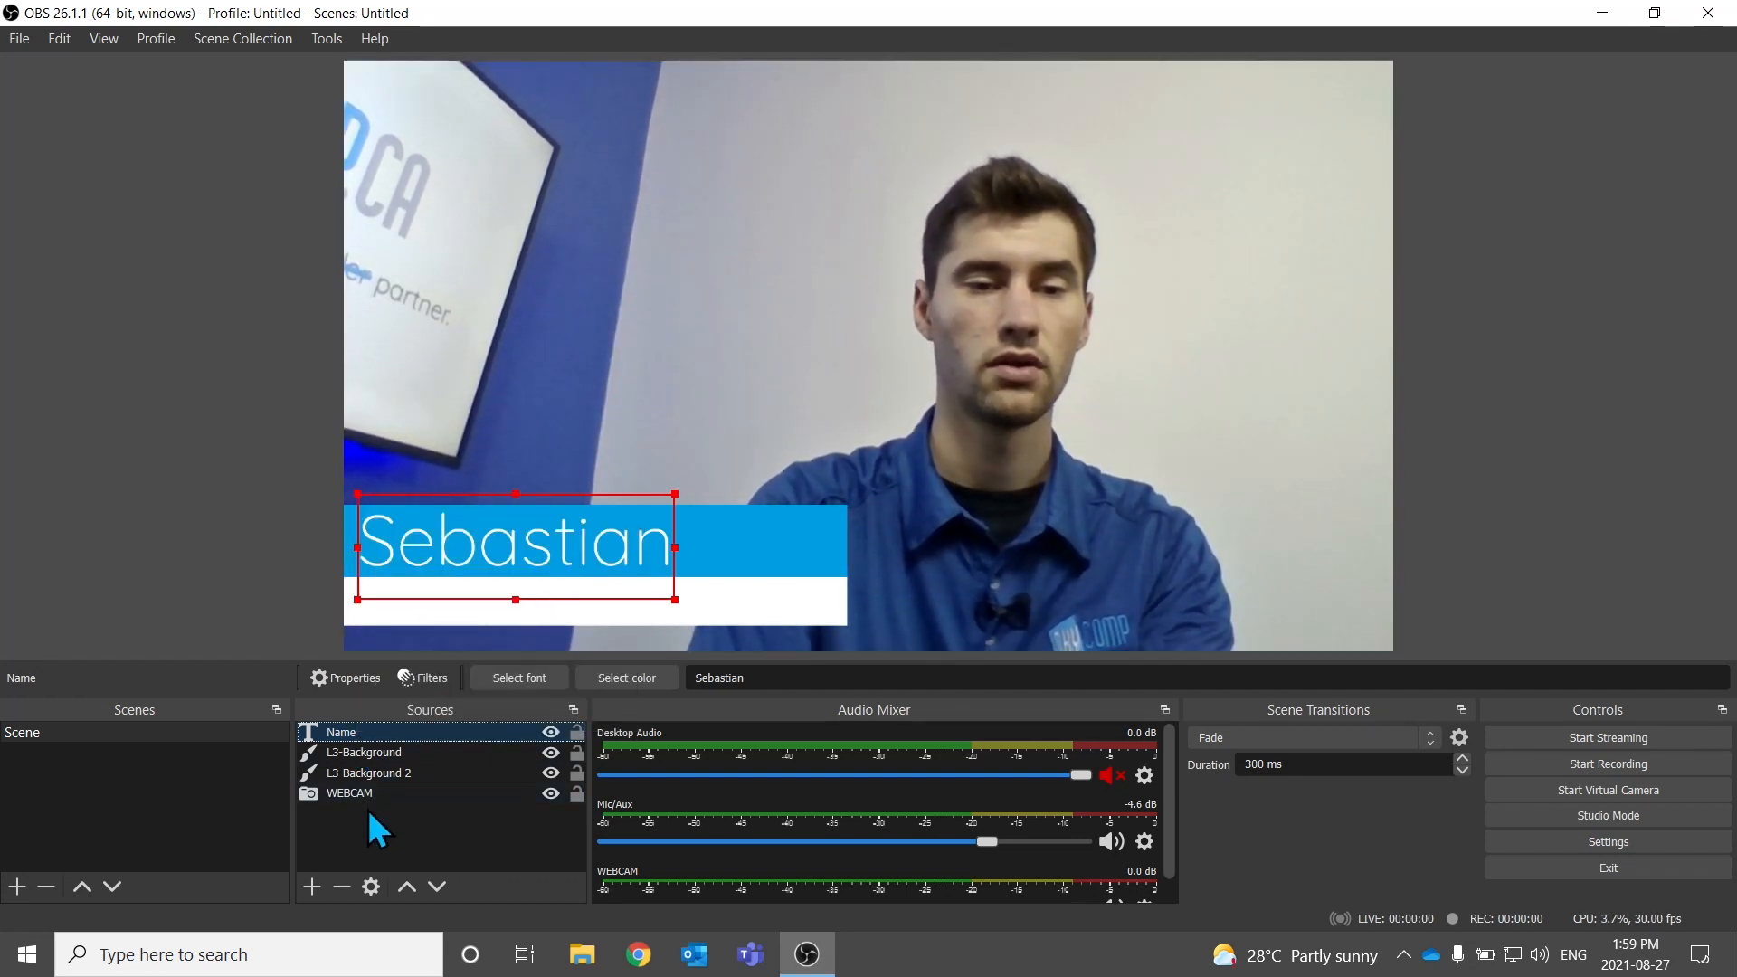
right_click(363, 847)
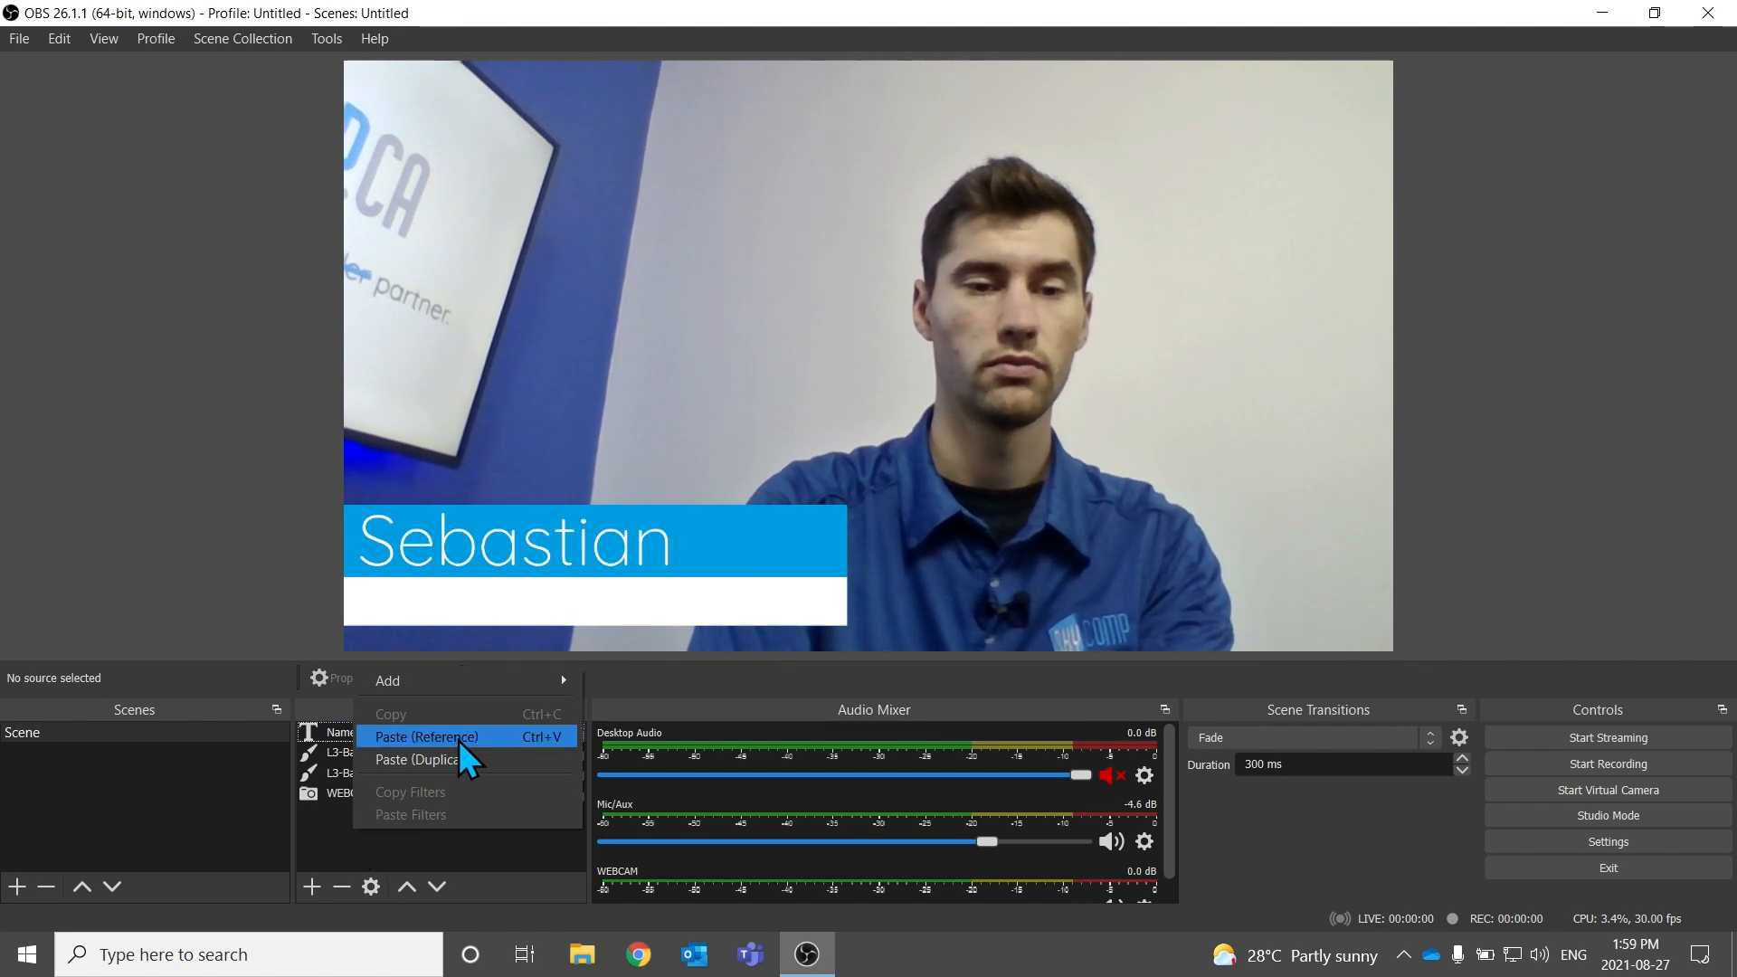
left_click(469, 770)
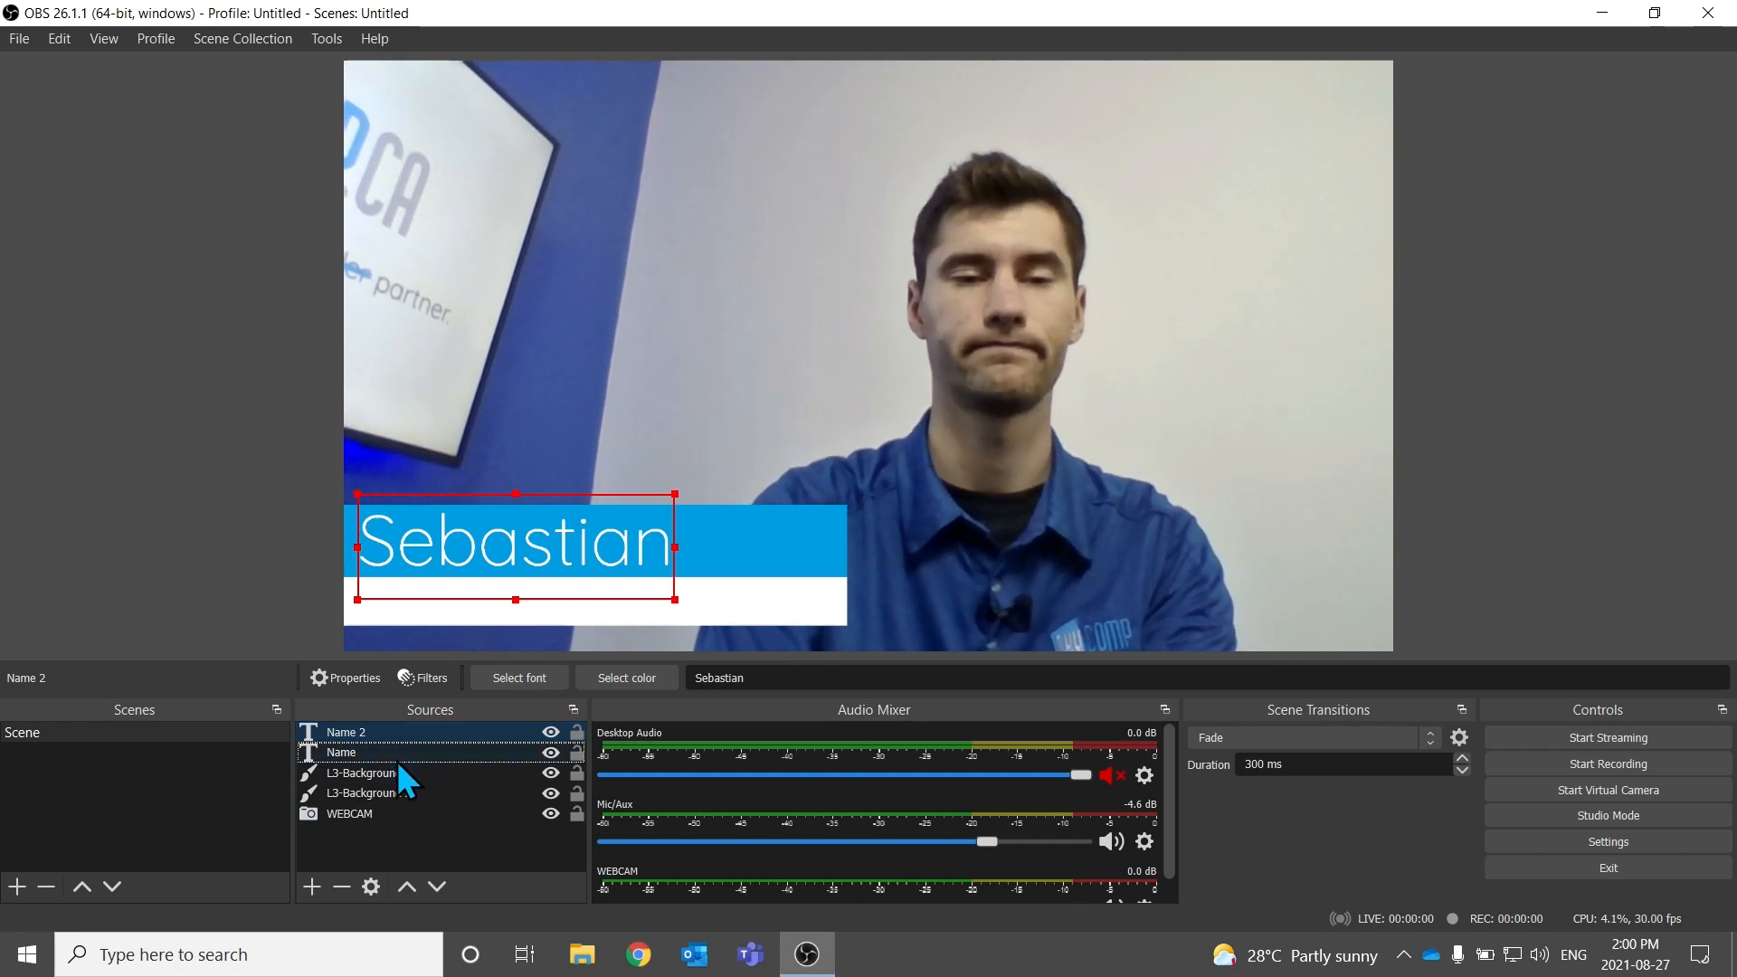
left_click_drag(356, 730, 377, 762)
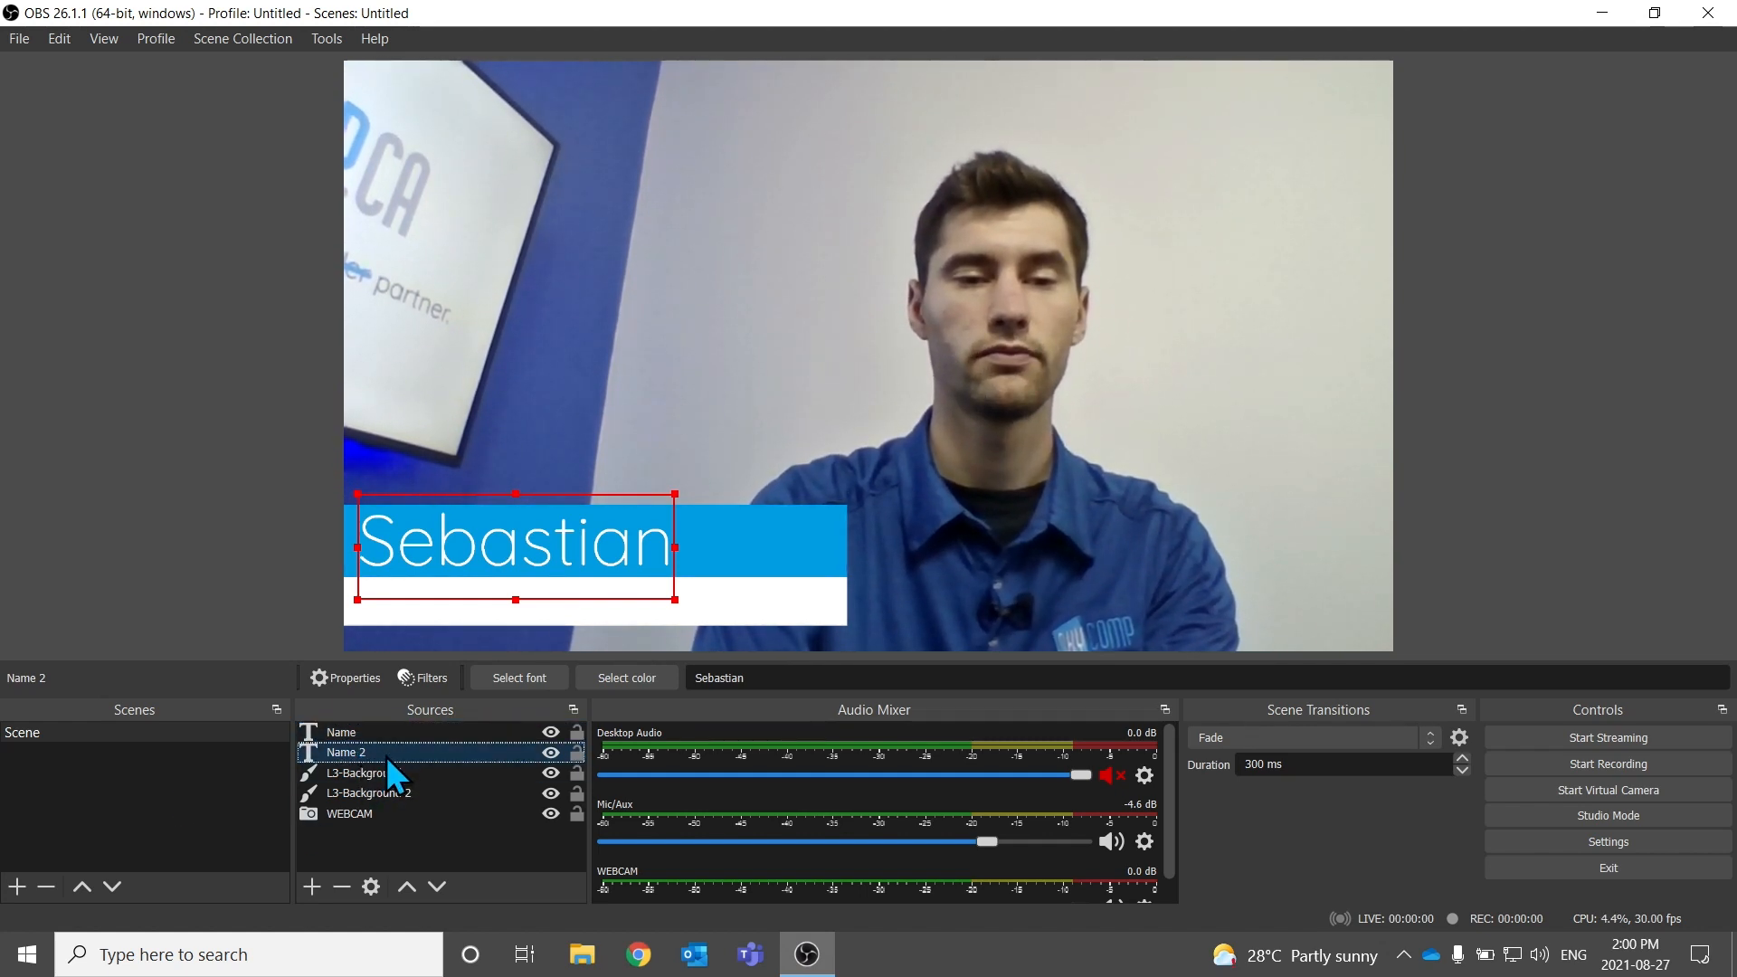
Change the Name 2 source's text to "Digital Media Specialist" and move it up clear of the lower third
double_click(385, 756)
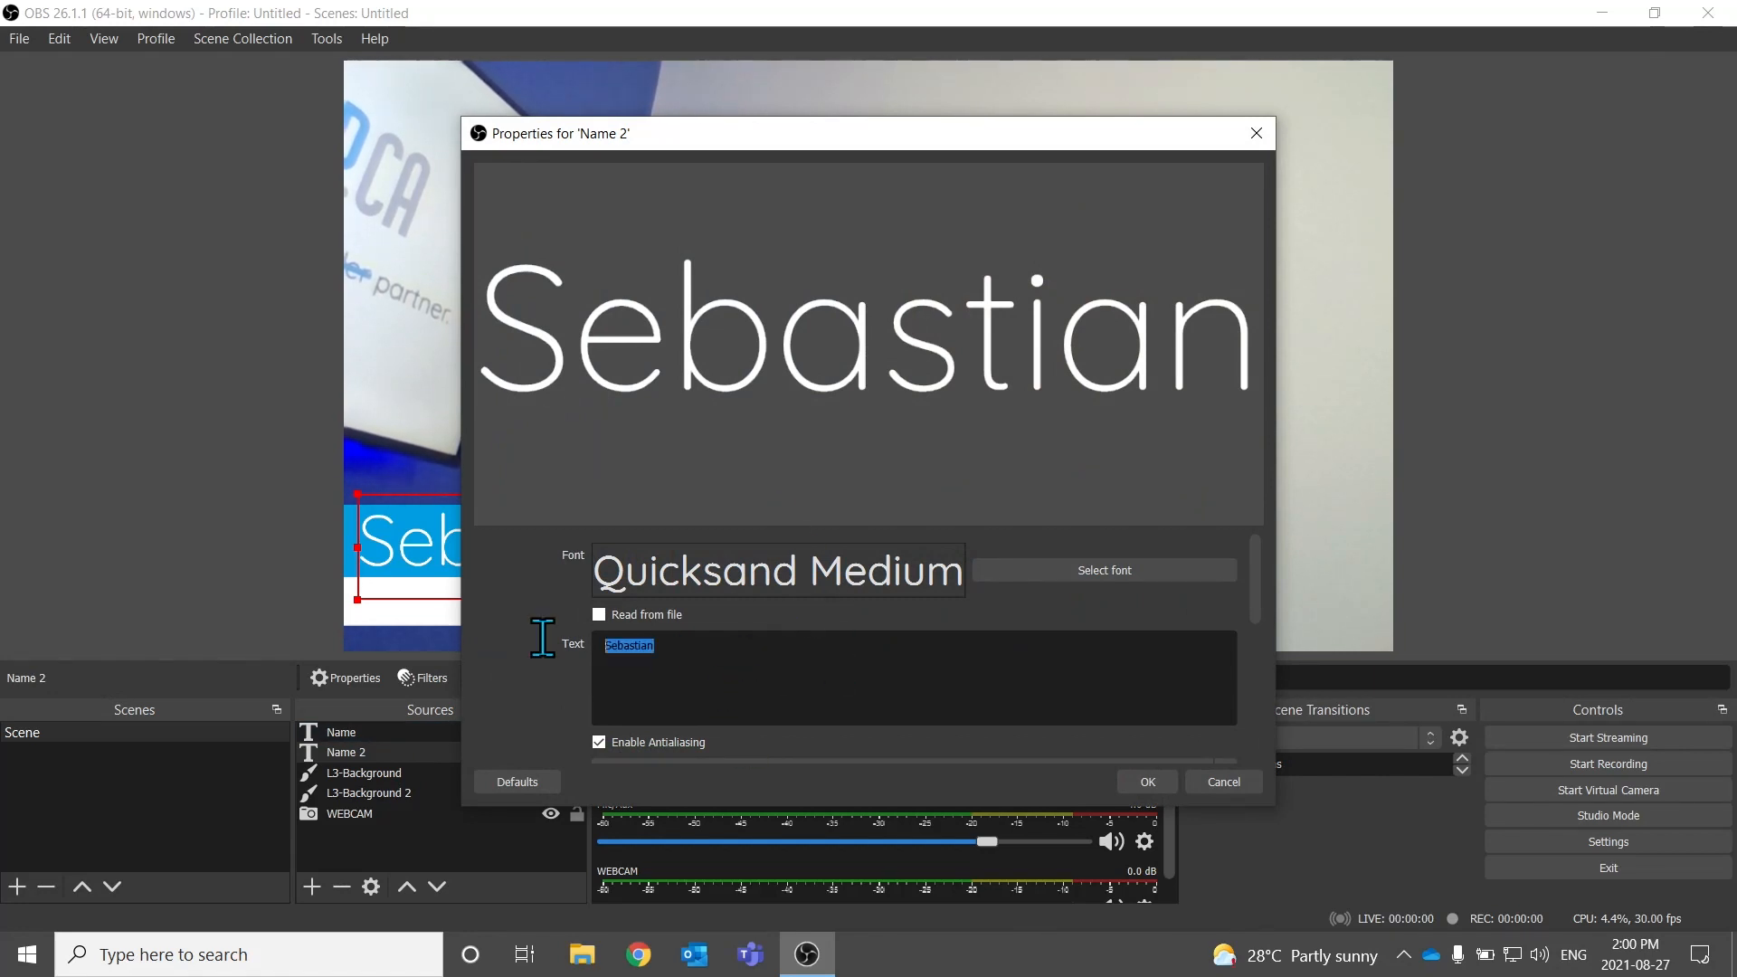
left_click_drag(663, 651, 480, 623)
key("BackSpace")
type("Digital Media Specialist")
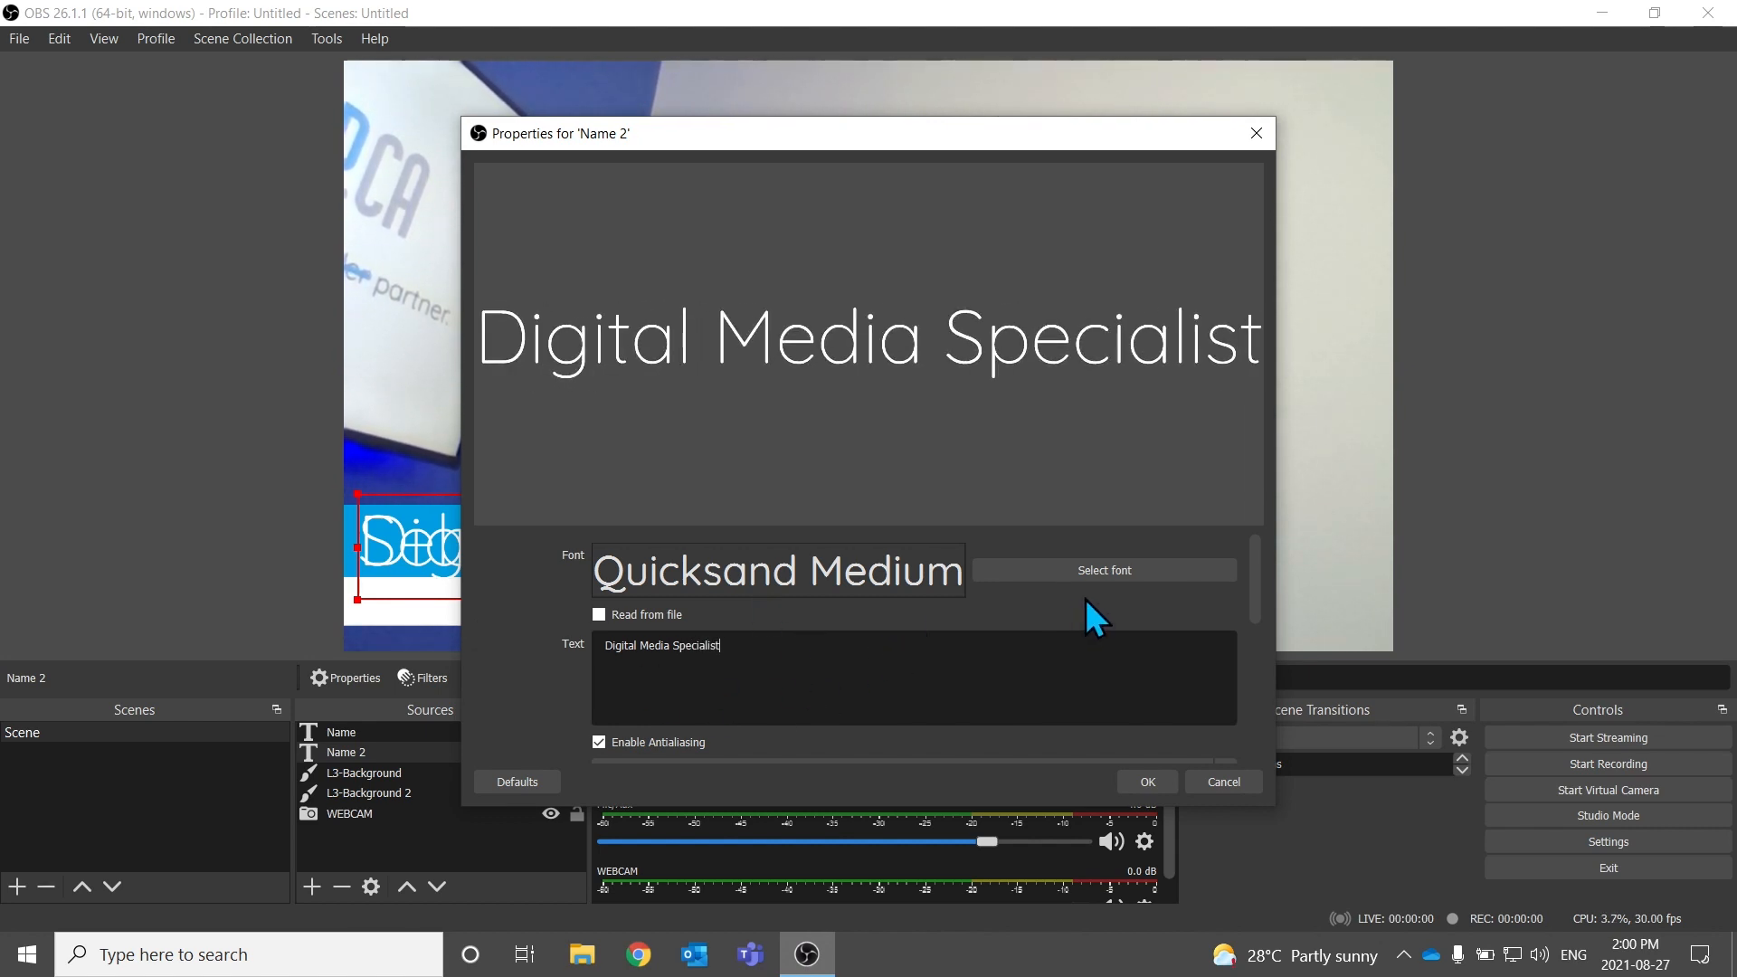
left_click(1144, 783)
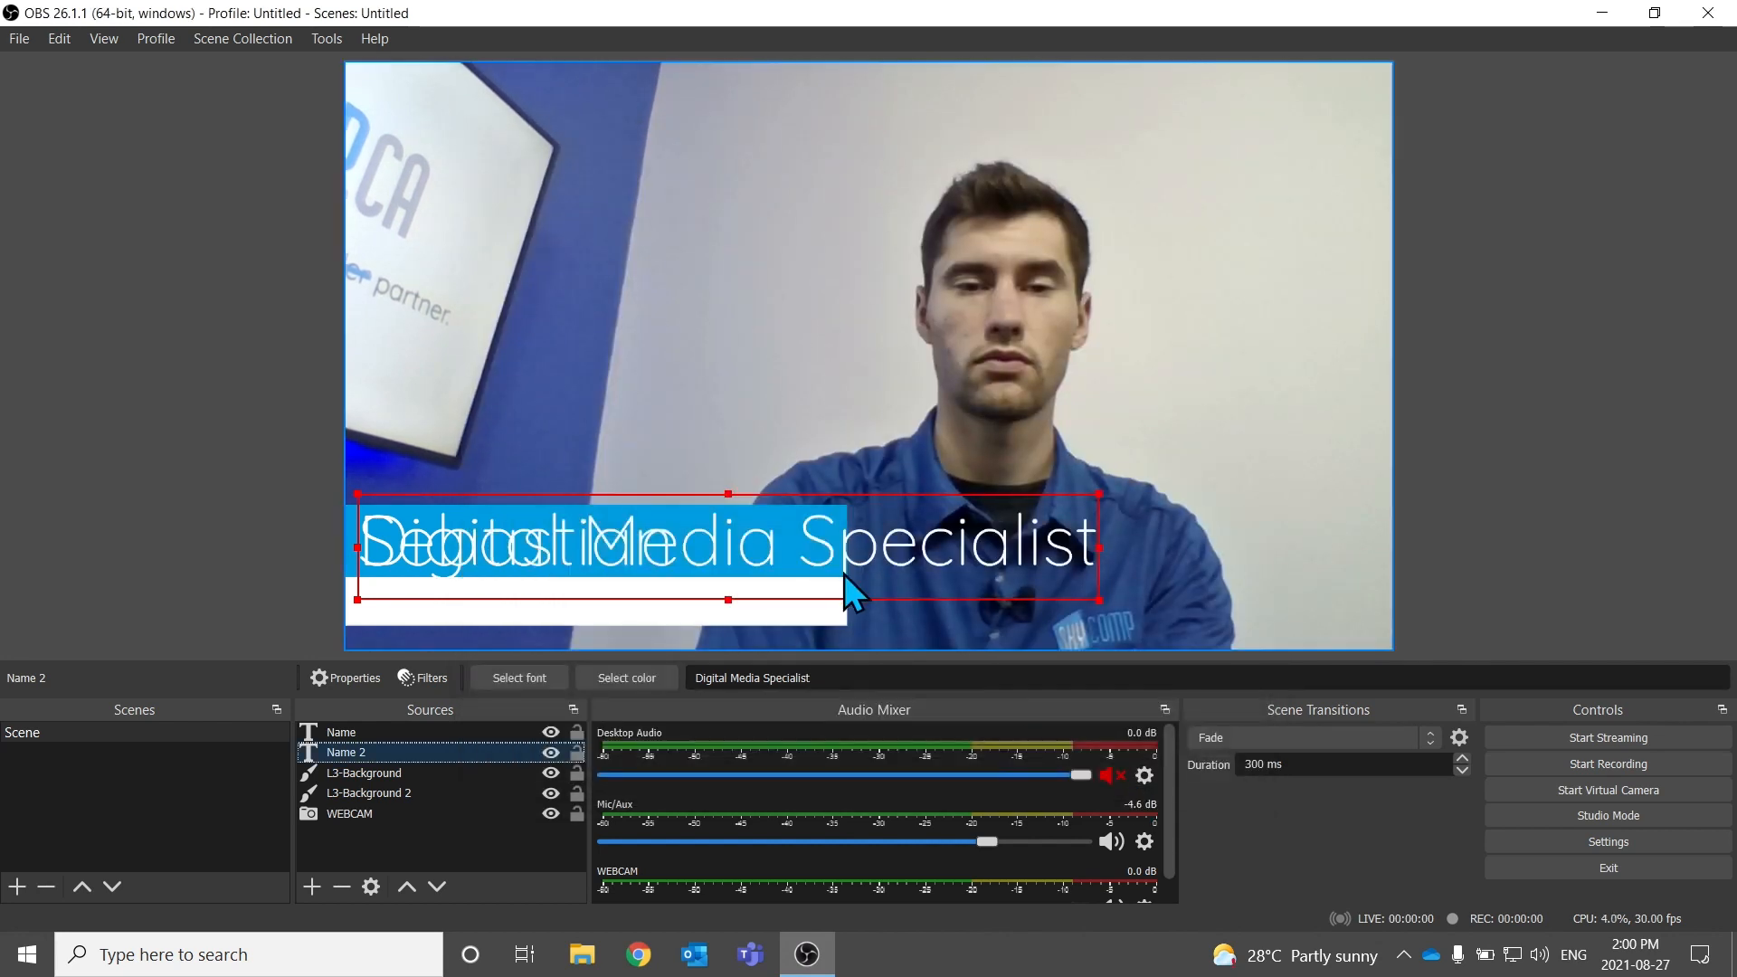
left_click_drag(873, 552, 921, 404)
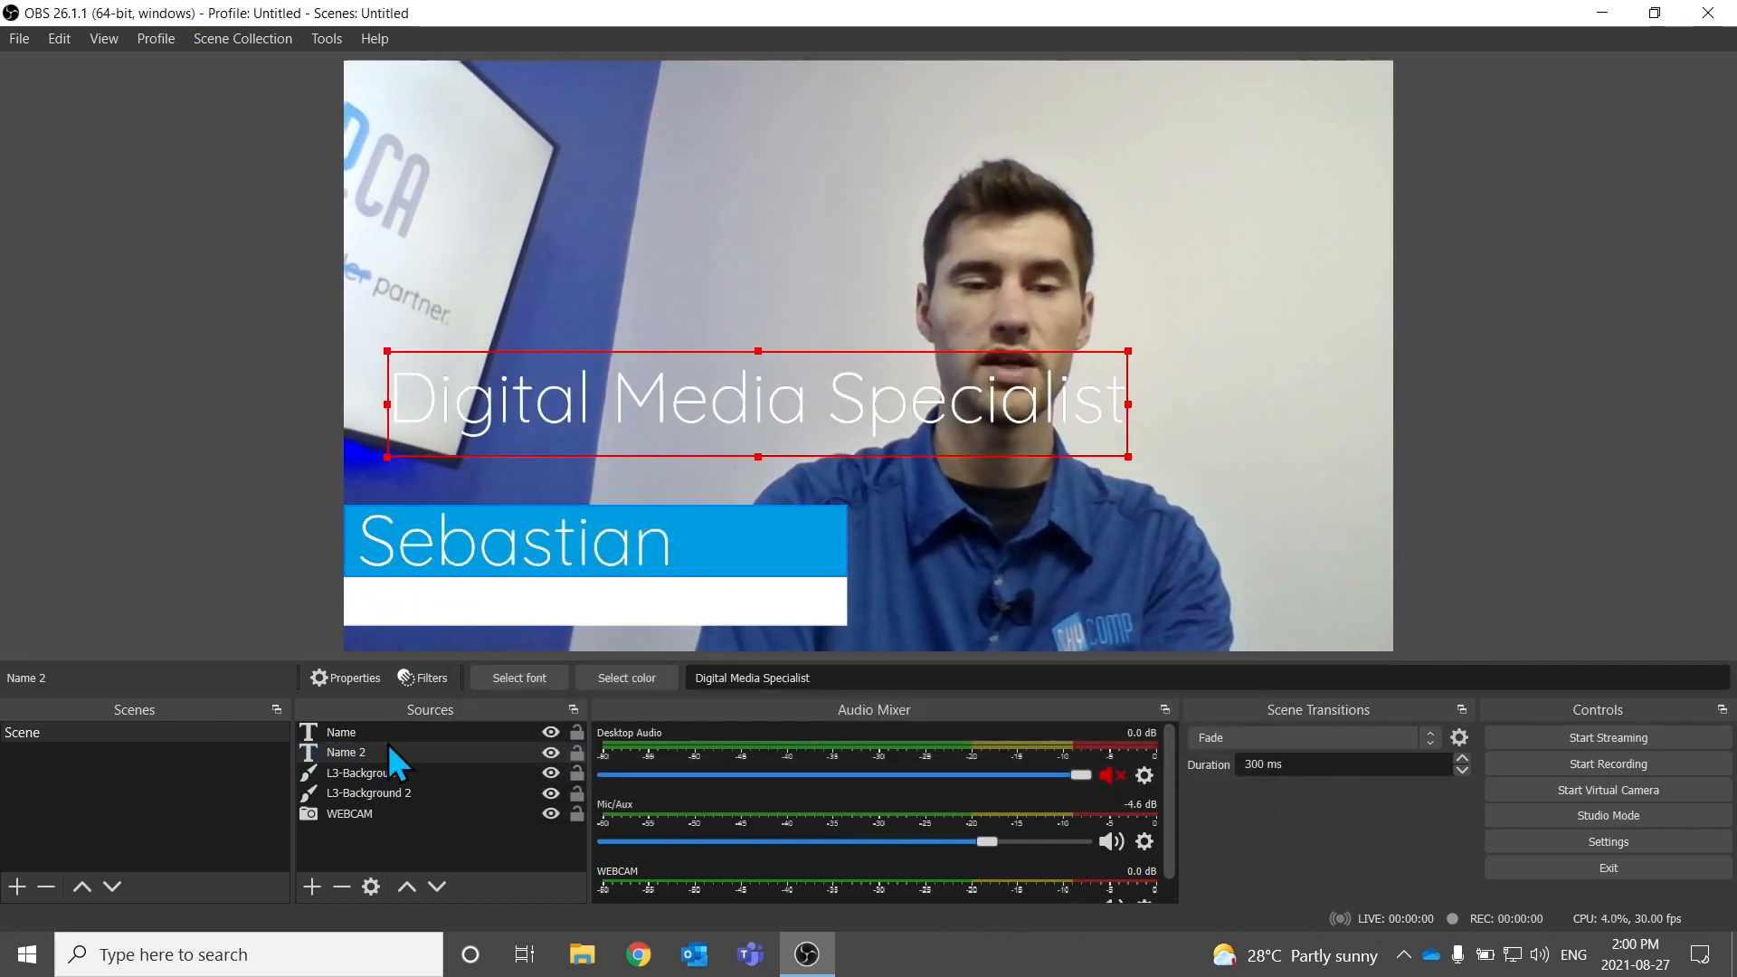
Set the Name 2 source's font style to Quicksand Regular
double_click(361, 753)
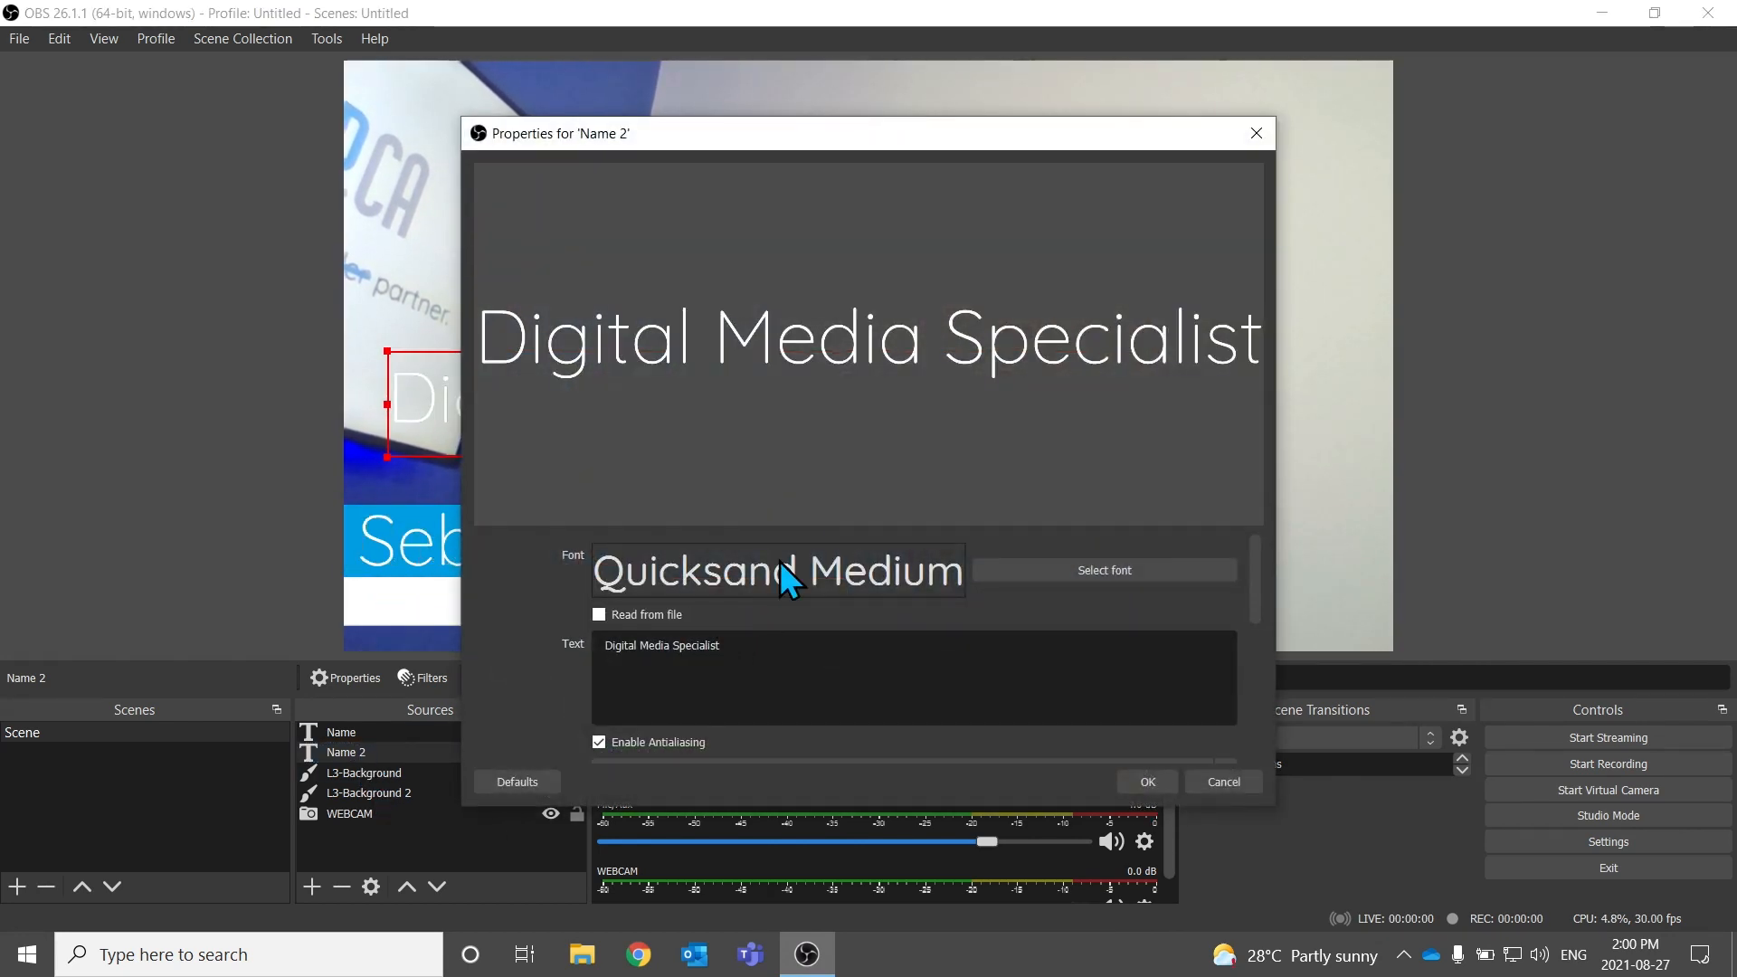
left_click(985, 568)
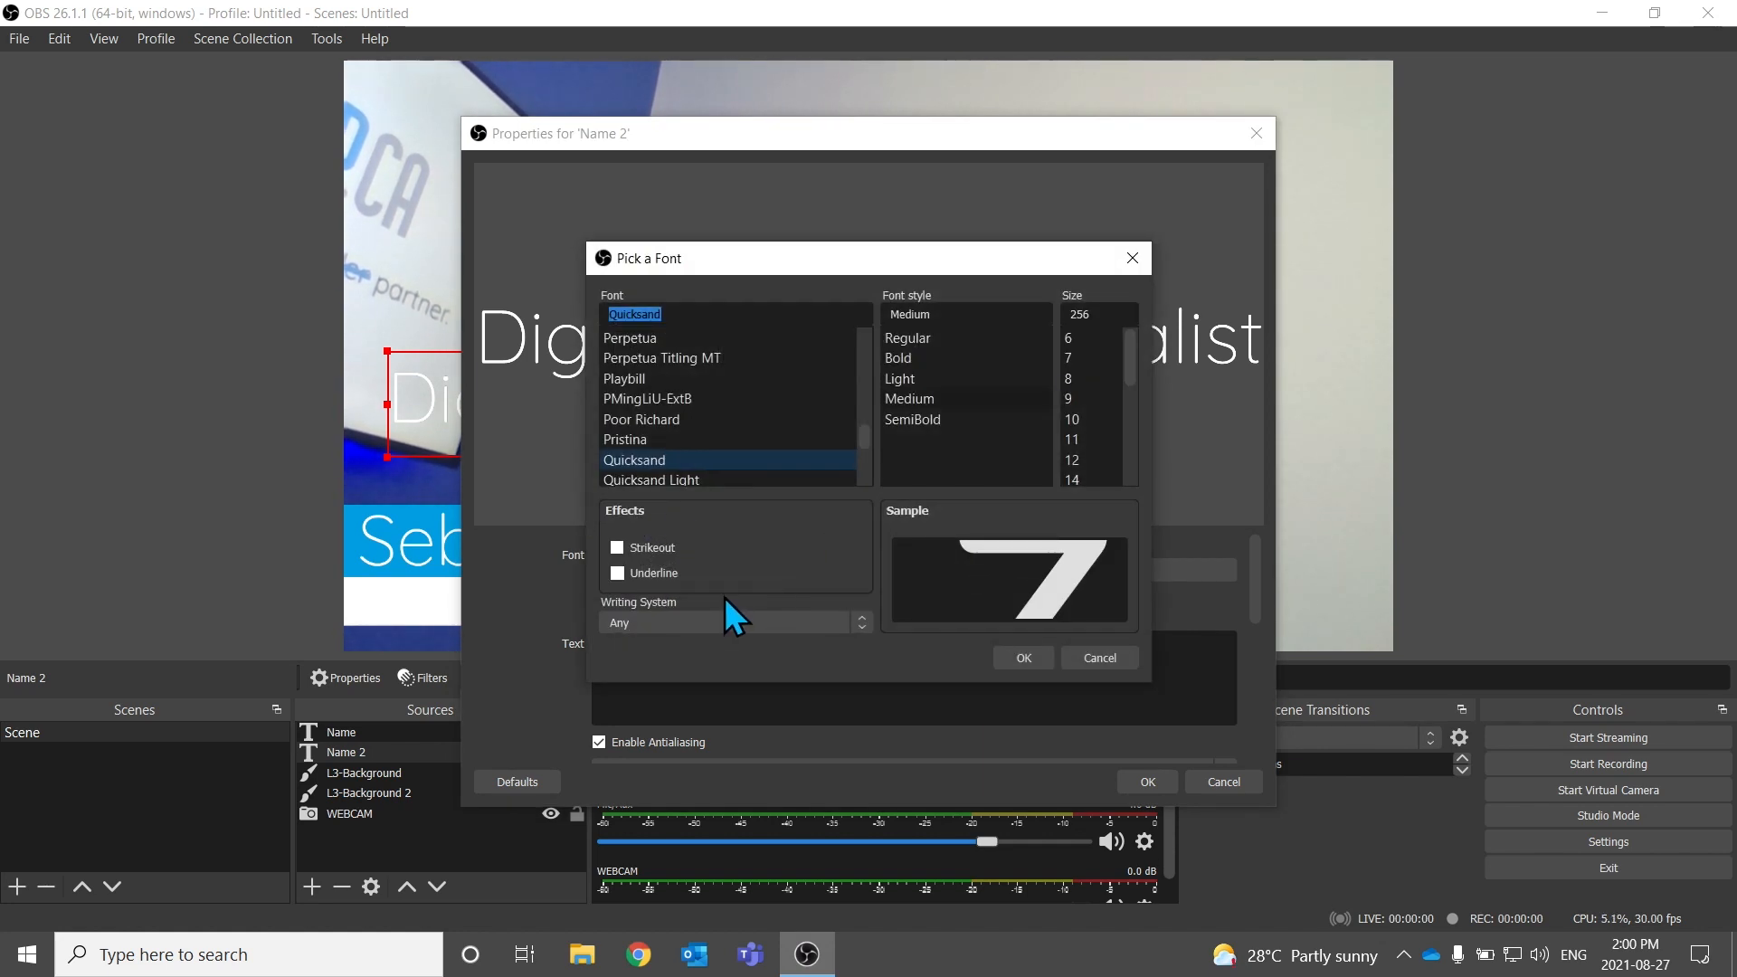
left_click(957, 336)
left_click(1025, 657)
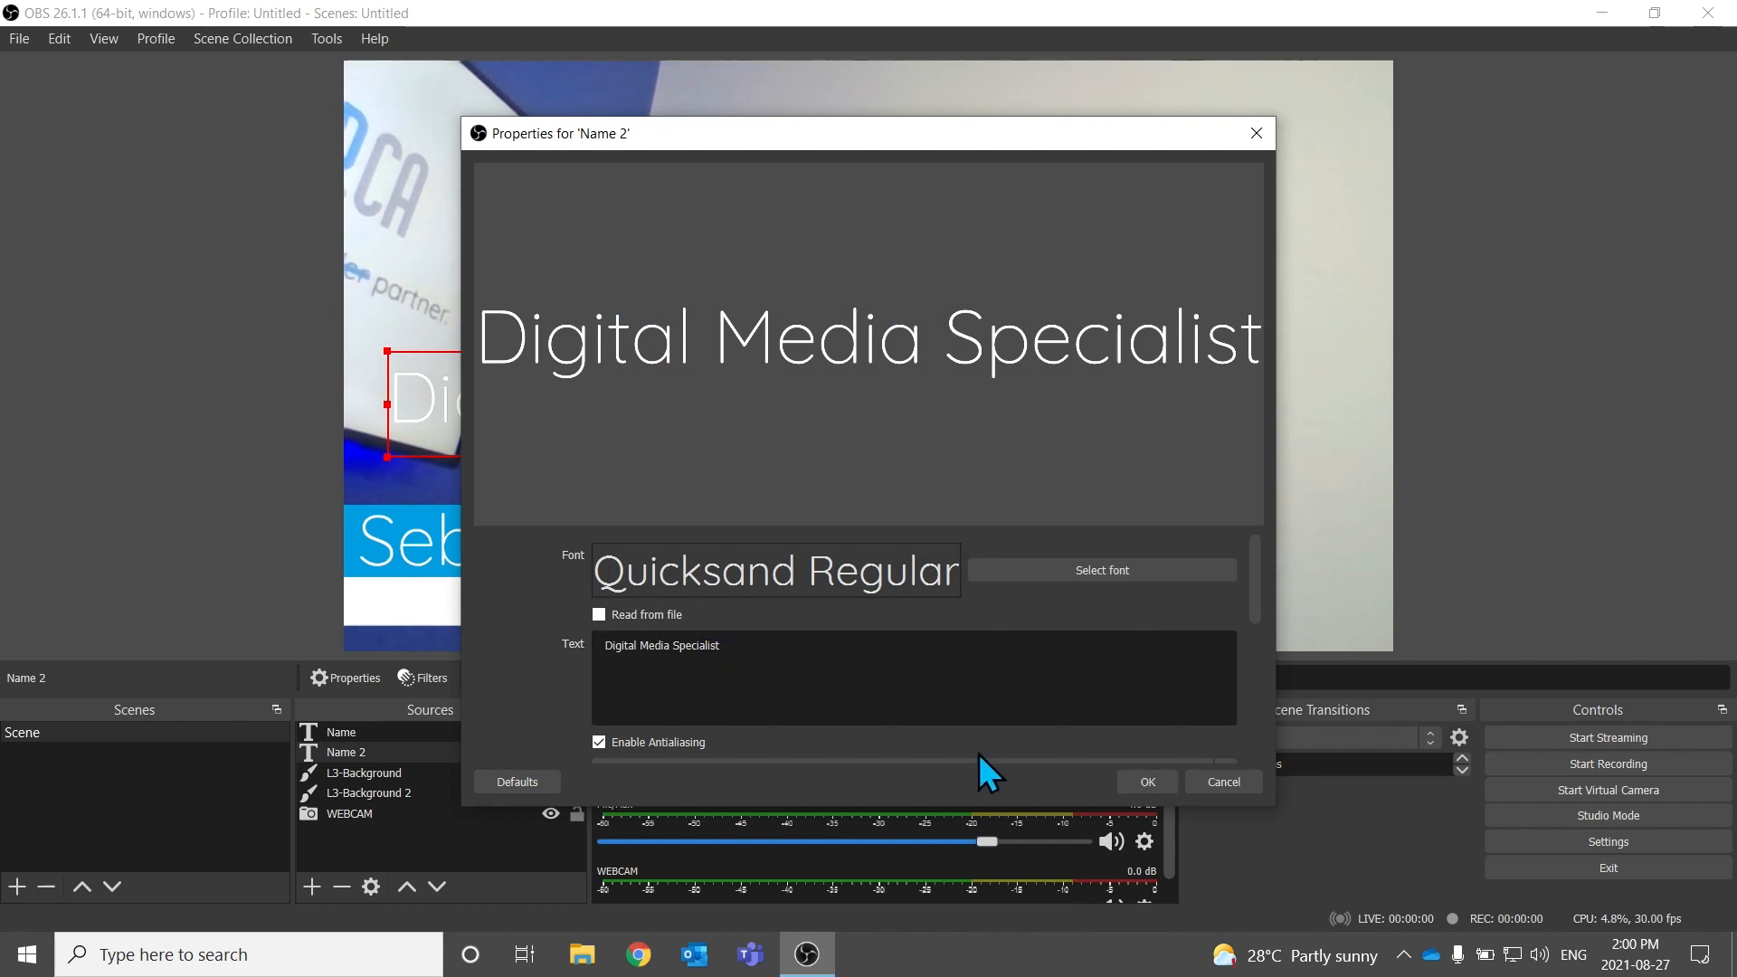
left_click(1024, 571)
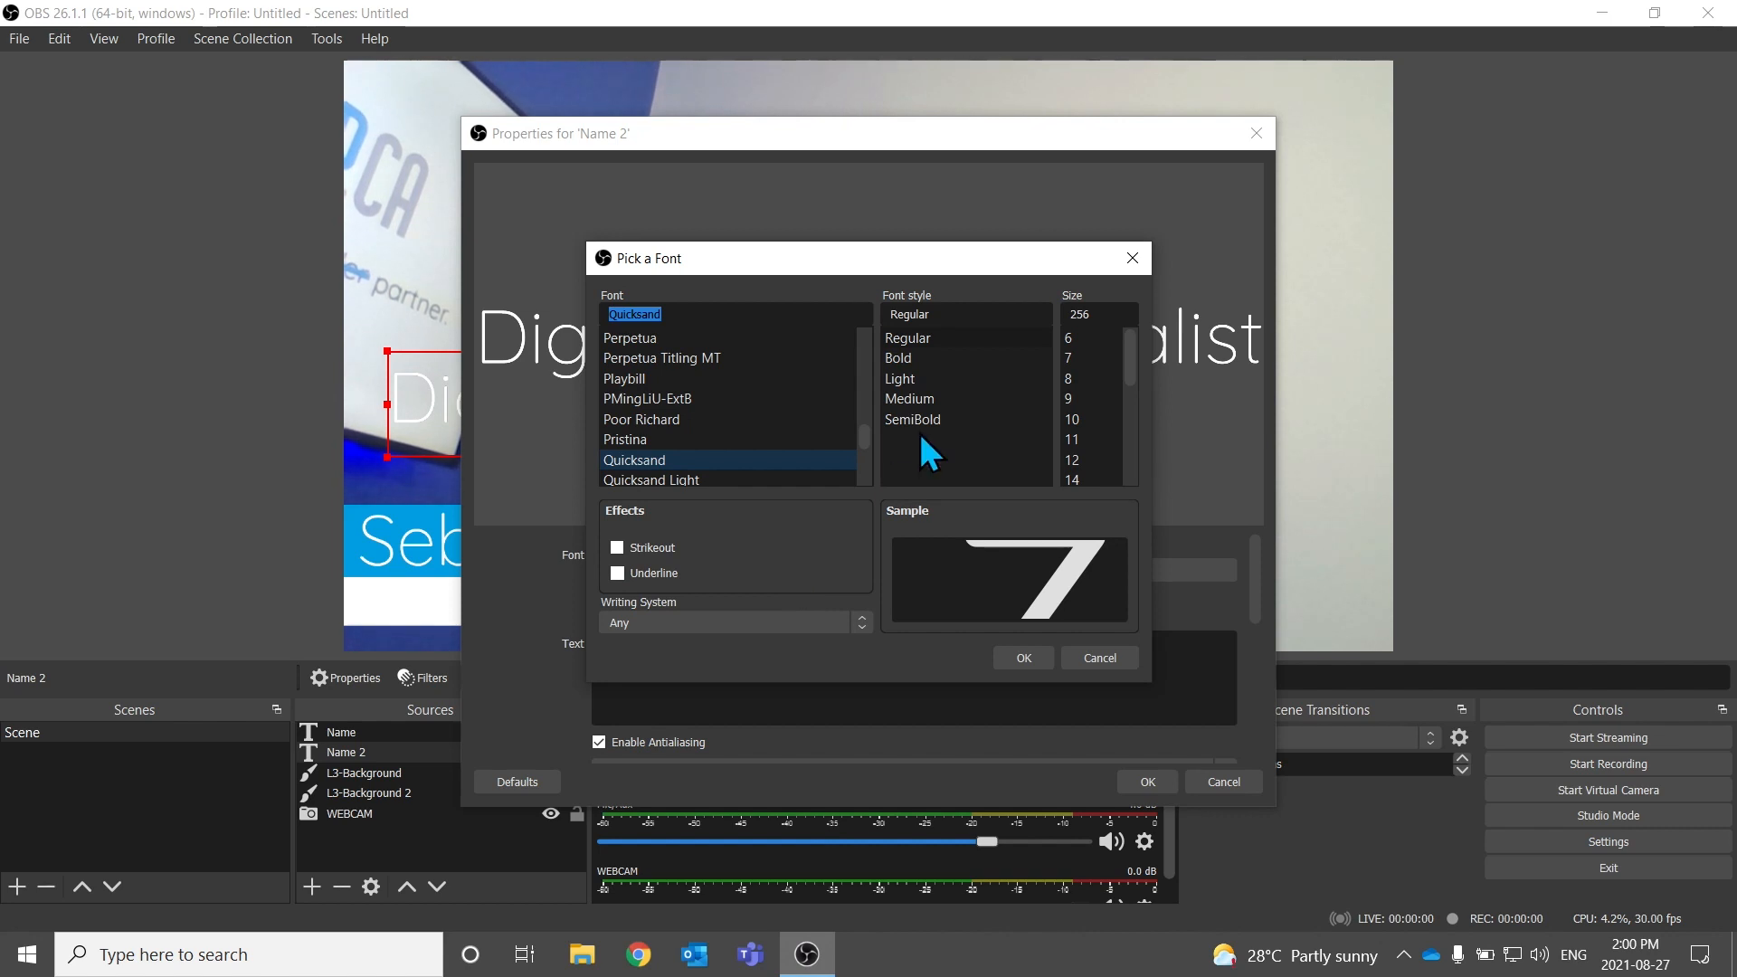
scroll(708, 449, "down", 1)
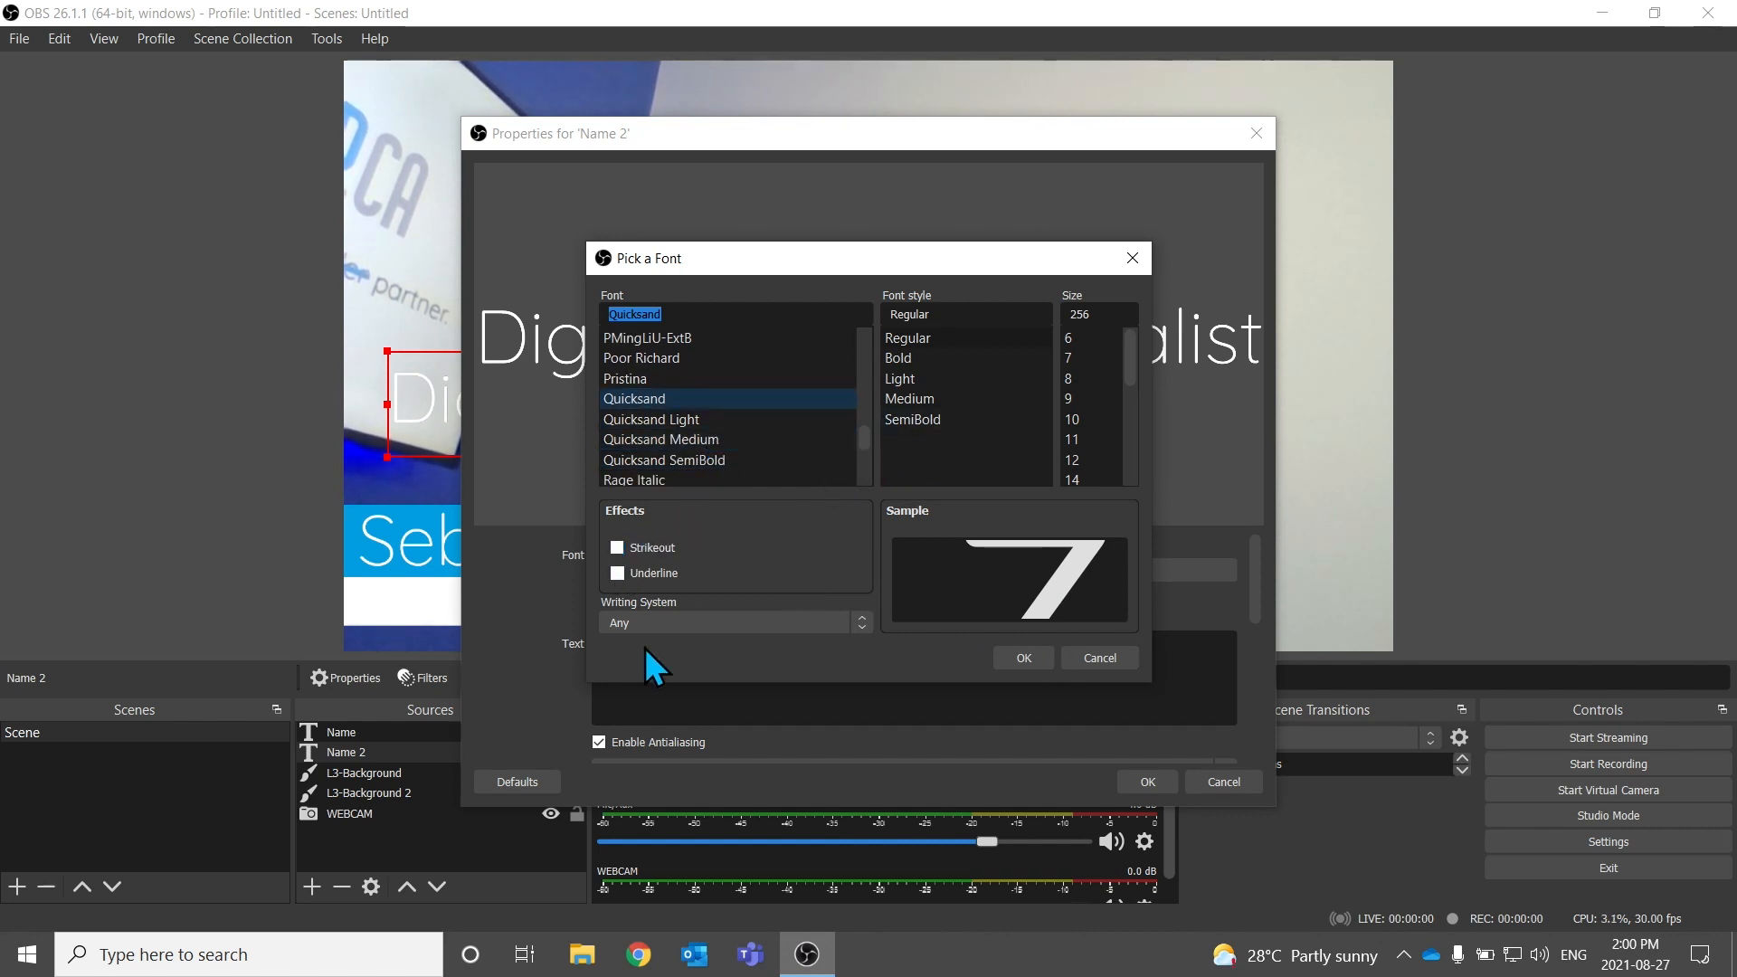
left_click(1044, 659)
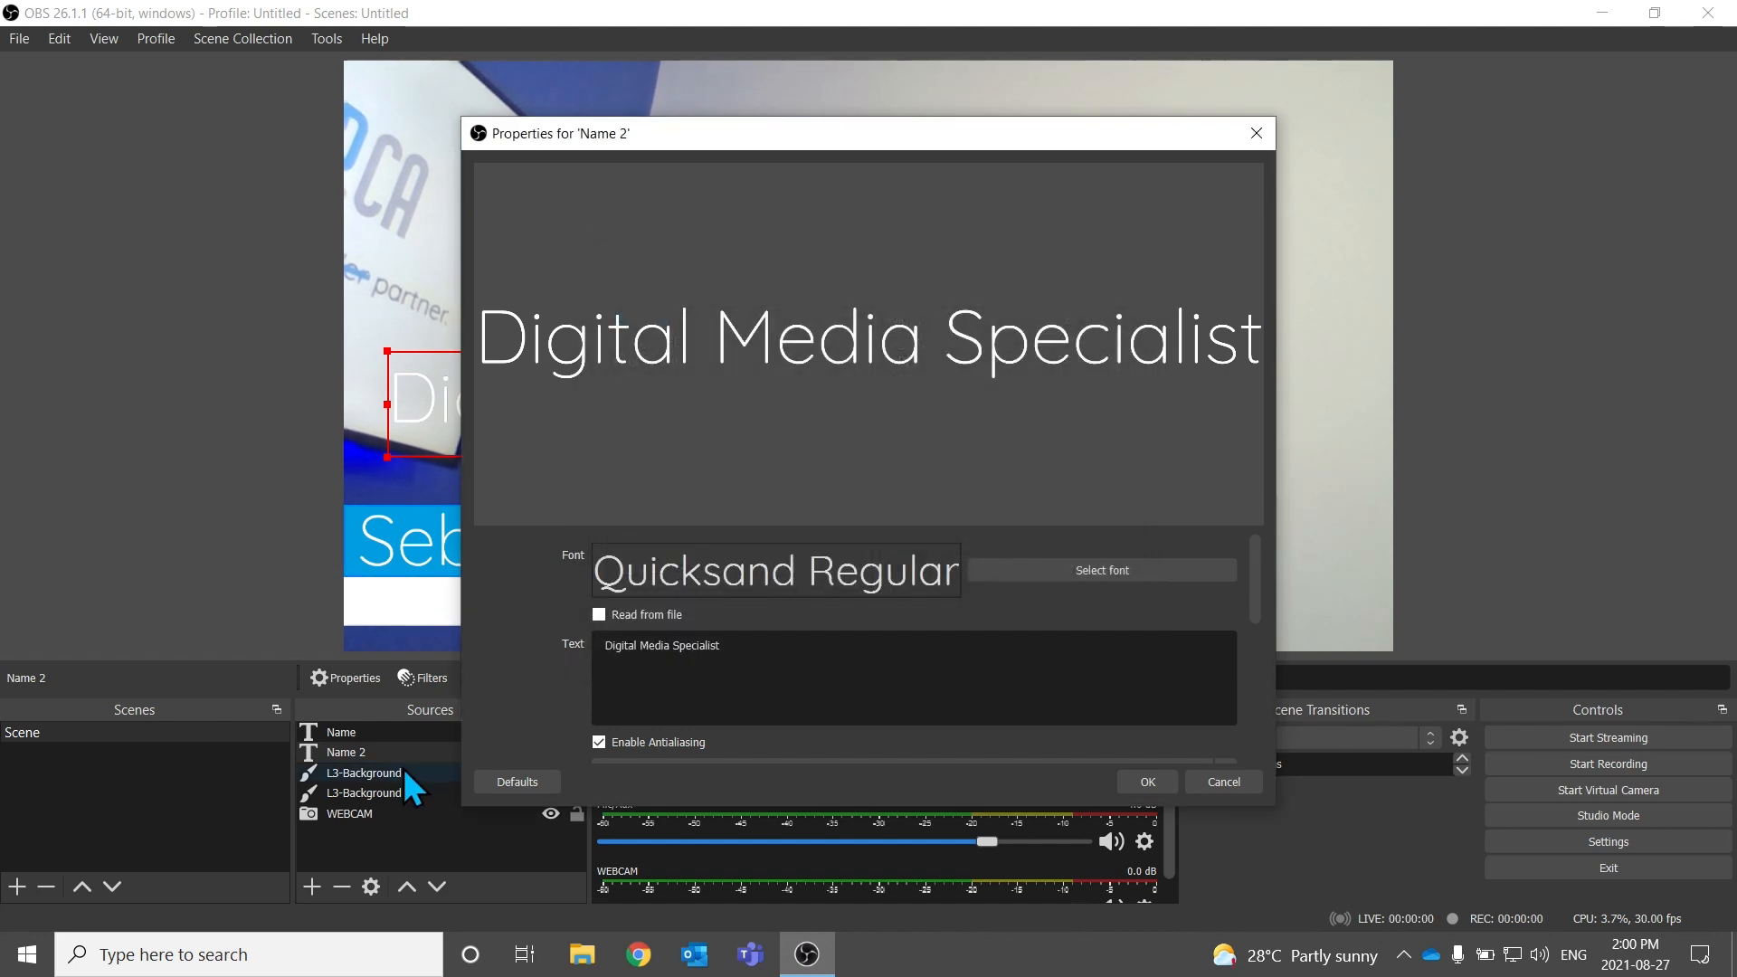
left_click(1147, 782)
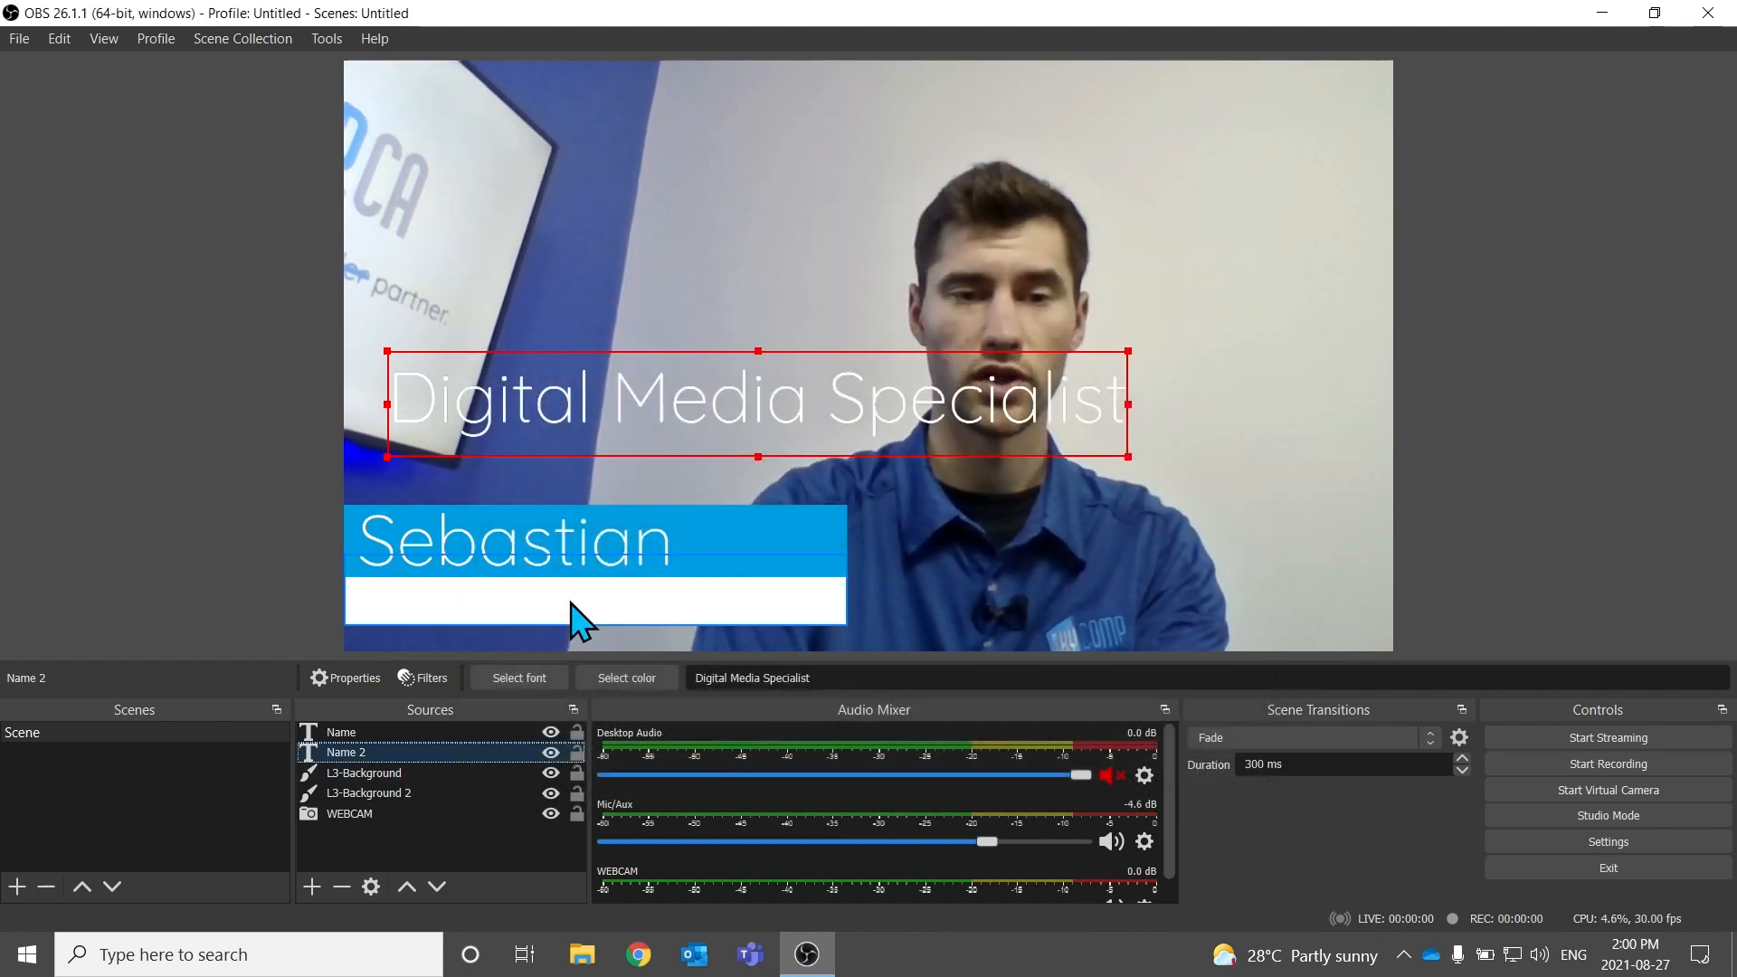
Set the colour of the "Digital Media Specialist" text to black (#000000)
left_click(640, 674)
left_click_drag(718, 233, 1061, 173)
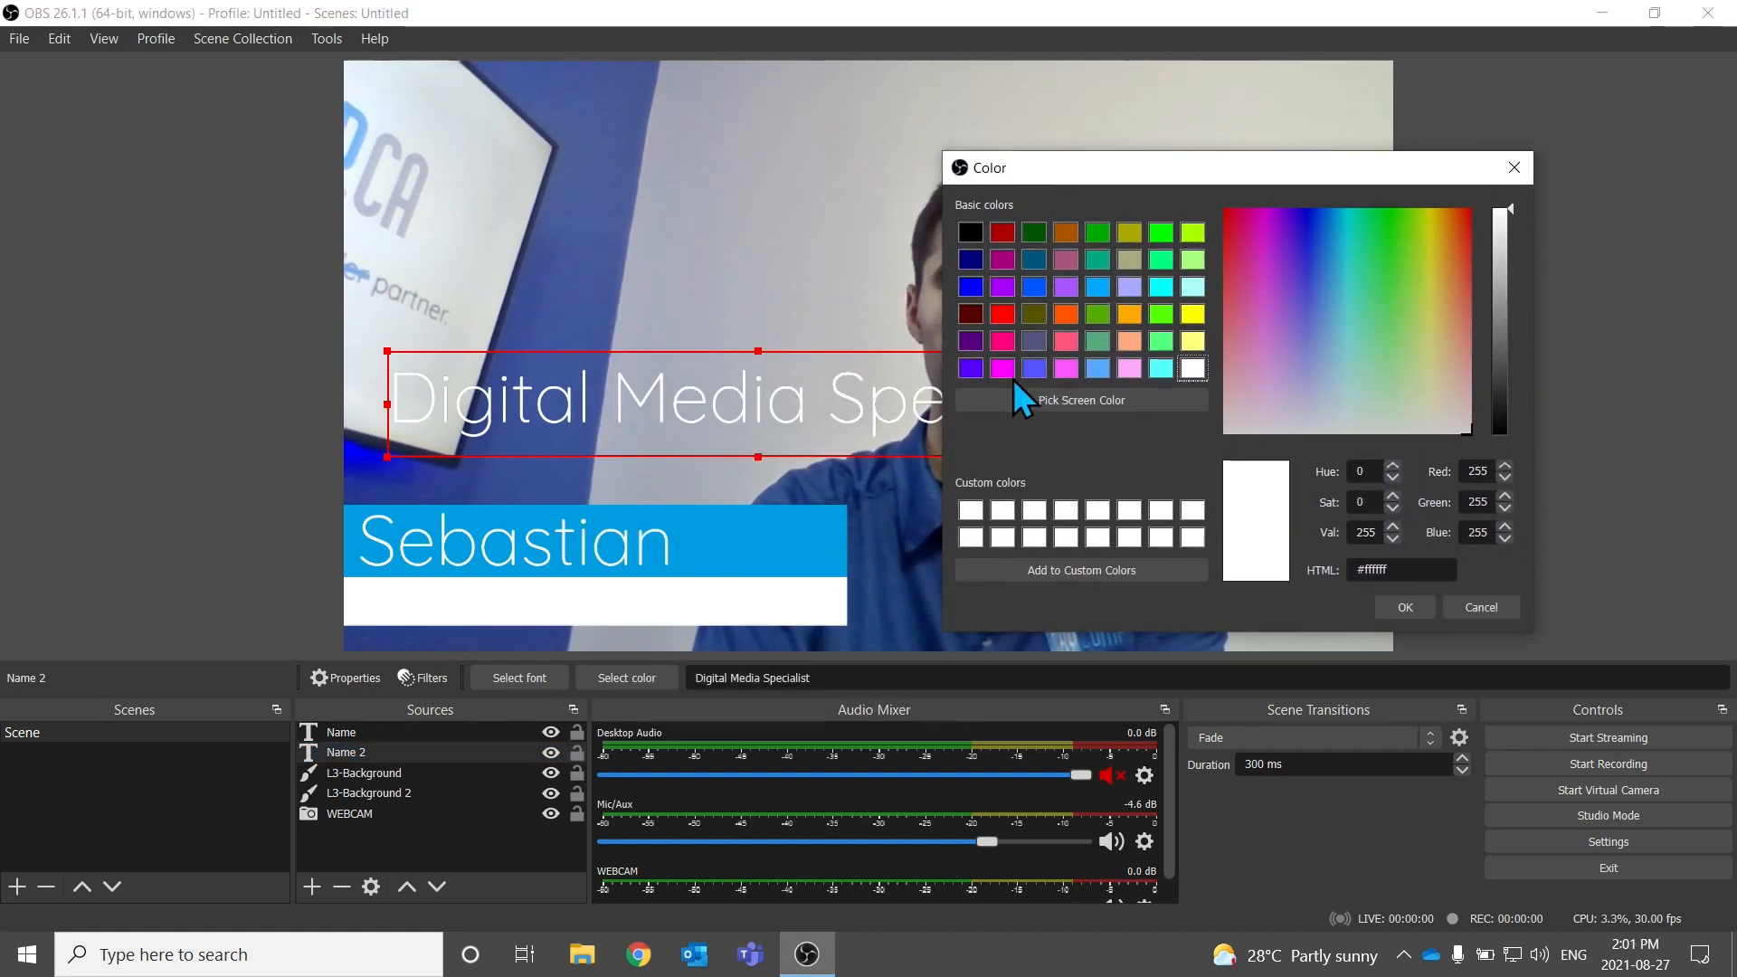
left_click(979, 227)
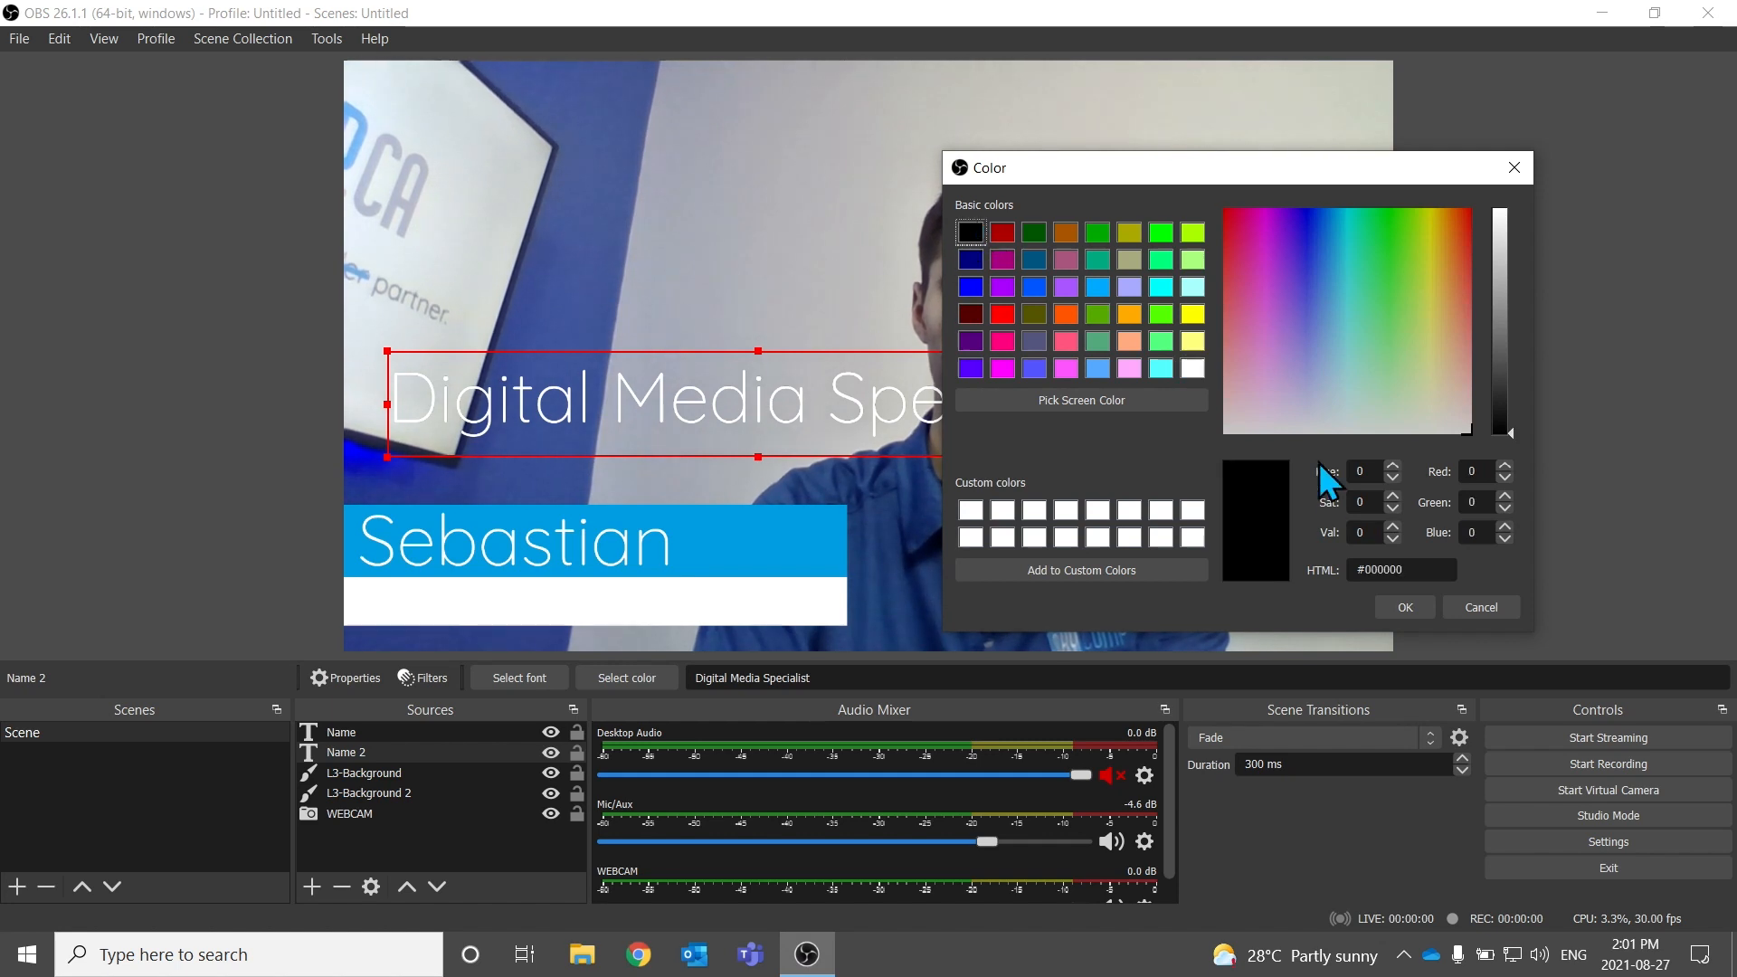
left_click(1398, 604)
Shrink the "Digital Media Specialist" text and place it on the white bar below the name
left_click_drag(983, 399, 908, 413)
left_click_drag(1055, 351, 699, 450)
left_click_drag(533, 457, 568, 619)
left_click(737, 416)
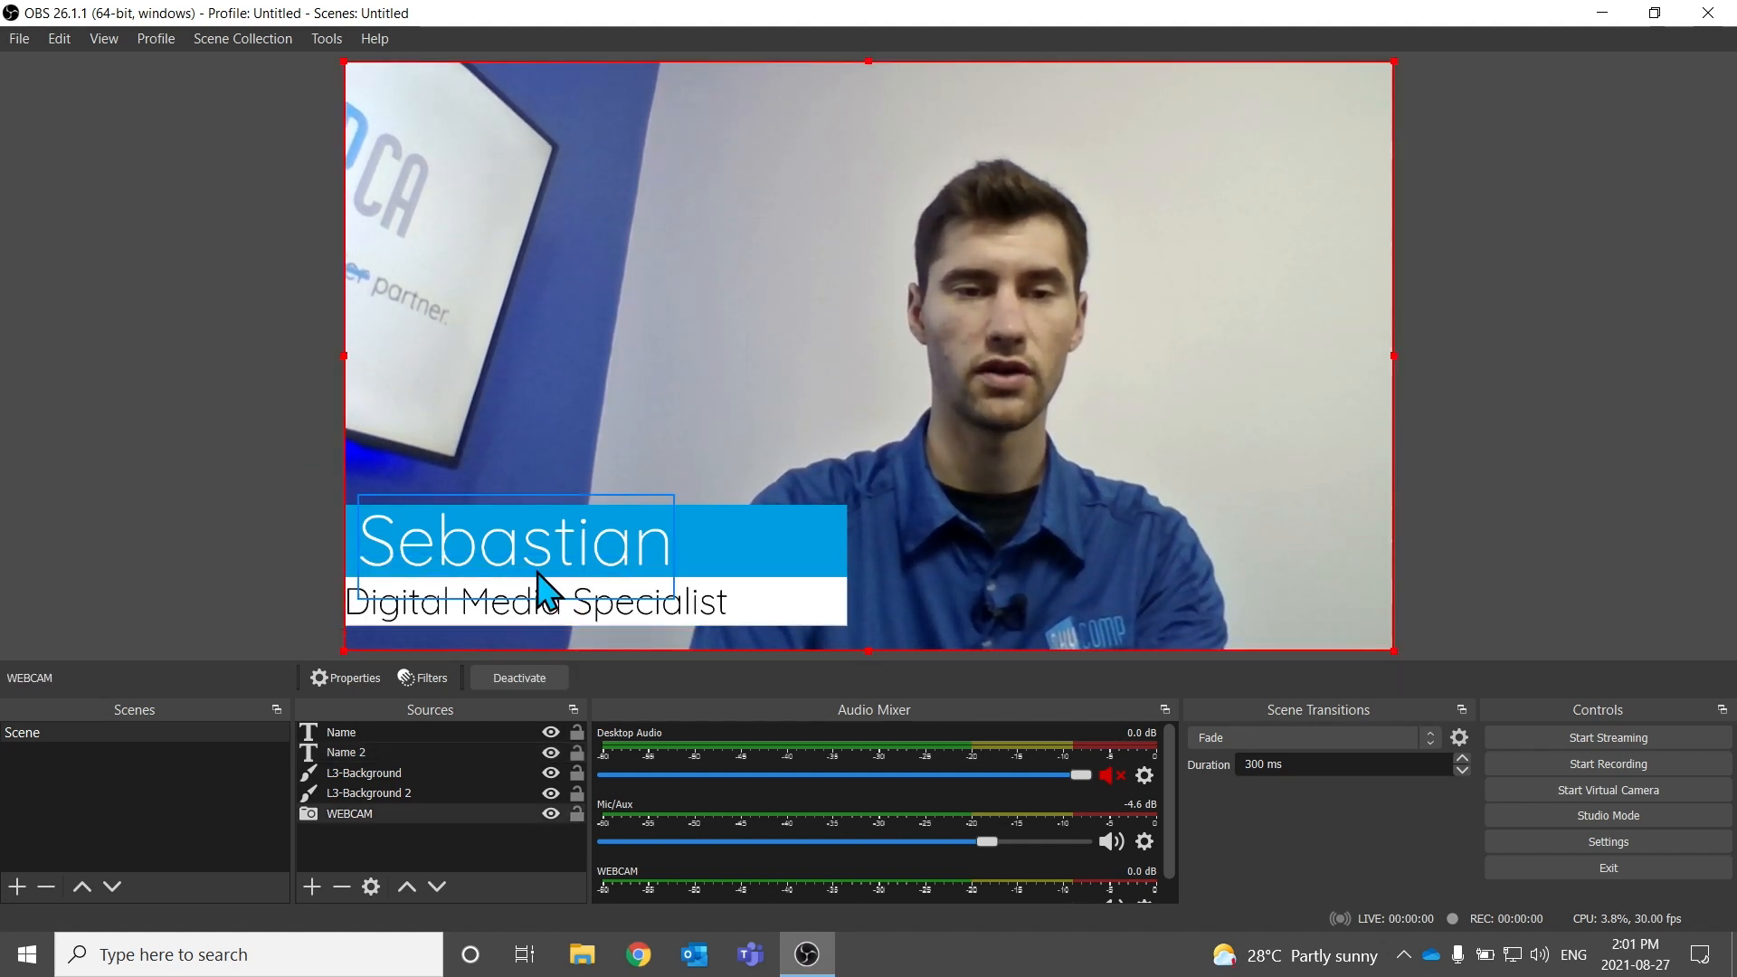
Try to nudge the "Digital Media Specialist" text slightly to the right on the white bar
right_click(521, 607)
left_click(404, 572)
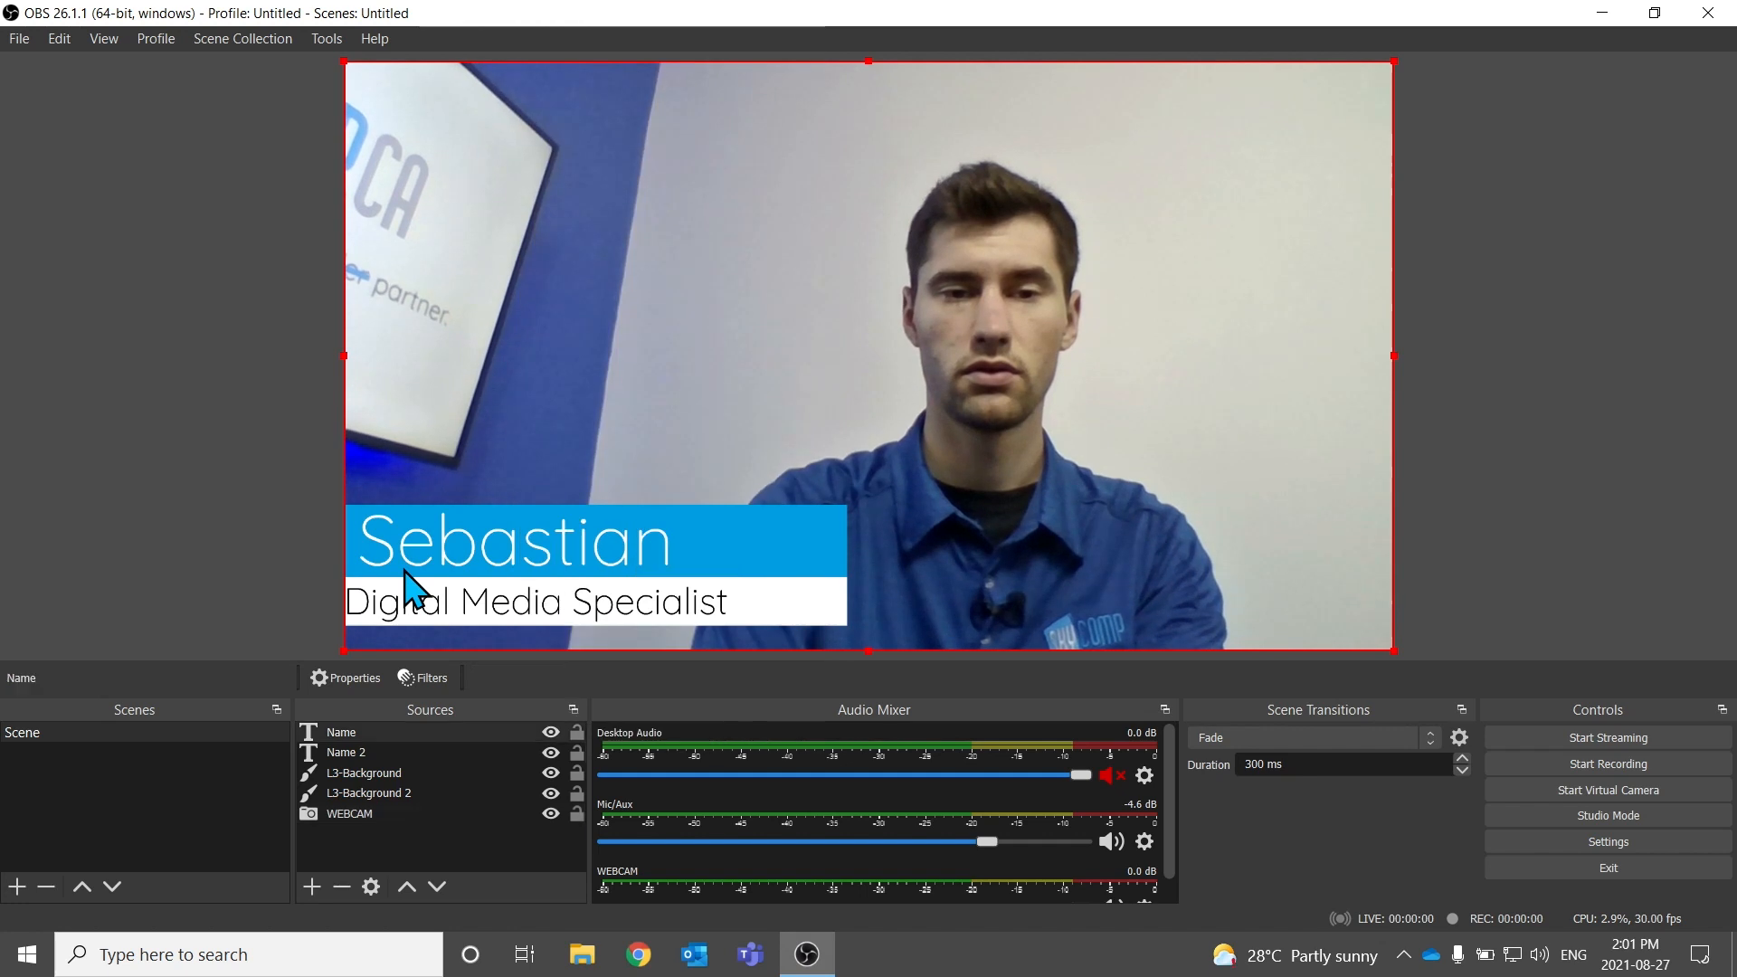
left_click(384, 617)
left_click(375, 612)
key("Right")
key("Right")
key("Right")
key("Right")
key("Right")
key("Right")
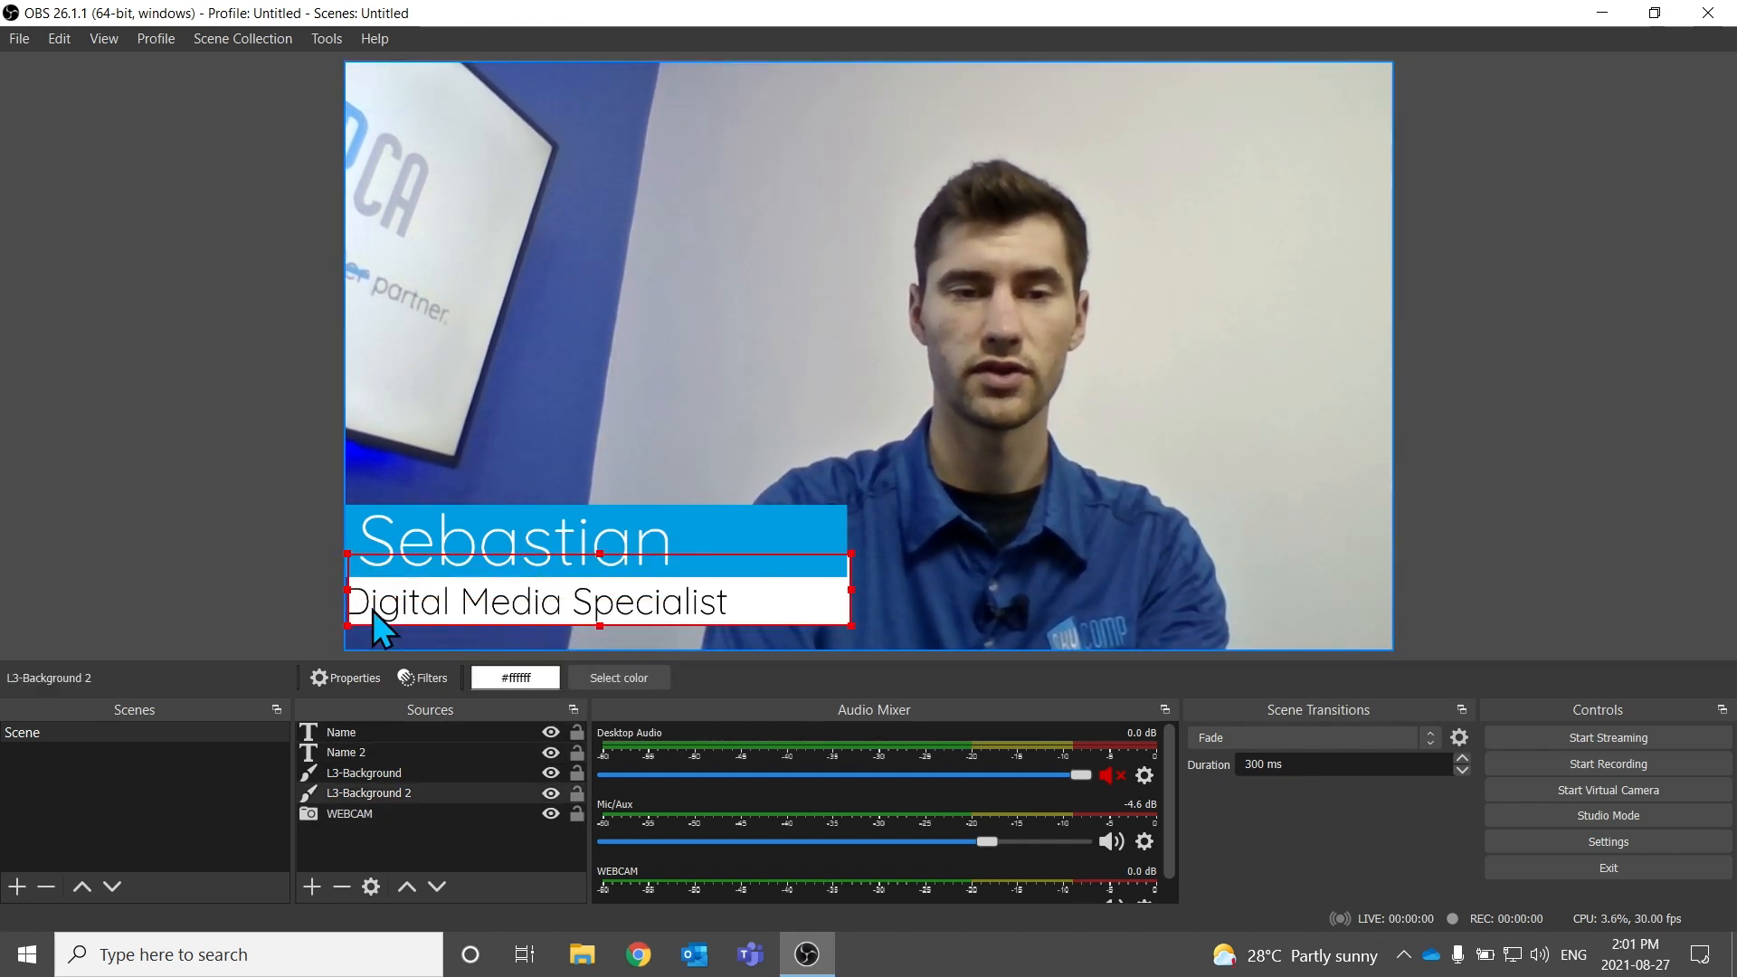
Shift the Name 2 text right so it is inset from the white bar's left edge, and clear the selection
left_click(347, 754)
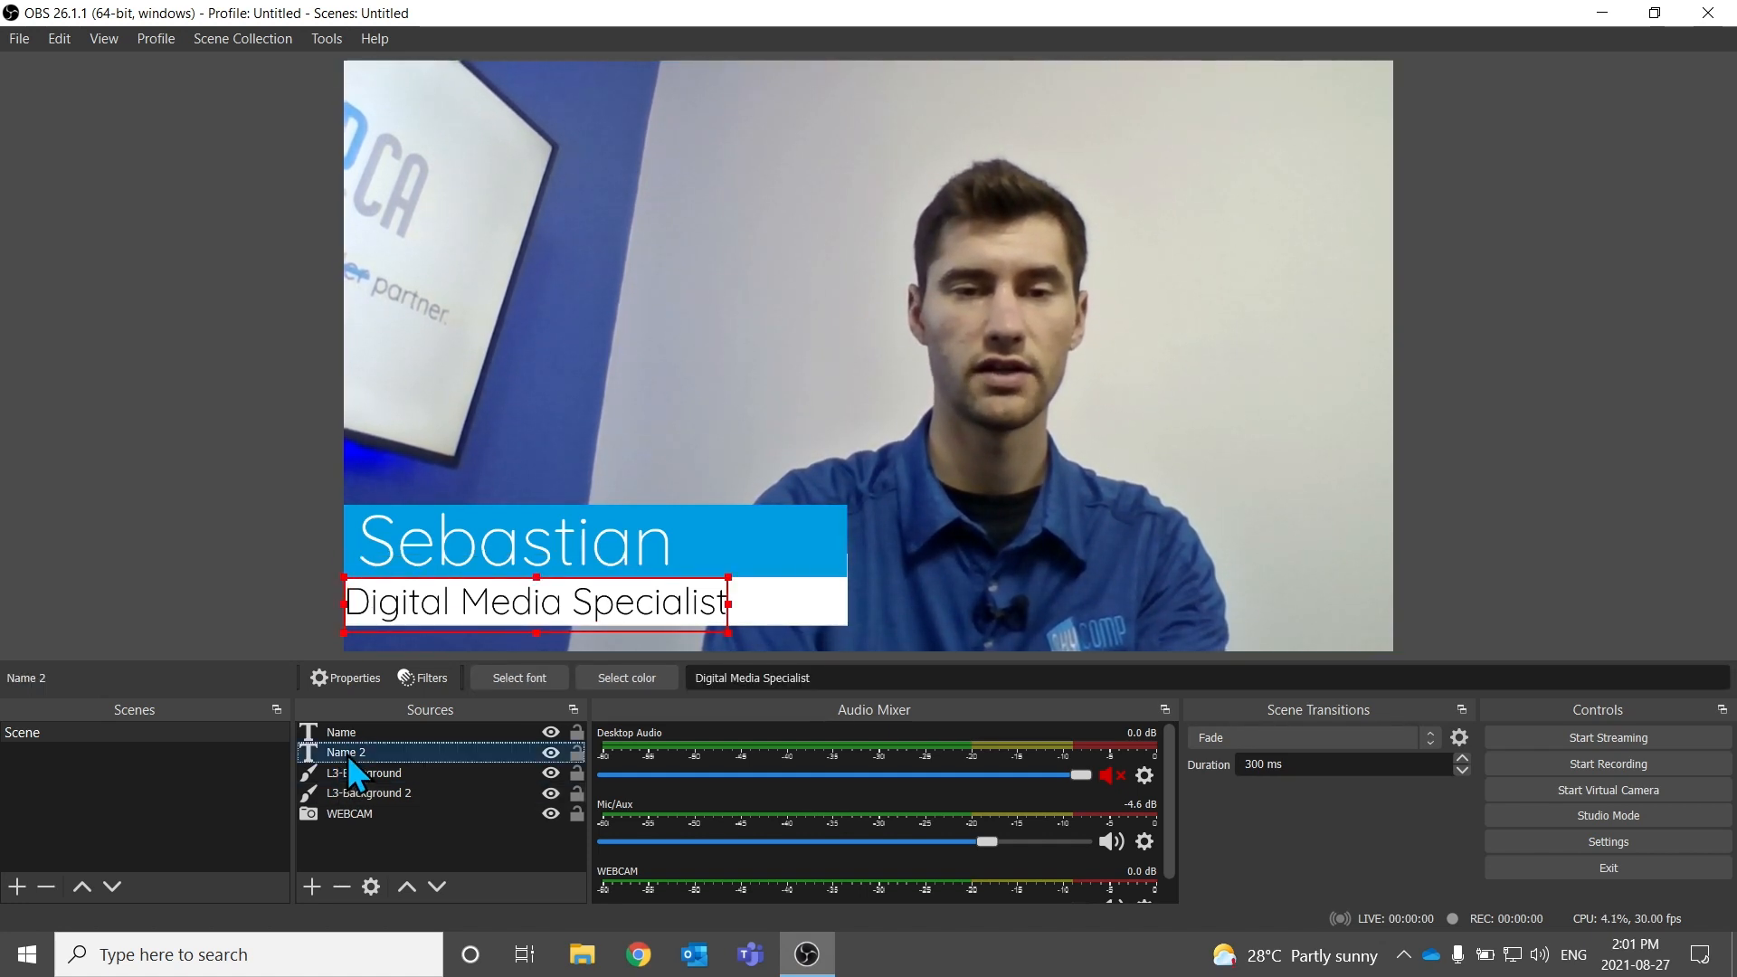
mouse_move(454, 601)
left_mouse_down()
mouse_move(505, 599)
mouse_move(473, 600)
left_mouse_up()
left_click(606, 488)
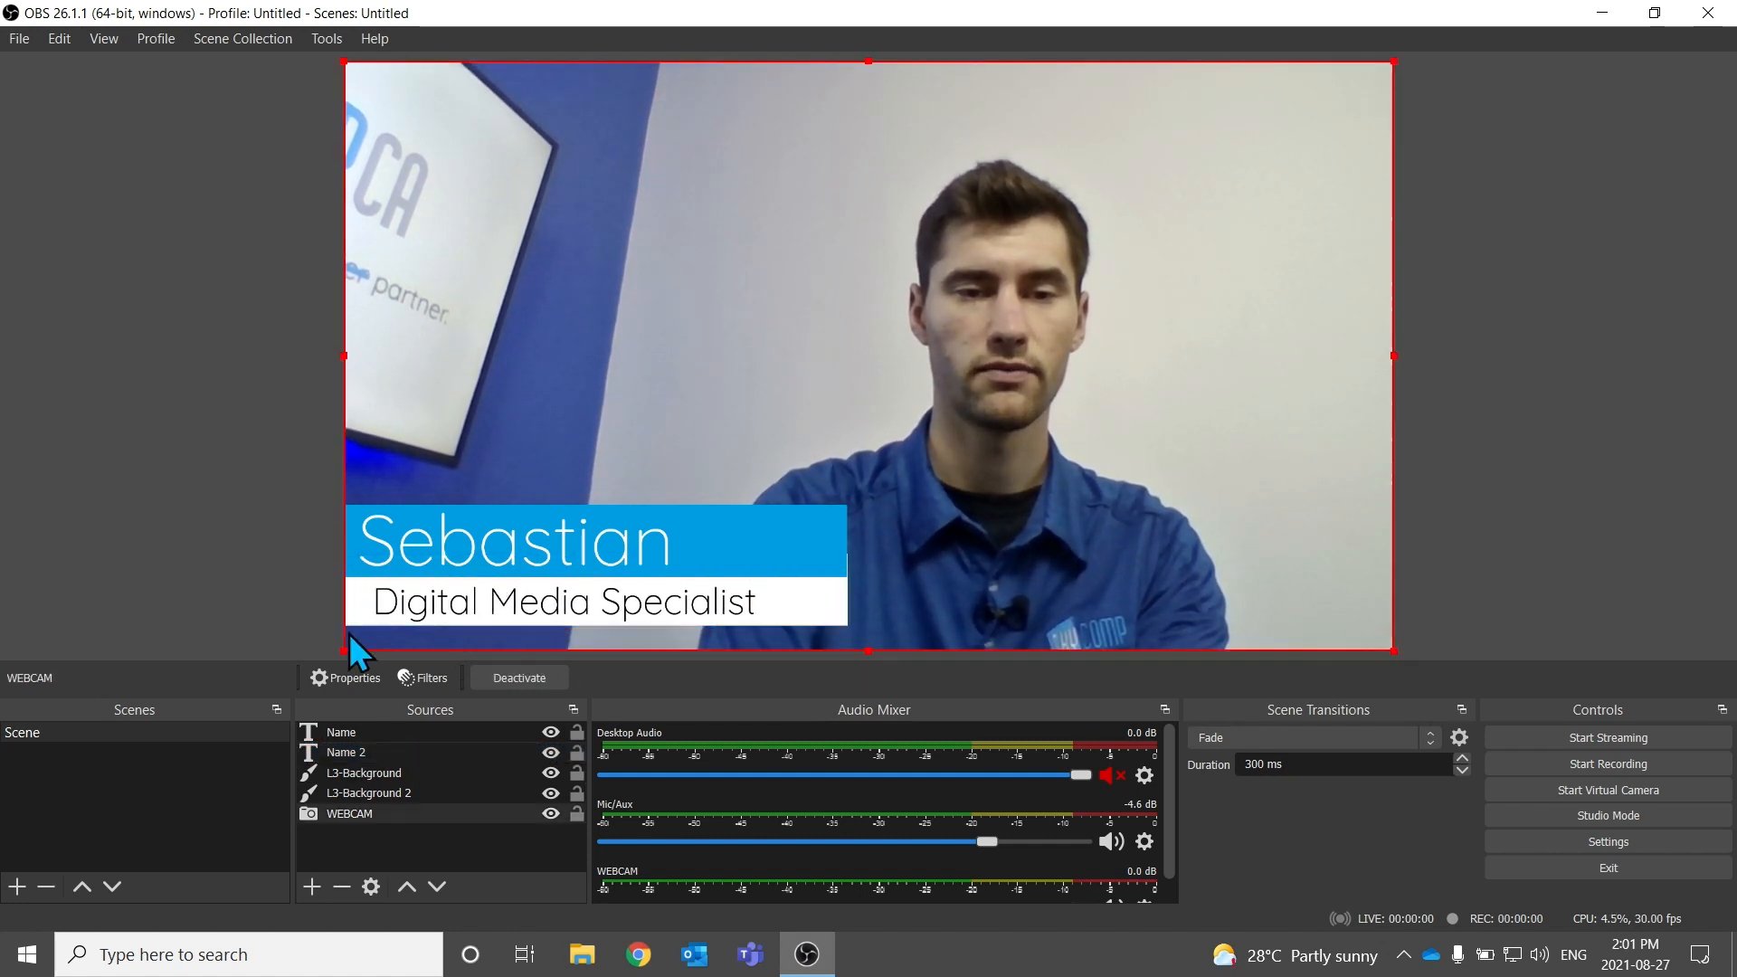
left_click(169, 611)
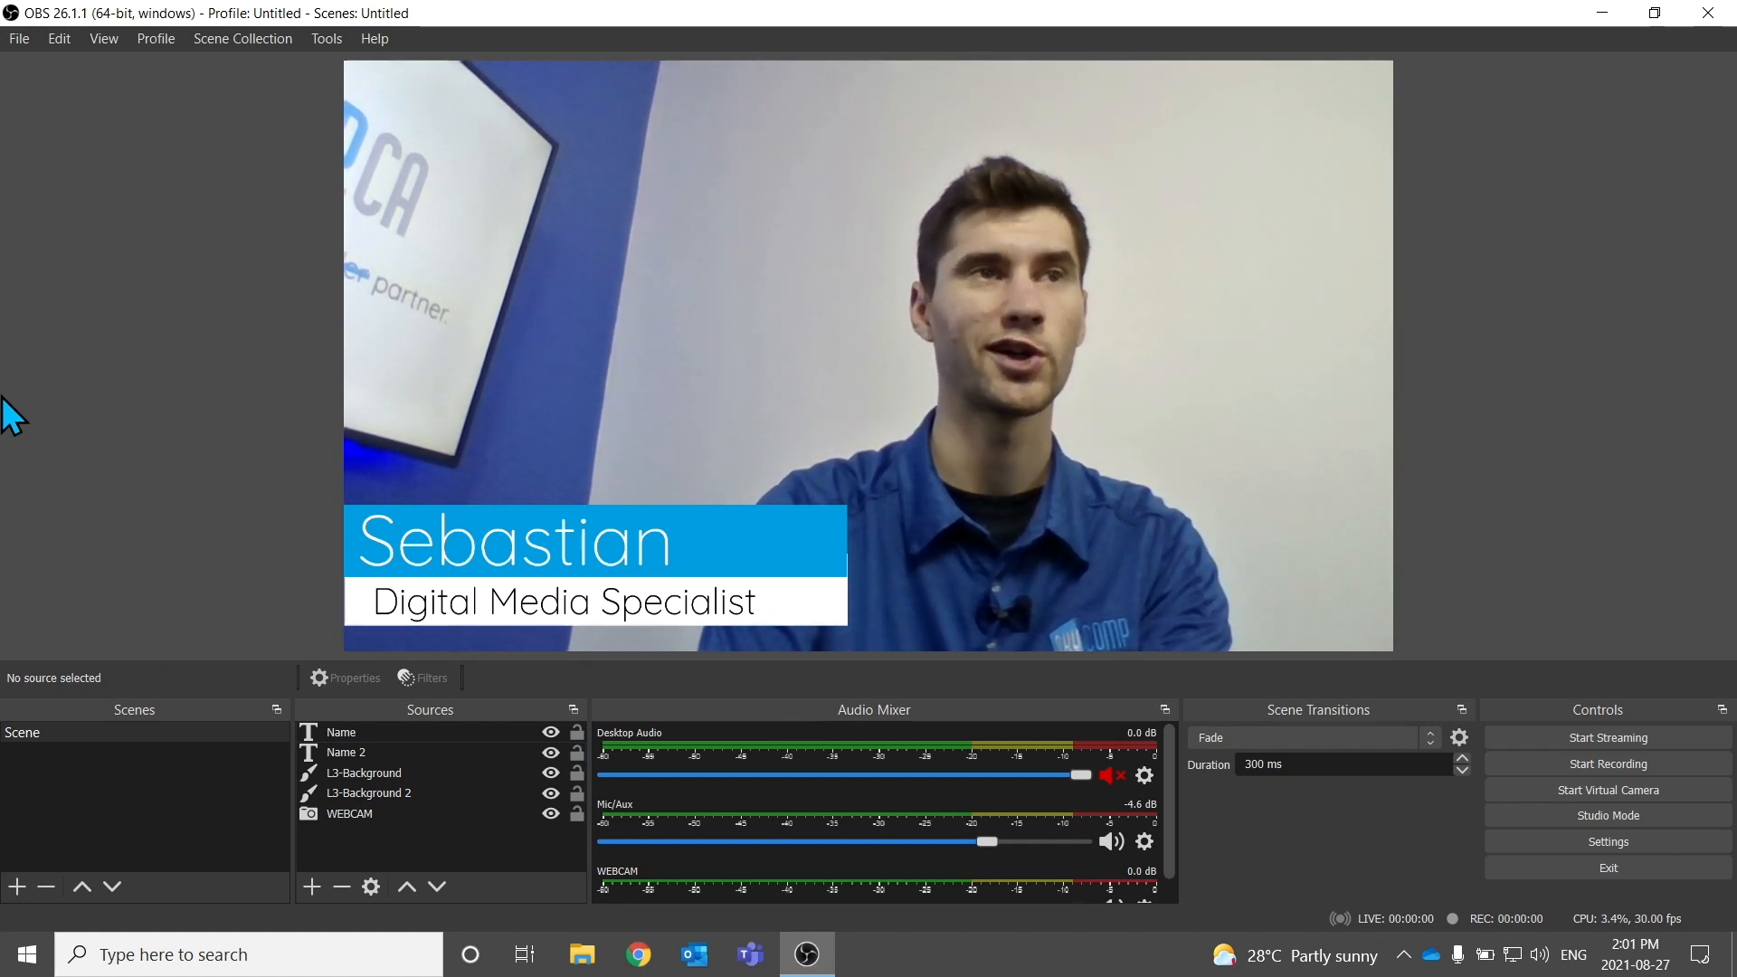
Shift the presenter's name slightly right on the blue bar so its left edge lines up with the job title below
left_click(452, 812)
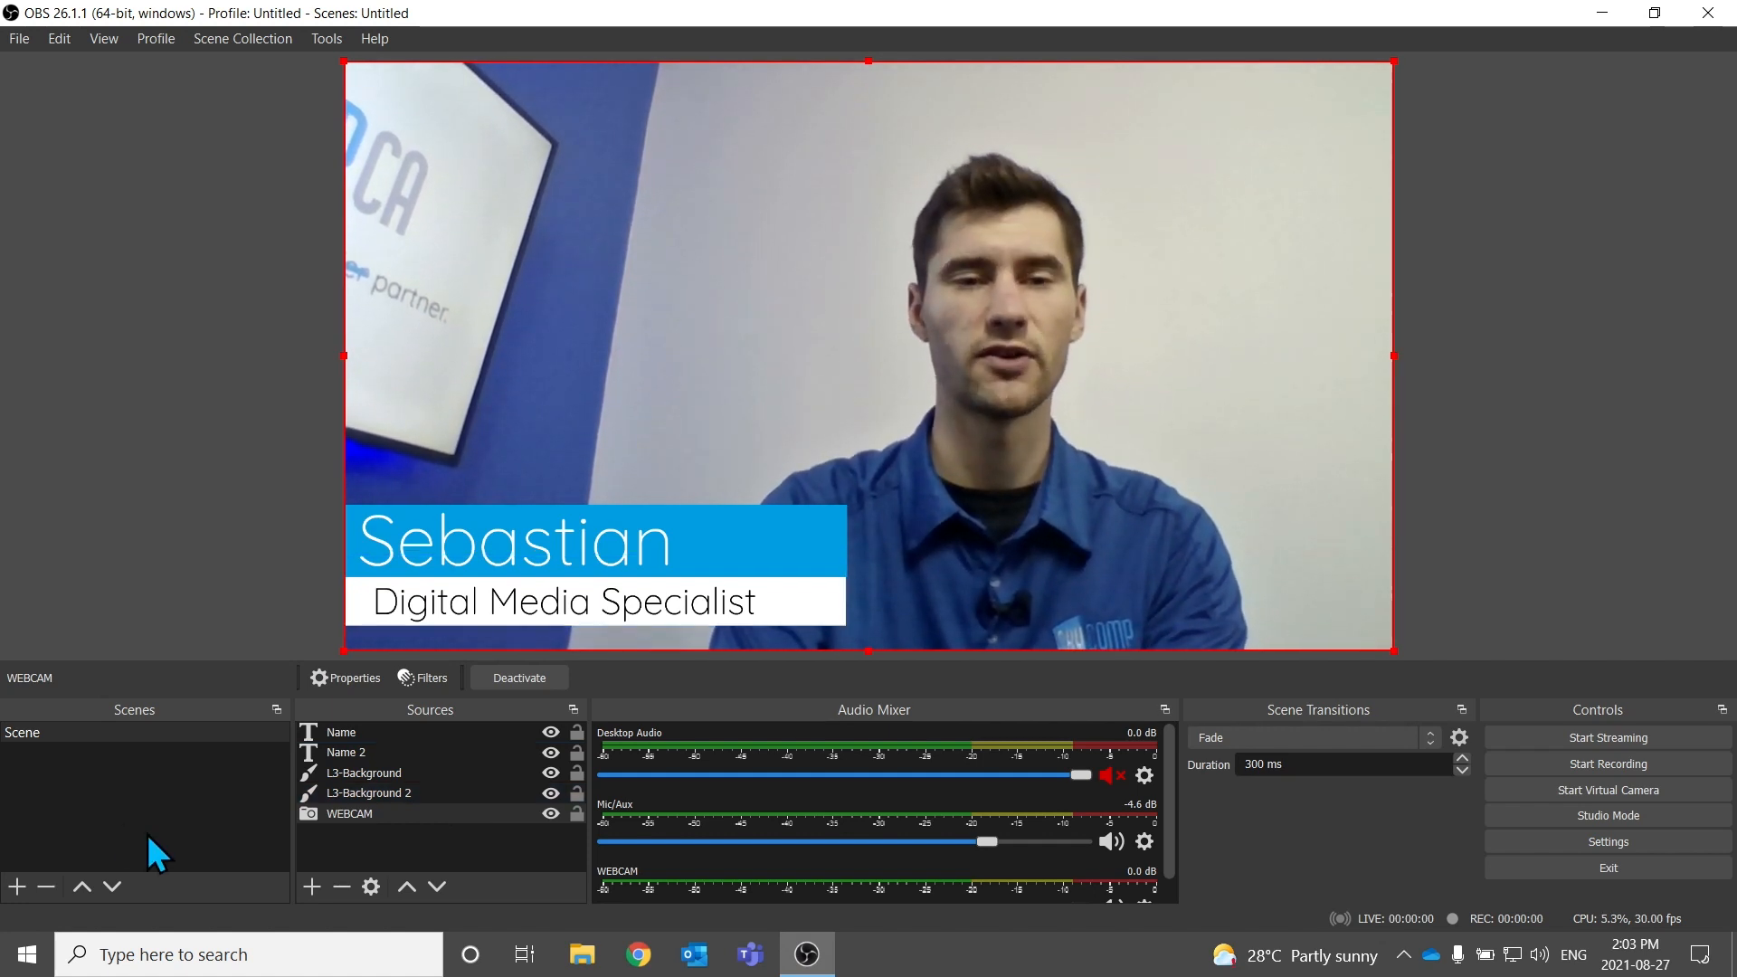
left_click(540, 554)
left_click_drag(538, 550, 528, 552)
left_click(600, 426)
left_click(478, 547)
left_click_drag(478, 549, 475, 554)
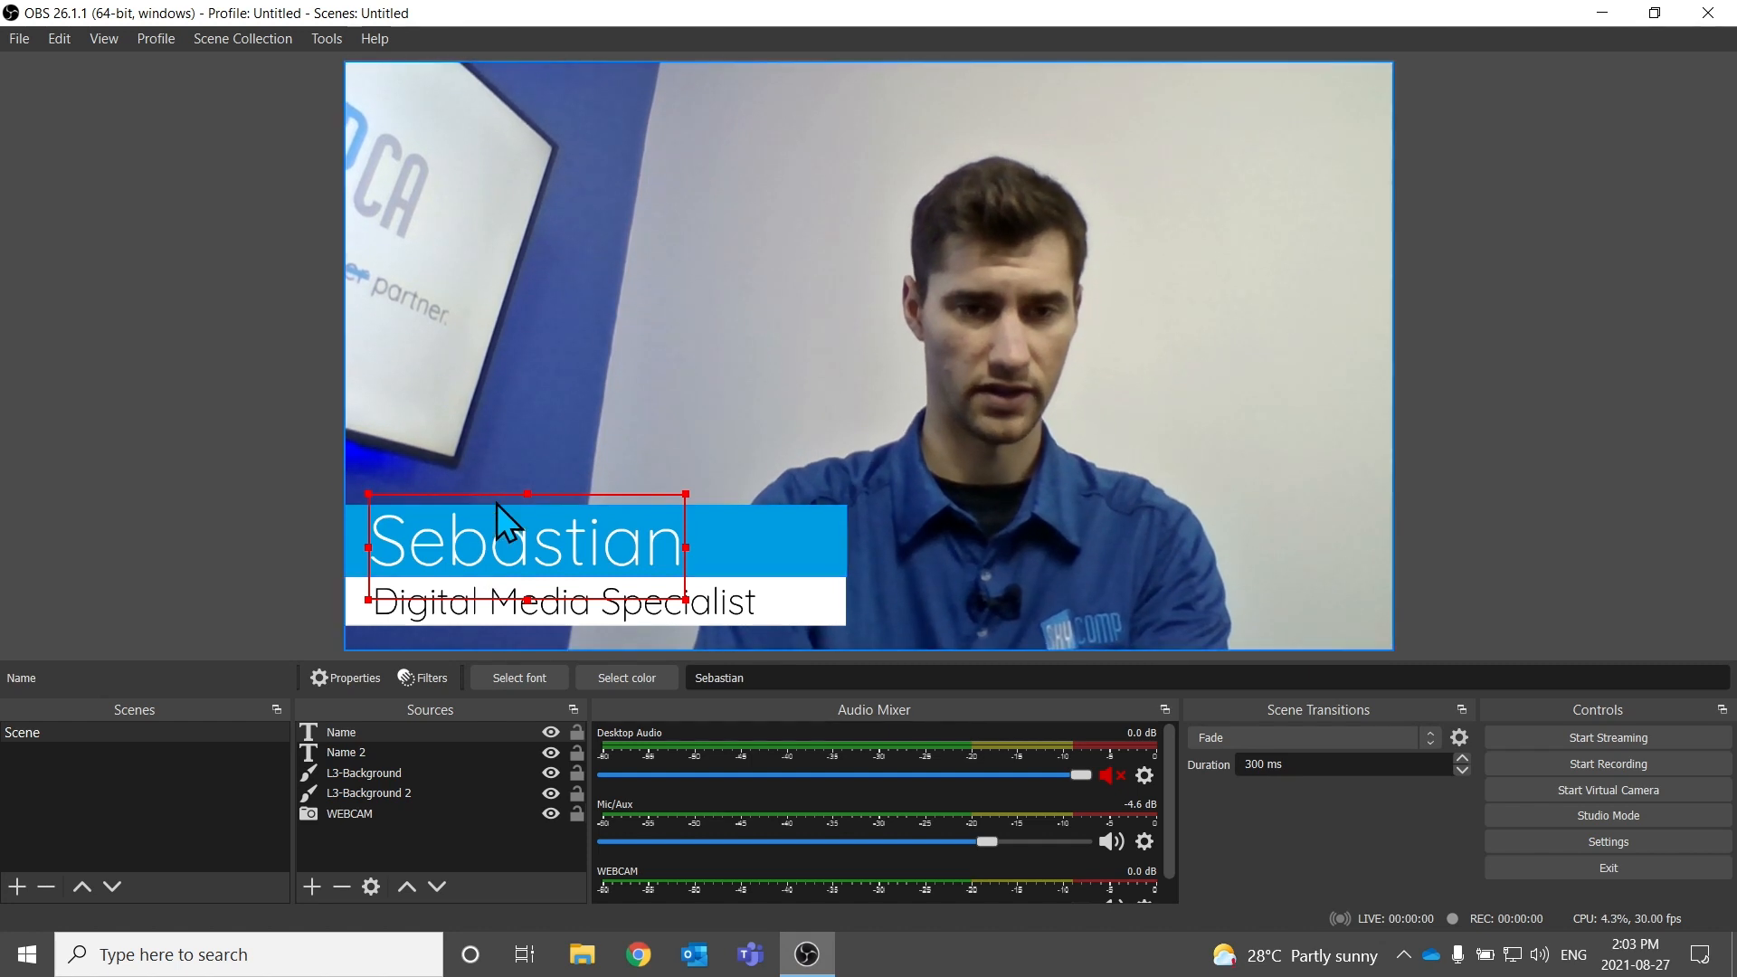
left_click(521, 447)
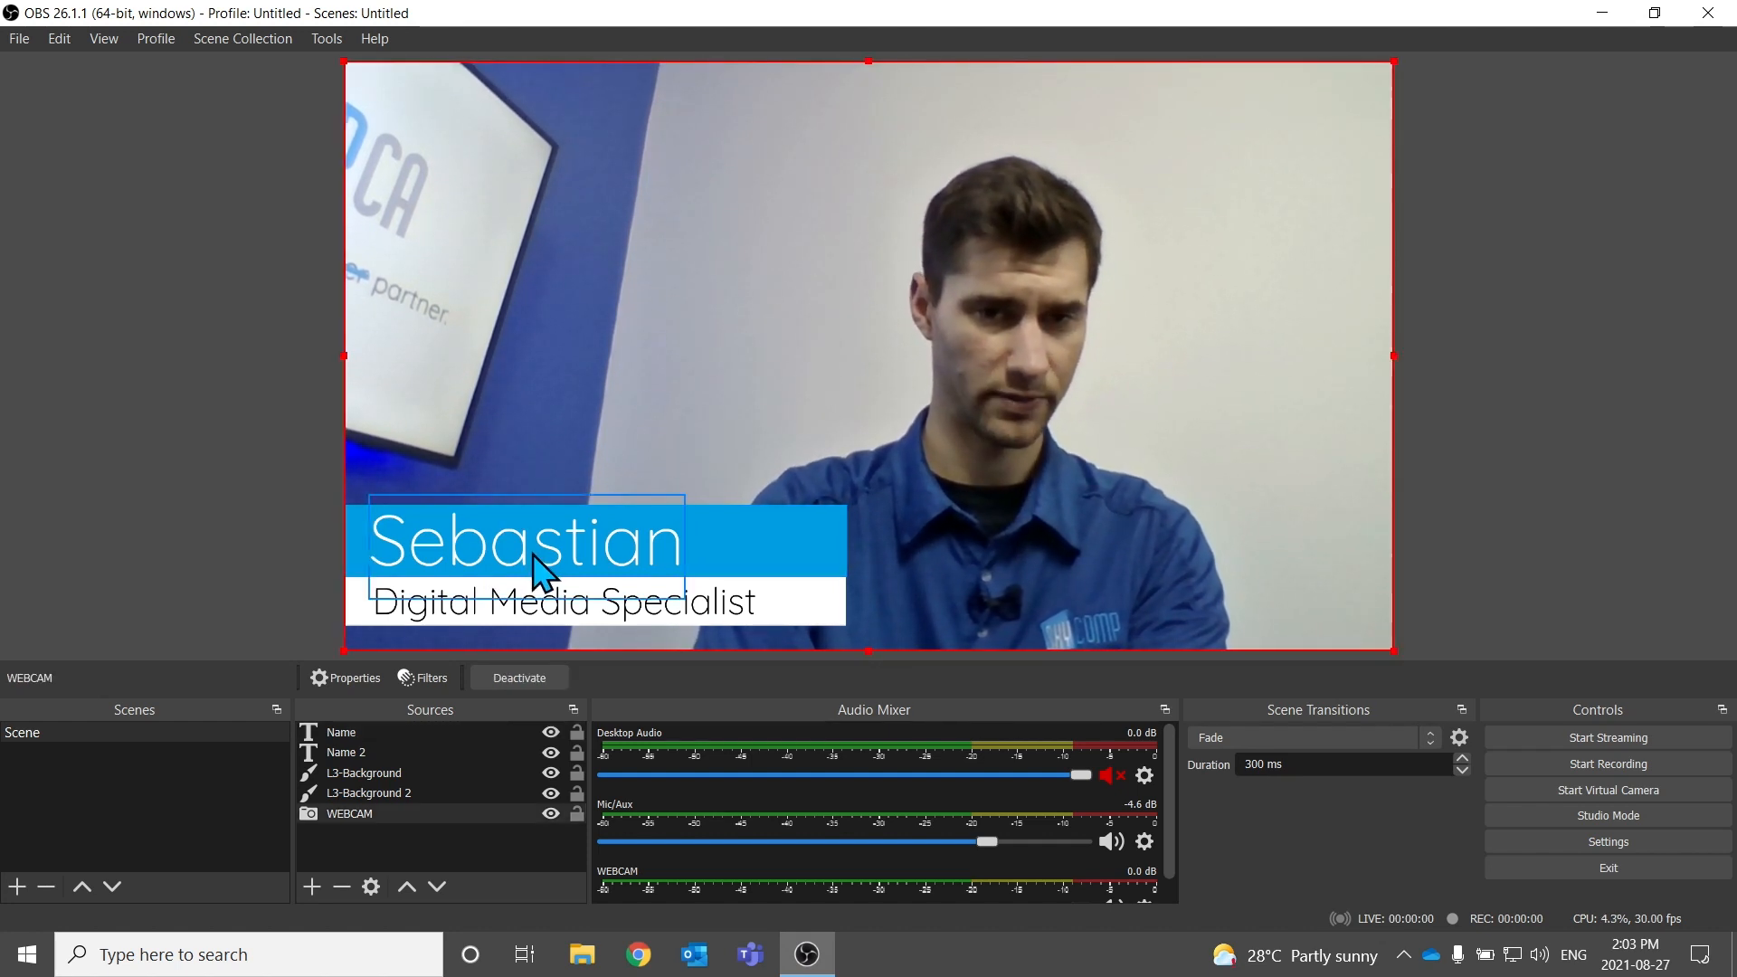
left_click(762, 534)
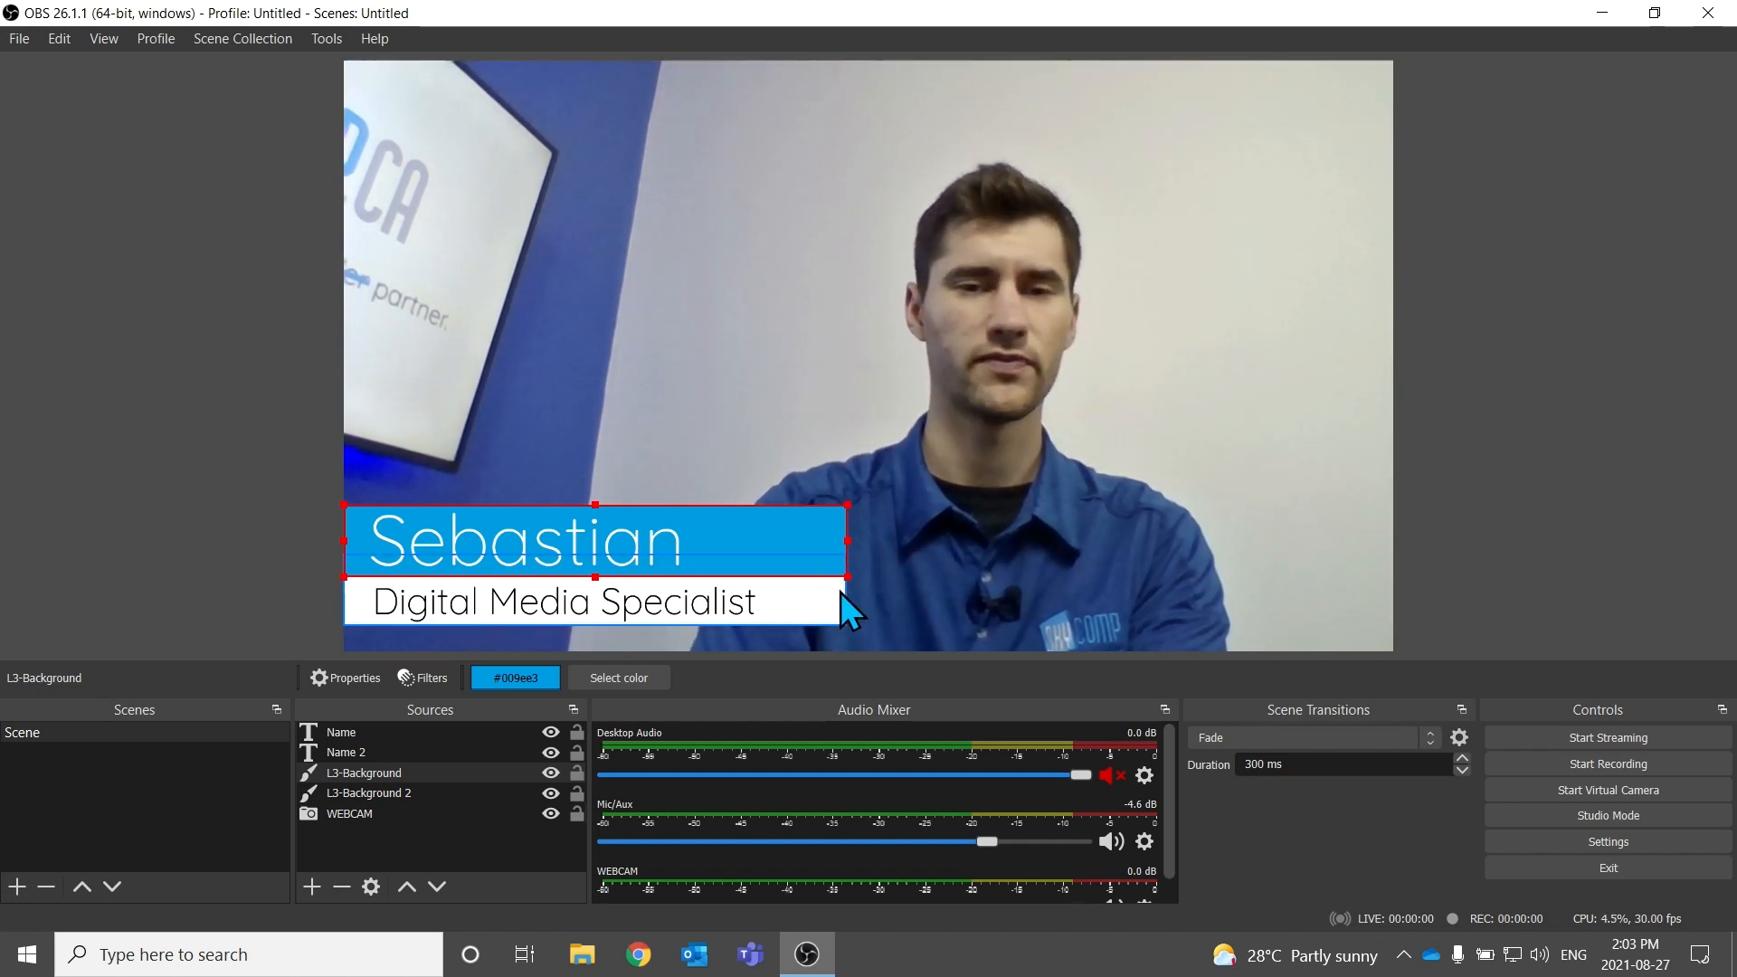
left_click(617, 677)
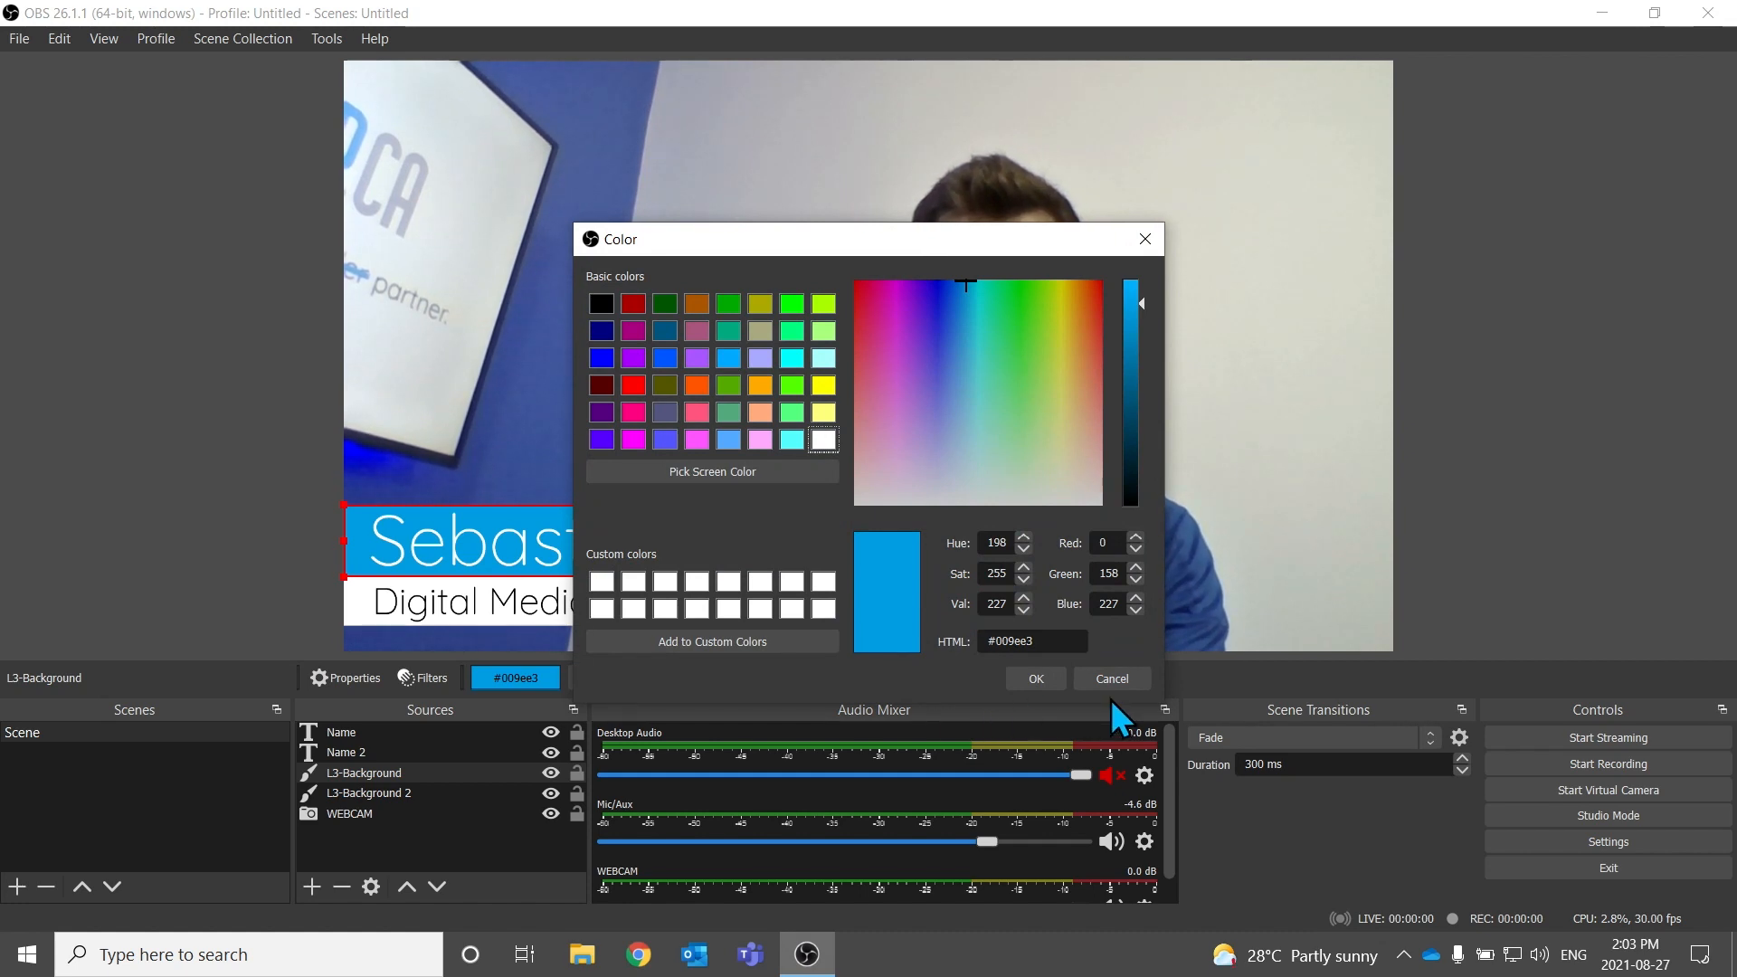
left_click(1113, 679)
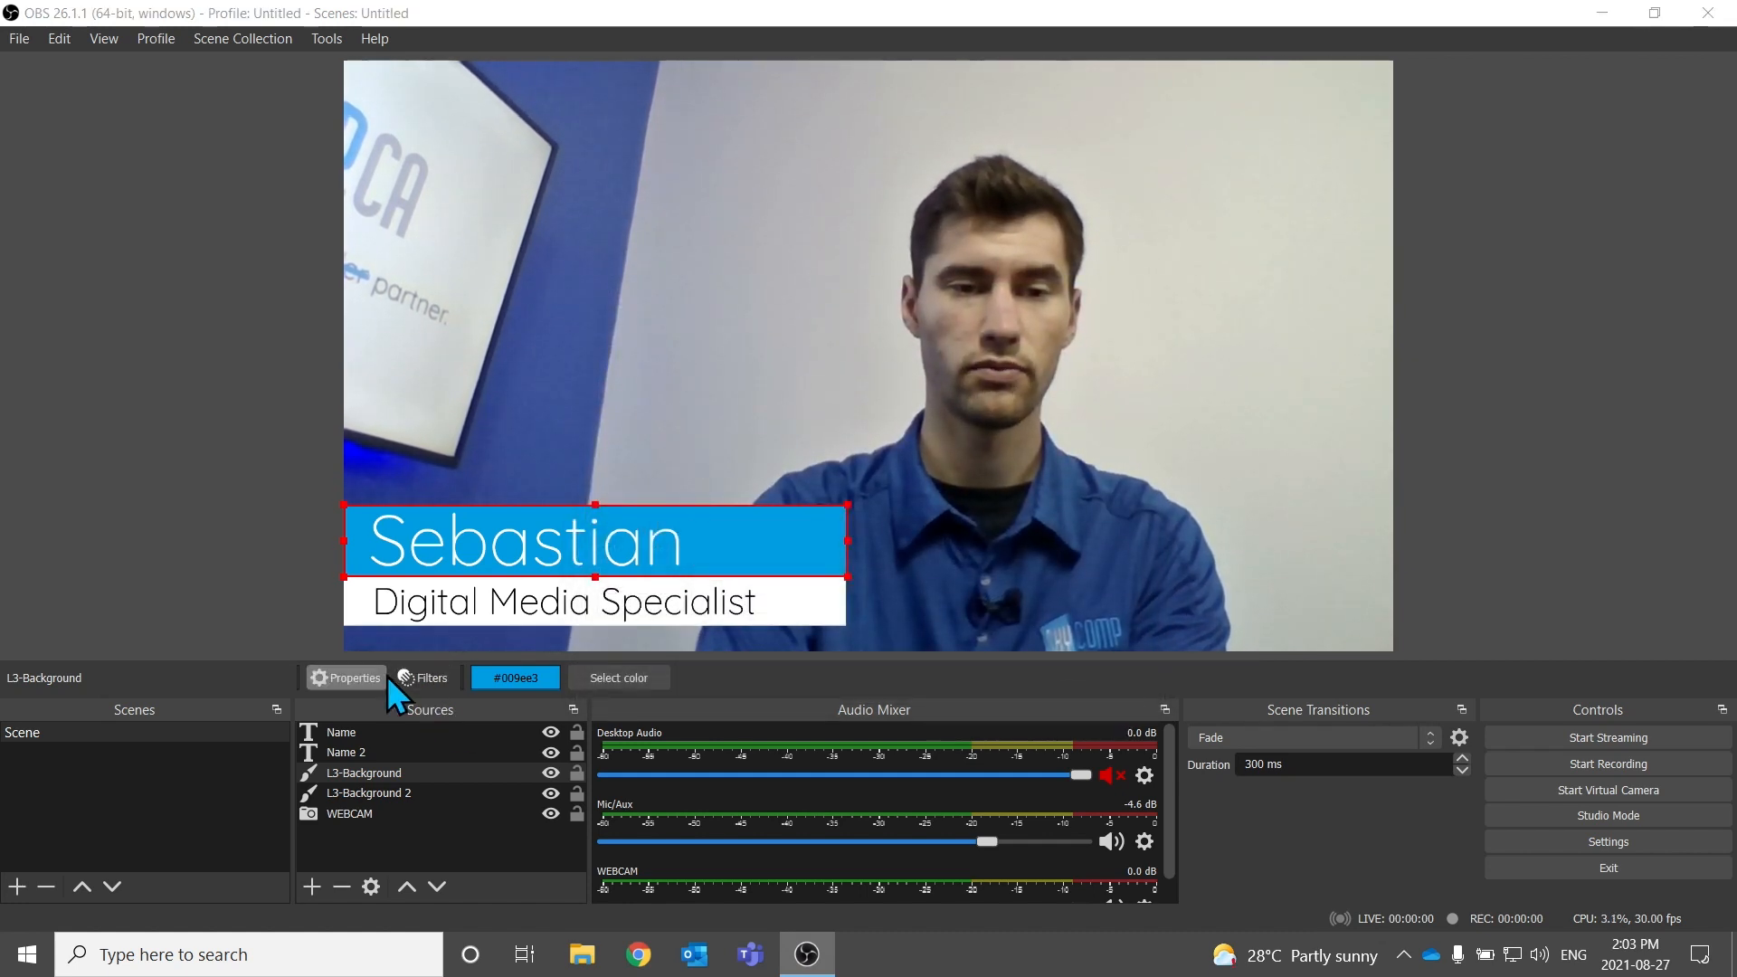
Set the width of the blue L3-Background bar to 6
left_click(375, 678)
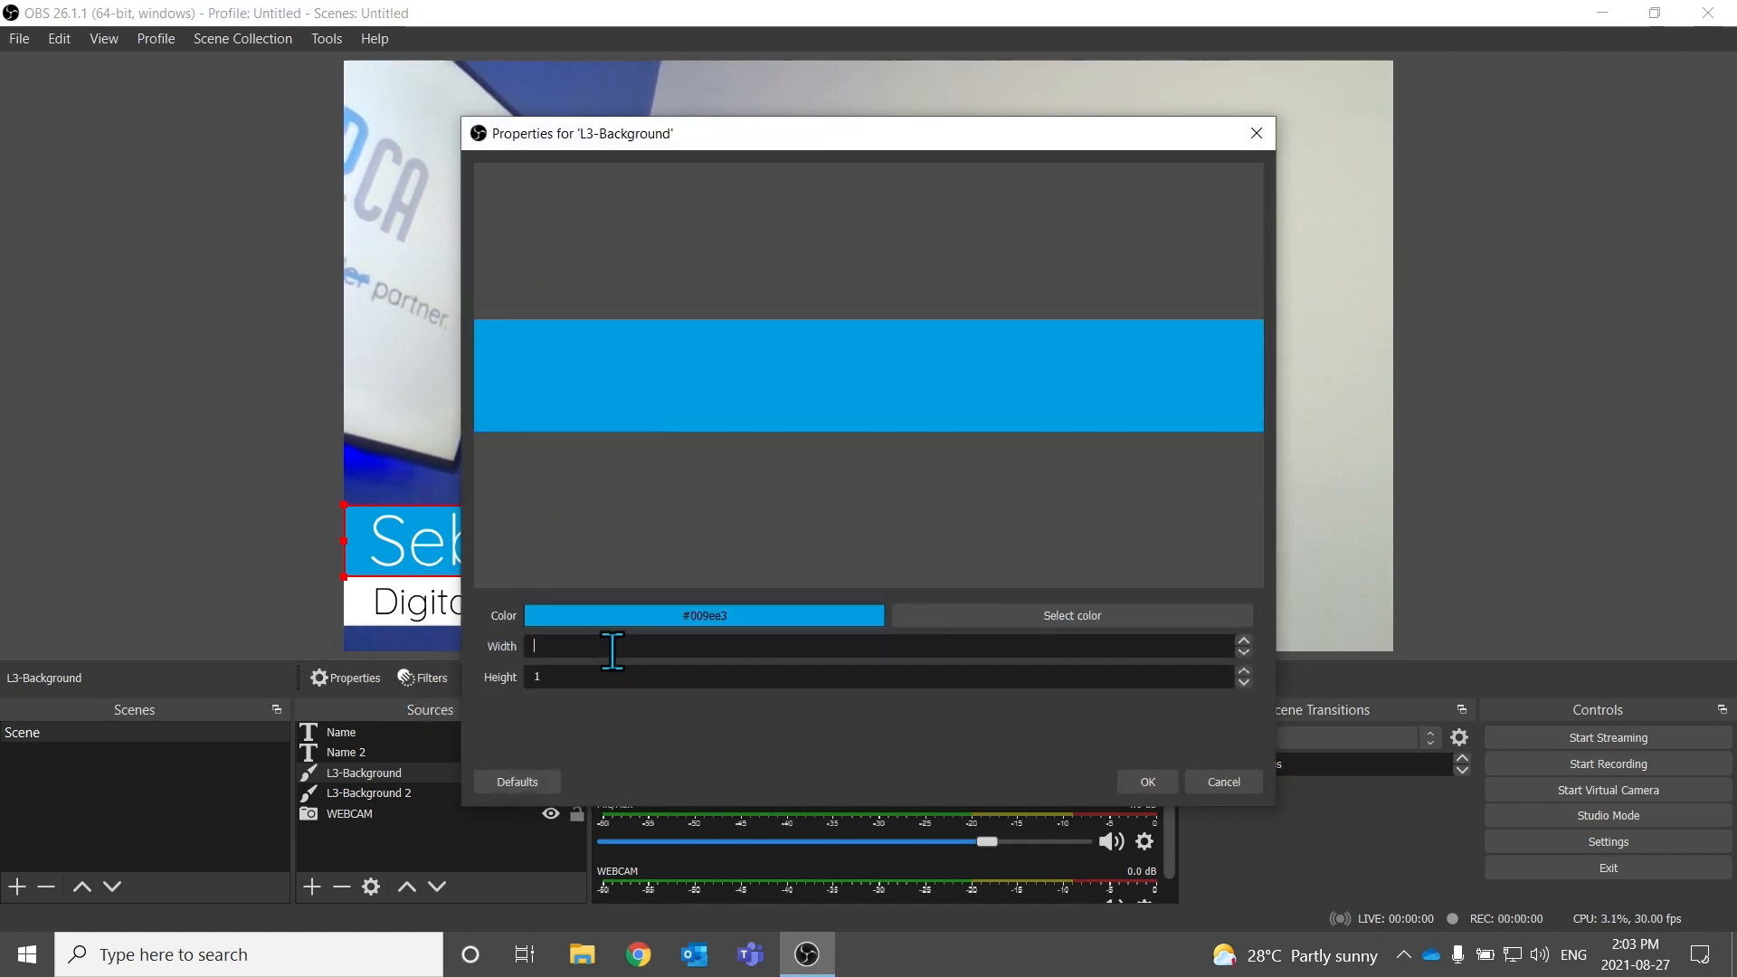
type("6")
left_click(1148, 782)
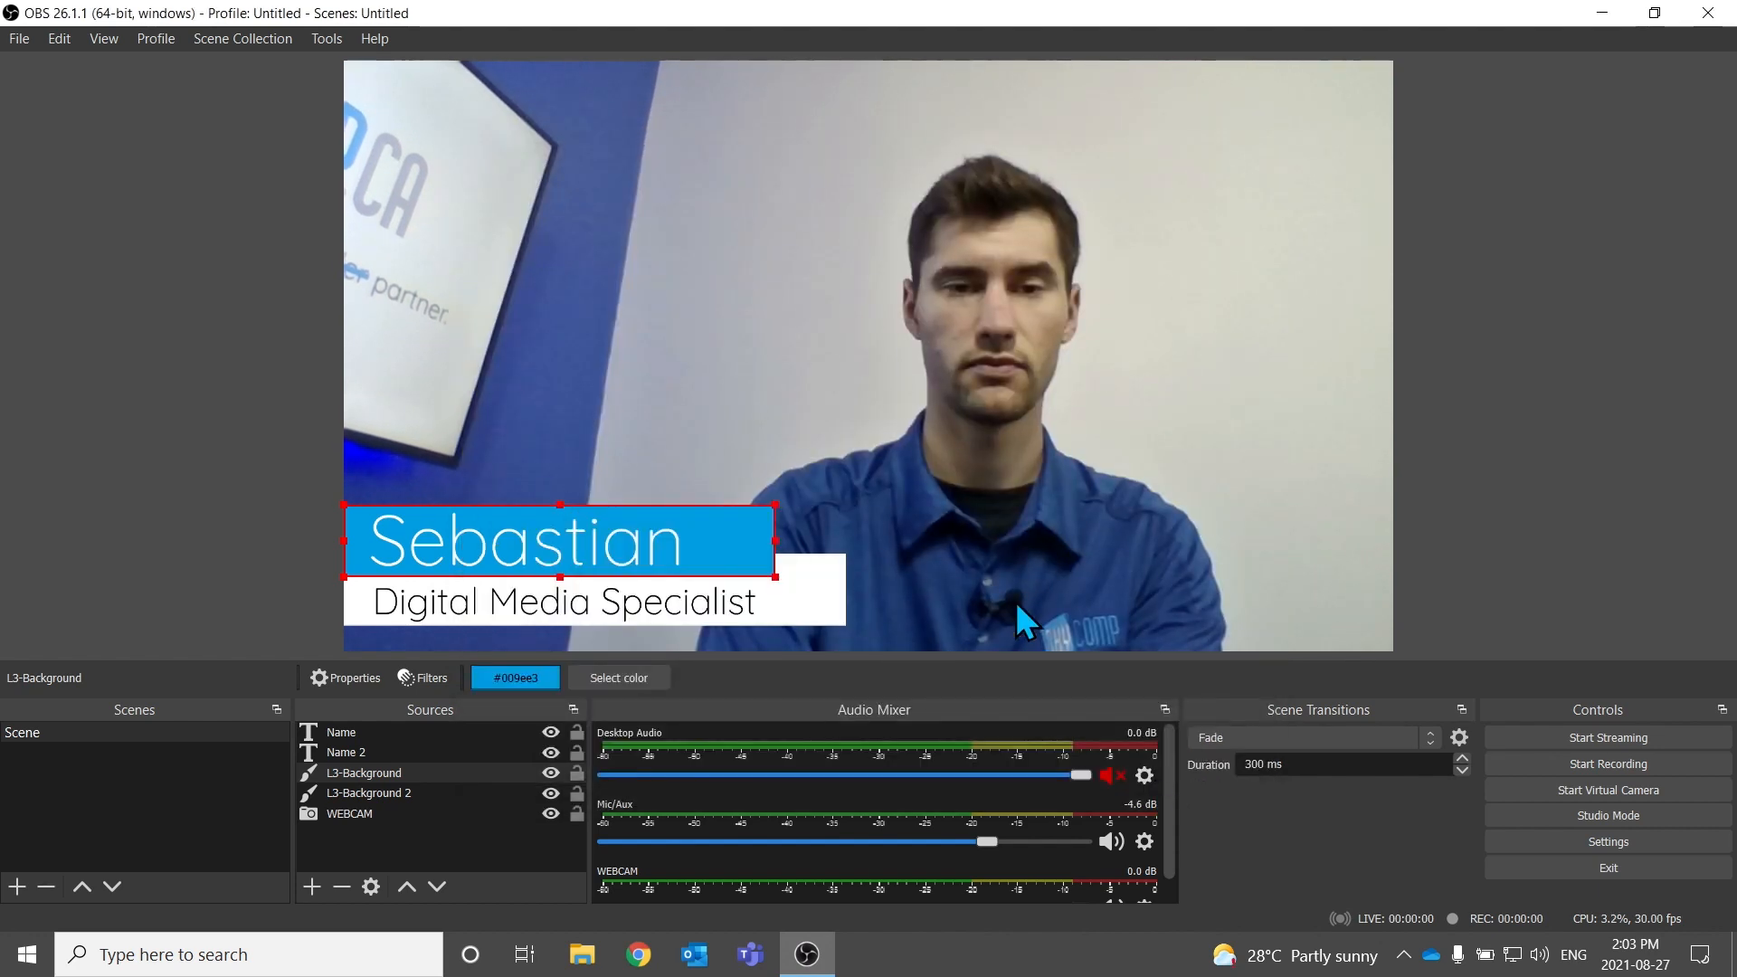
Shorten the blue L3-Background bar by setting its width to 5
left_click(362, 678)
key("BackSpace")
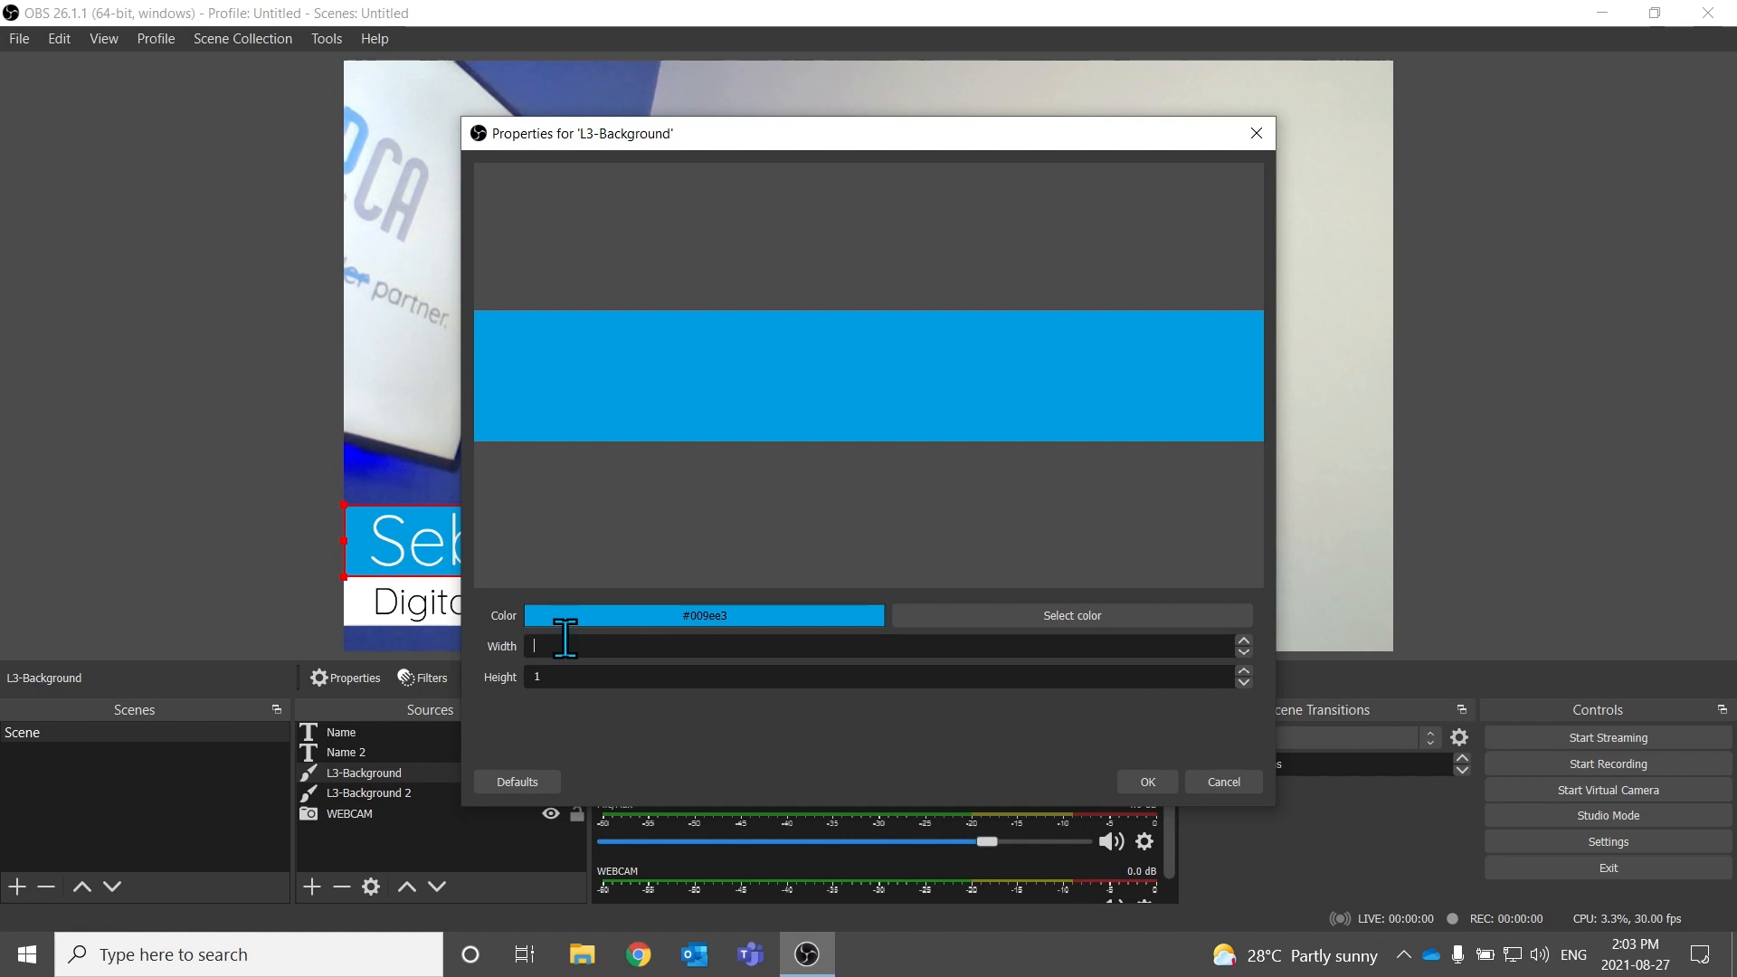
type("5")
left_click(1133, 780)
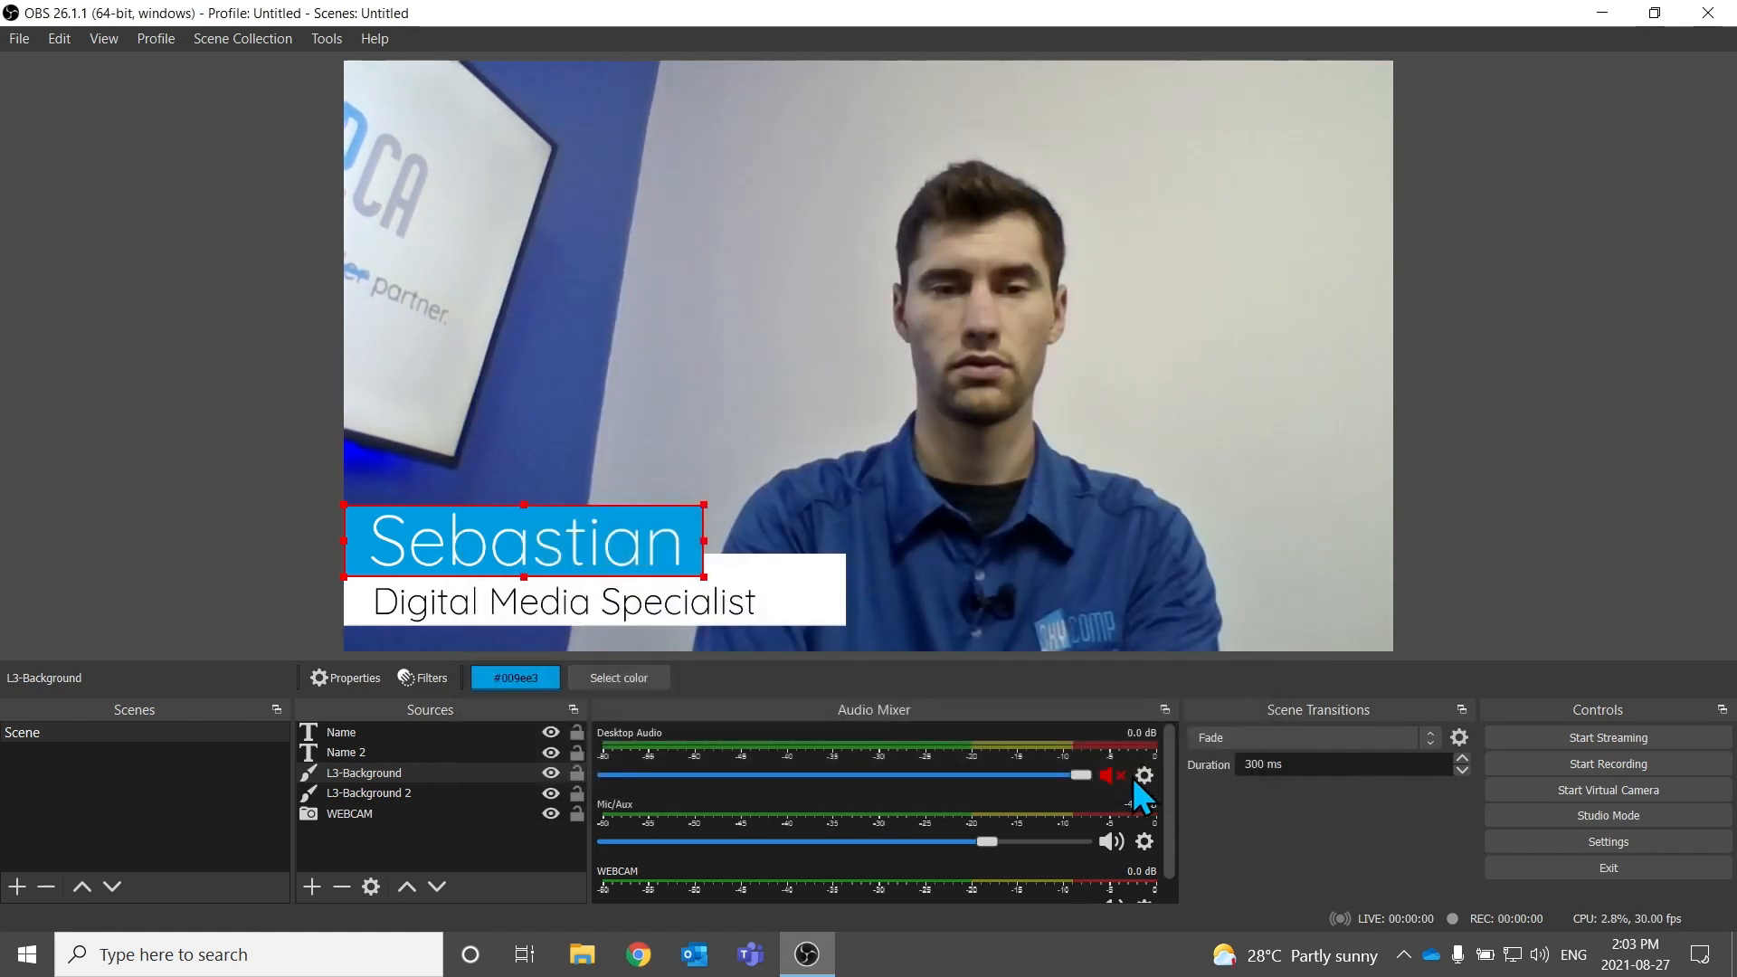
left_click(913, 488)
Set the width of the white L3-Background 2 bar to 5 to match the blue bar
left_click(819, 588)
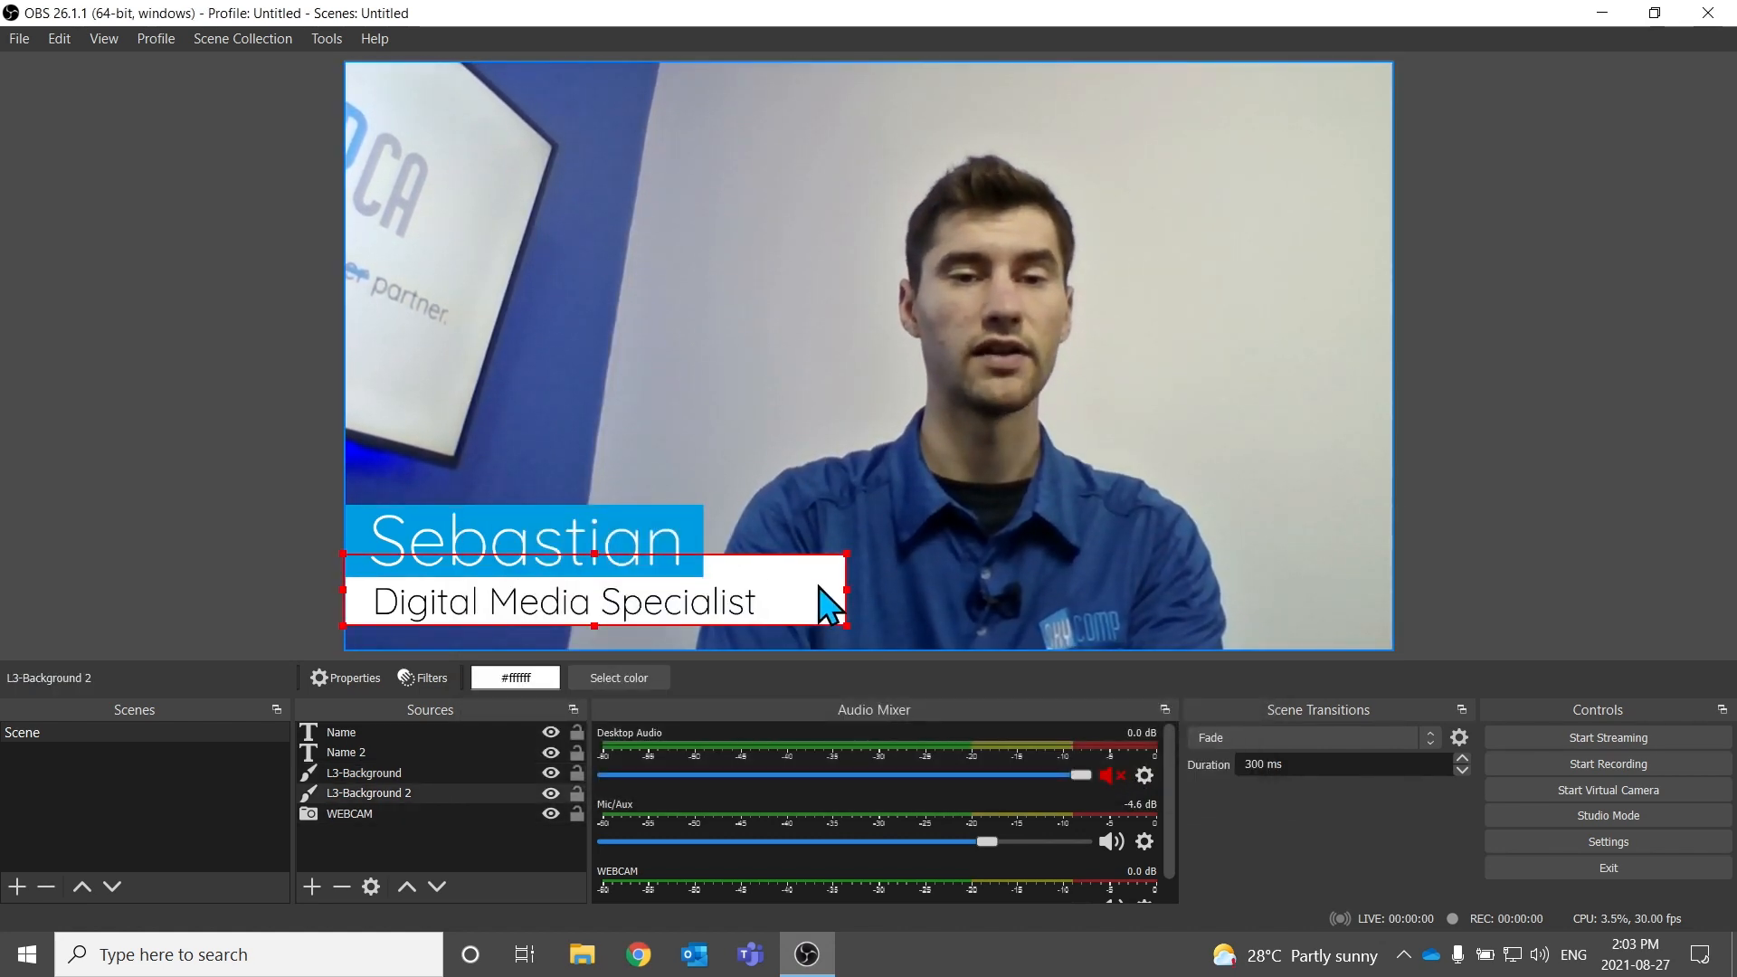
left_click(349, 679)
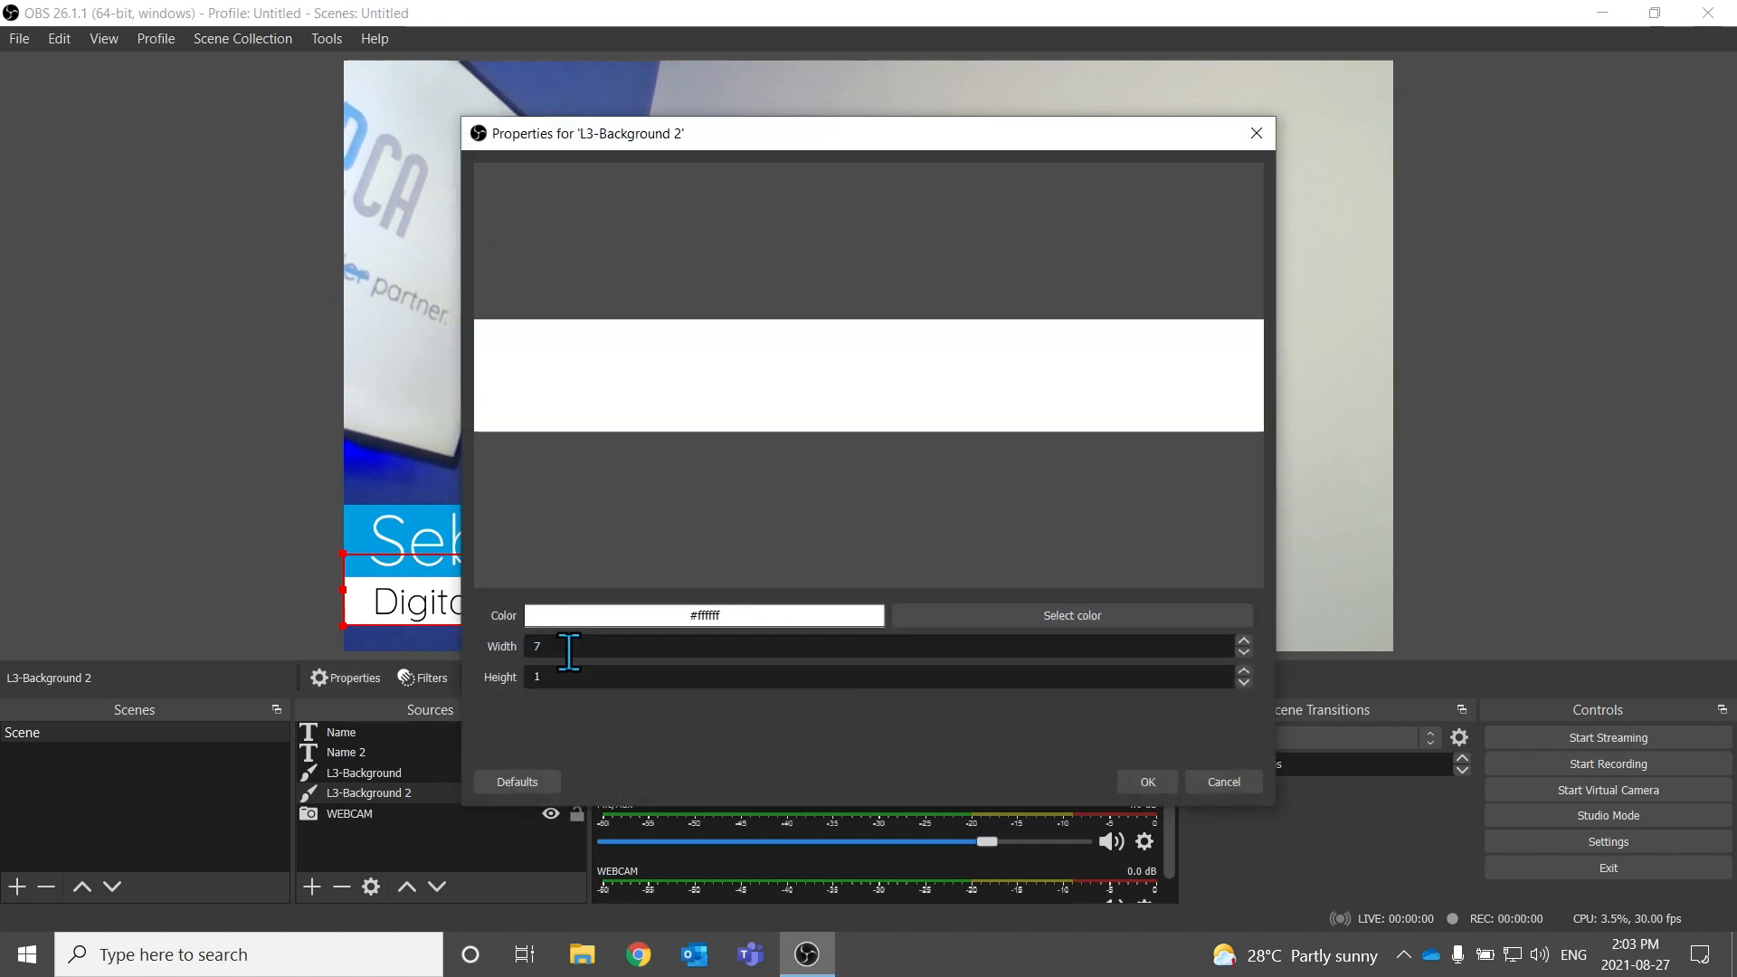
key("BackSpace")
type("5")
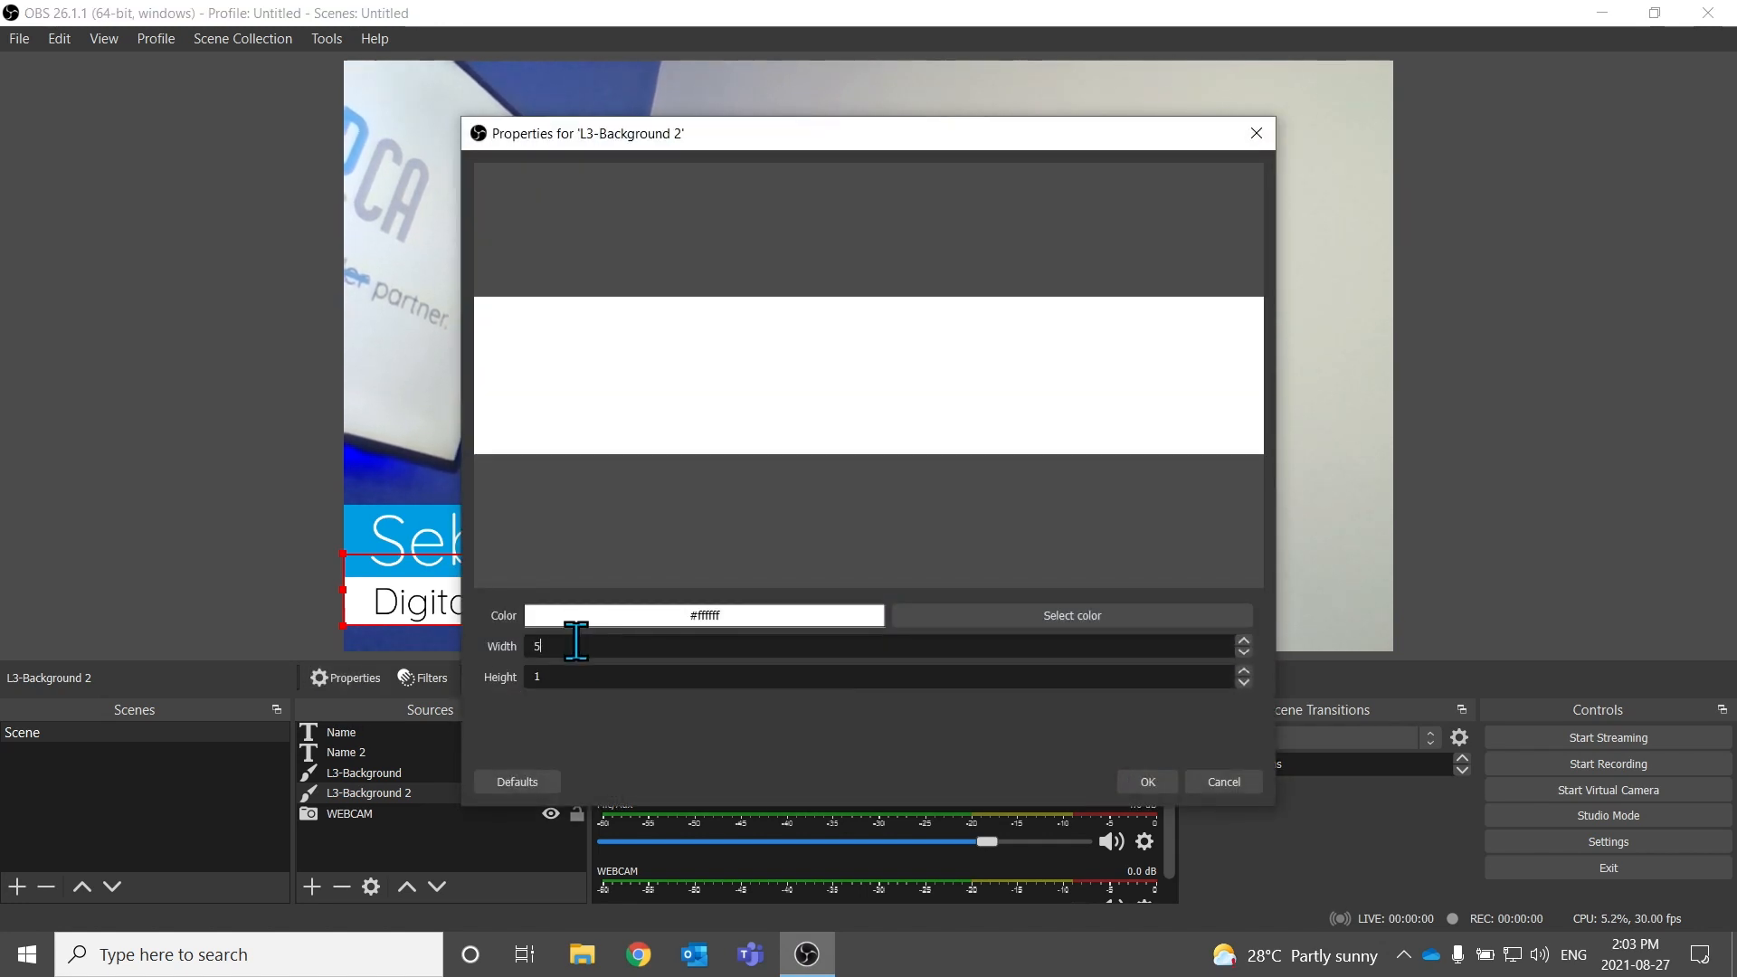
left_click(1148, 784)
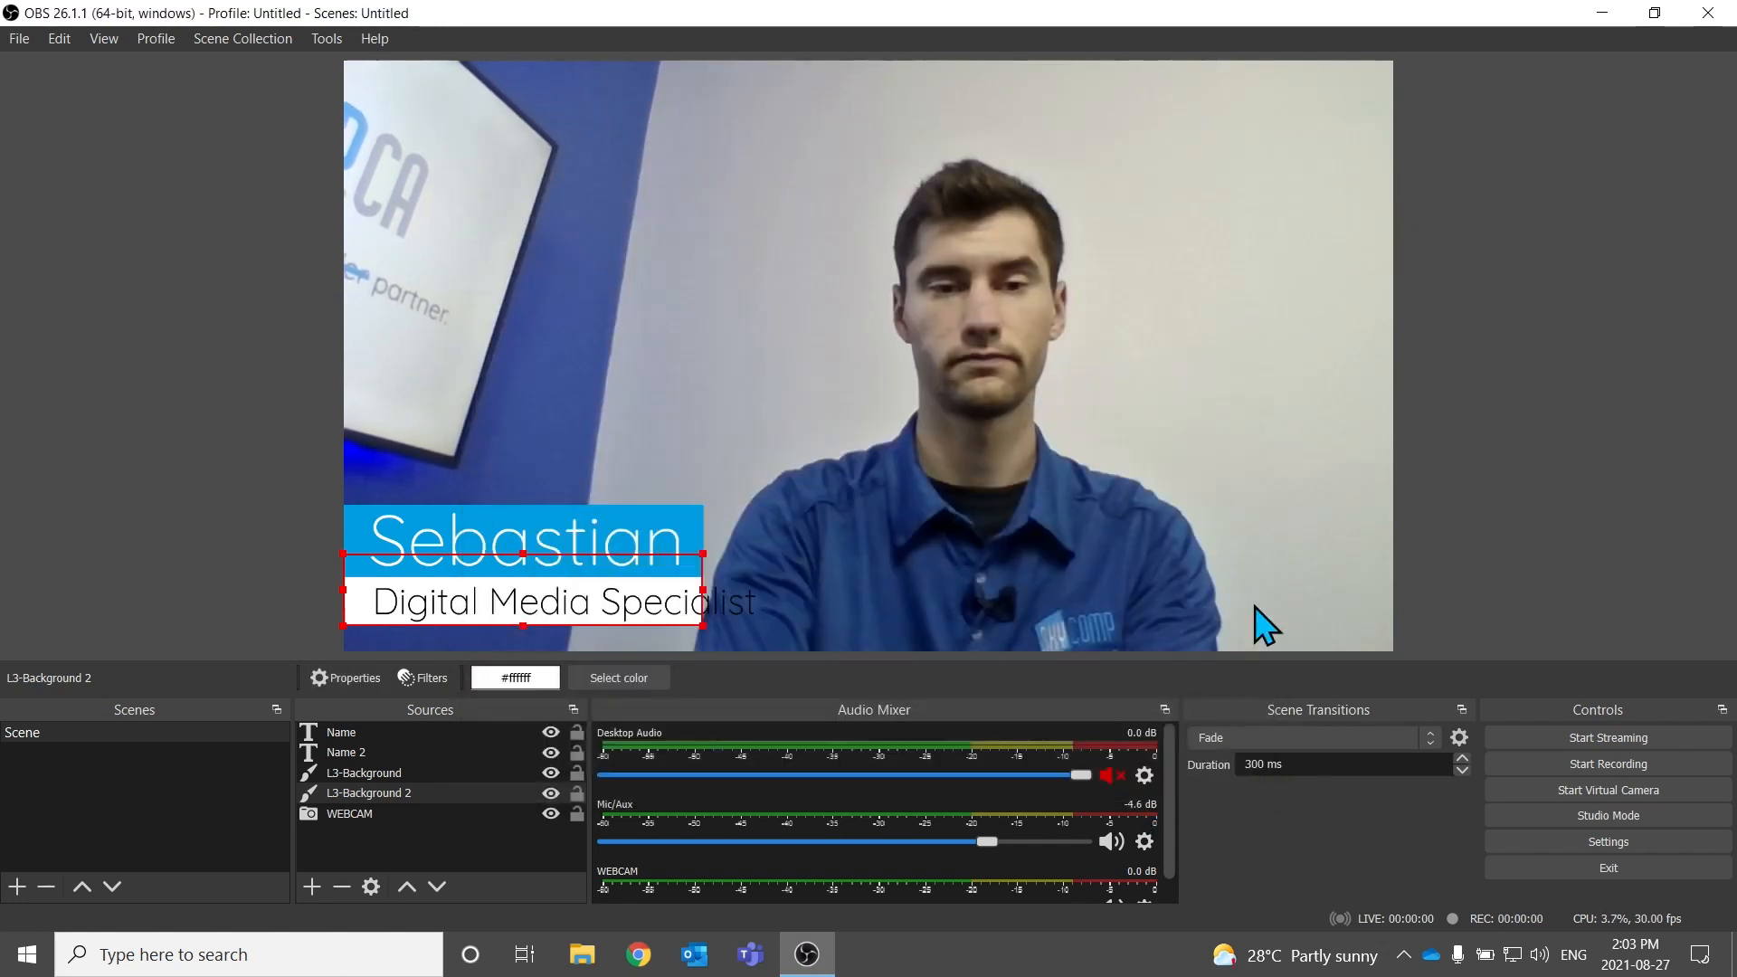
left_click(1283, 531)
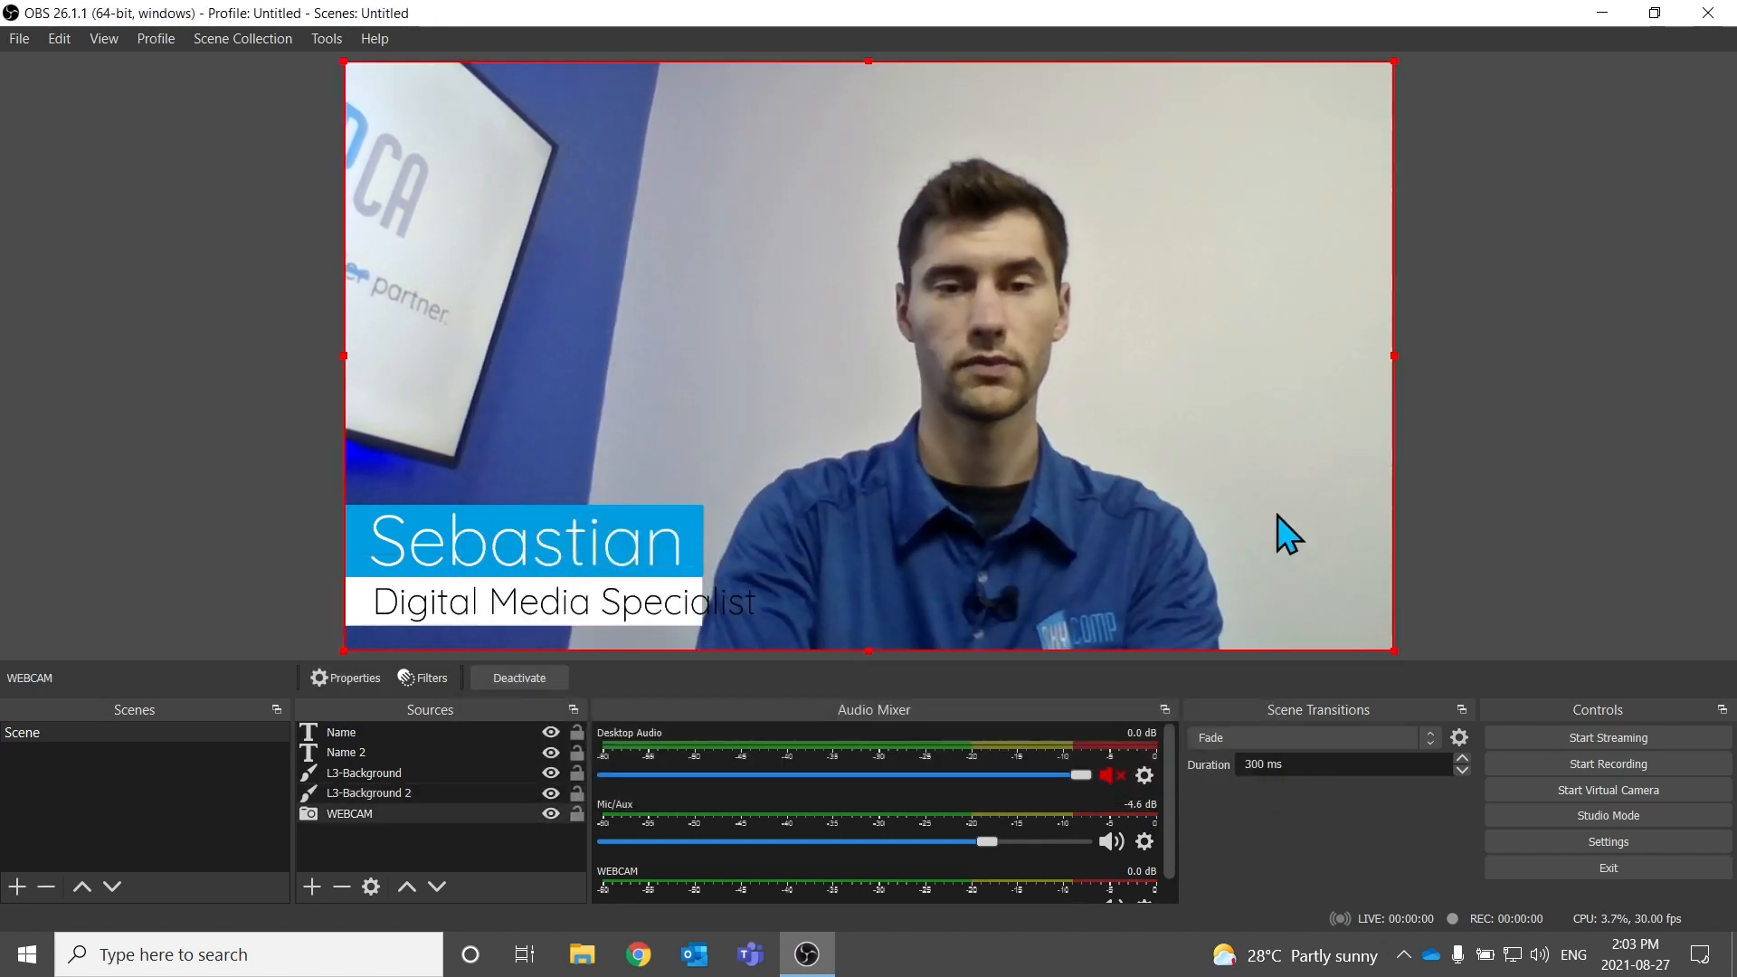
Set the font size of the "Digital Media Specialist" job title text to 48
left_click(548, 611)
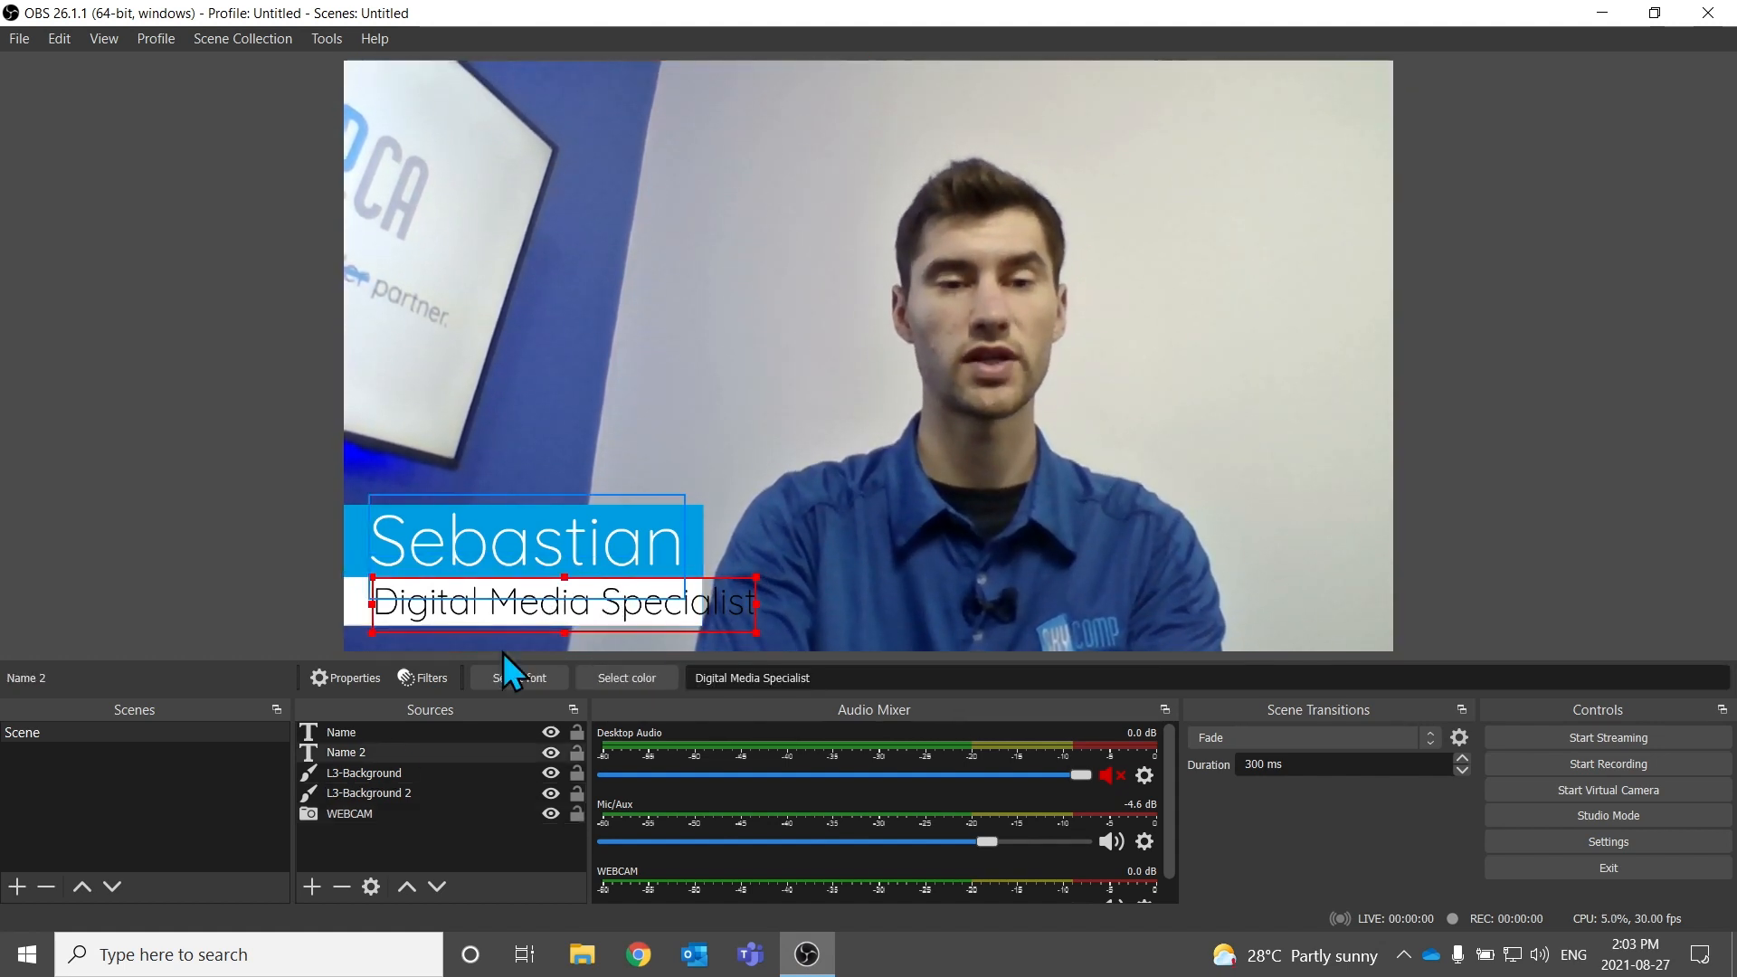
left_click(584, 677)
left_click(1109, 684)
left_click(518, 676)
left_click_drag(1132, 354, 1135, 317)
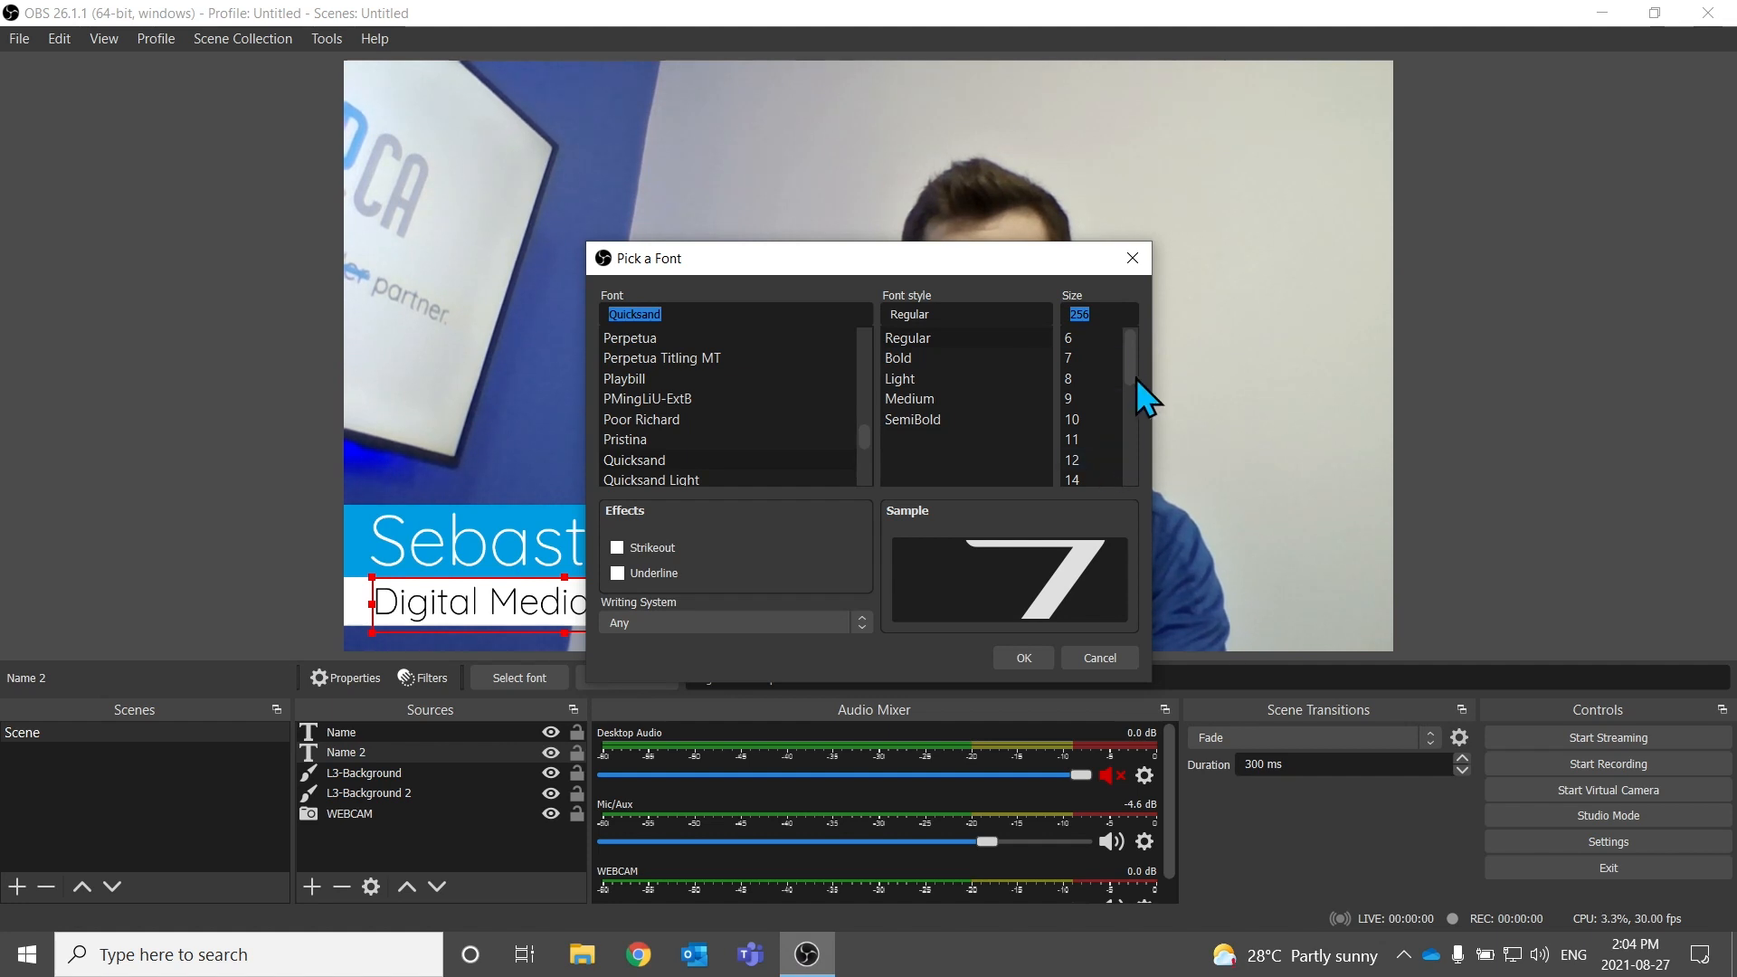
left_click(1090, 442)
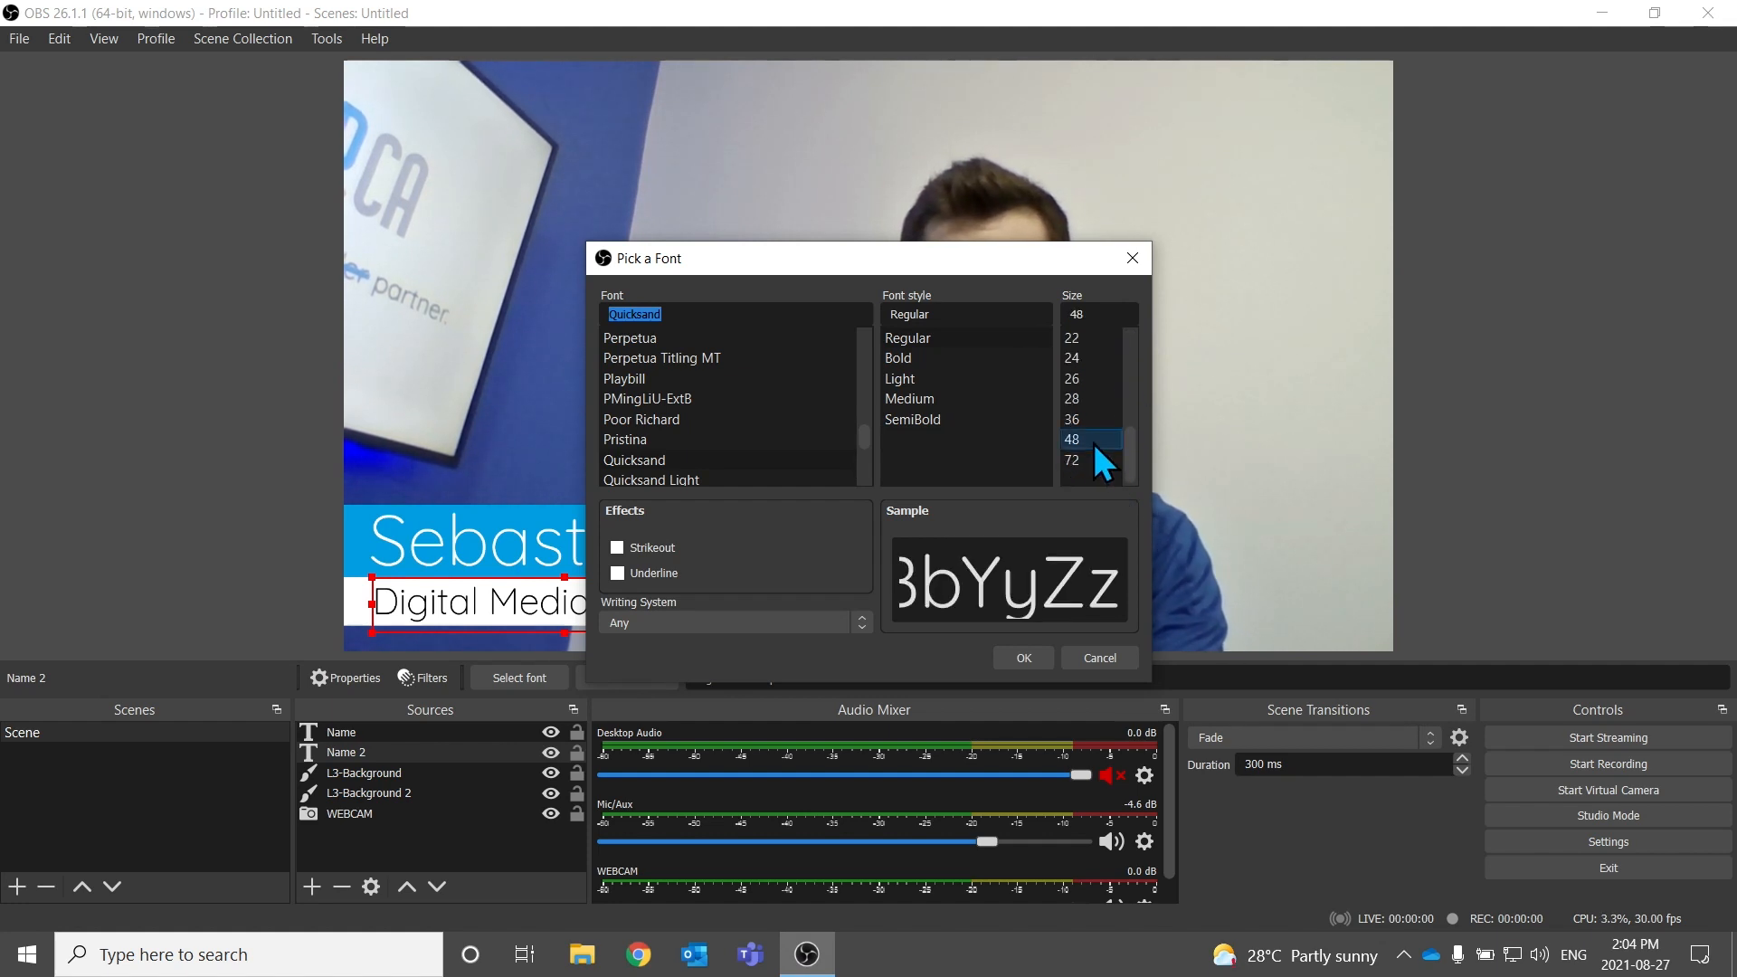
left_click(1023, 651)
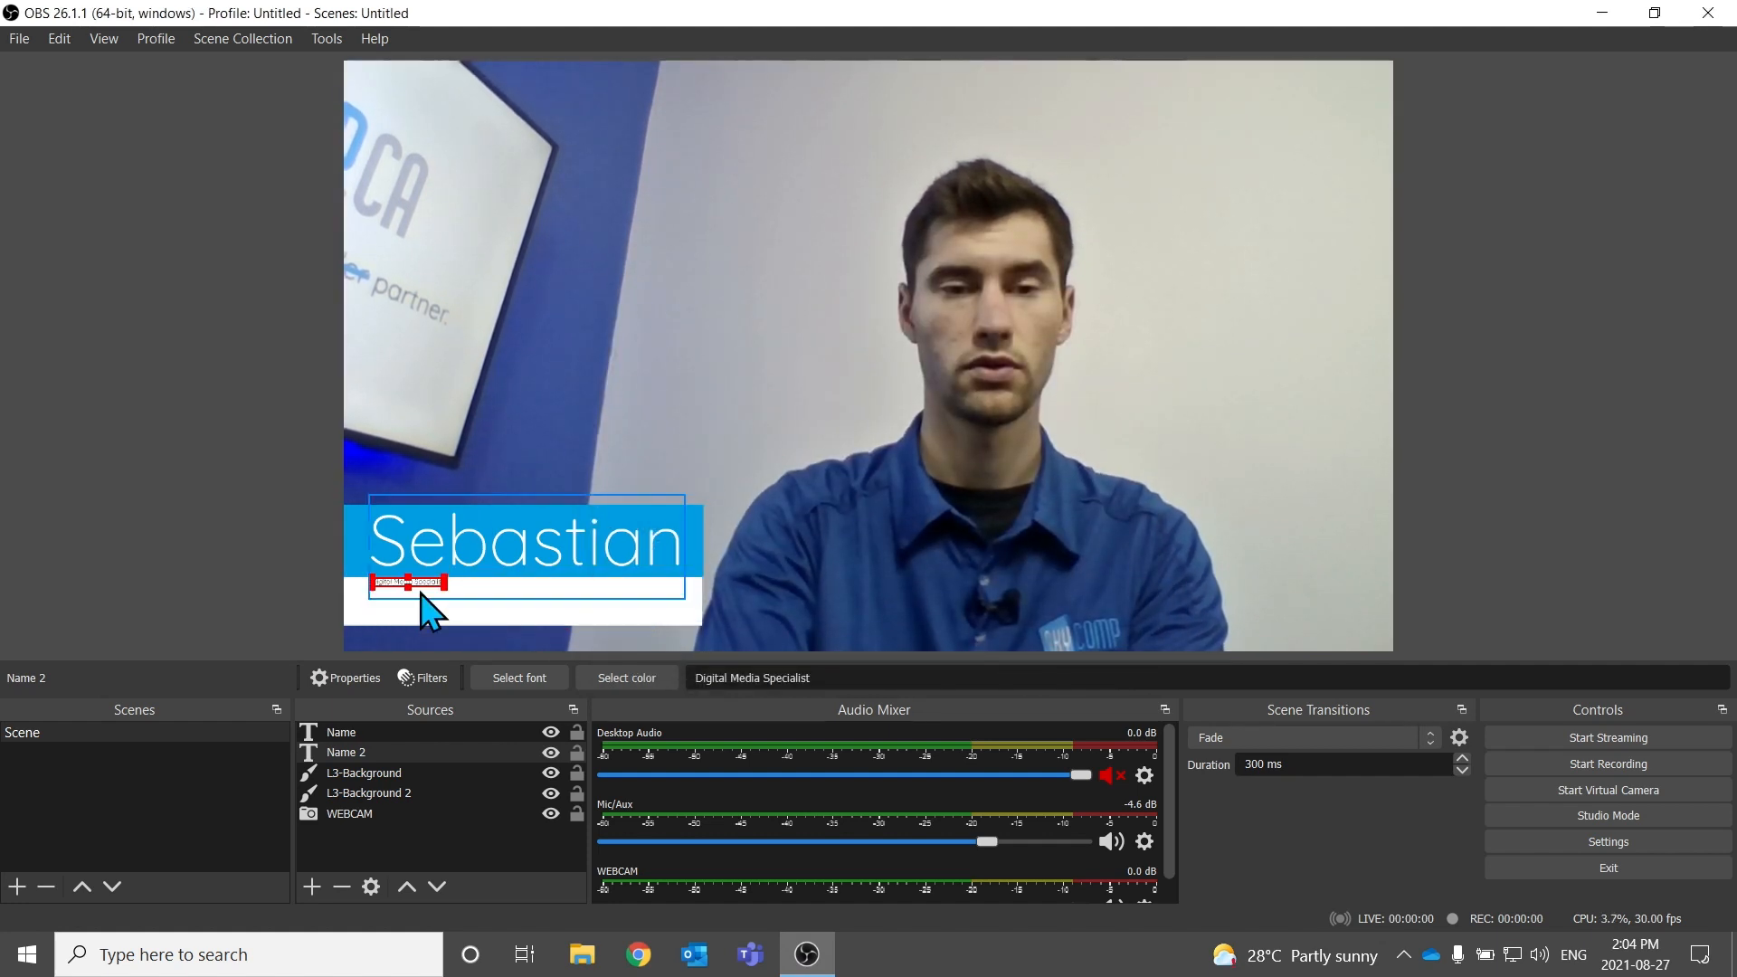
Enlarge the job title text to fit inside the white bar and nudge it down slightly to centre it vertically
left_click_drag(447, 590, 666, 621)
left_click(725, 625)
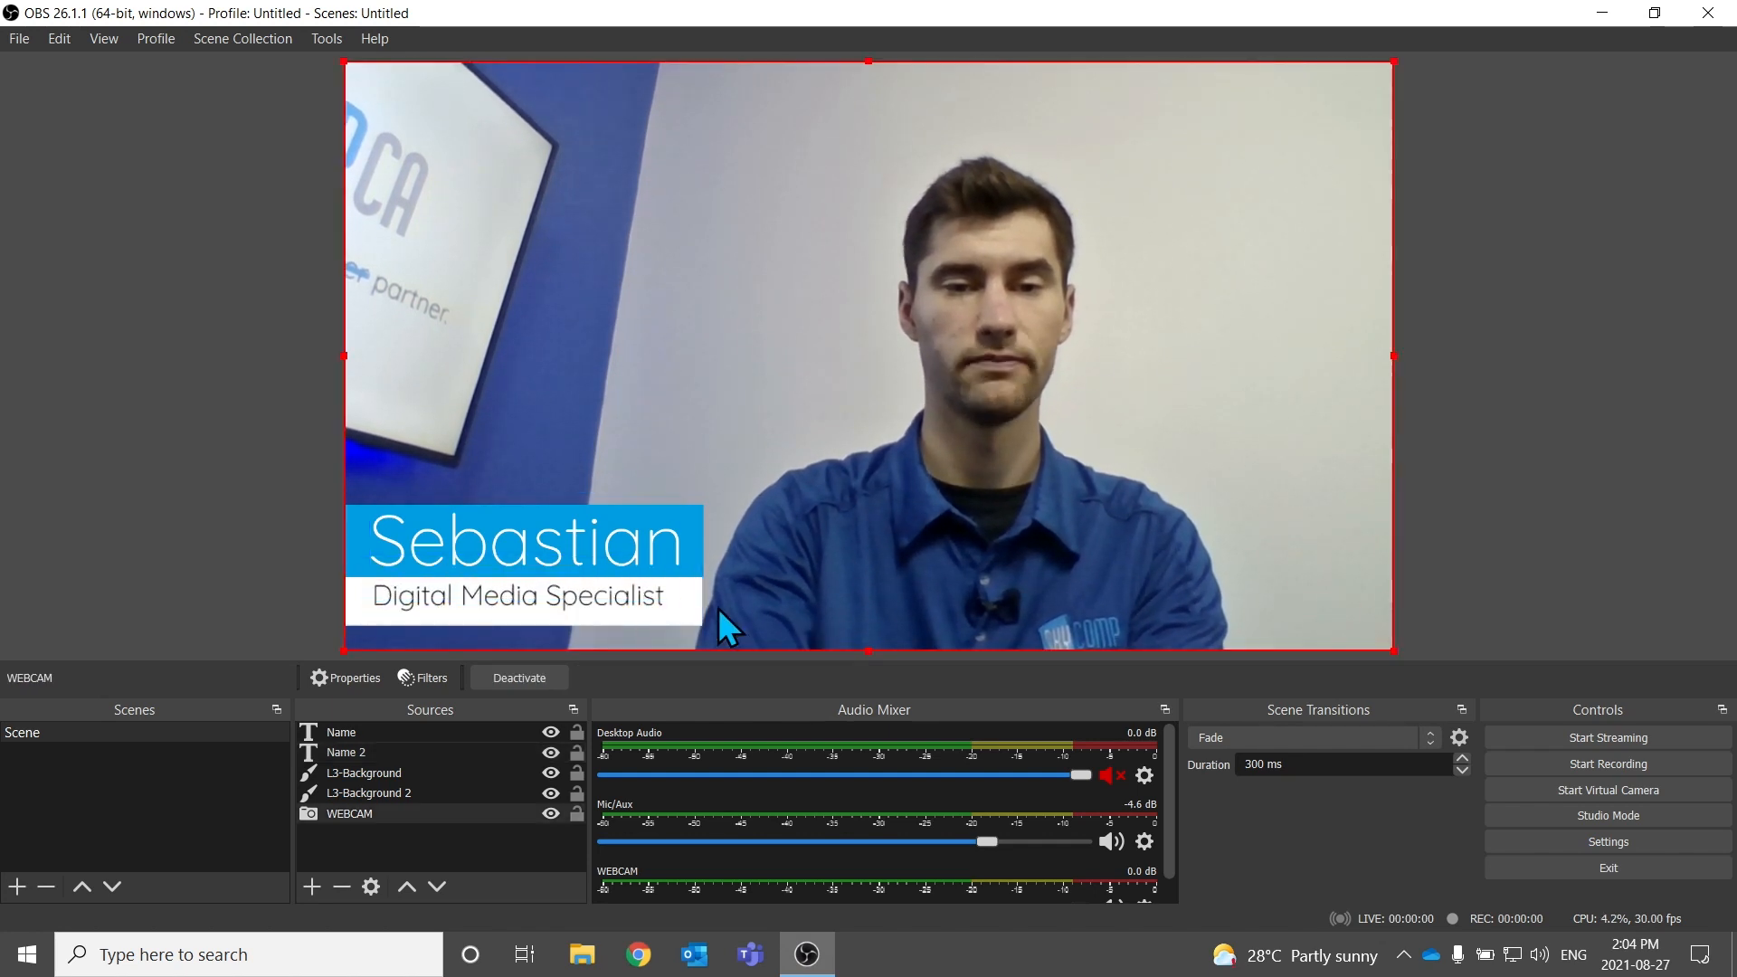
left_click(626, 586)
left_click(592, 603)
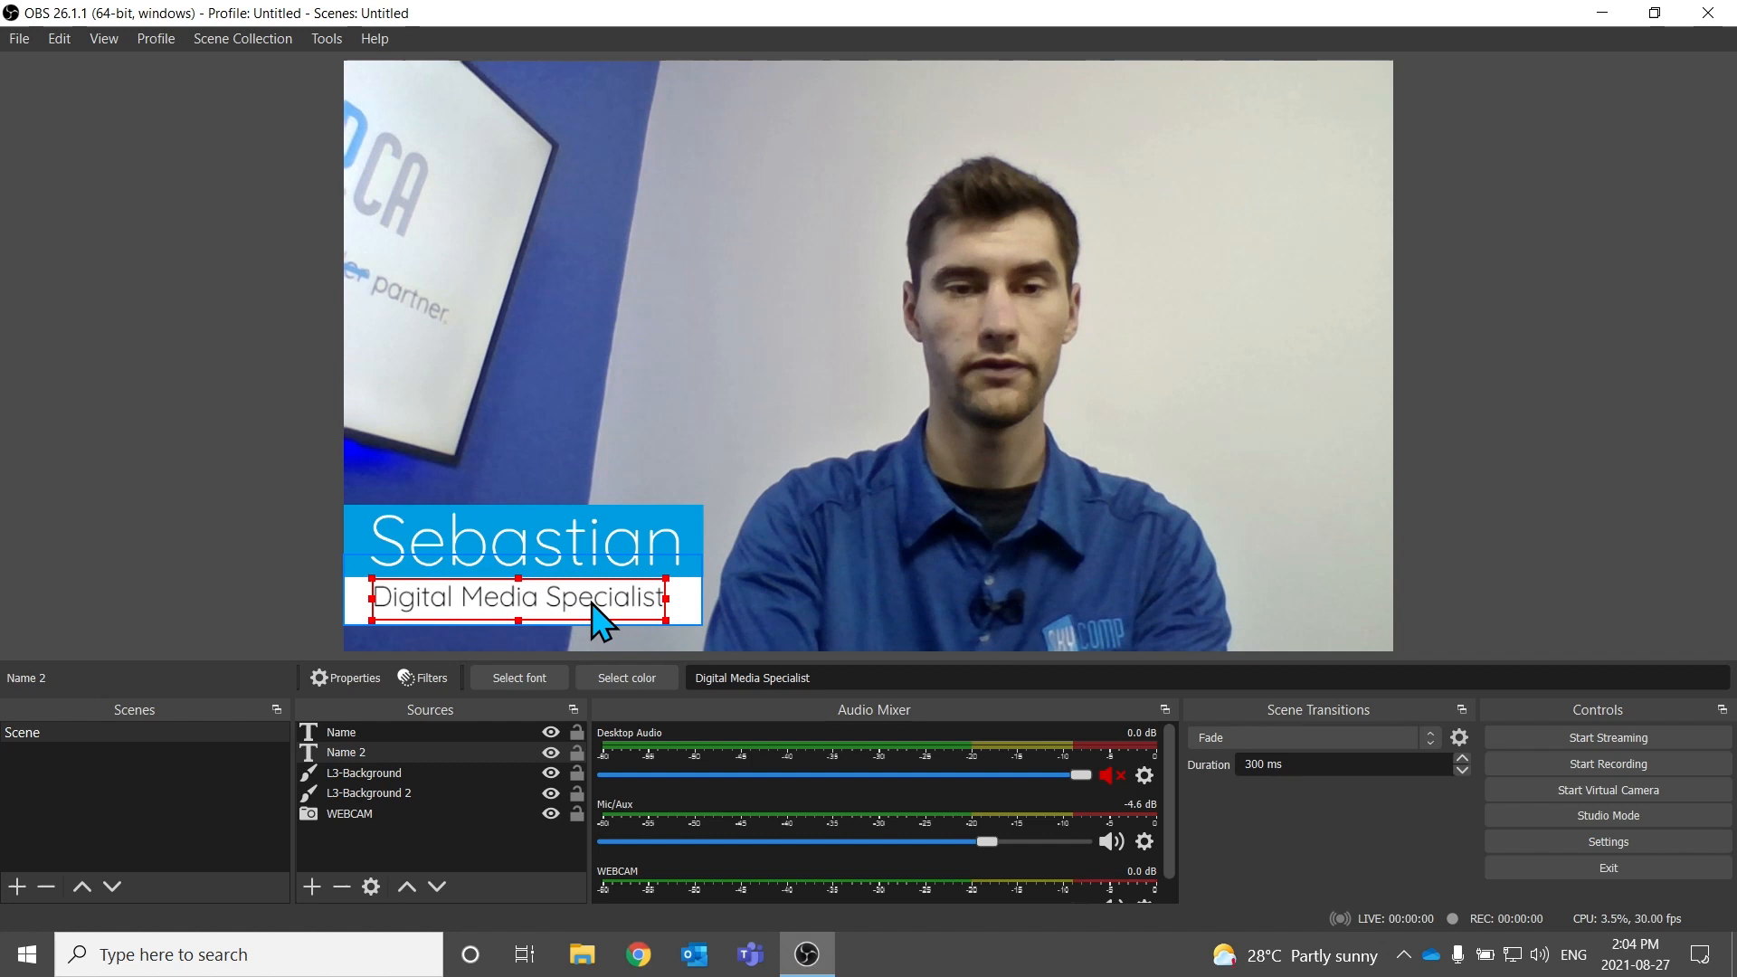
left_click(1131, 471)
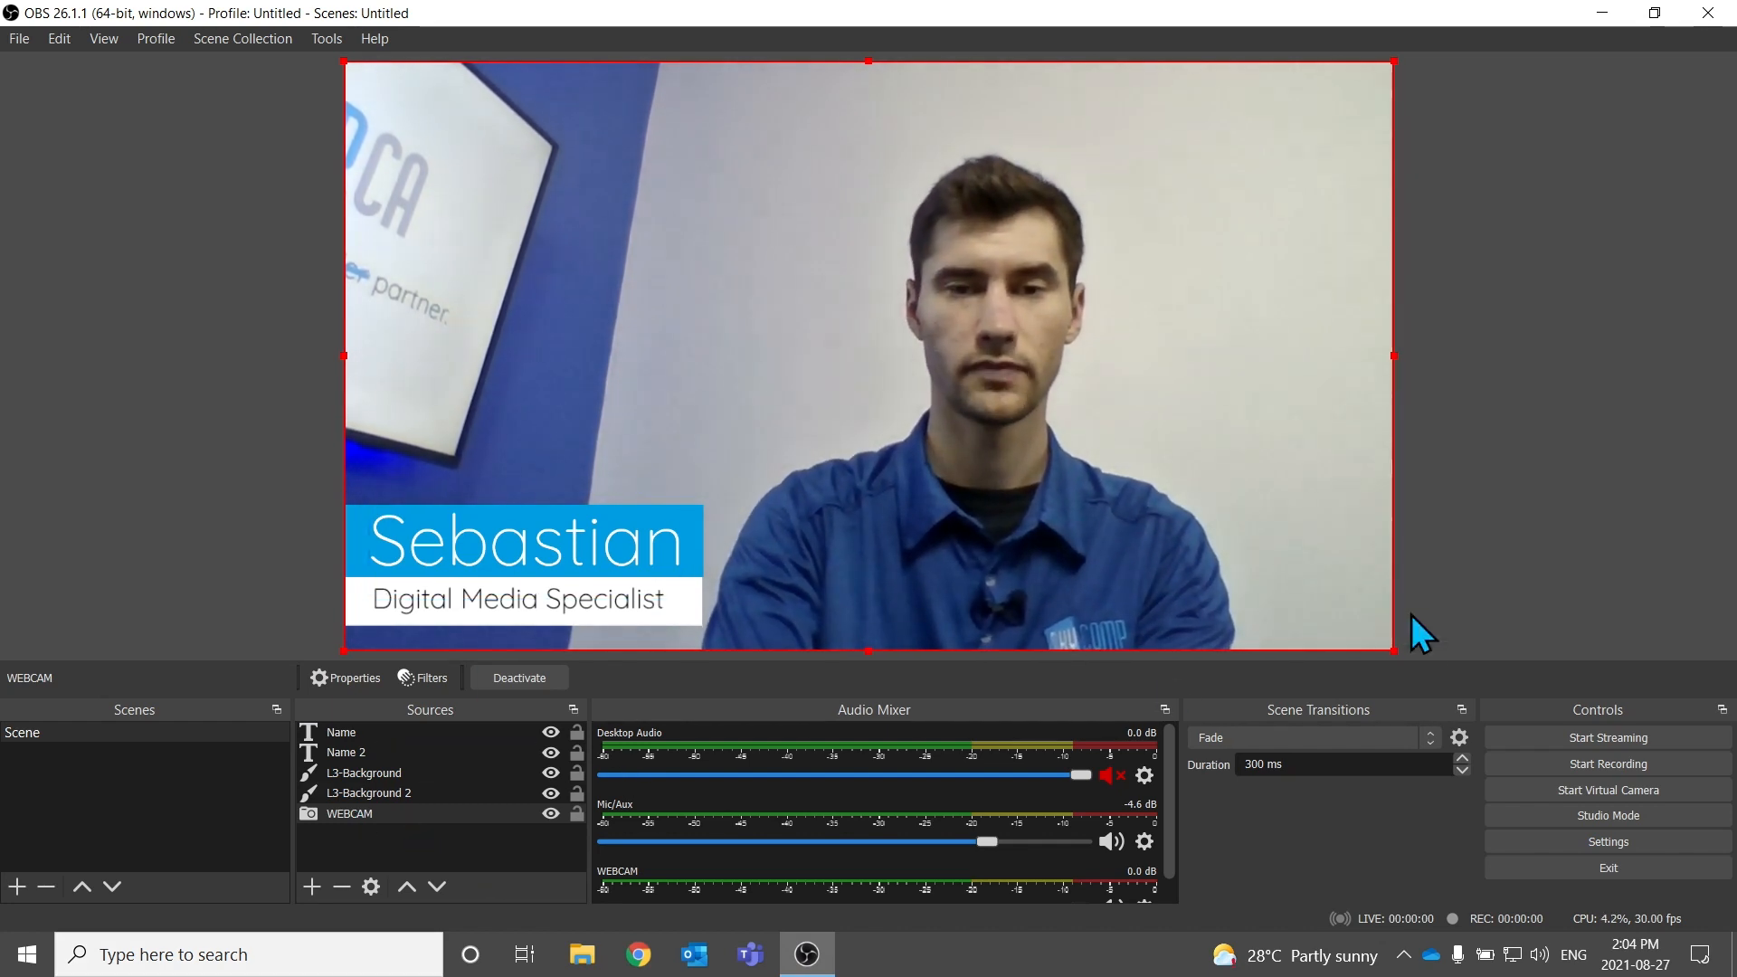
left_click(361, 734)
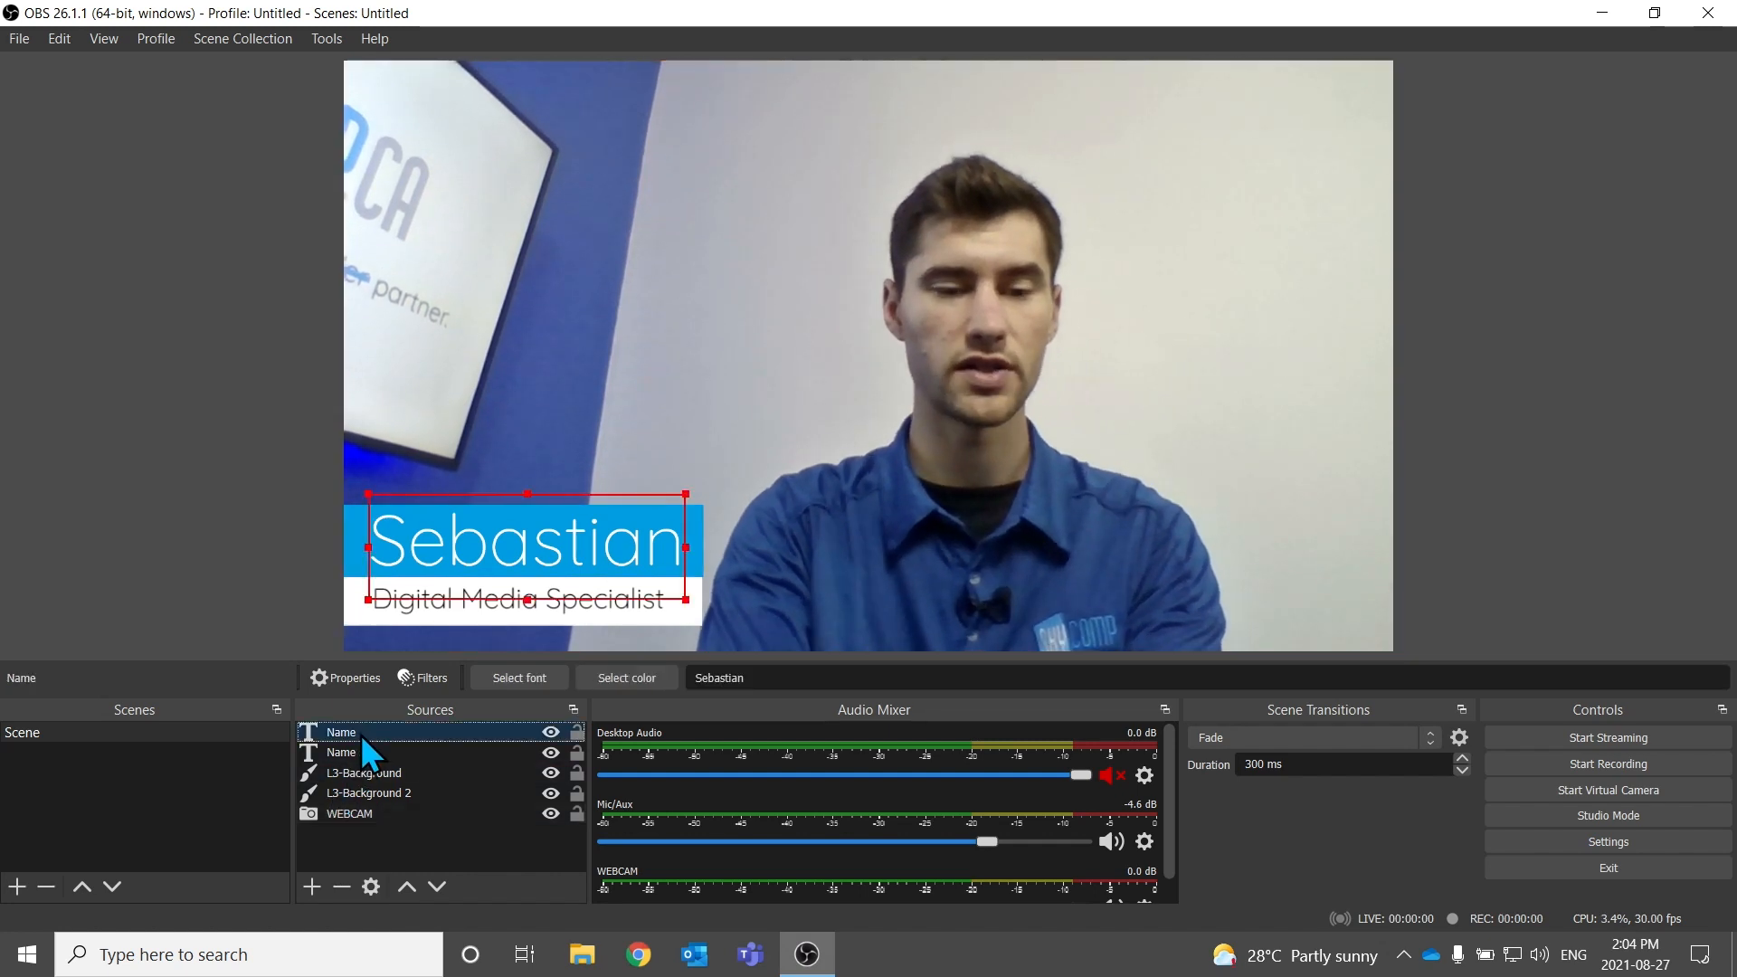
left_click(382, 812, "shift")
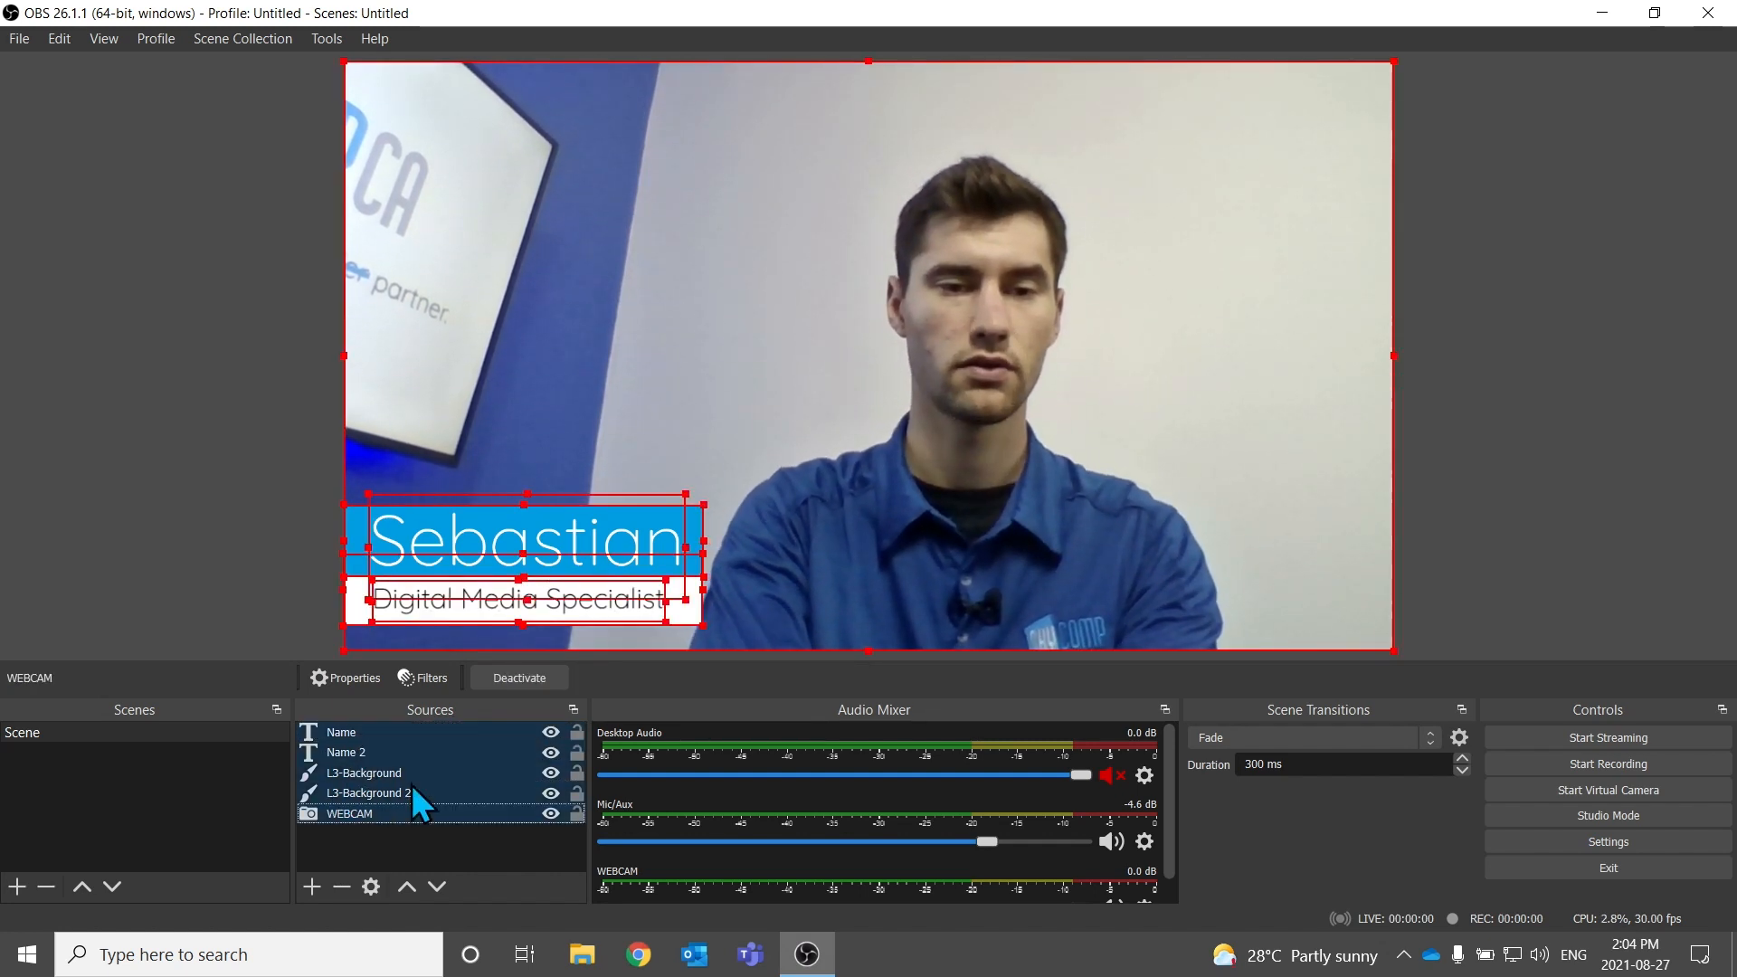
left_click(398, 850)
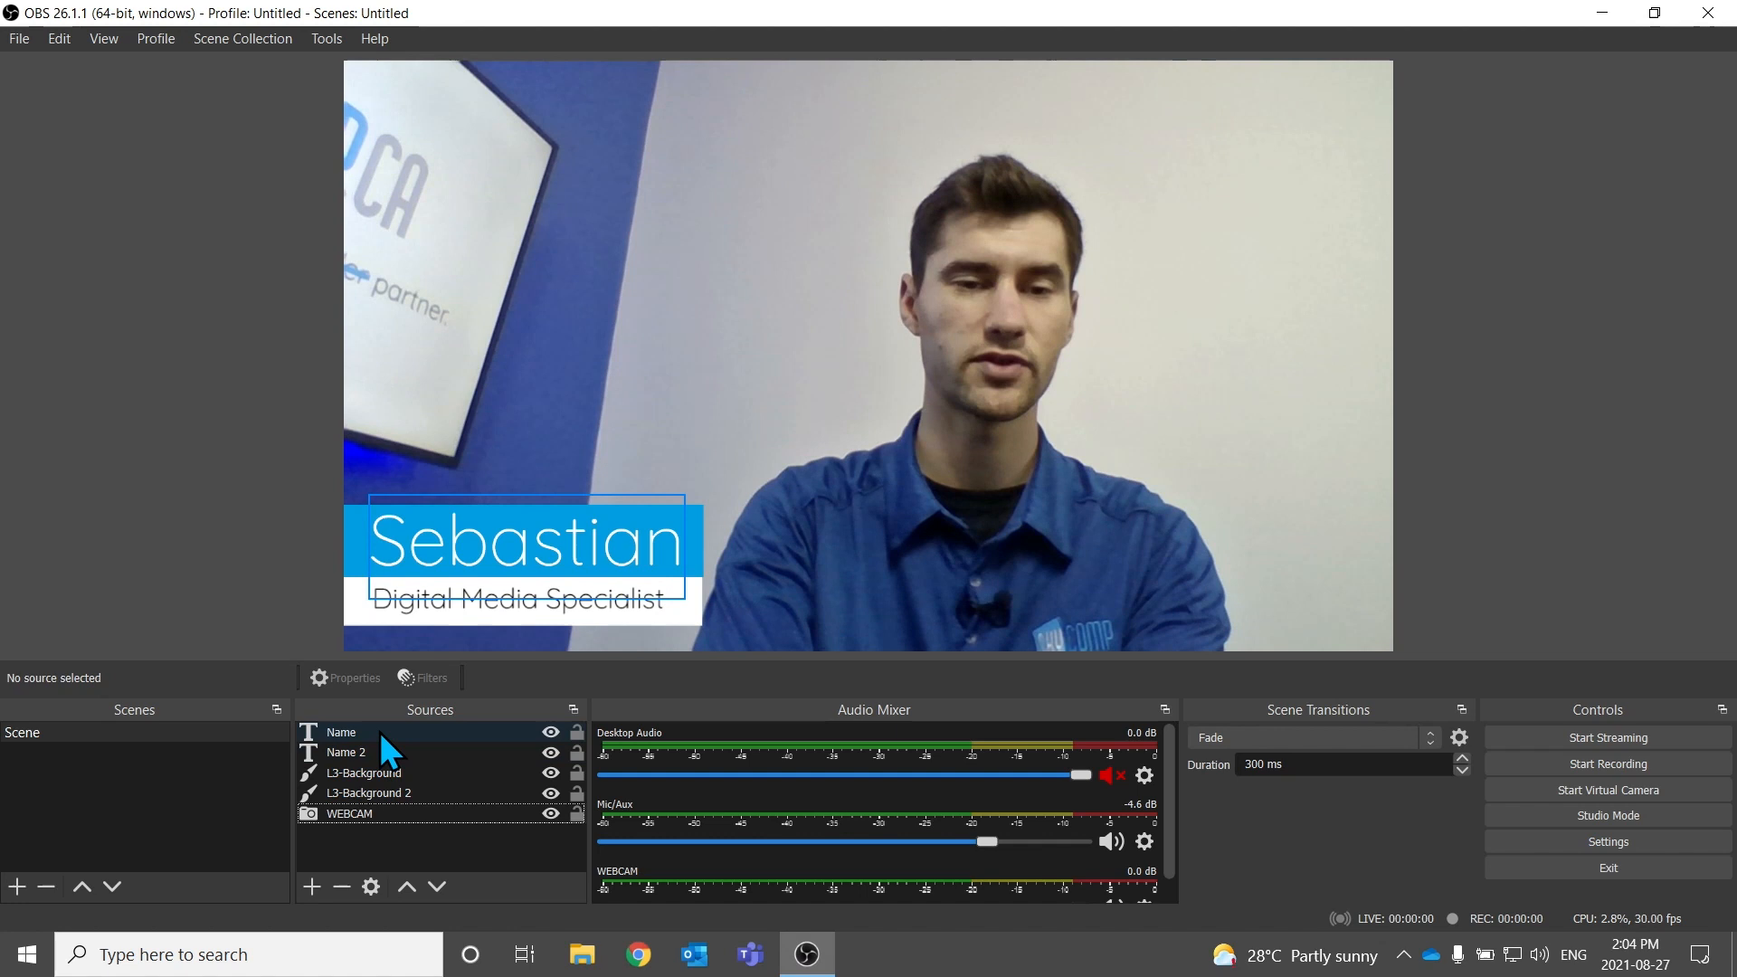
left_click(382, 731)
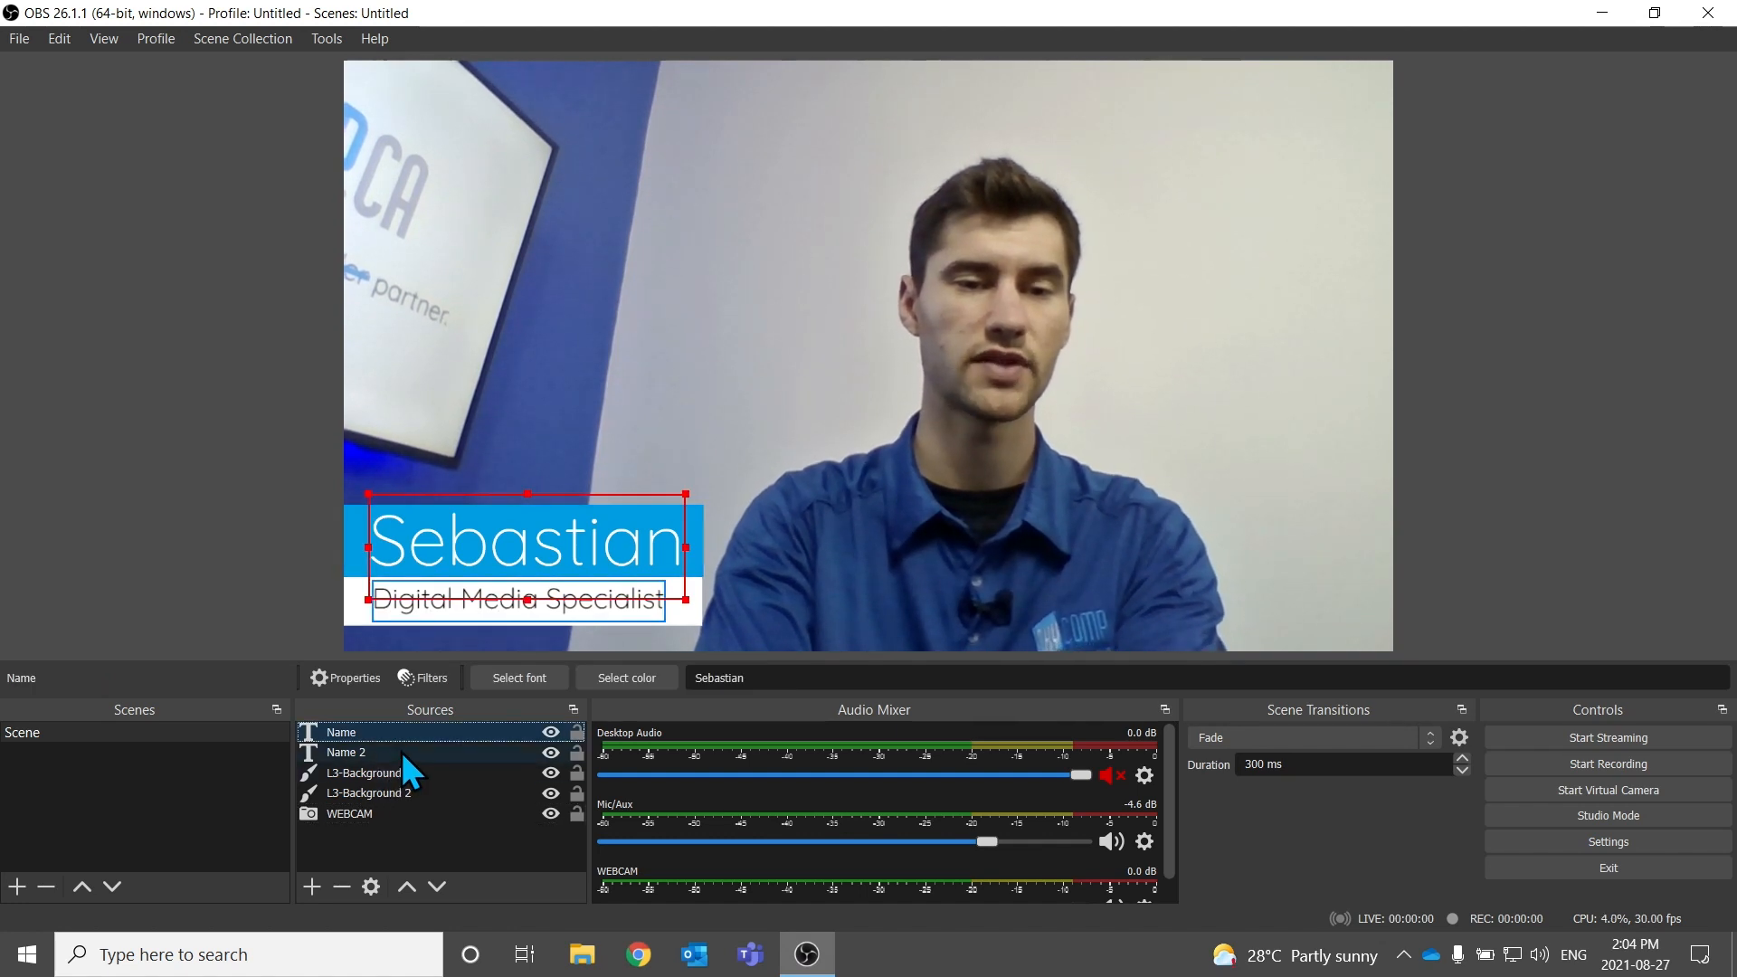
left_click(402, 752, "ctrl")
left_click(414, 838)
Group the sources Name, Name 2, L3-Background and L3-Background 2, and name the group NAMEKEY
left_click(351, 730)
left_click(353, 754, "ctrl")
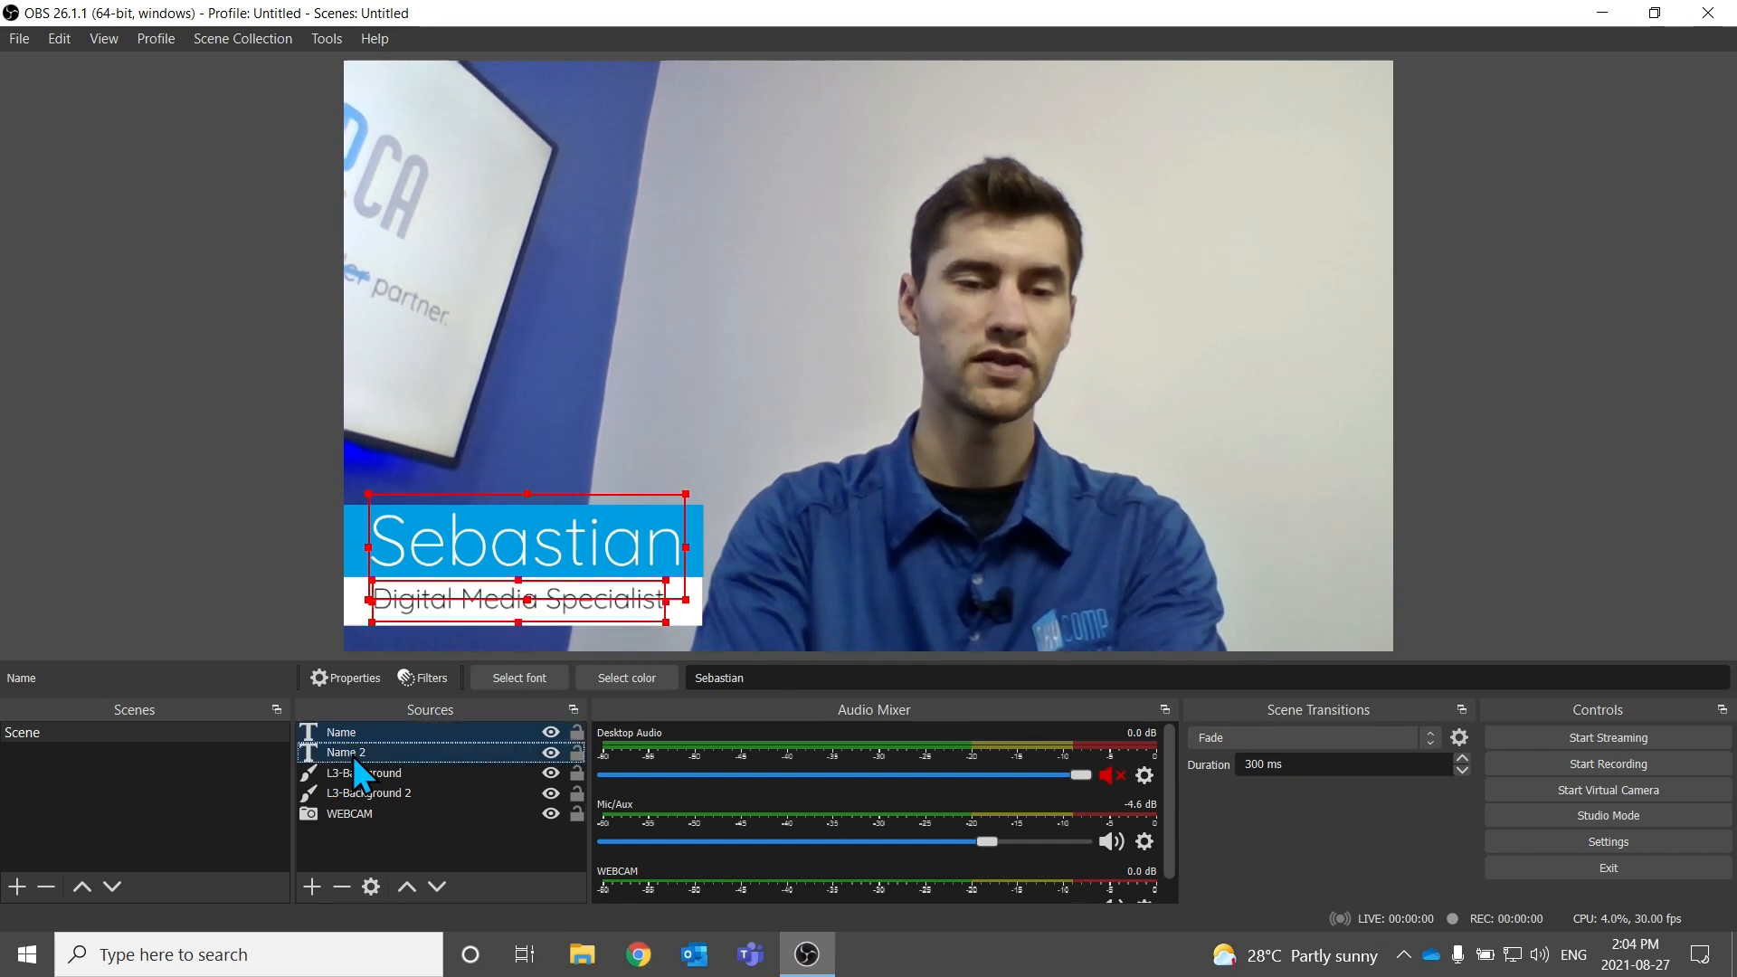
left_click(409, 775, "ctrl")
left_click(403, 791, "ctrl")
right_click(402, 793)
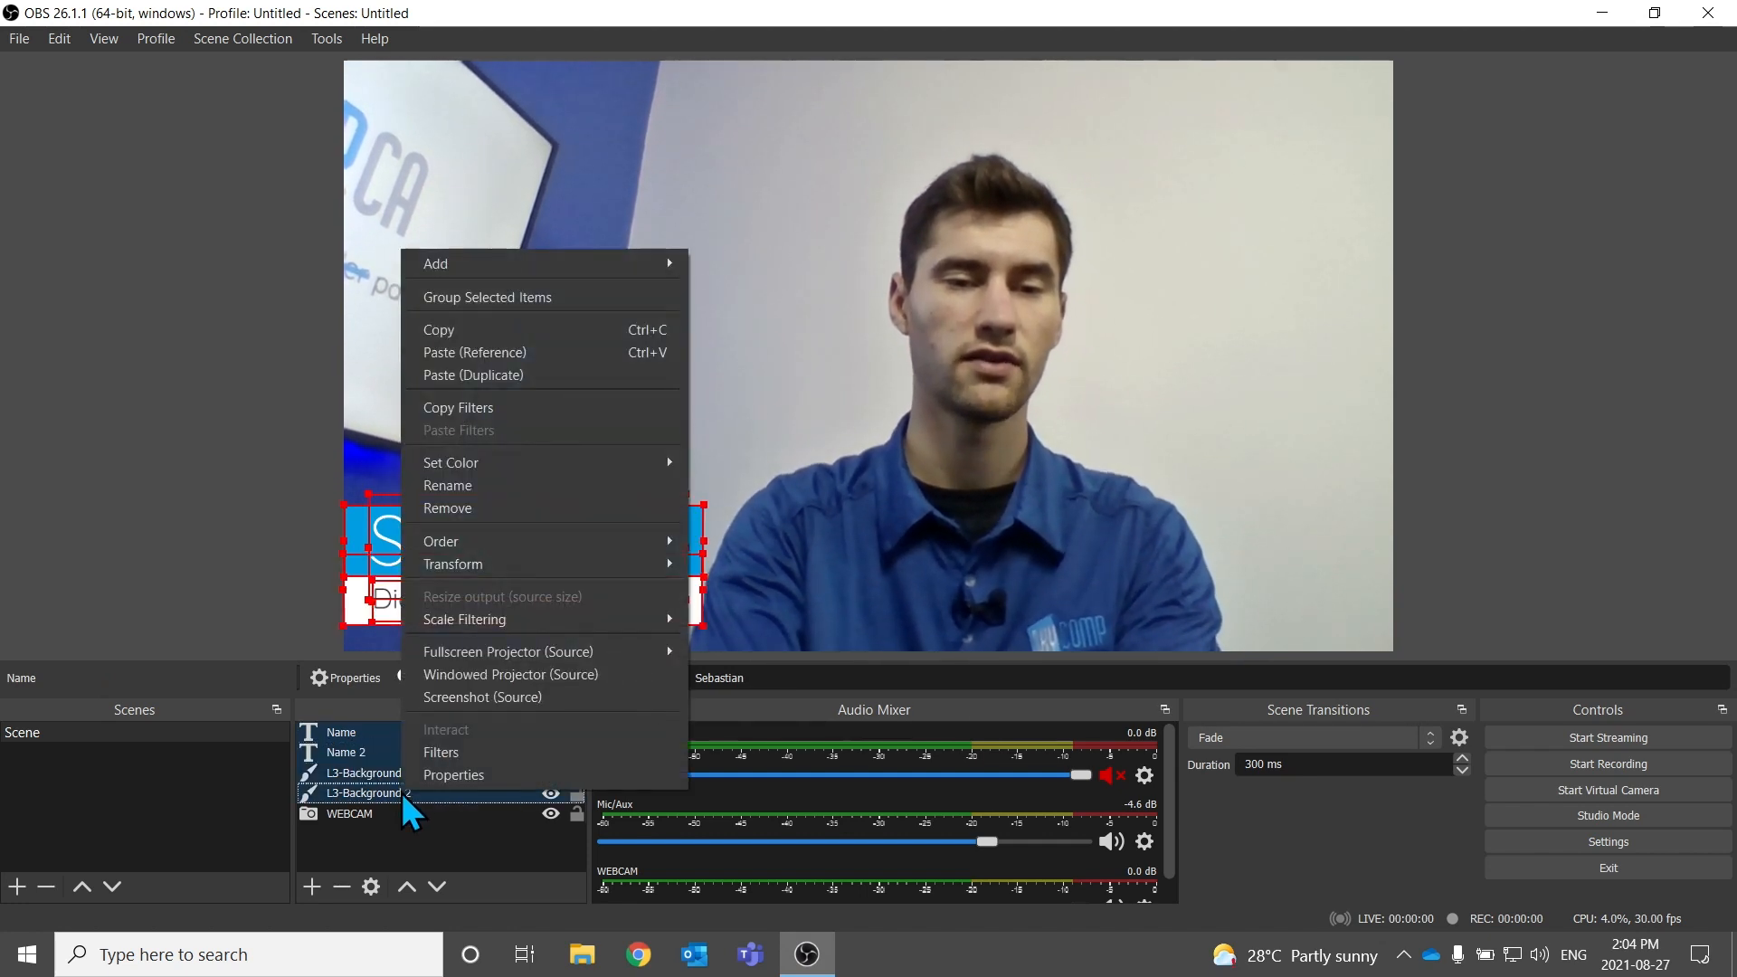
left_click(589, 295)
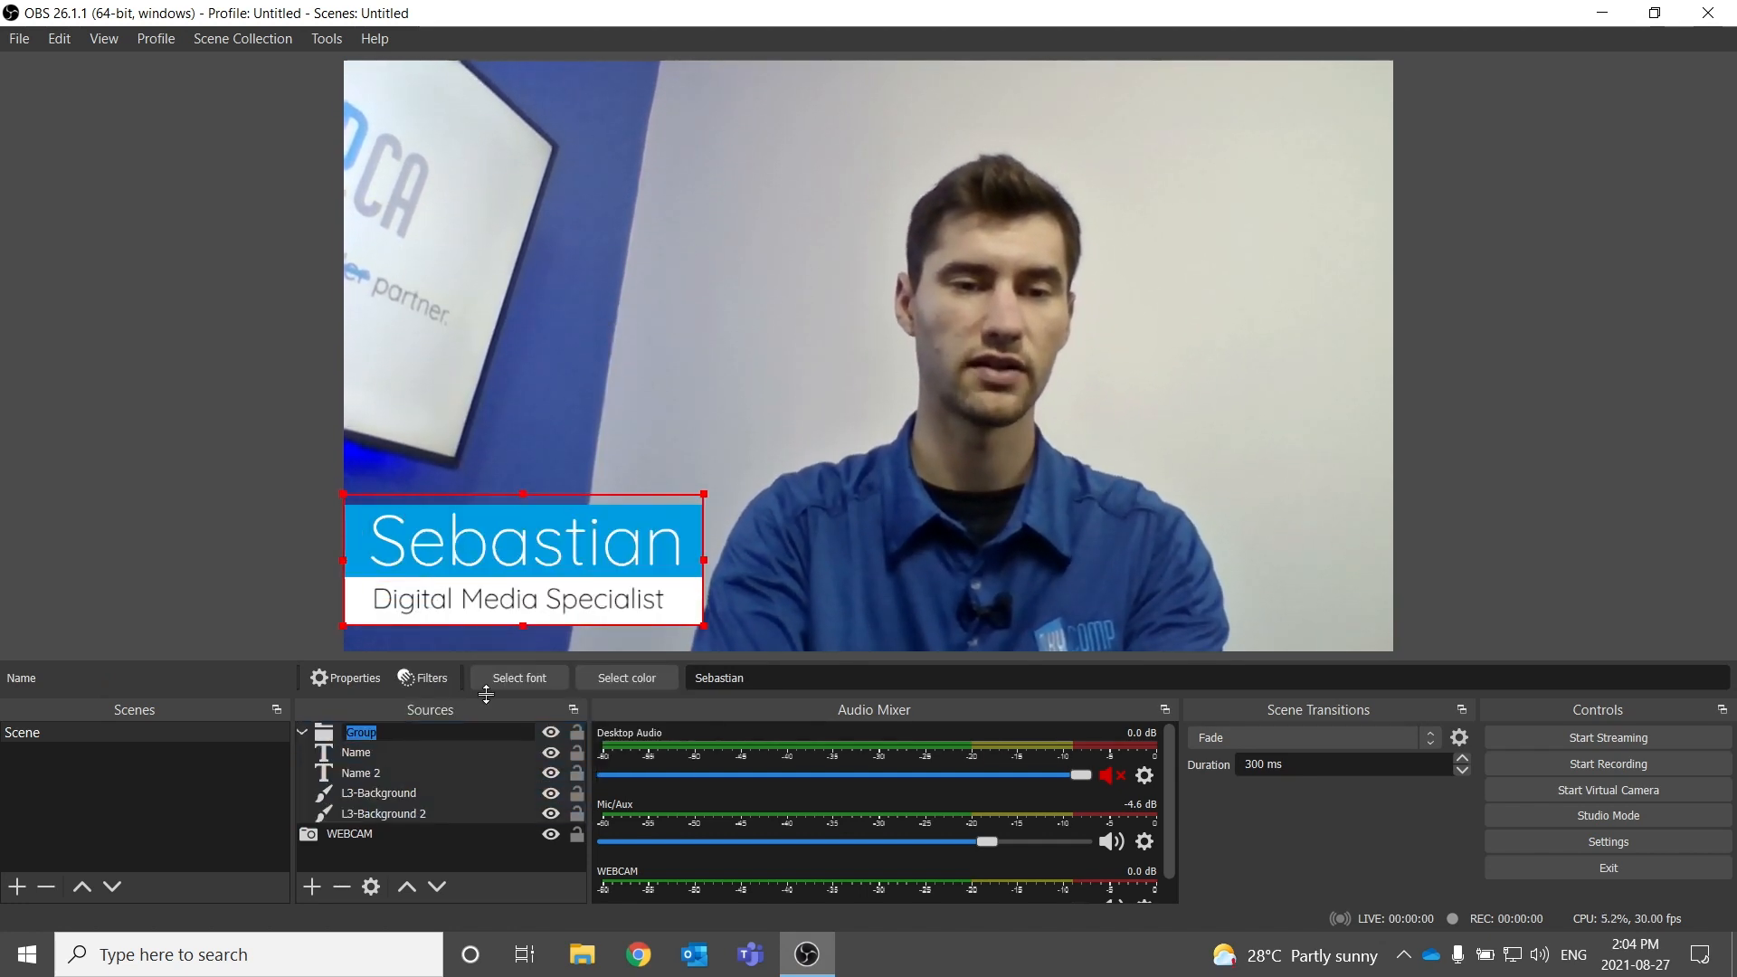
type("NAMEKEY")
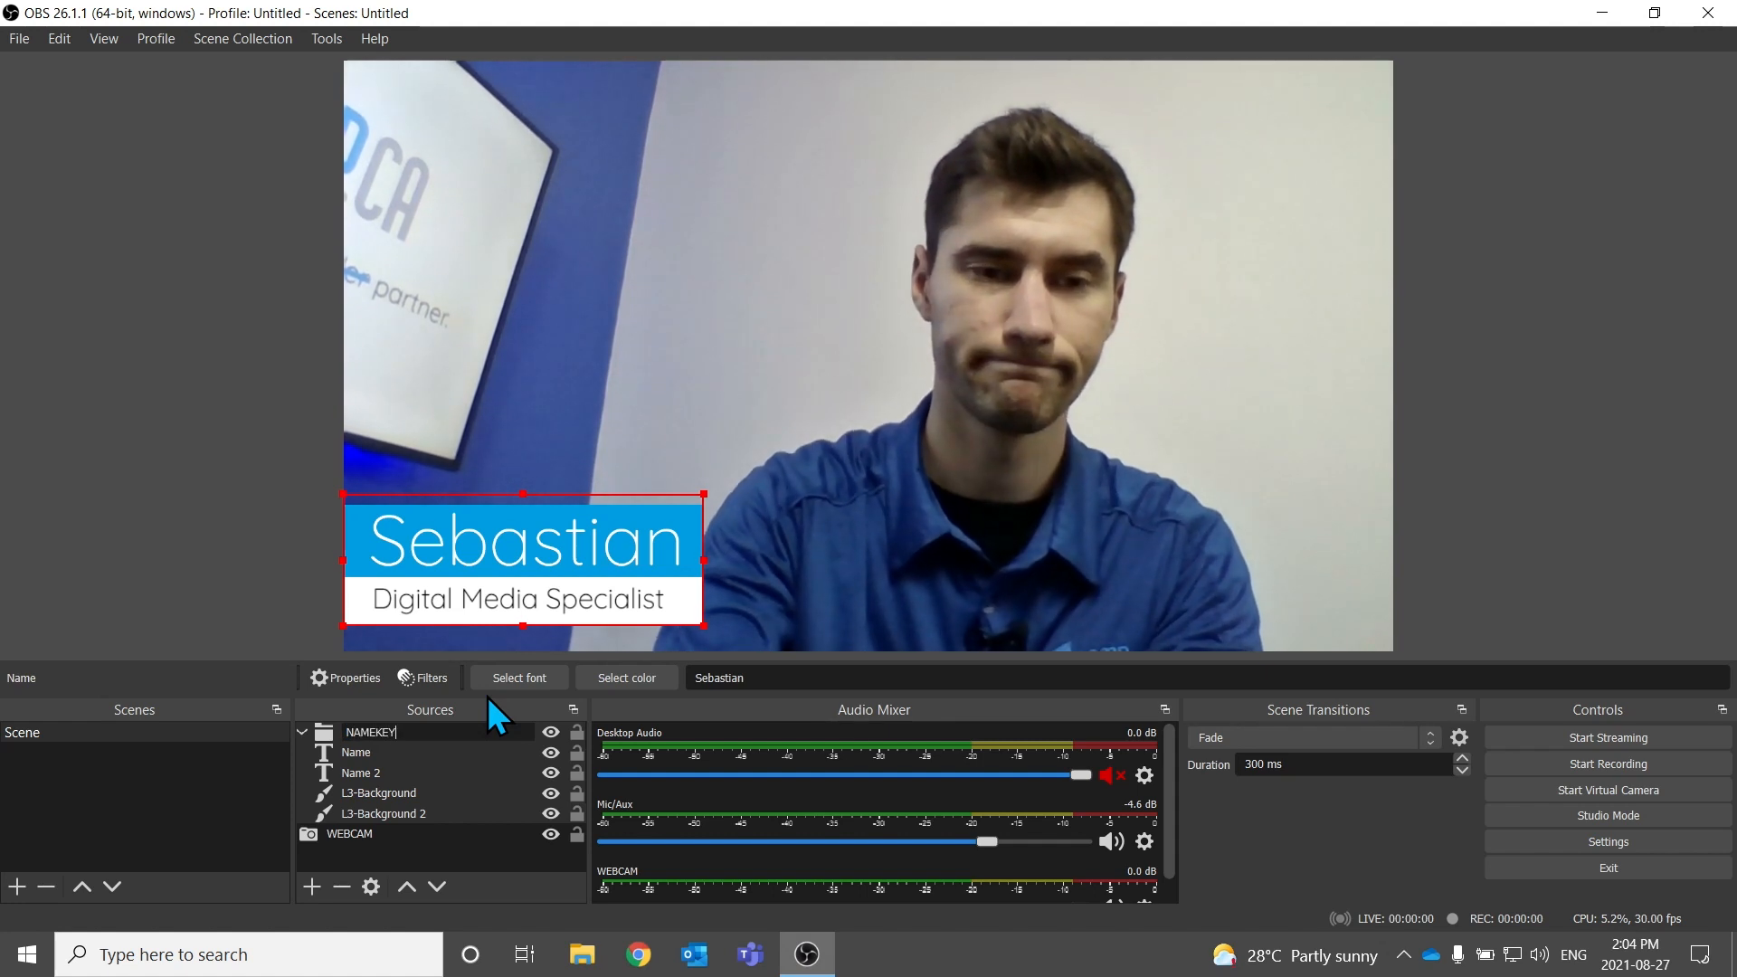
key("Return")
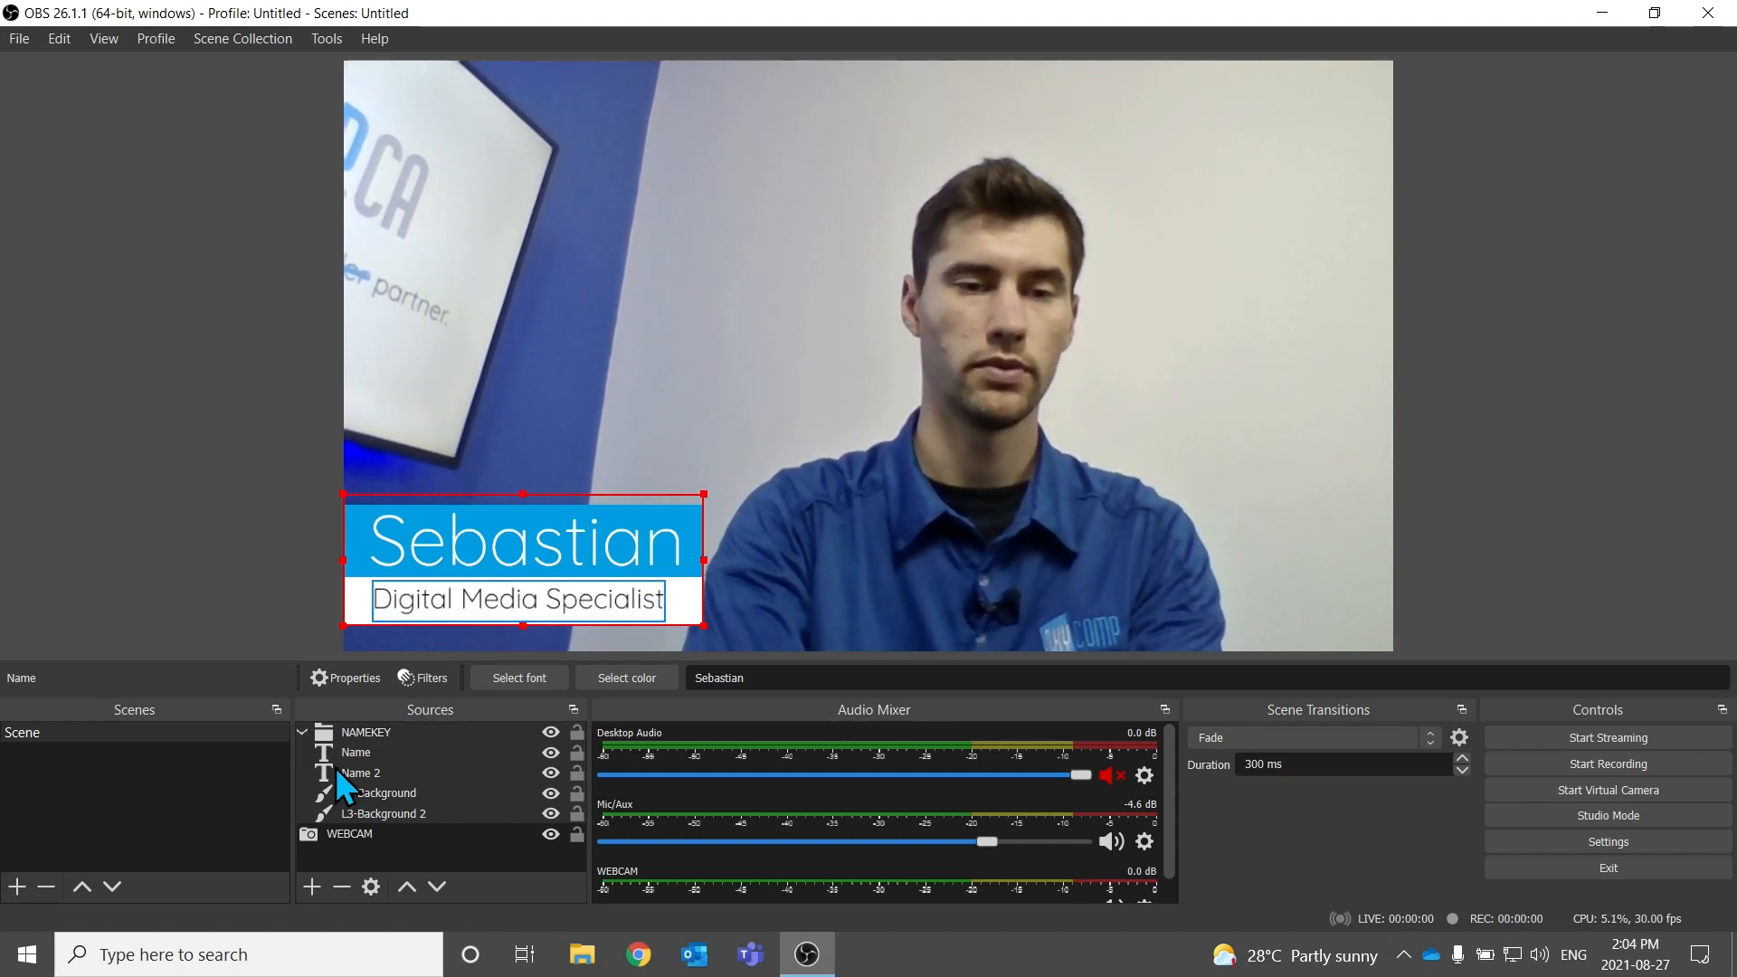
left_click(320, 758)
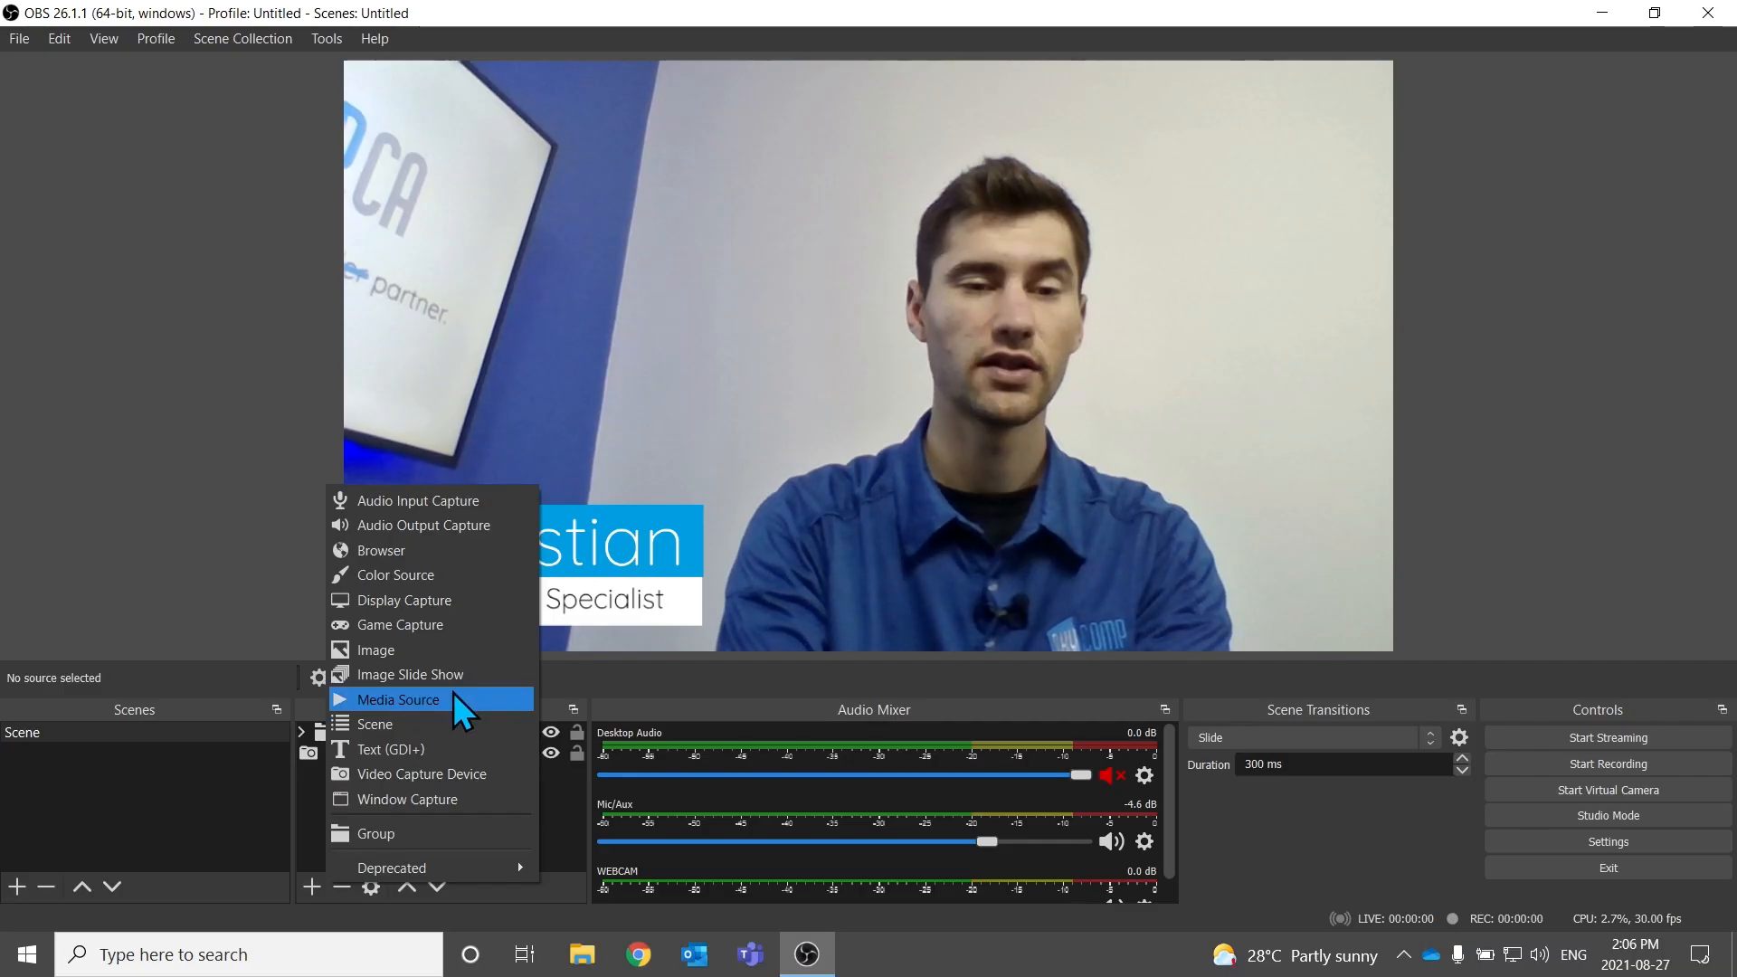
Add an image source with the default name Image, using "Your Technology Support Partner.png" from the Pictures folder
left_click(442, 661)
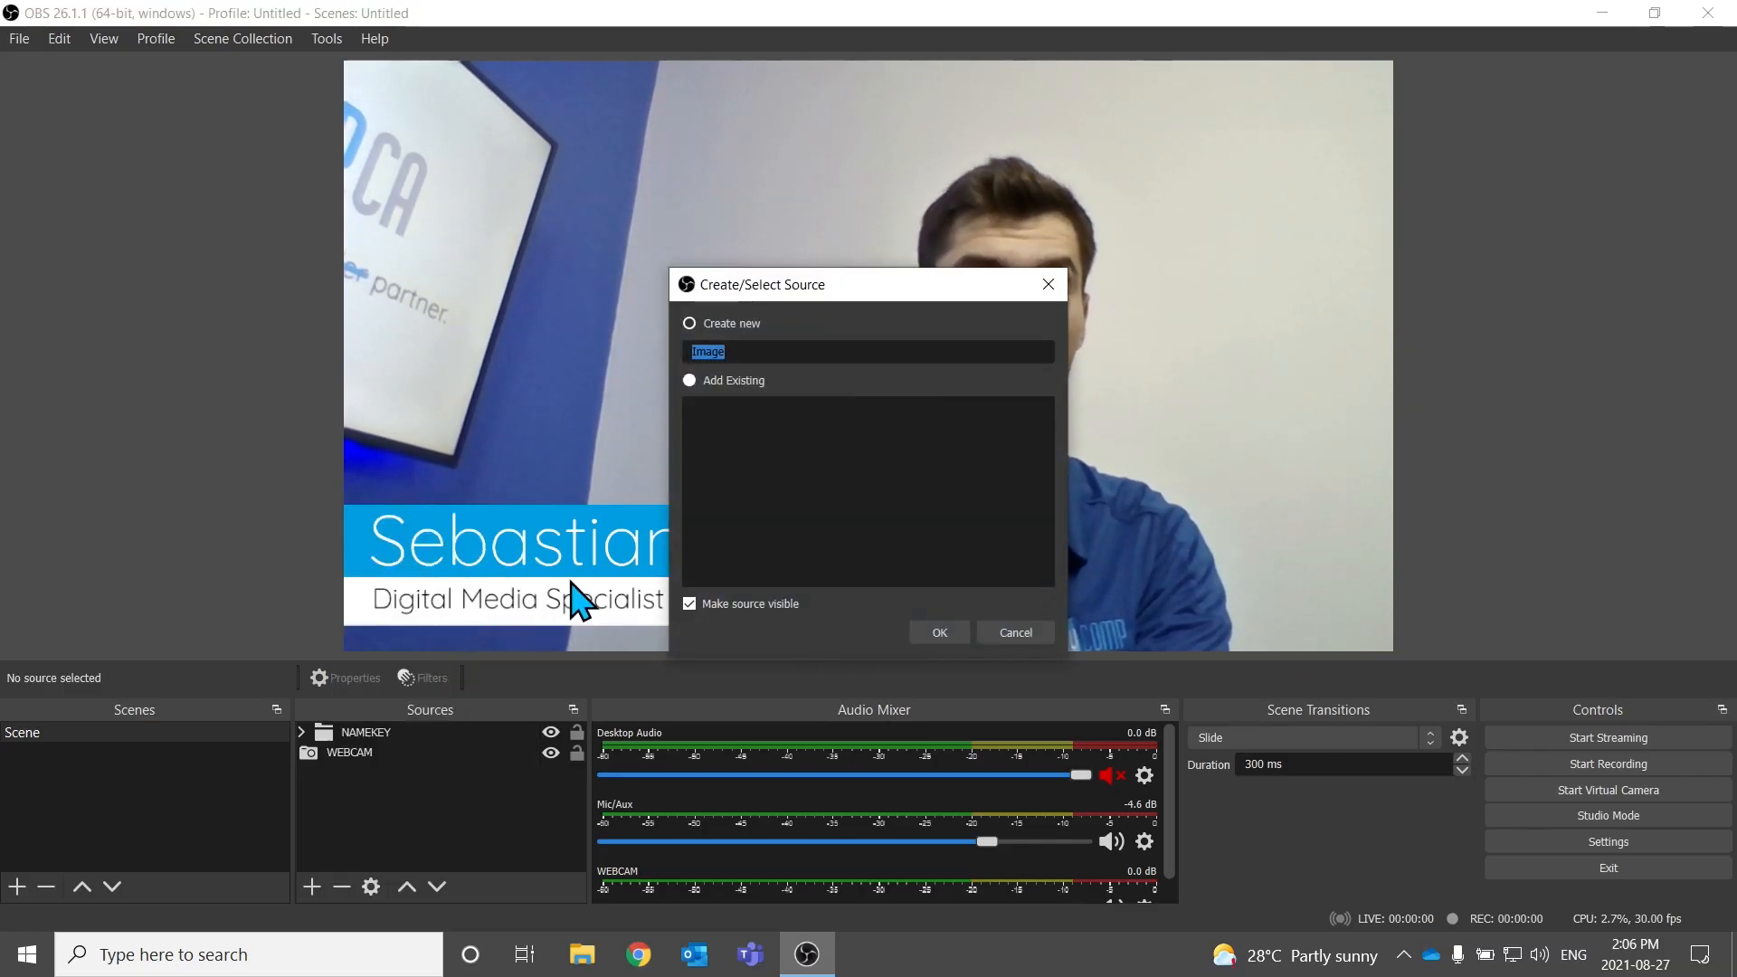
left_click(926, 632)
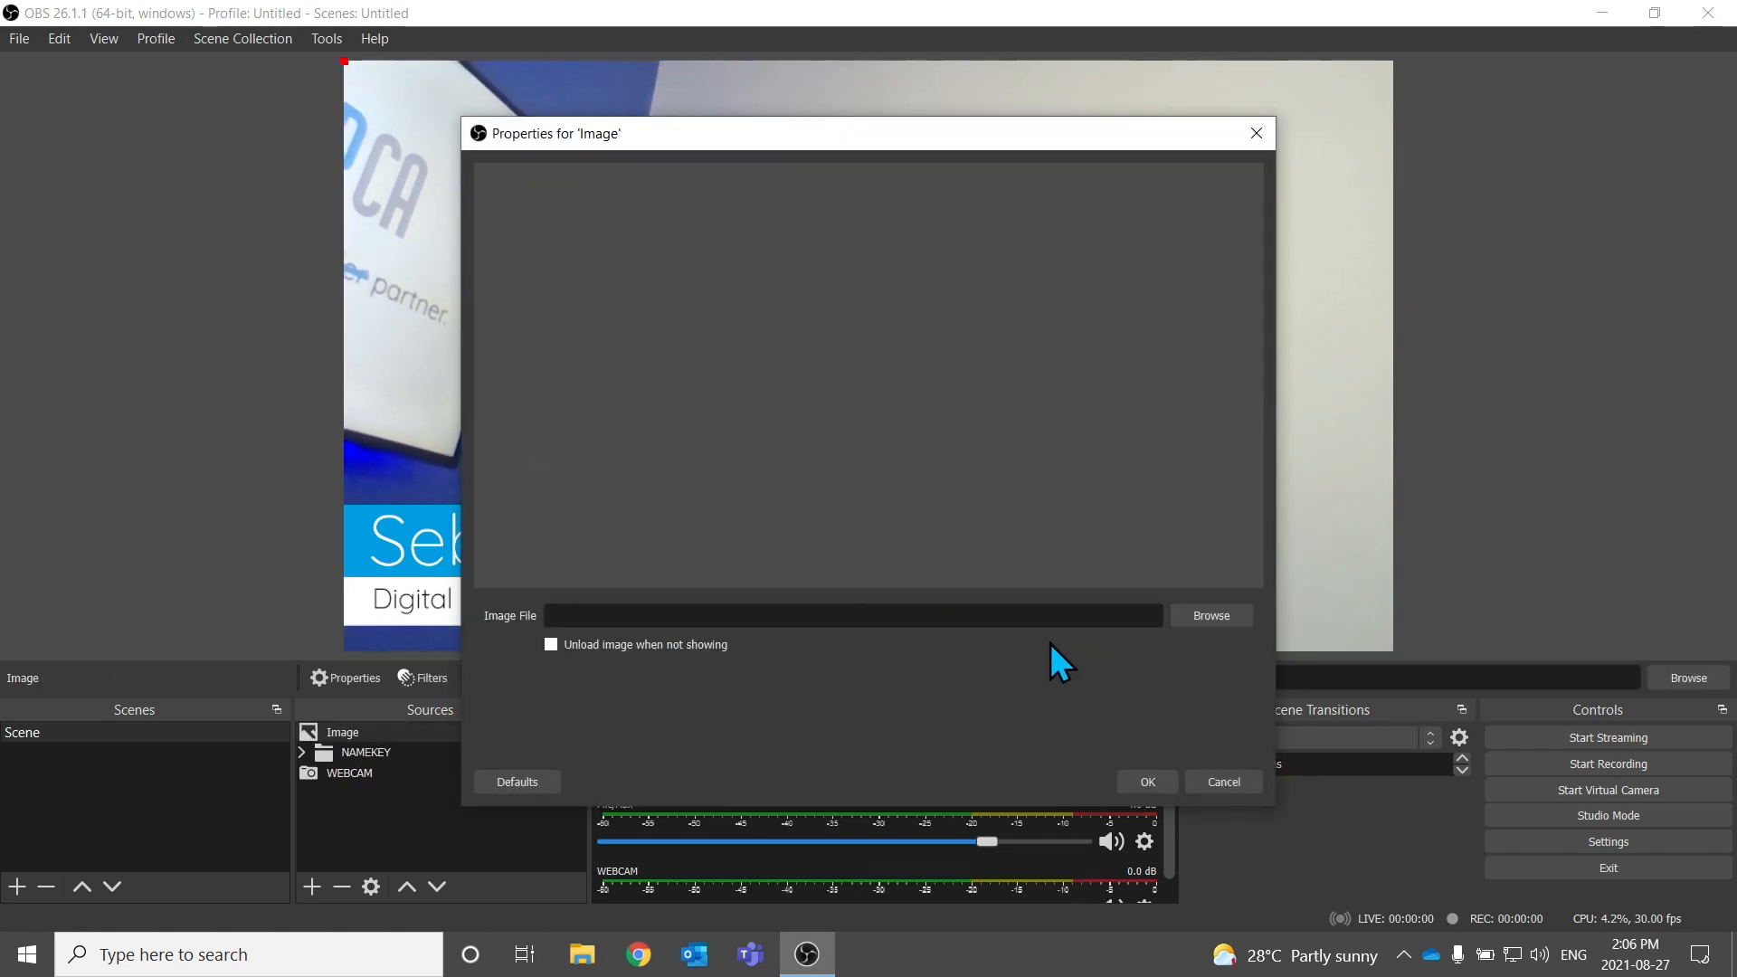
left_click(1179, 617)
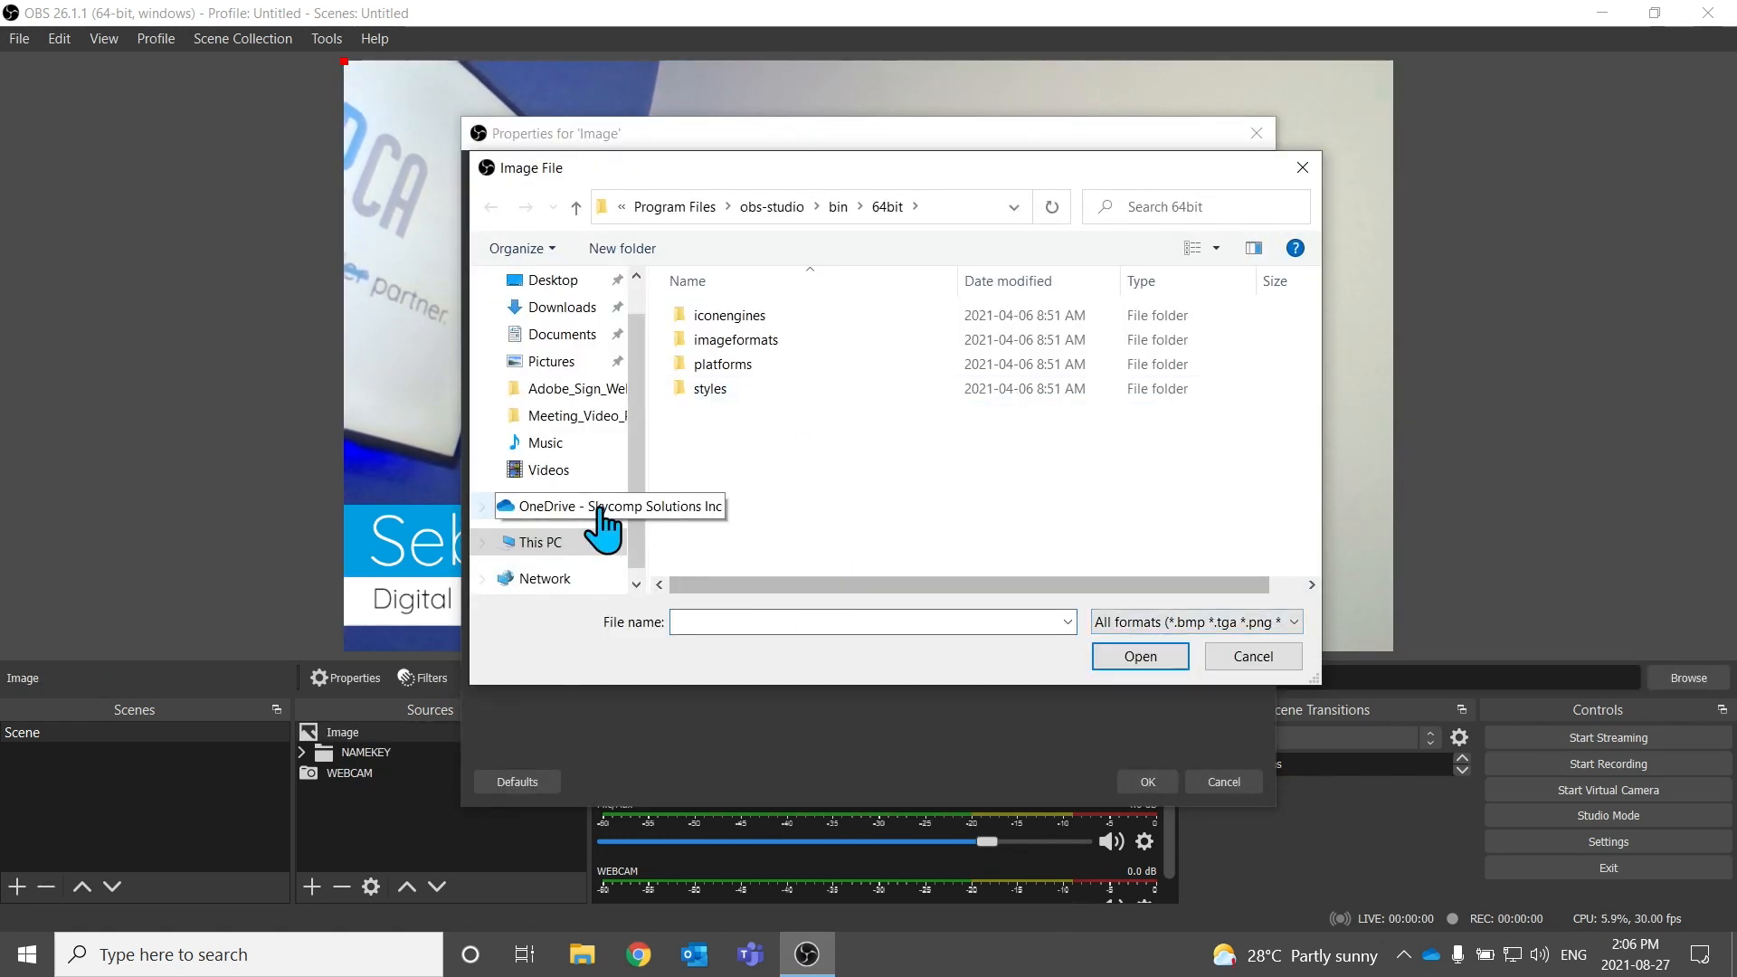
scroll(562, 404, "down", 1)
left_click(554, 337)
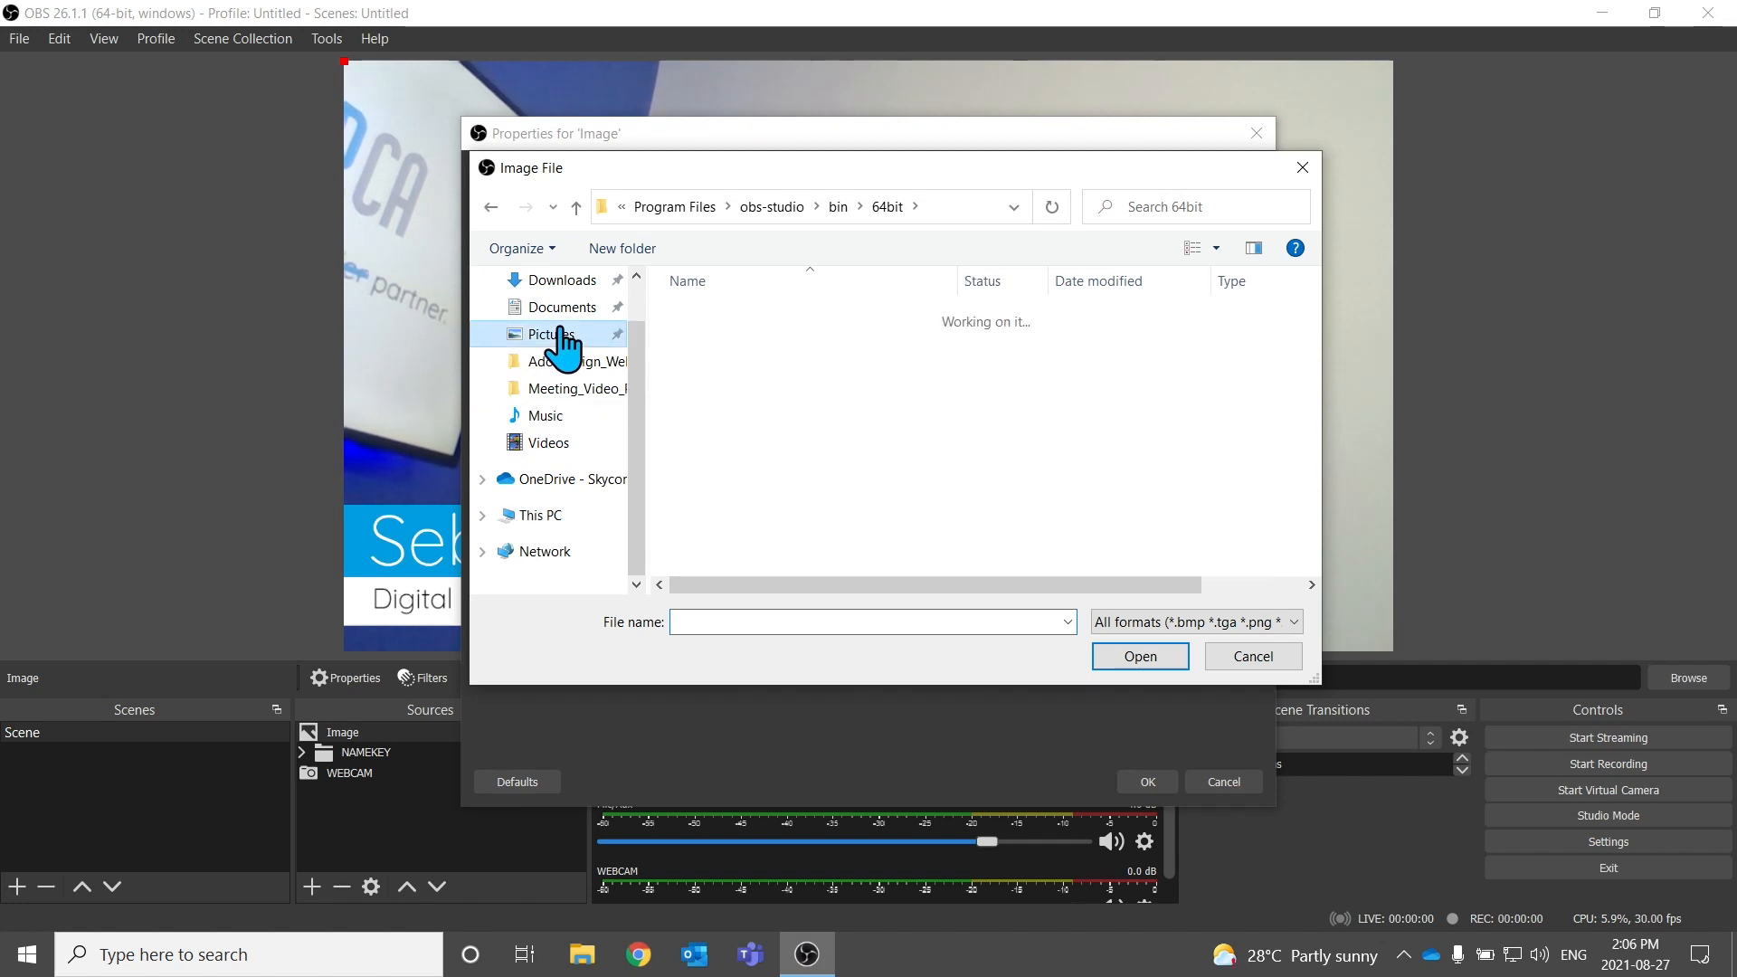
double_click(788, 439)
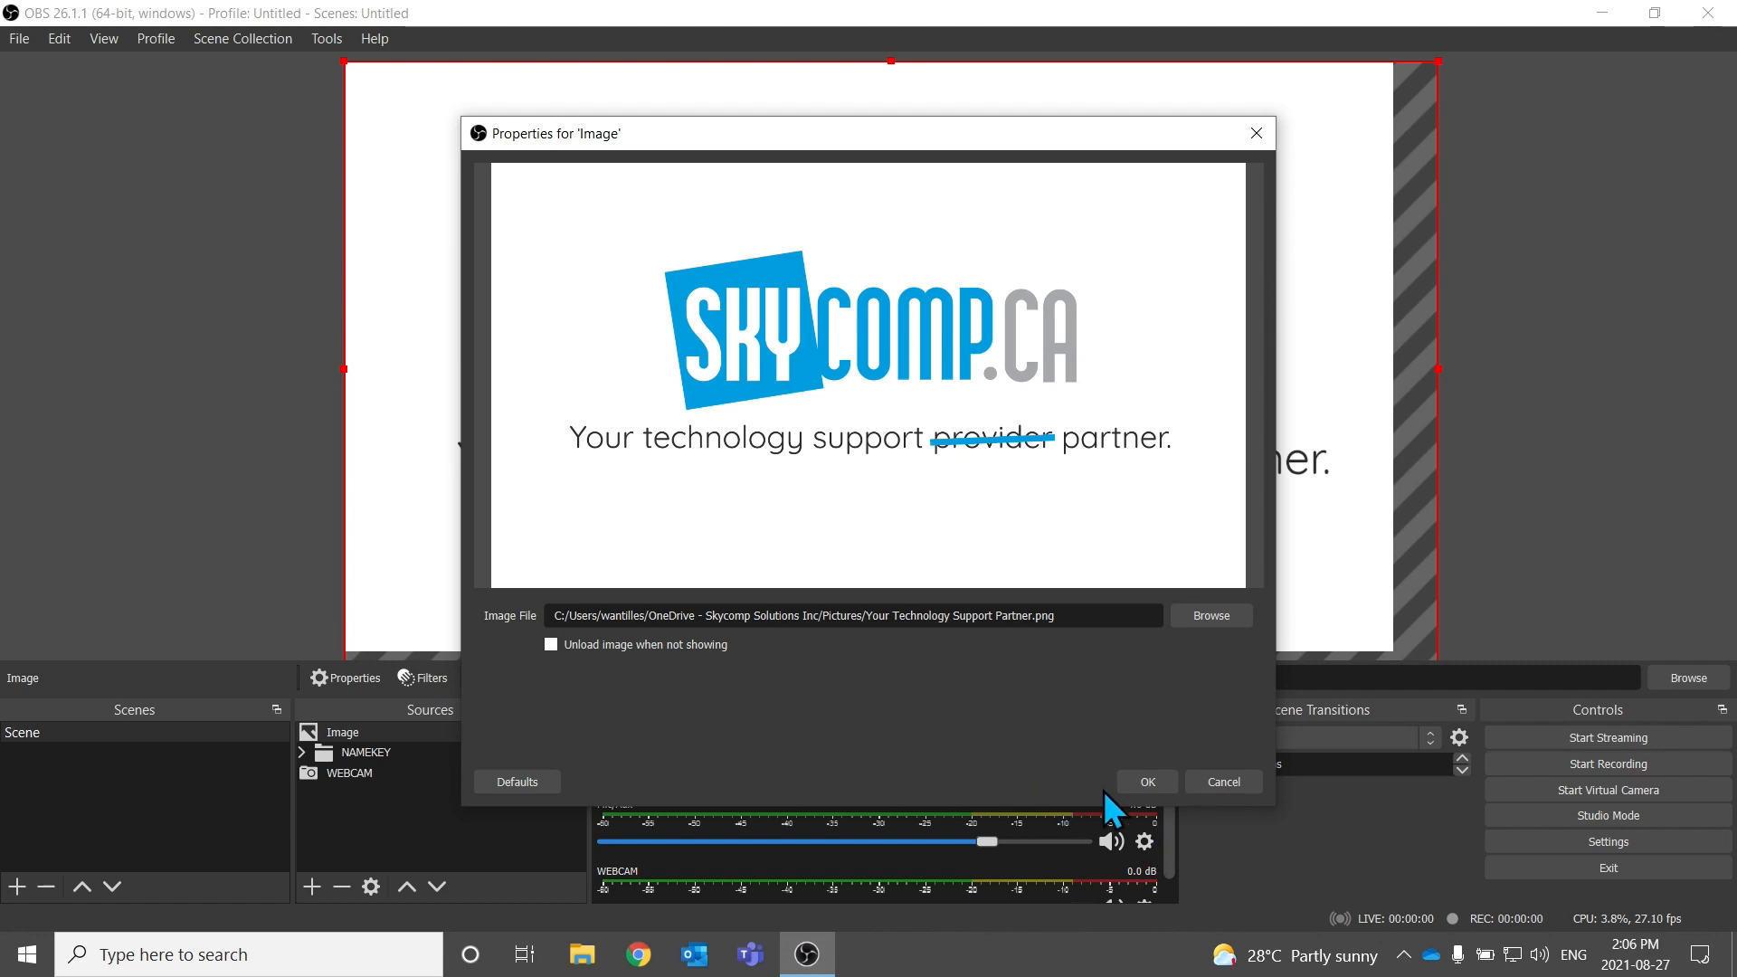
left_click(1148, 782)
Move the logo image right and slightly down from the canvas's upper-left corner
left_click_drag(648, 485, 985, 512)
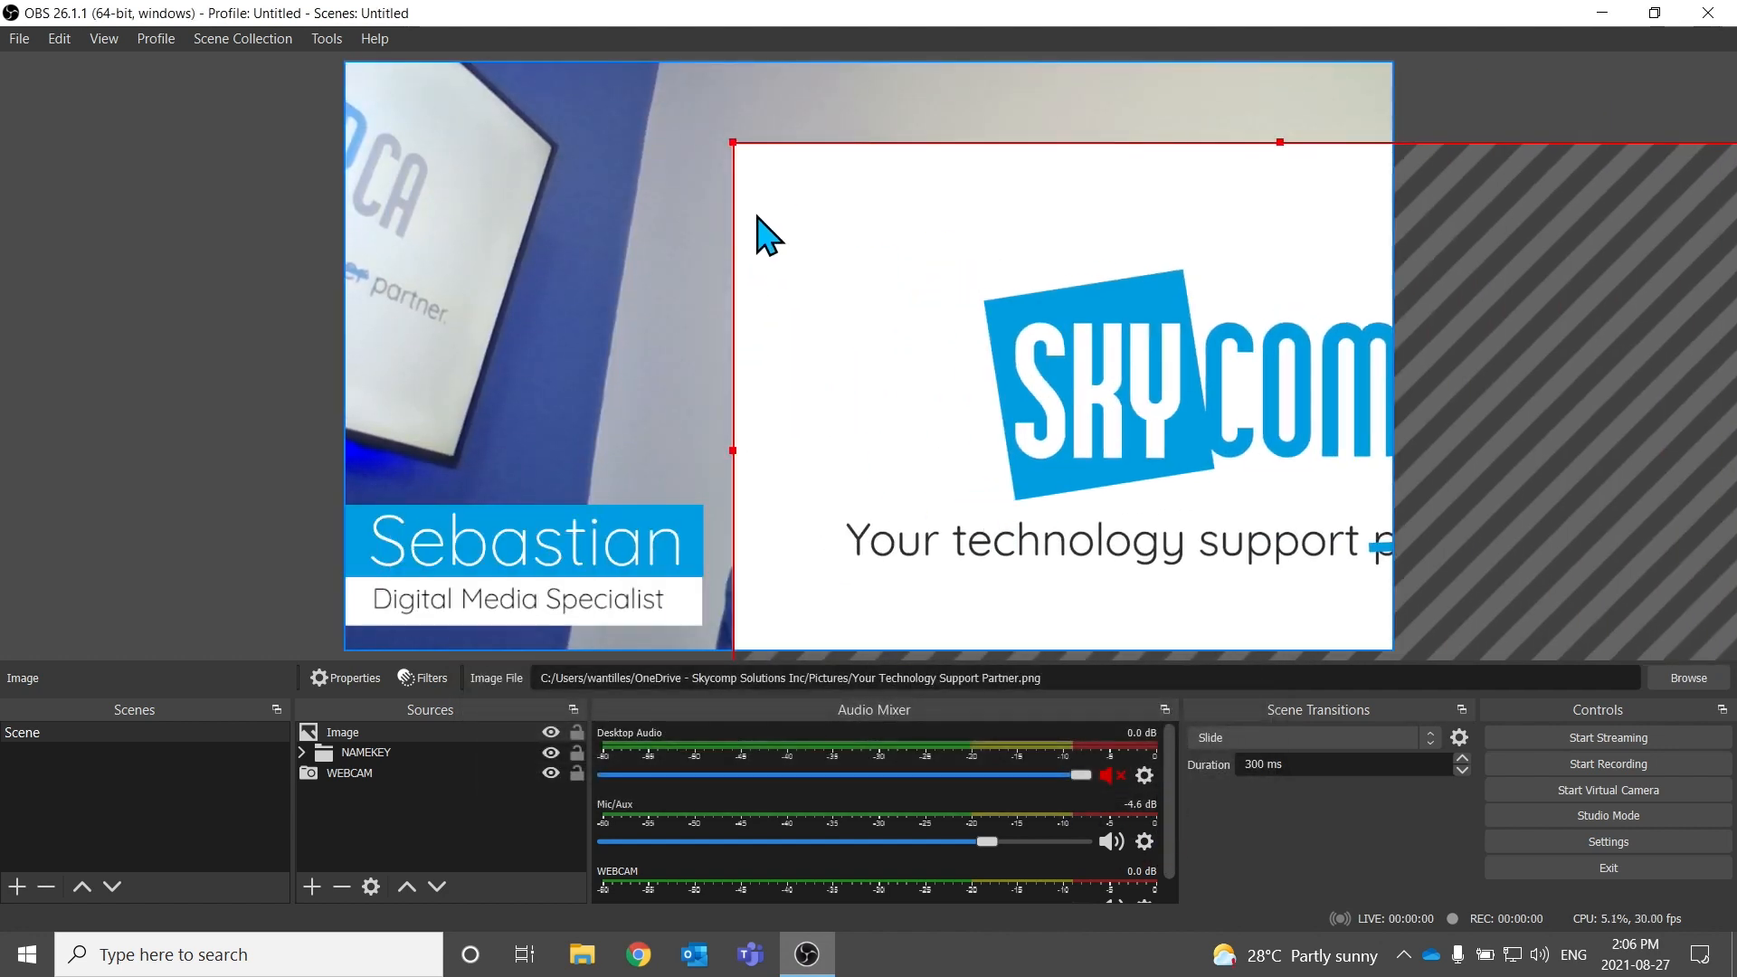
left_click_drag(974, 301, 697, 288)
left_click(357, 672)
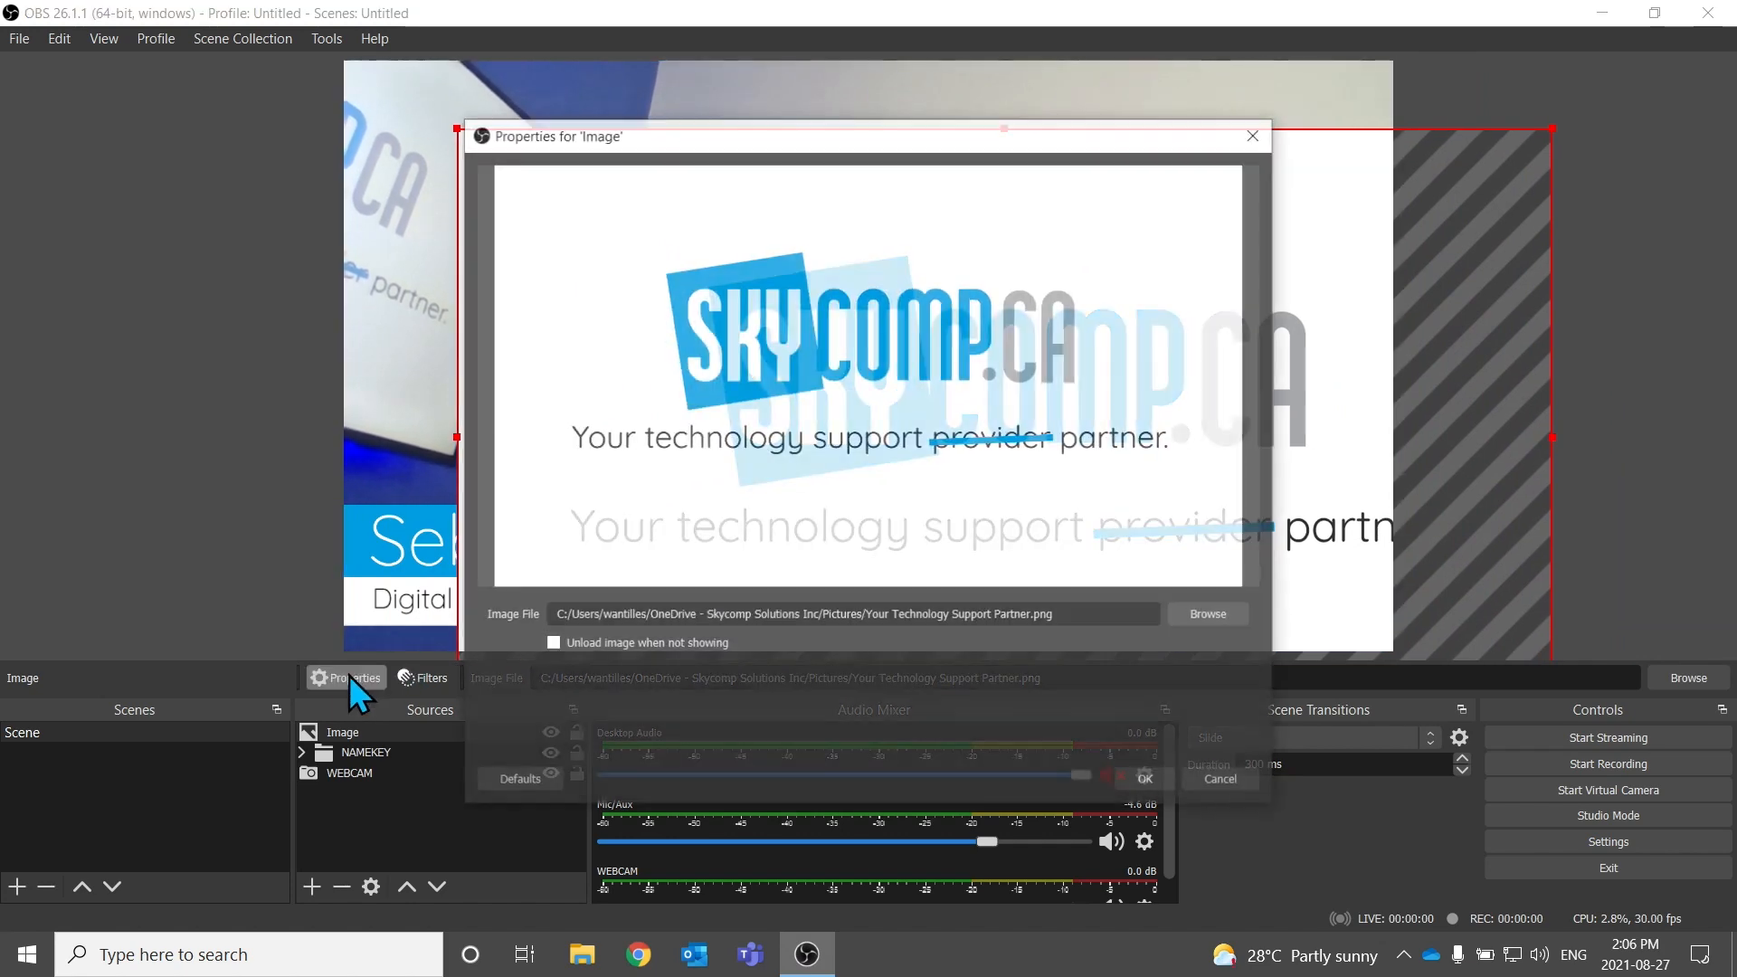
left_click(1138, 783)
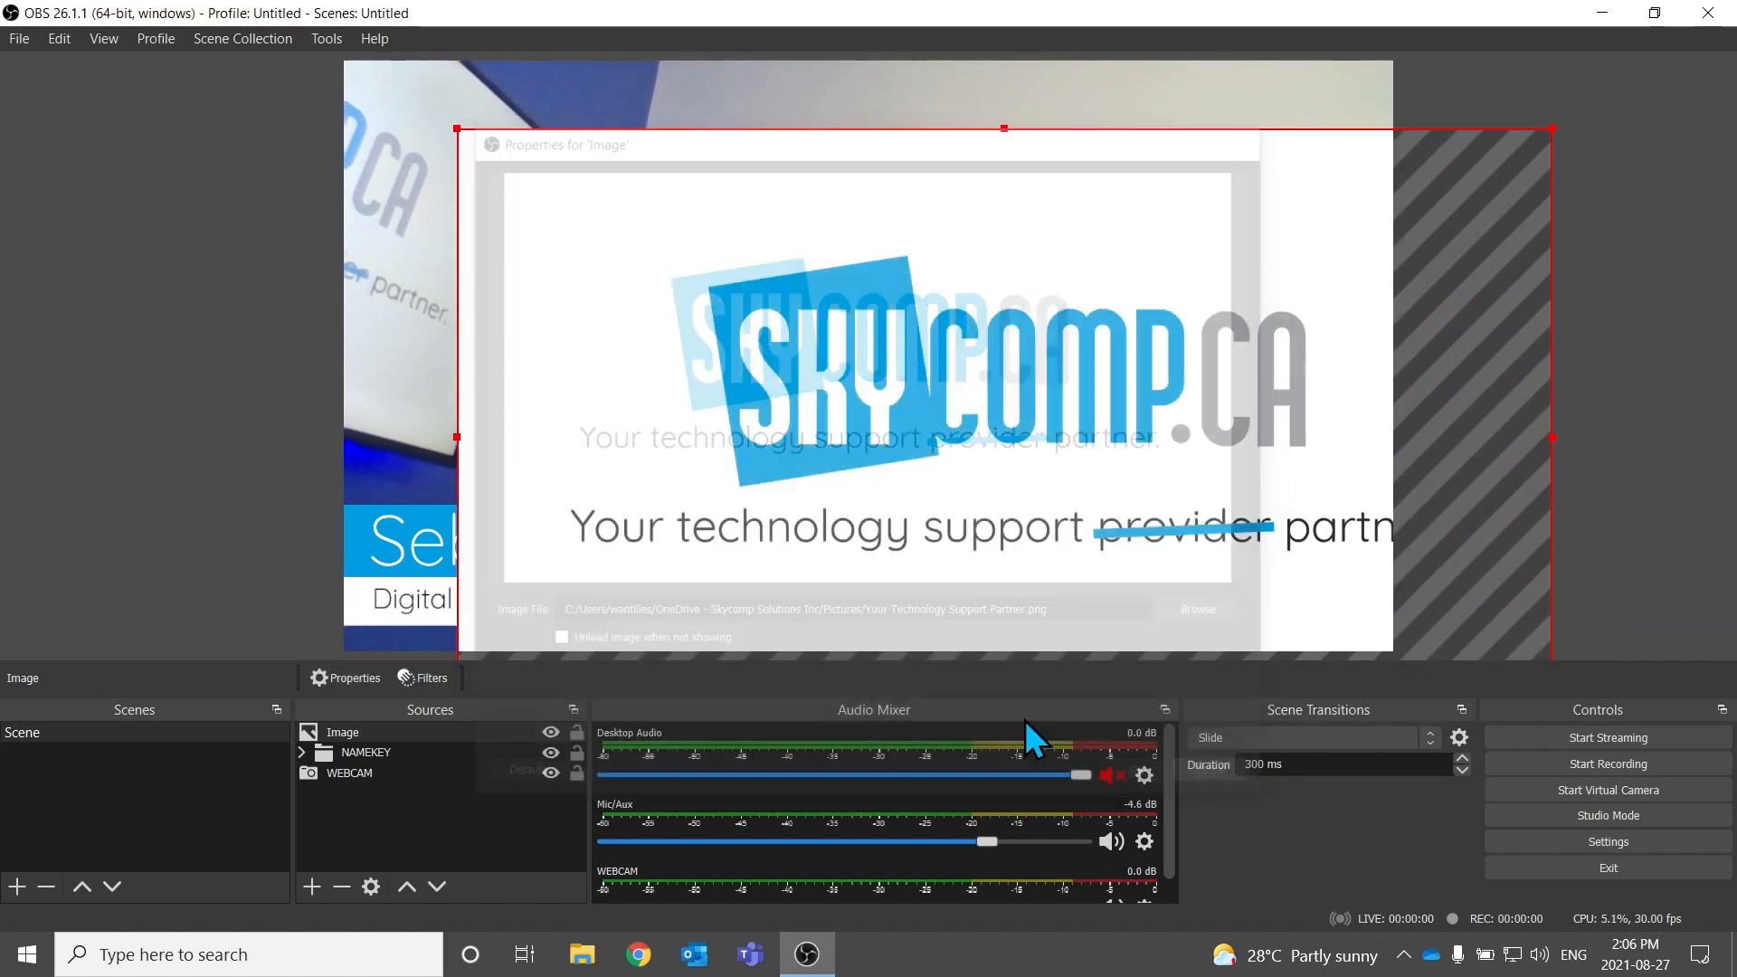
Add a Crop/Pad filter to the logo image
left_click(424, 681)
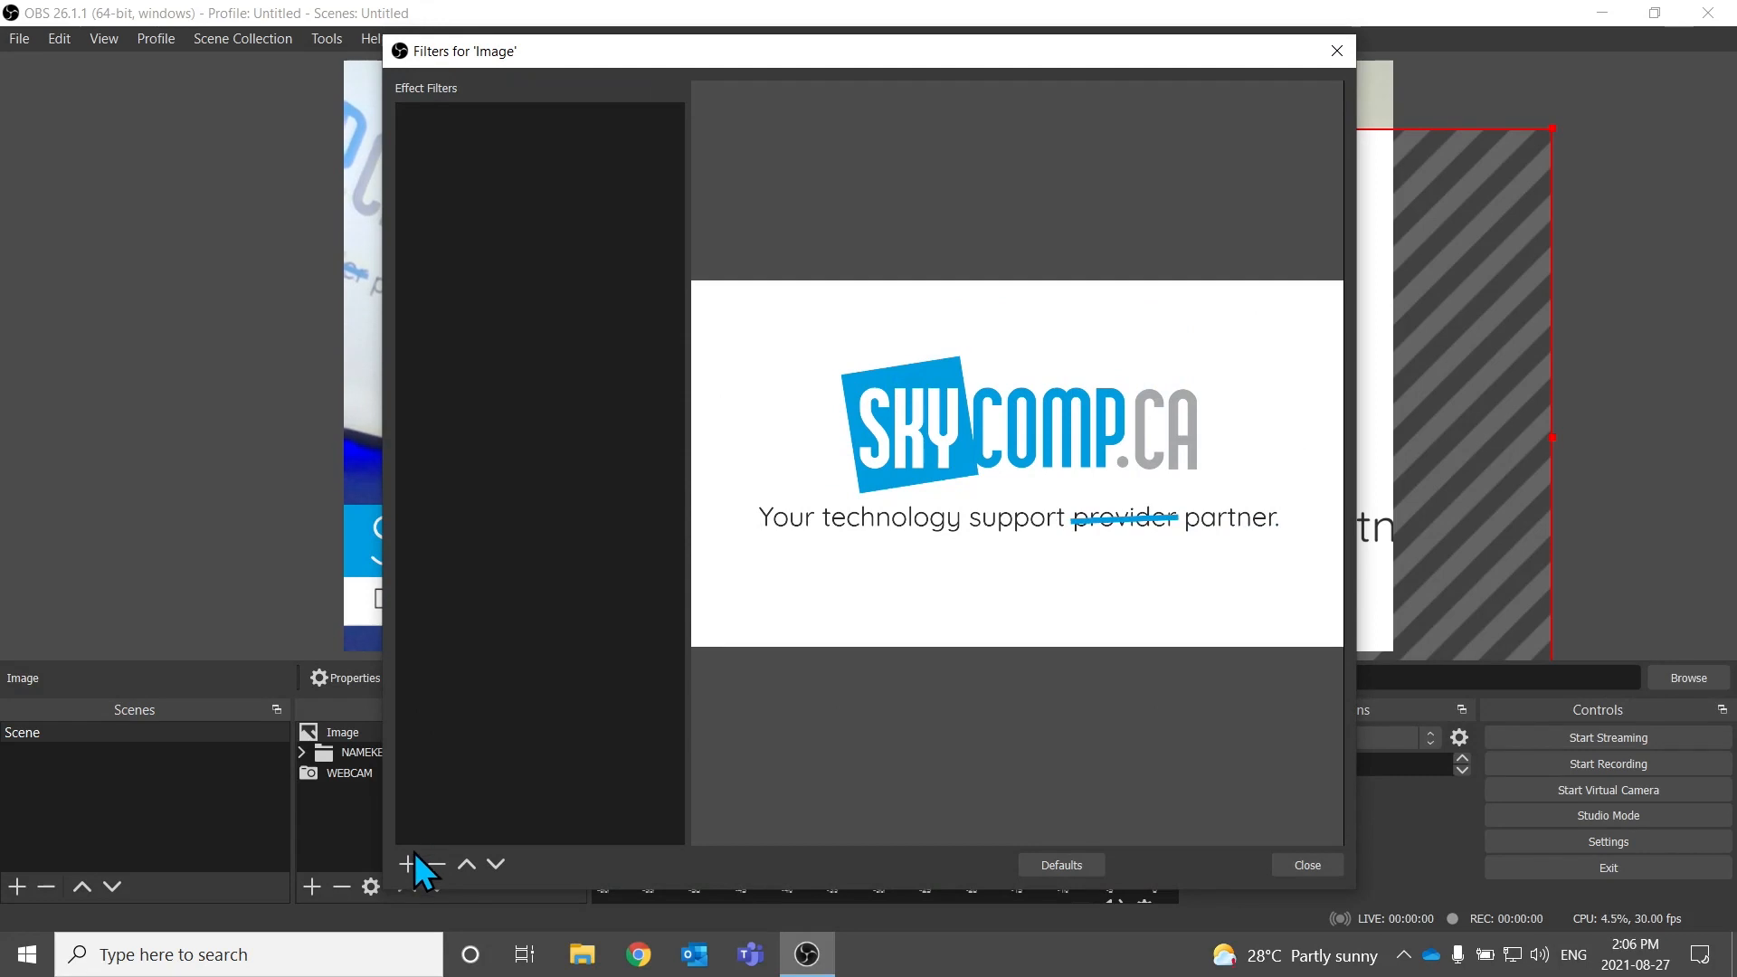
left_click(409, 864)
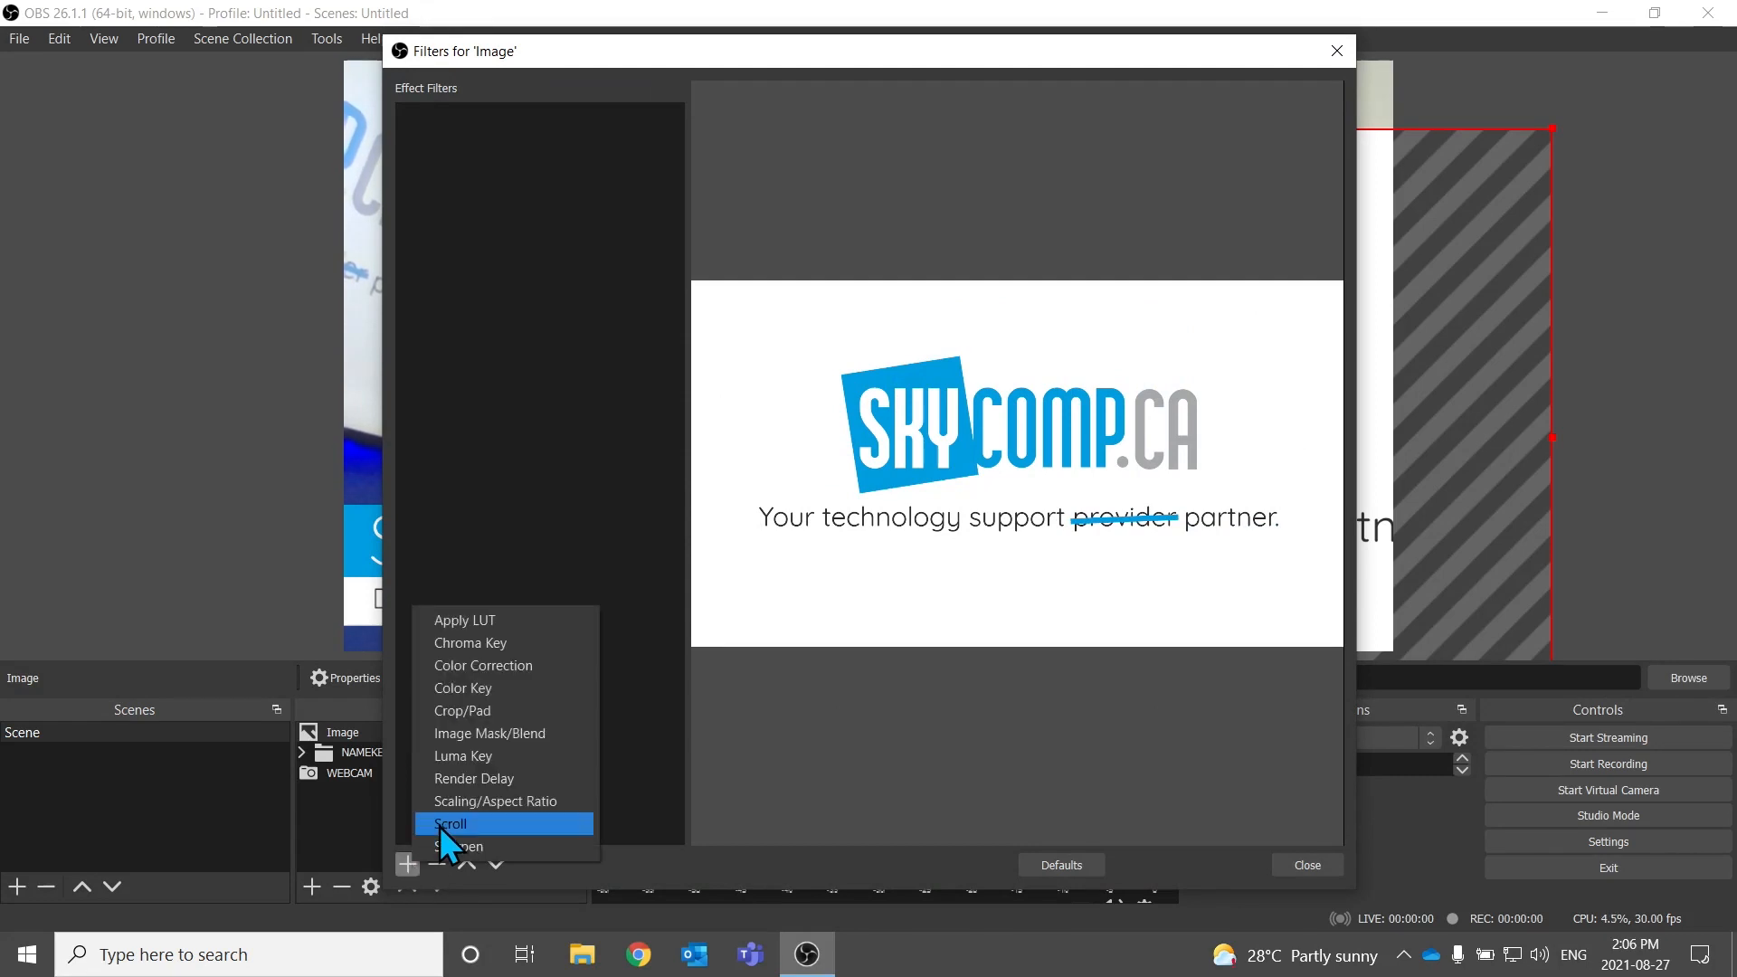
left_click(503, 711)
left_click(827, 511)
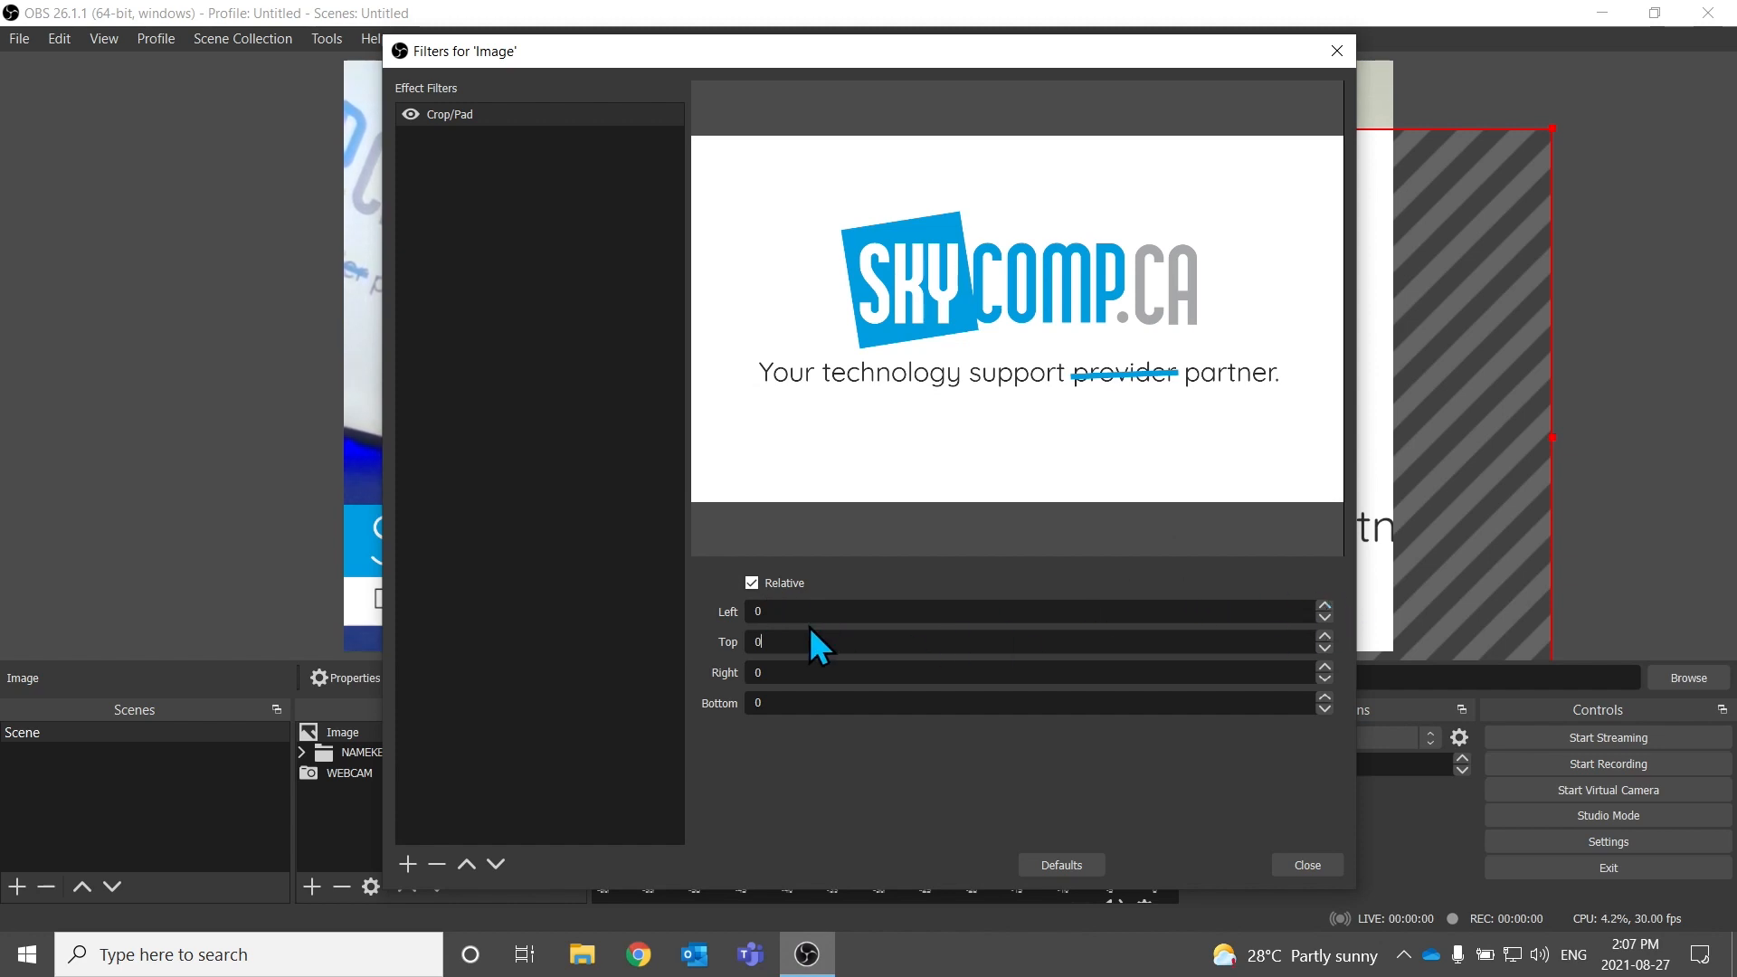
Set the logo's crop to 100 on the left, top, right and bottom, and close its filters
type("10")
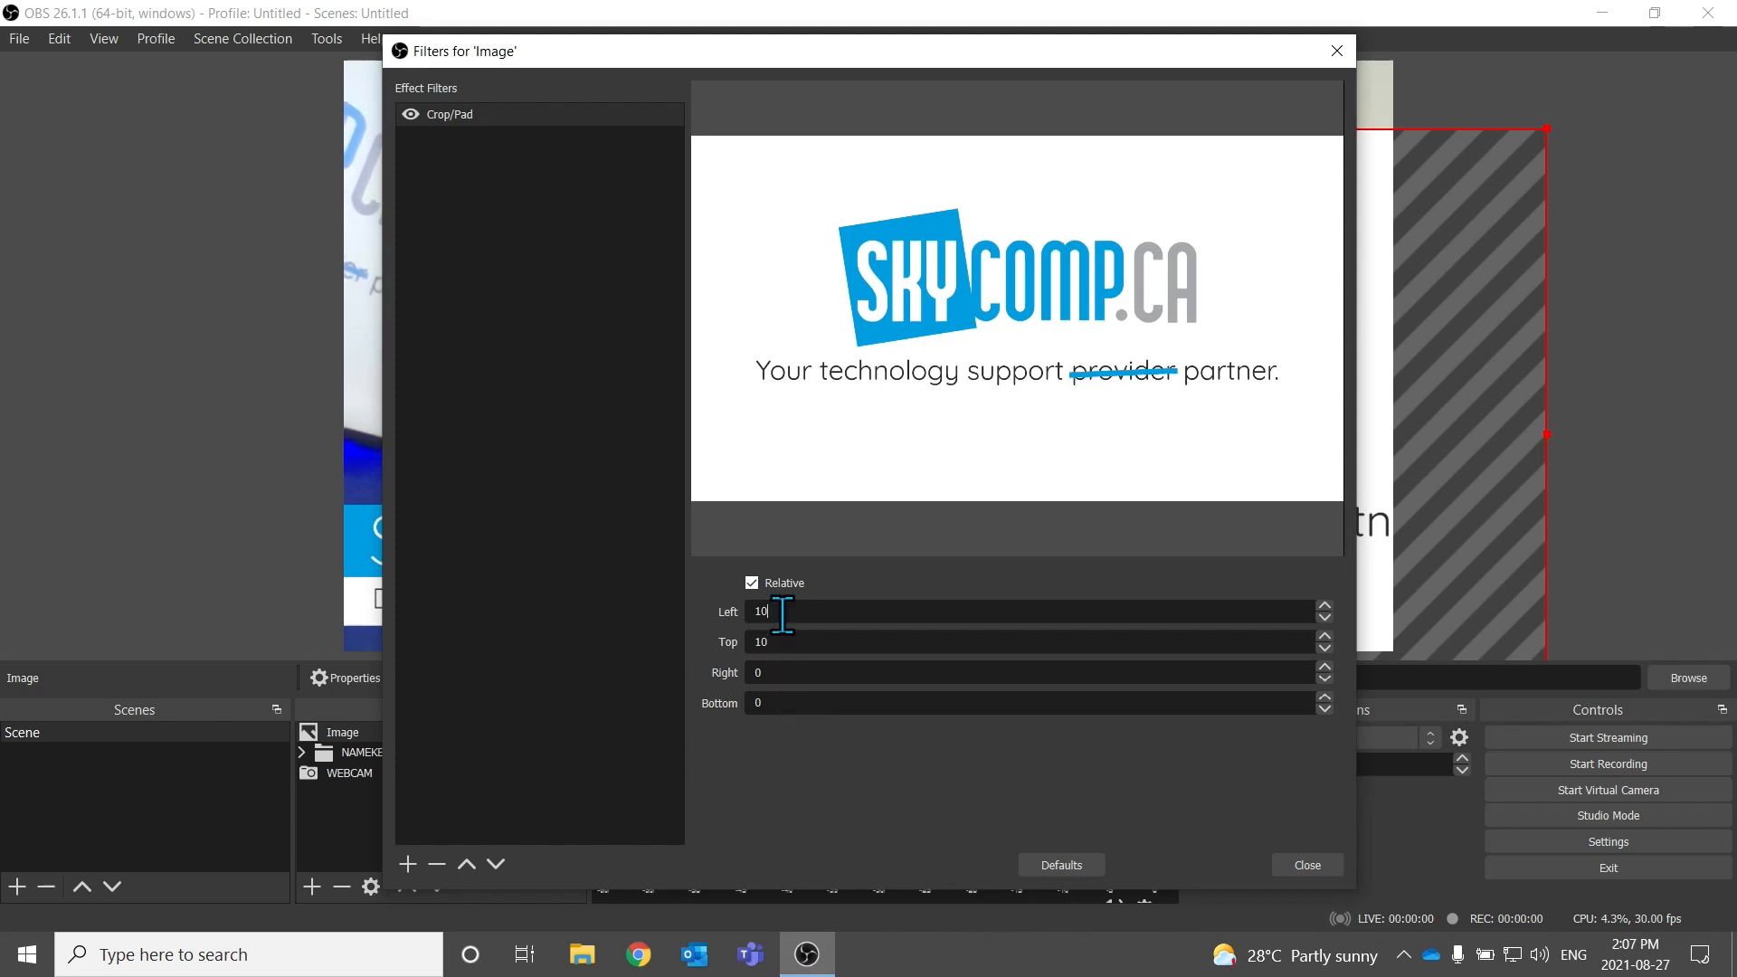
type("100")
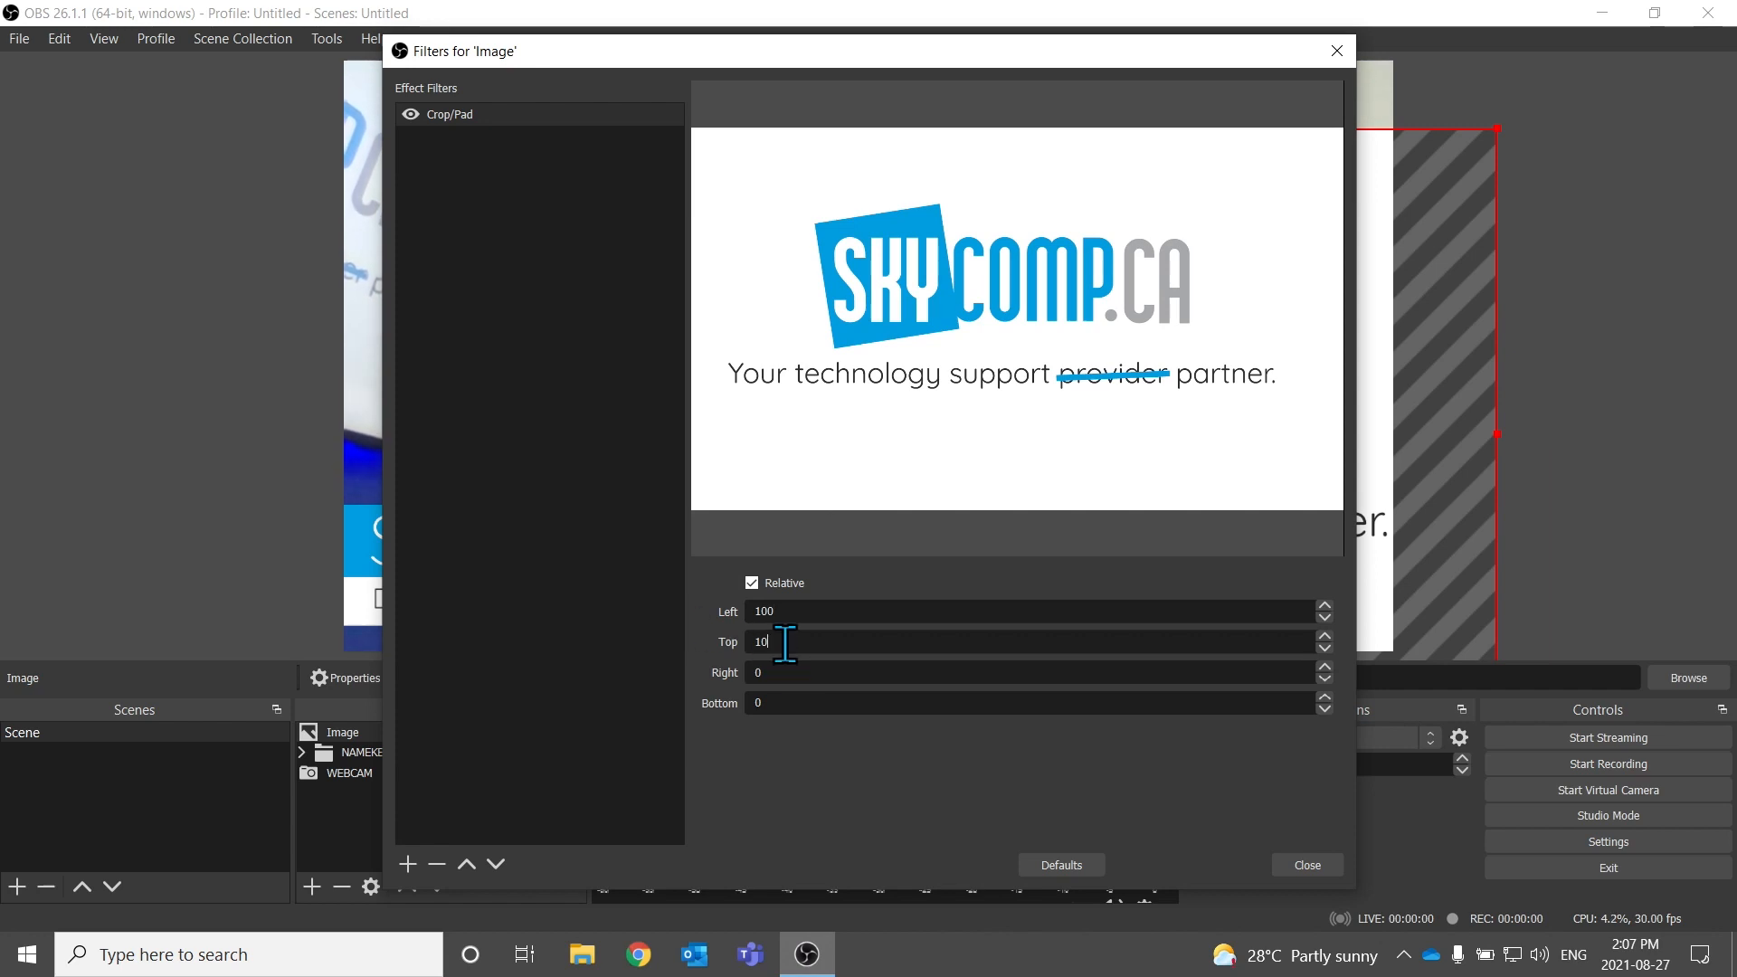
type("0")
left_click(807, 675)
type("1")
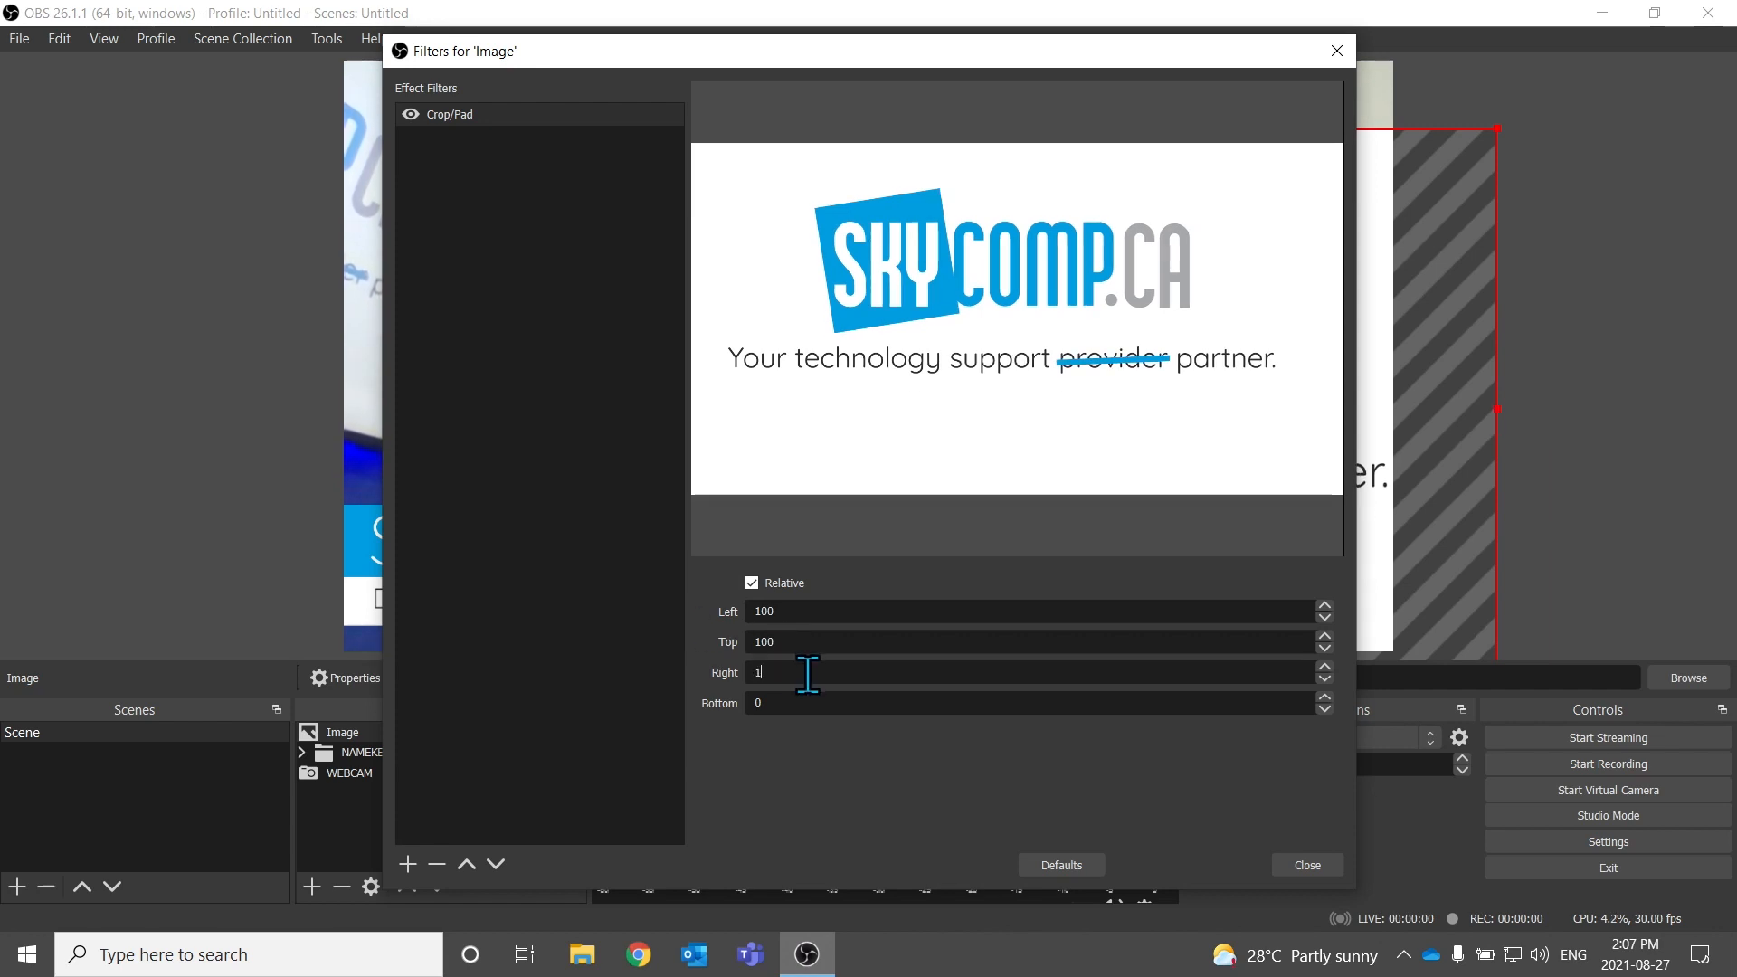
type("00")
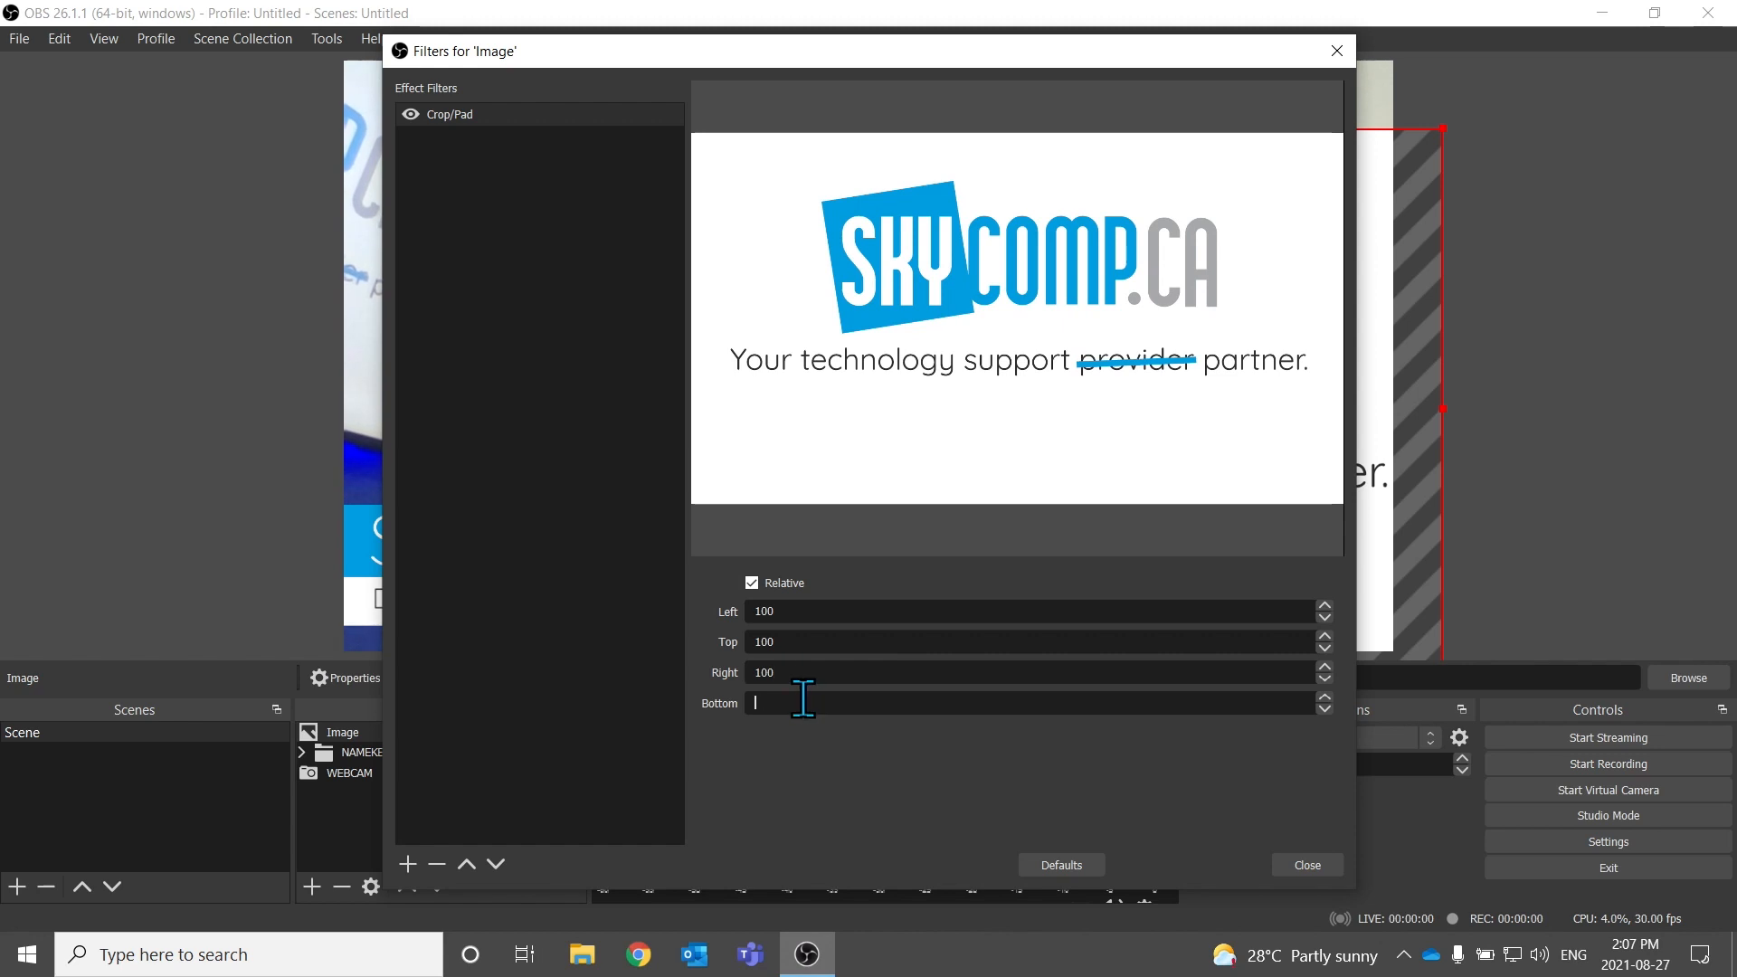
type("100")
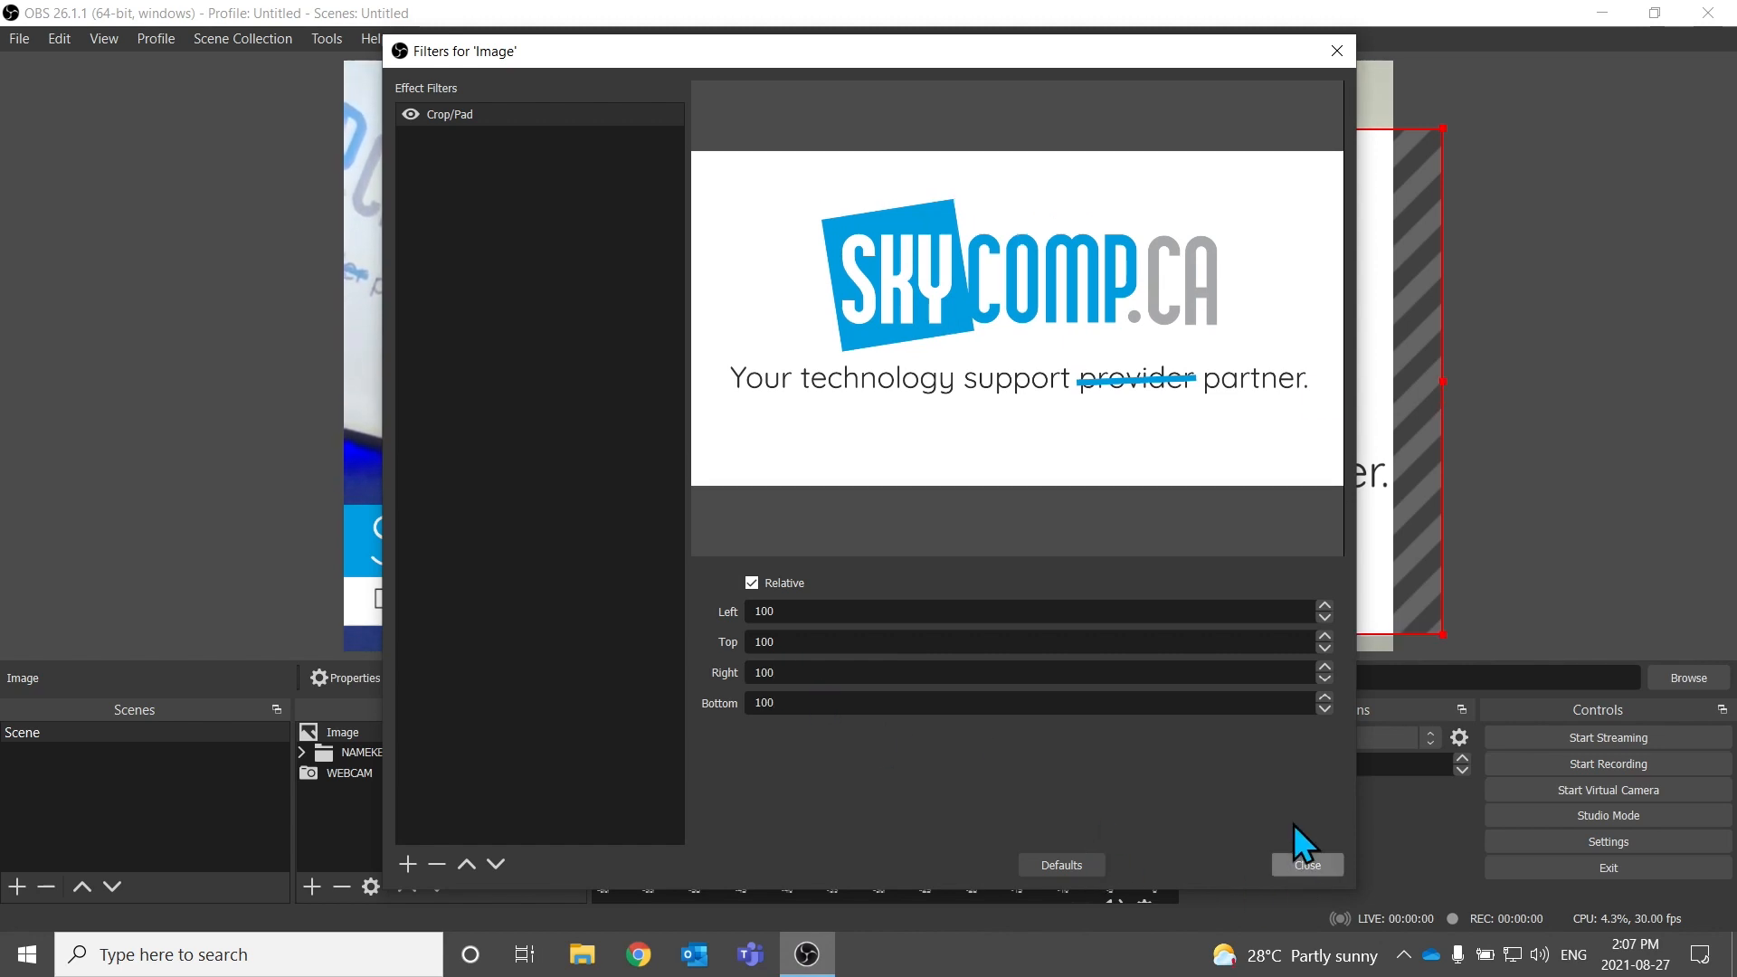
left_click(1349, 51)
Move the cropped logo to the canvas's left edge and shrink it towards its lower-right corner to about a fifth of the canvas width
left_click_drag(895, 168, 769, 142)
left_click(329, 106)
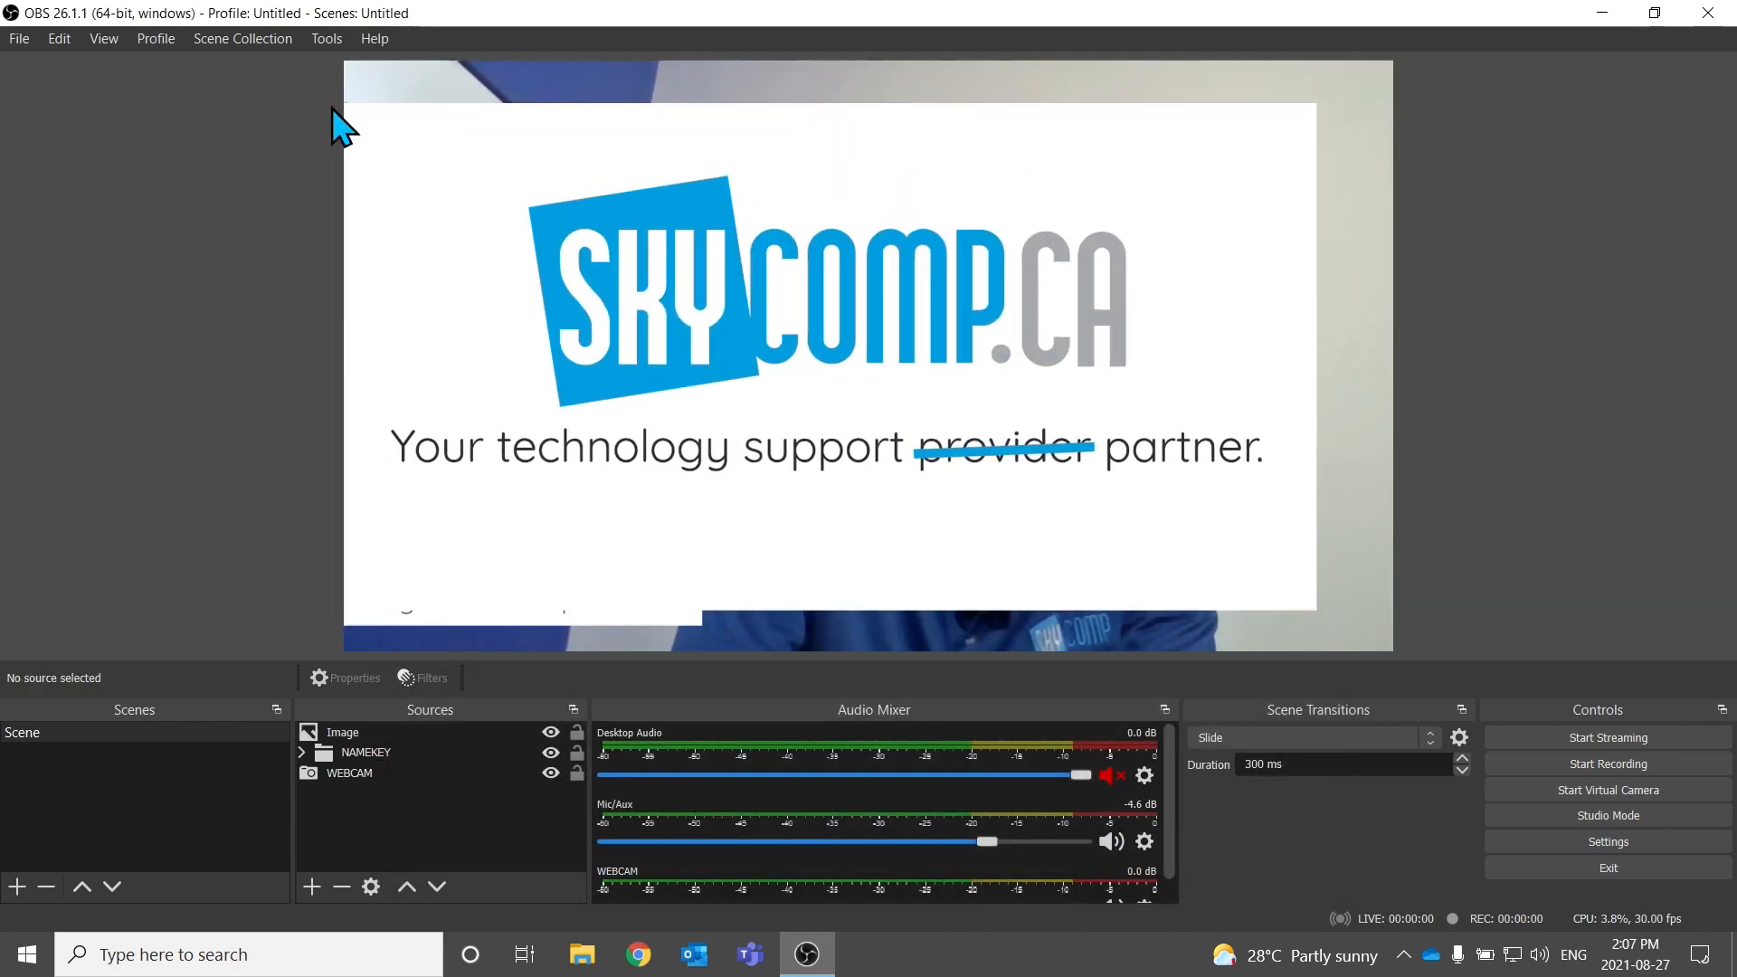
left_click(381, 142)
left_click_drag(327, 102, 1102, 515)
left_click(1211, 626)
left_click_drag(906, 531, 978, 566)
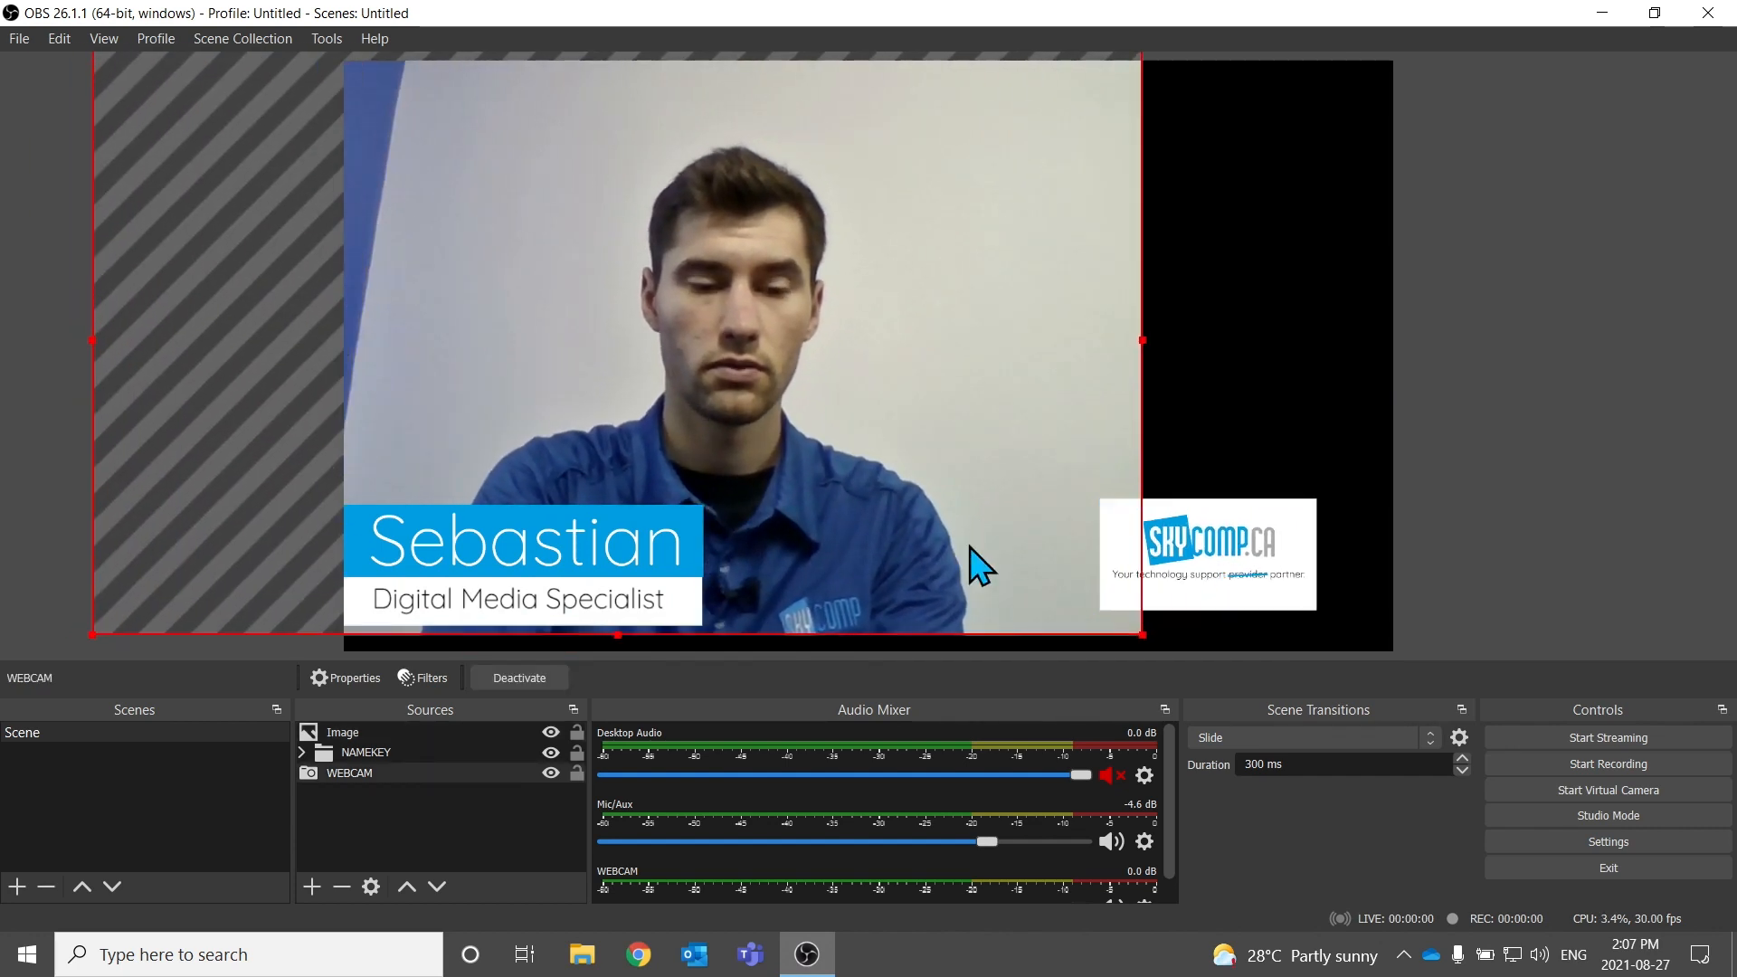
left_click_drag(849, 322, 1090, 307)
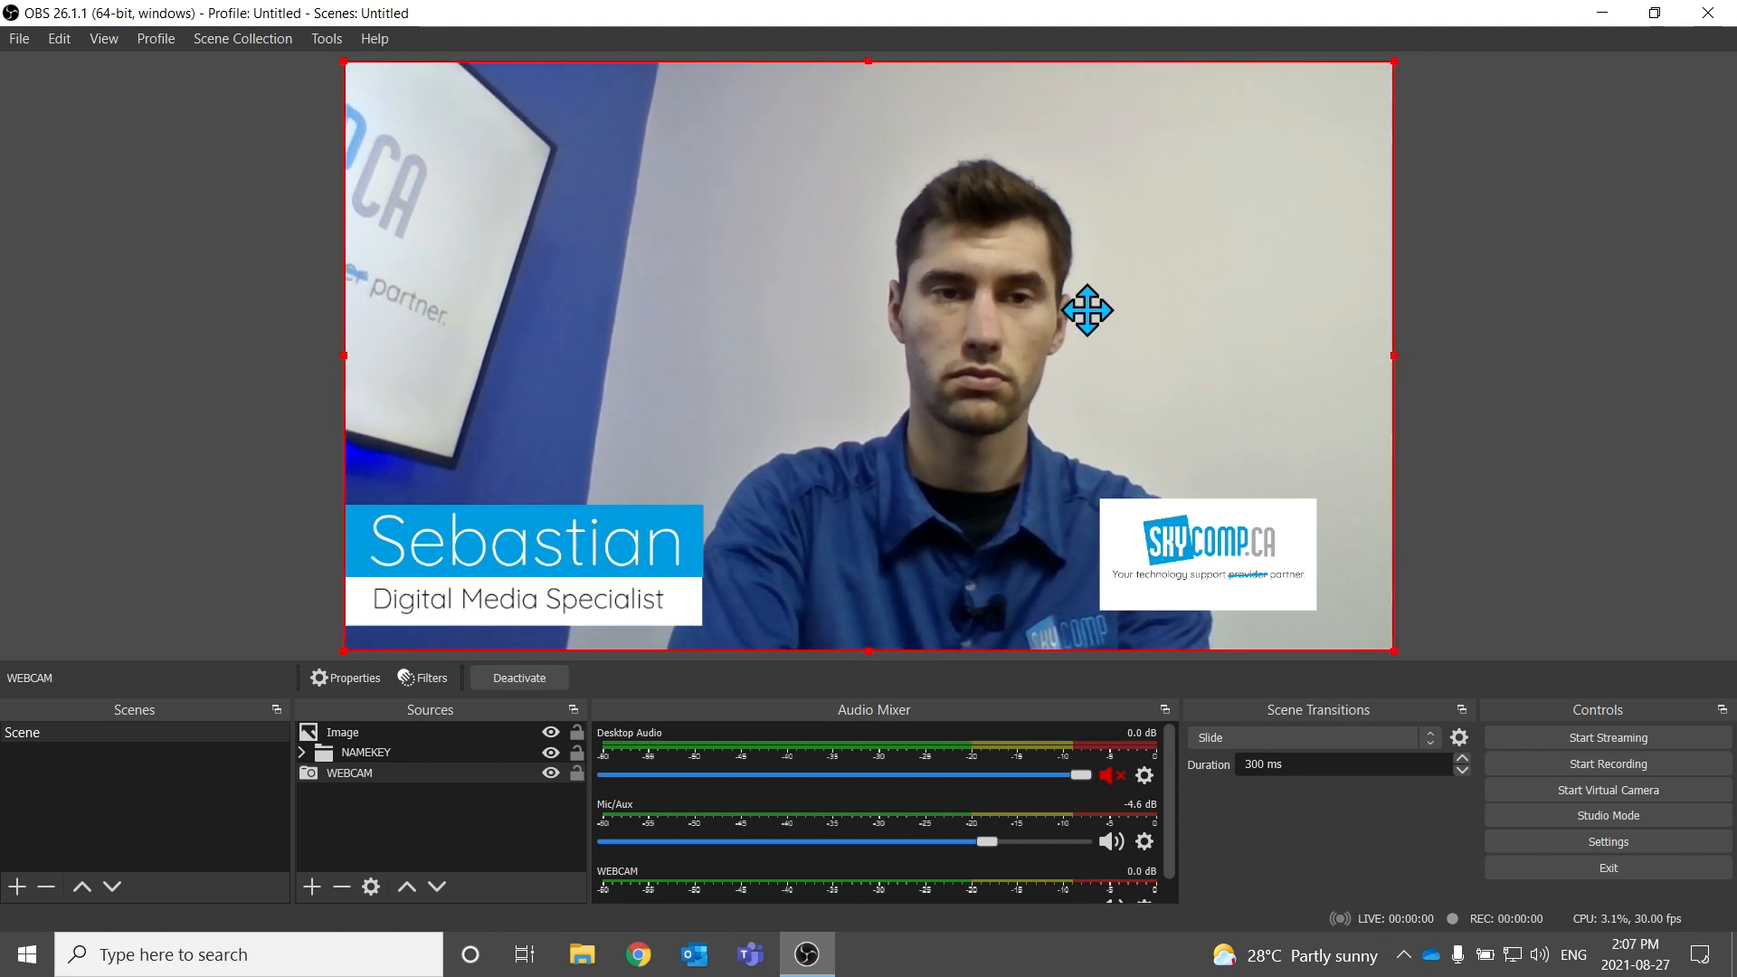
Place the logo image directly beside the lower third and enlarge it until its lower edge roughly lines up with the job title bar
left_click(1247, 543)
left_click_drag(1247, 543, 844, 540)
left_click(919, 604)
left_click(921, 606)
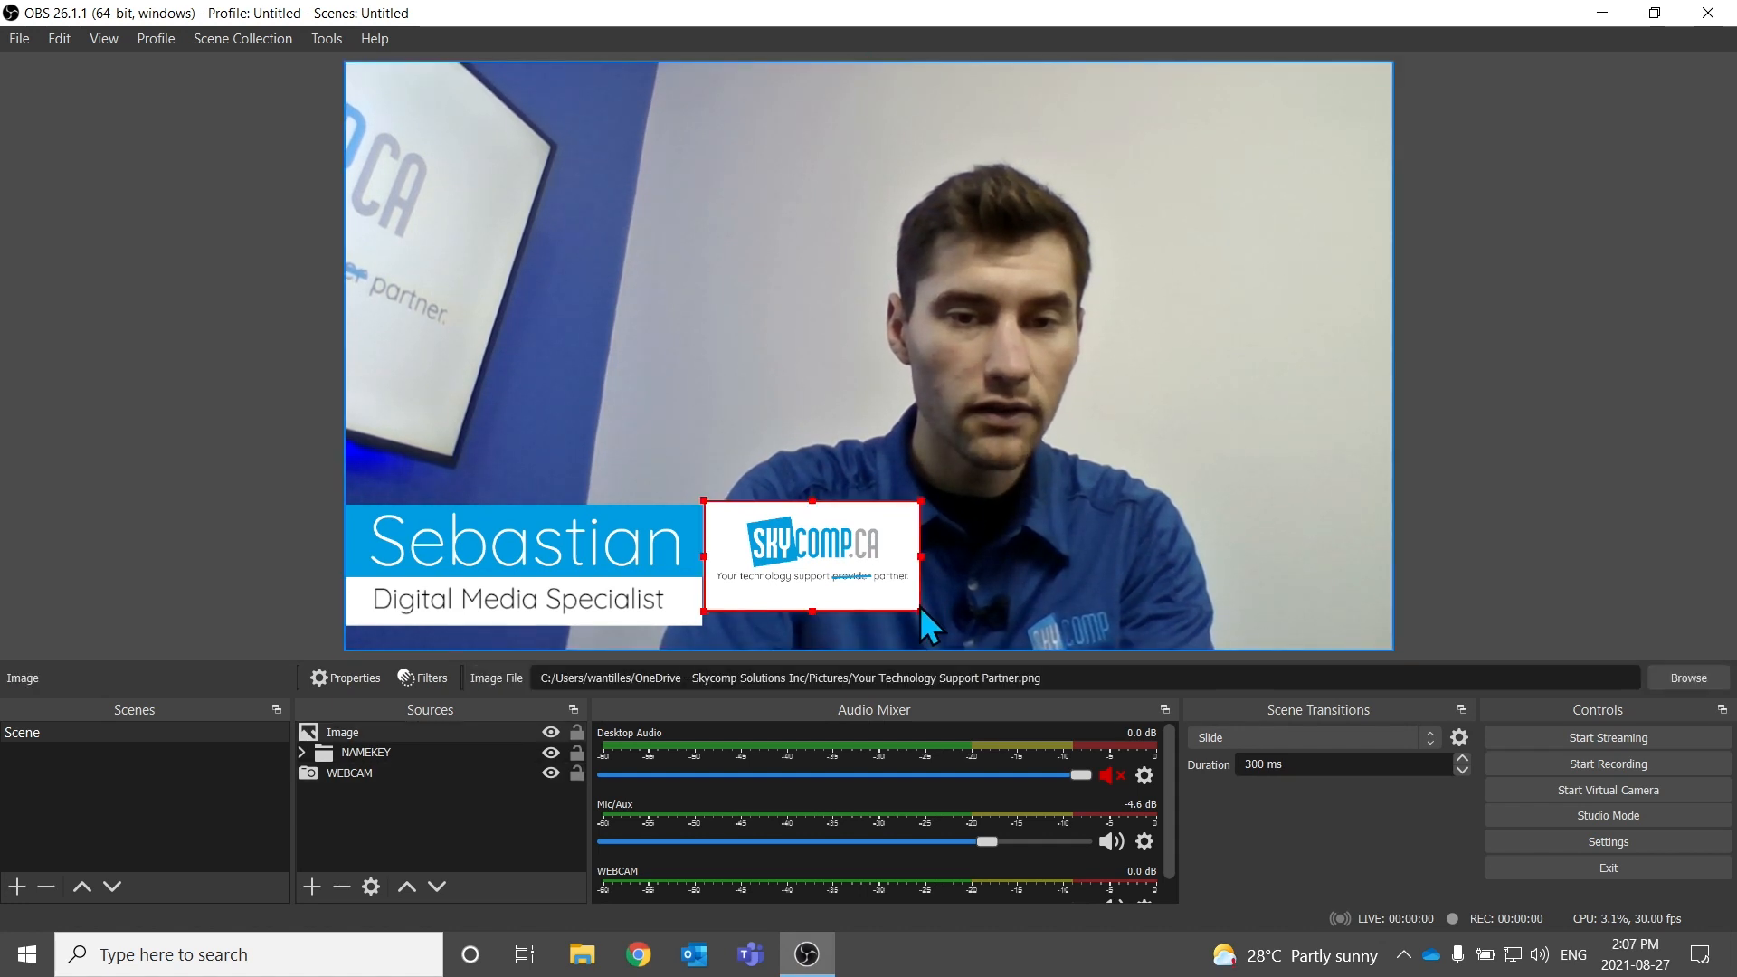
left_click_drag(920, 609, 946, 624)
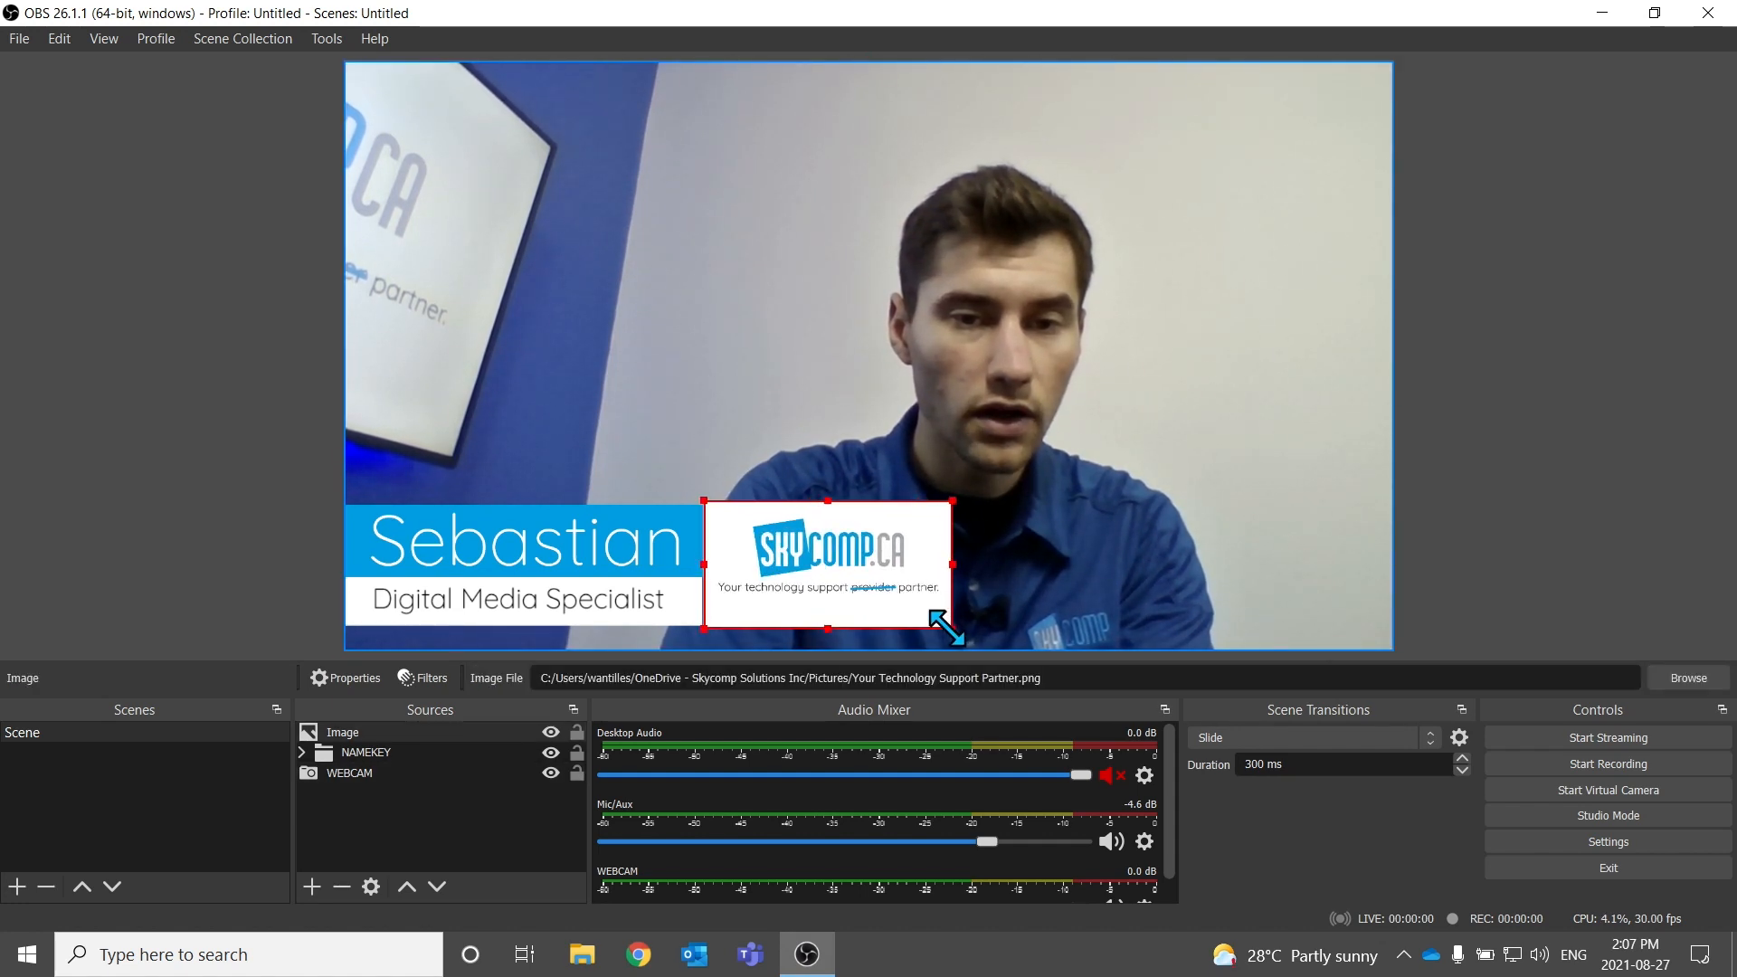
left_click(725, 403)
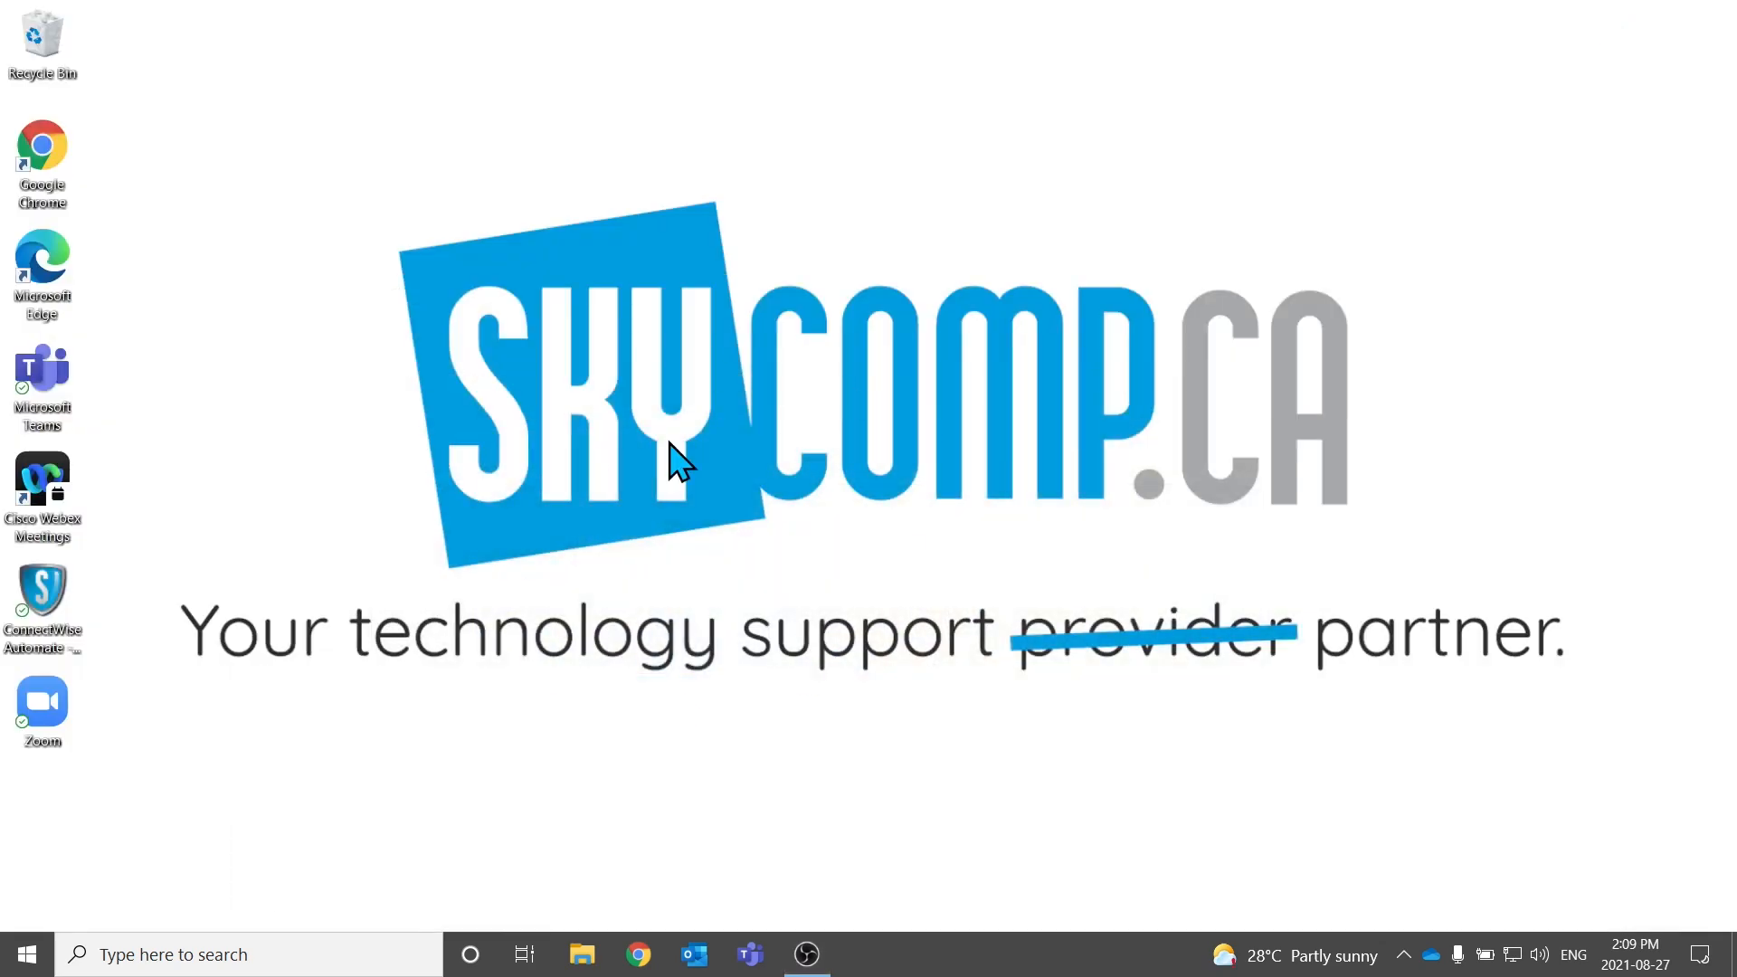
Switch to Microsoft Teams
left_click(753, 952)
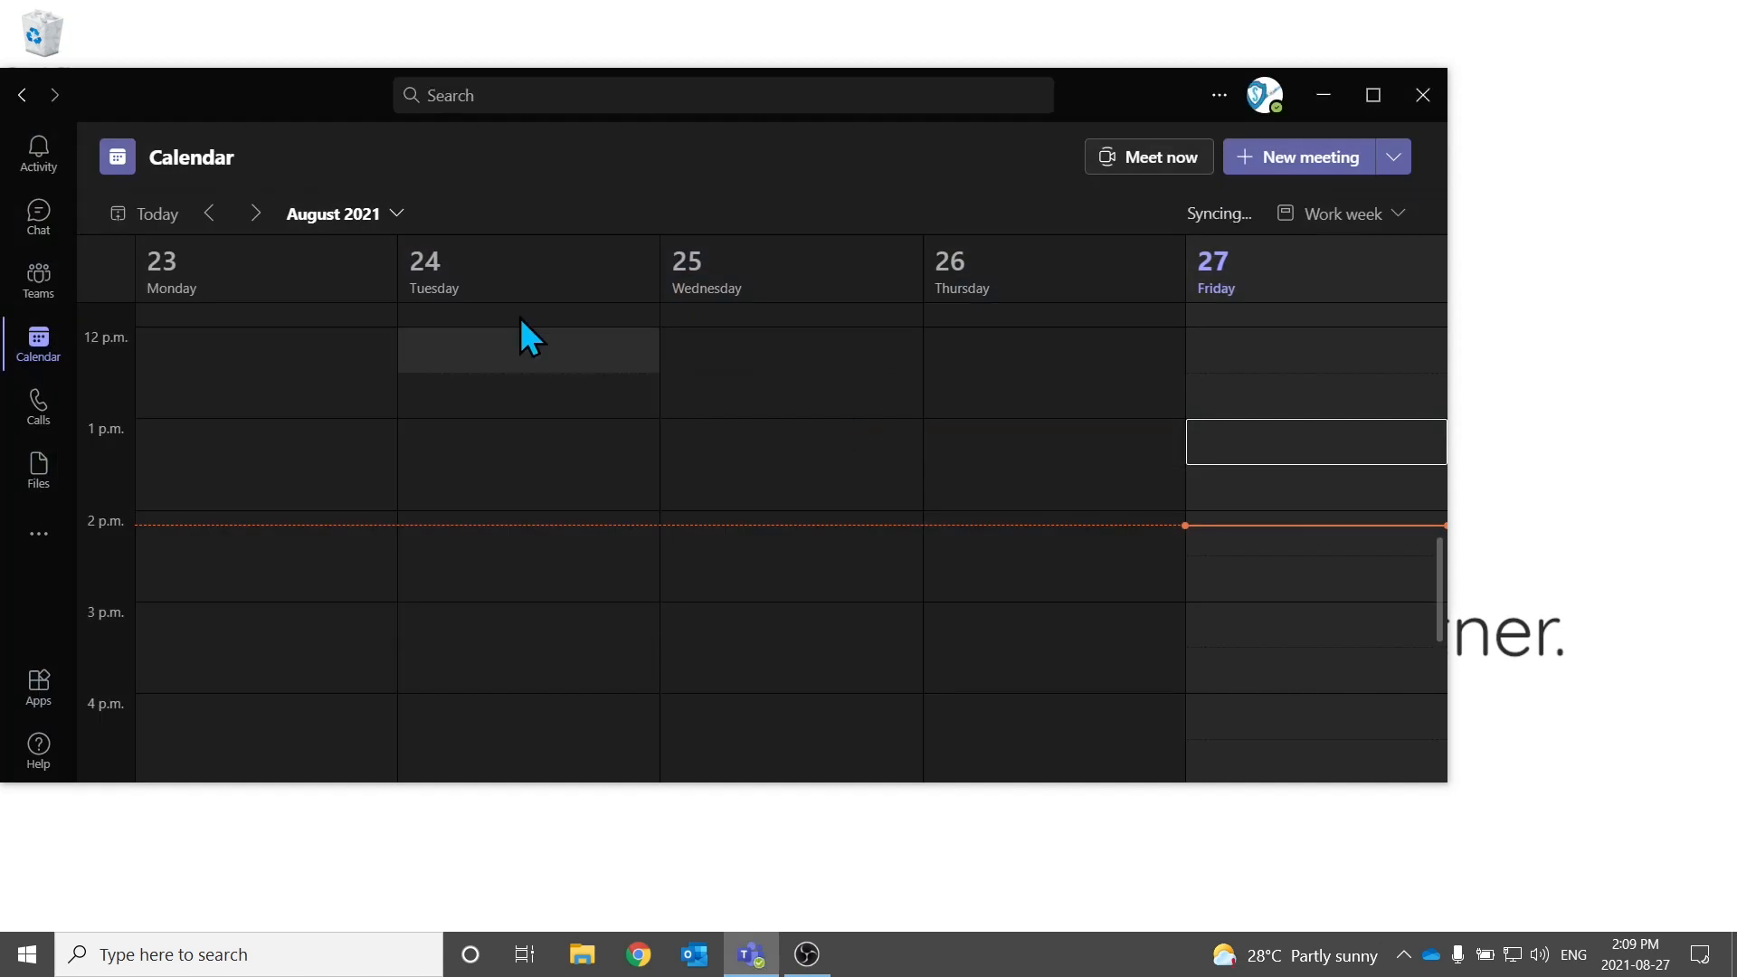
left_click(1391, 159)
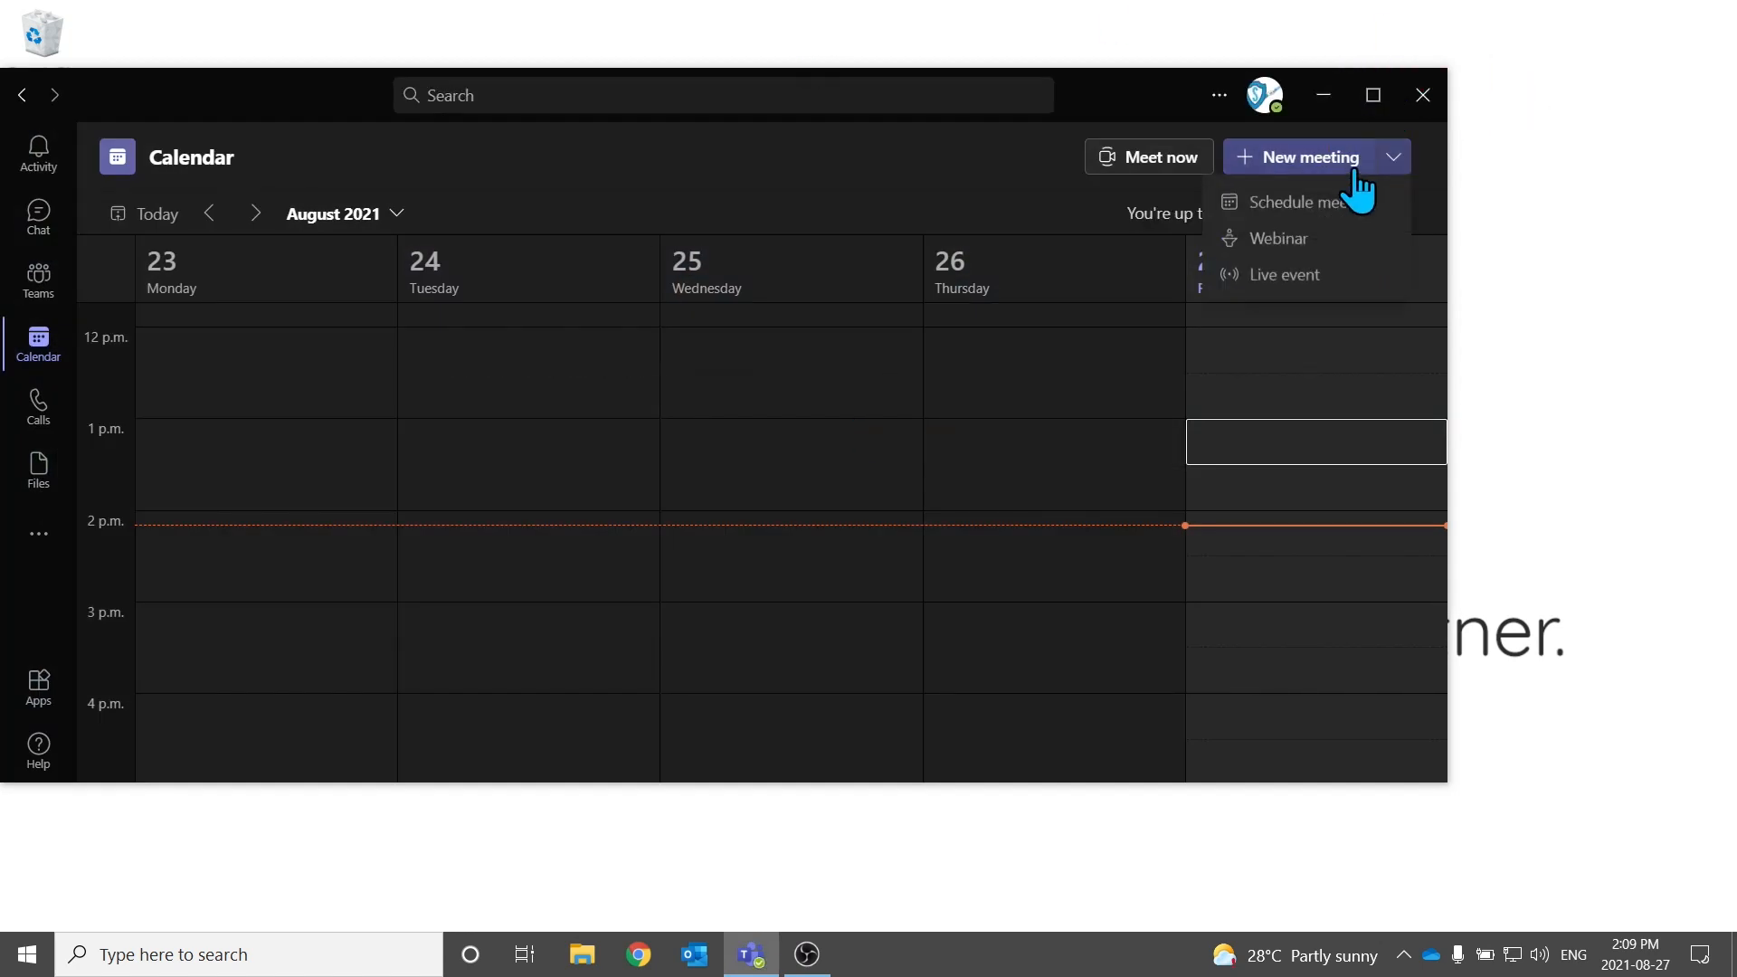
left_click(1314, 203)
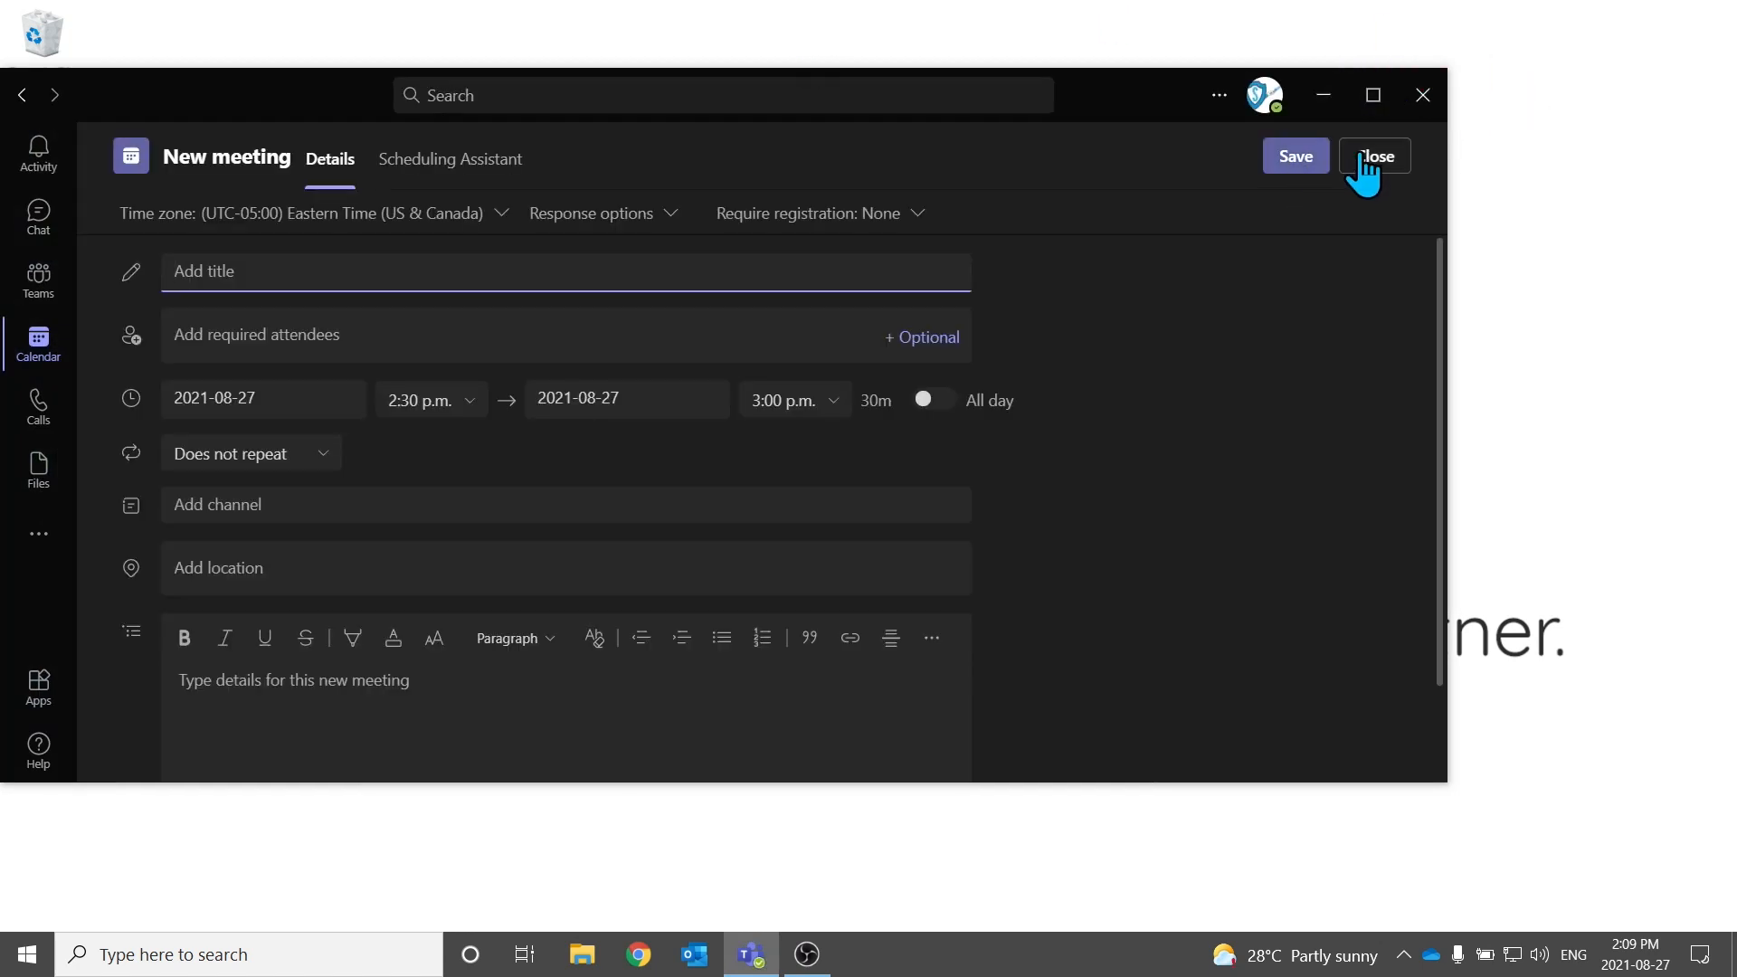
left_click(1344, 157)
Start an instant meeting from the calendar with the default meeting name and maximize the main Teams window
left_click(1186, 185)
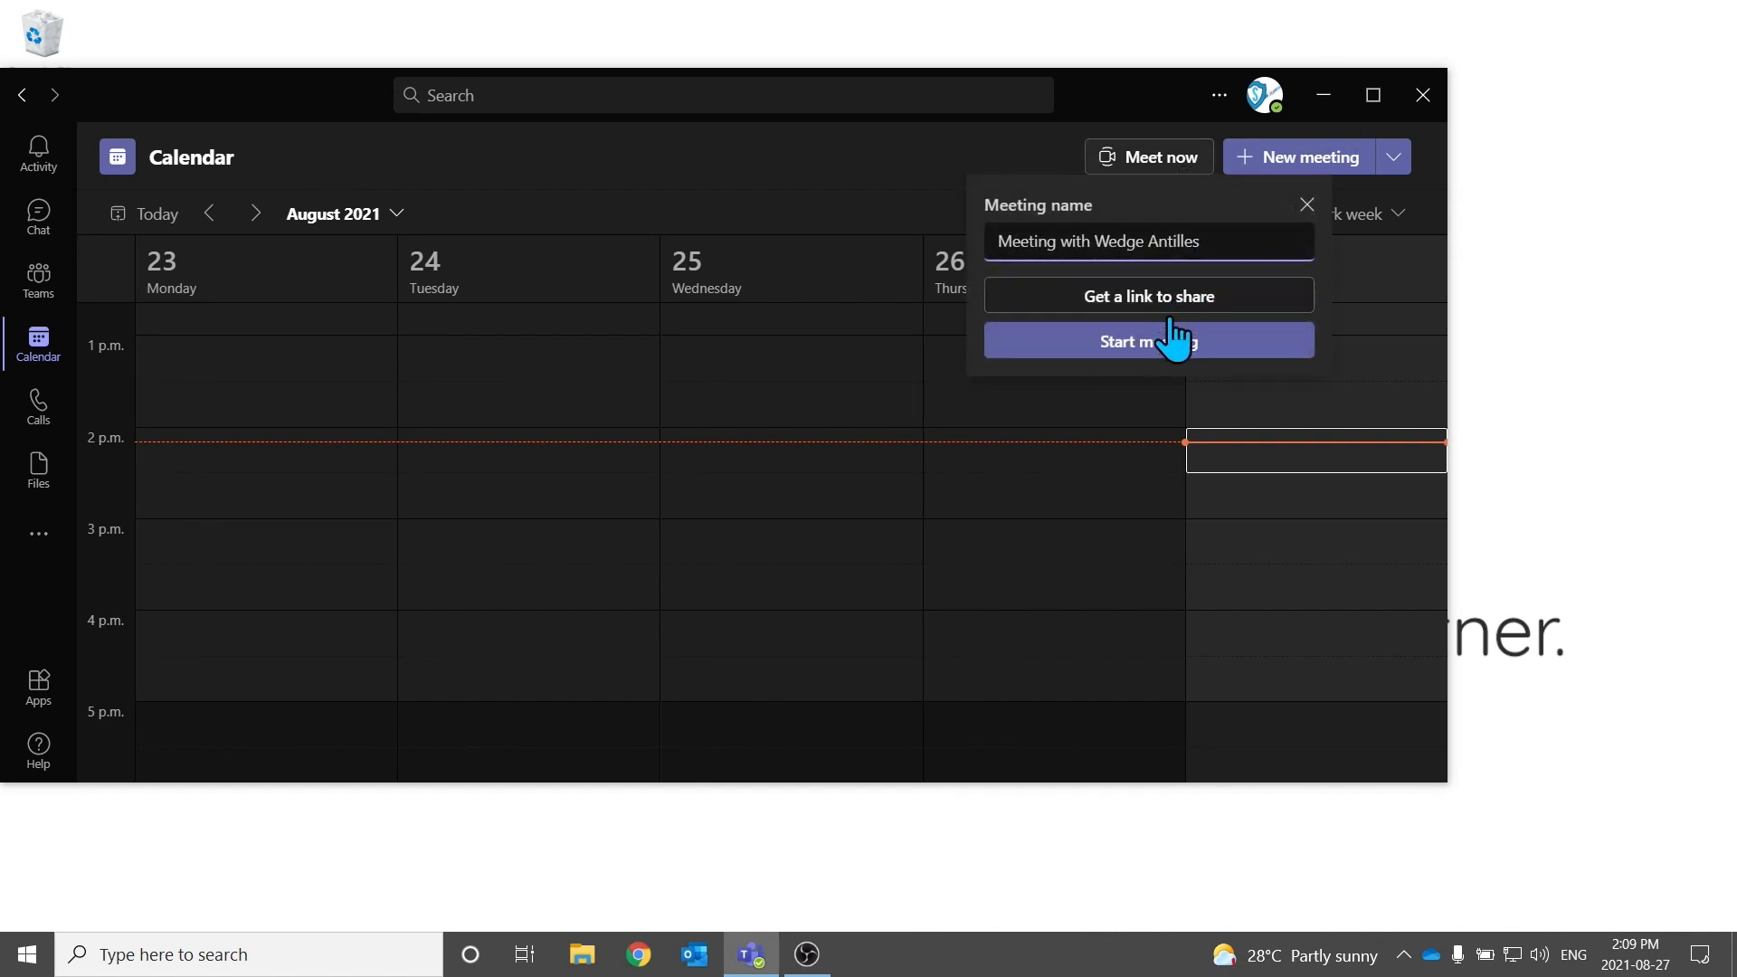
left_click(1171, 339)
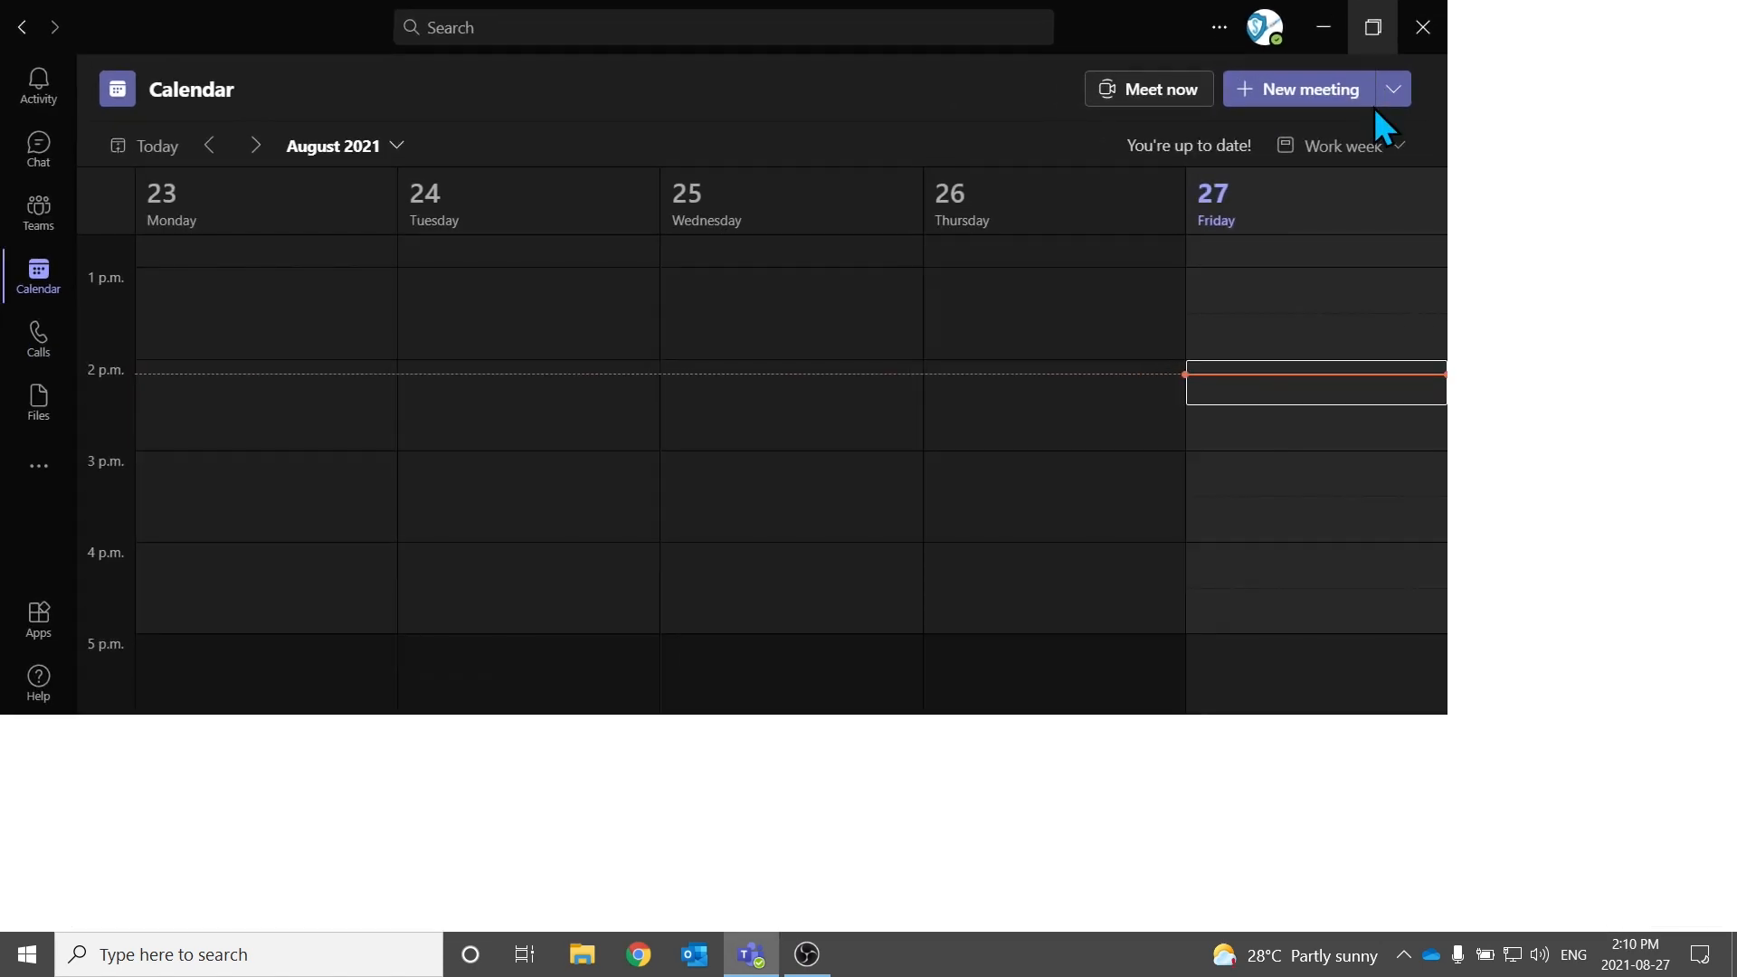
left_click(1373, 107)
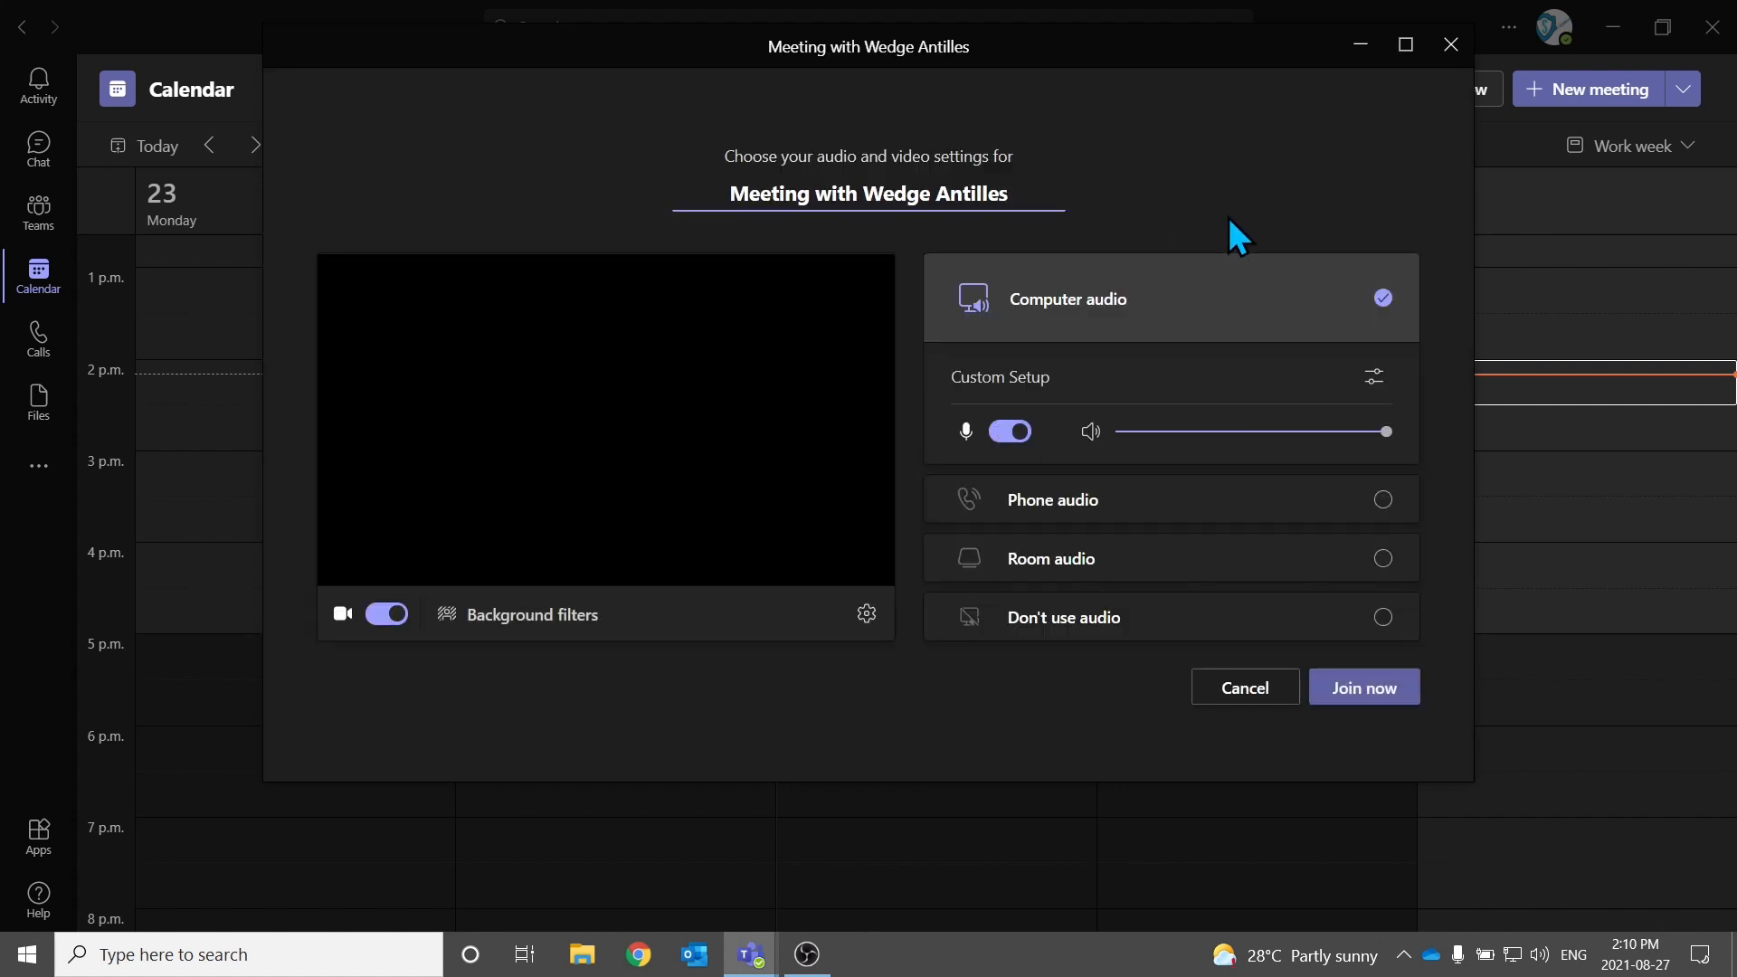
Set the meeting's camera to OBS Virtual Camera in the device settings
left_click(1372, 379)
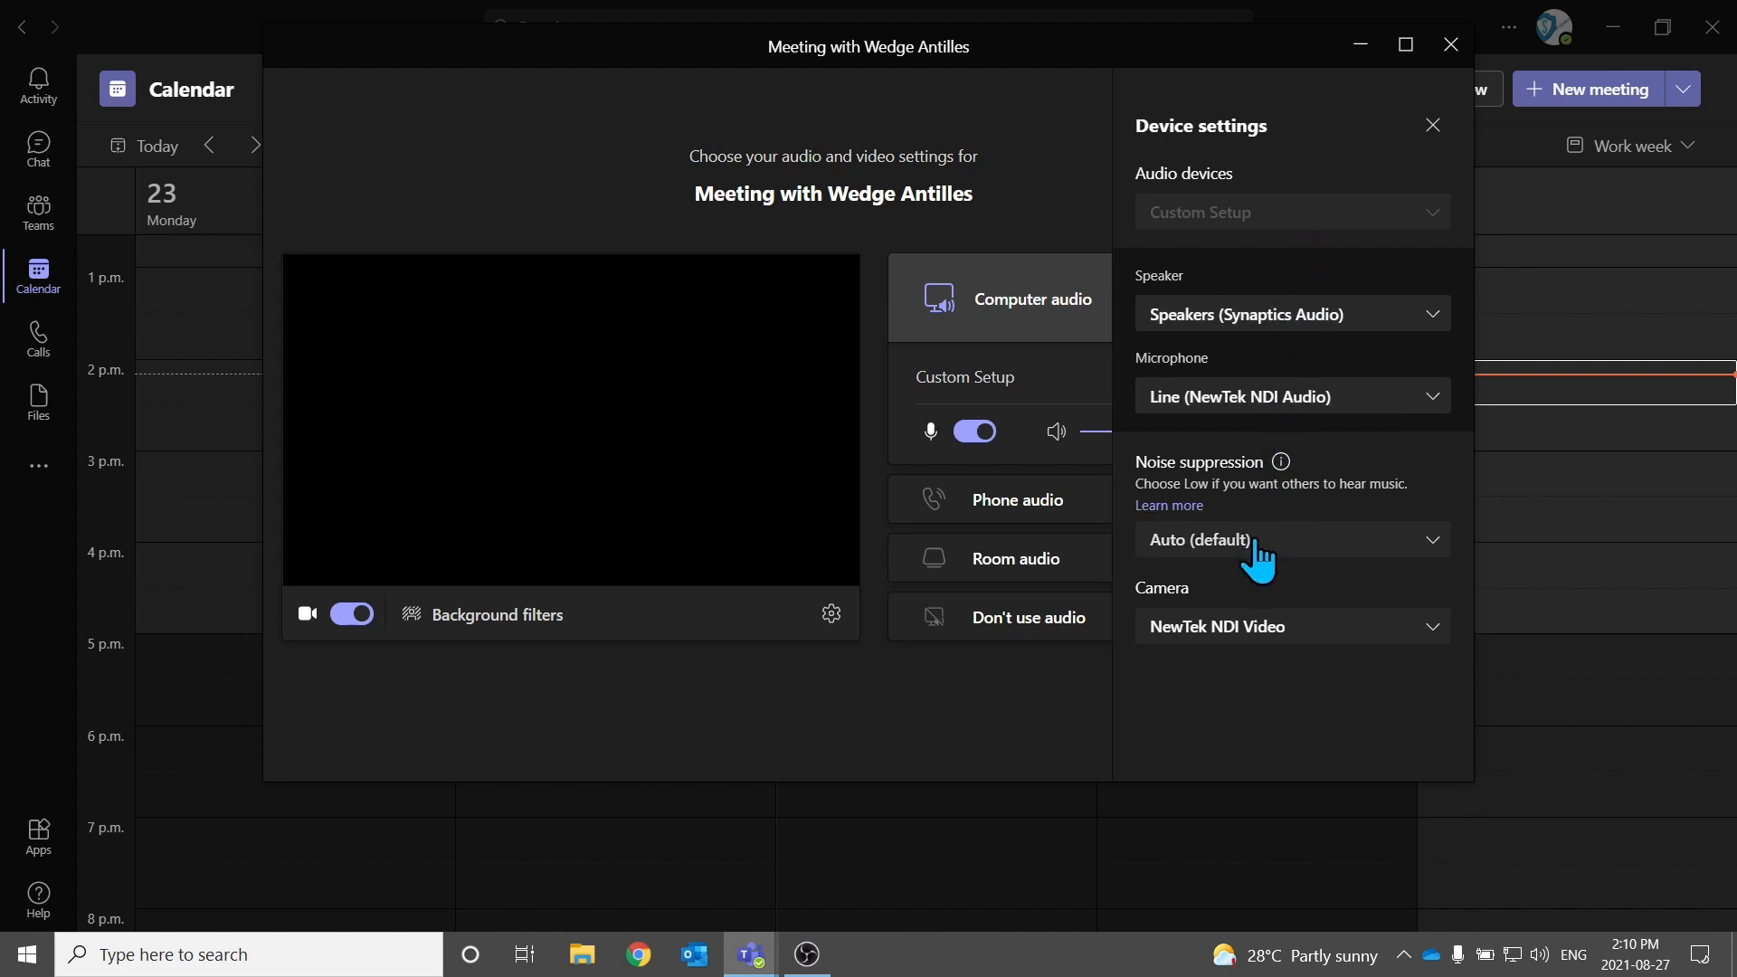
left_click(1250, 638)
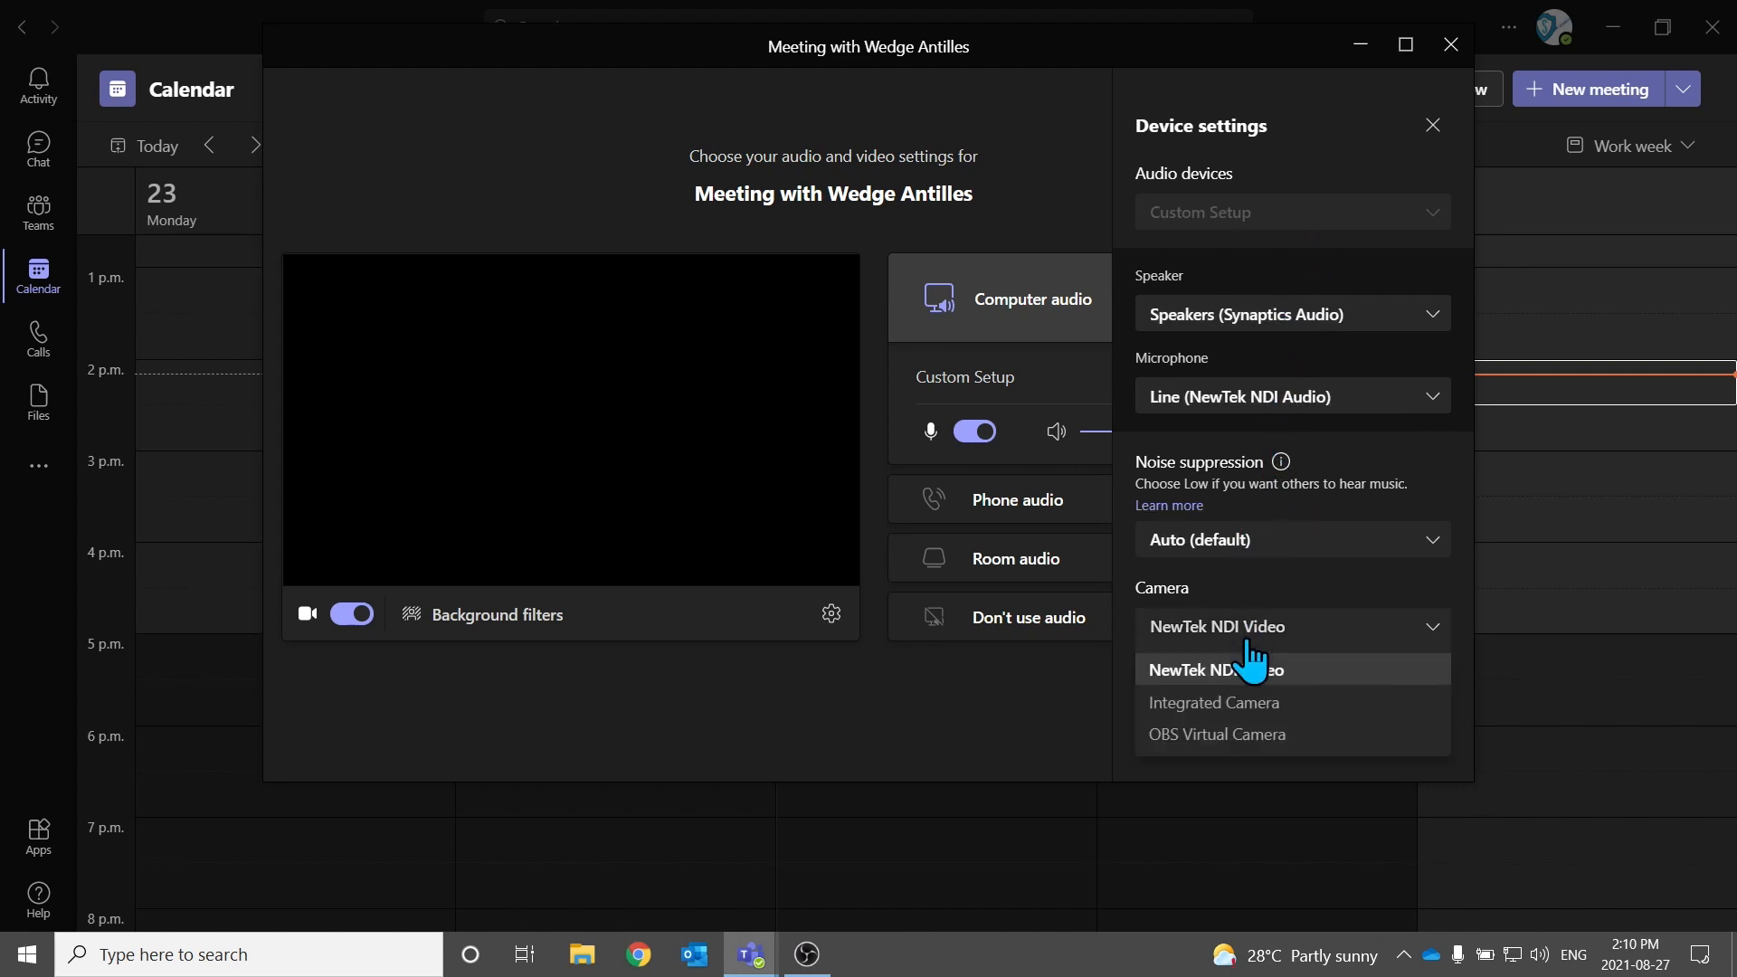
left_click(1276, 733)
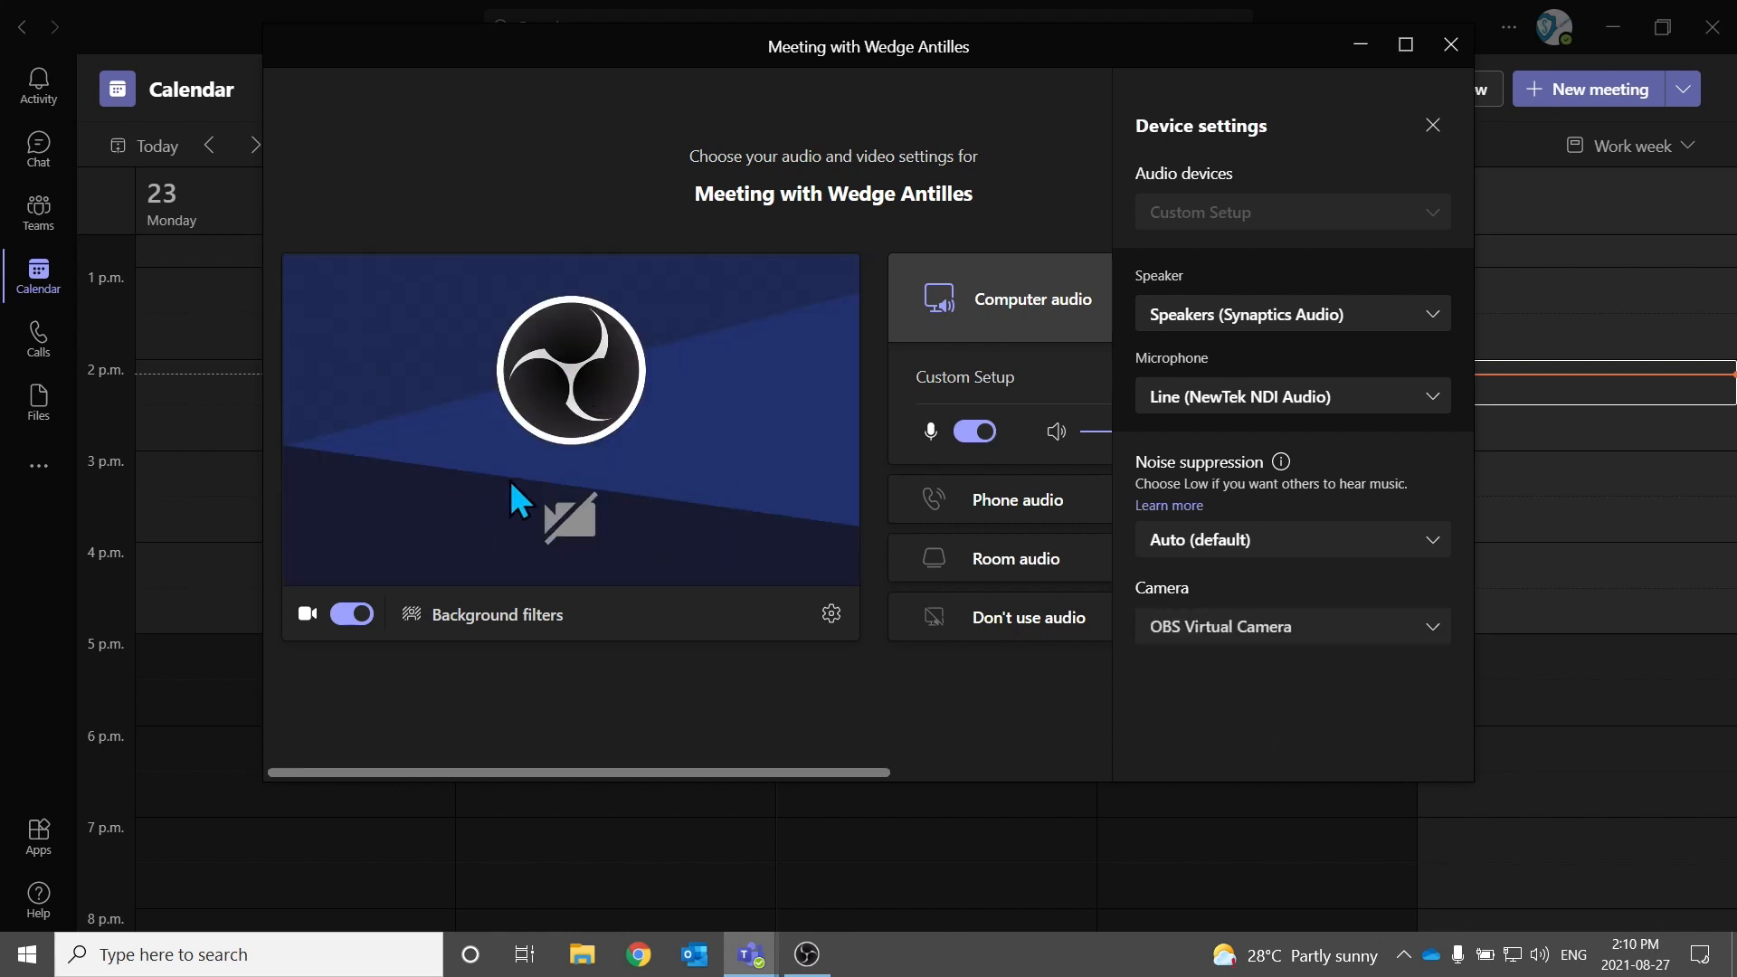
Switch to OBS to start the virtual camera, then return to the Teams meeting preview and maximize it
left_click(807, 955)
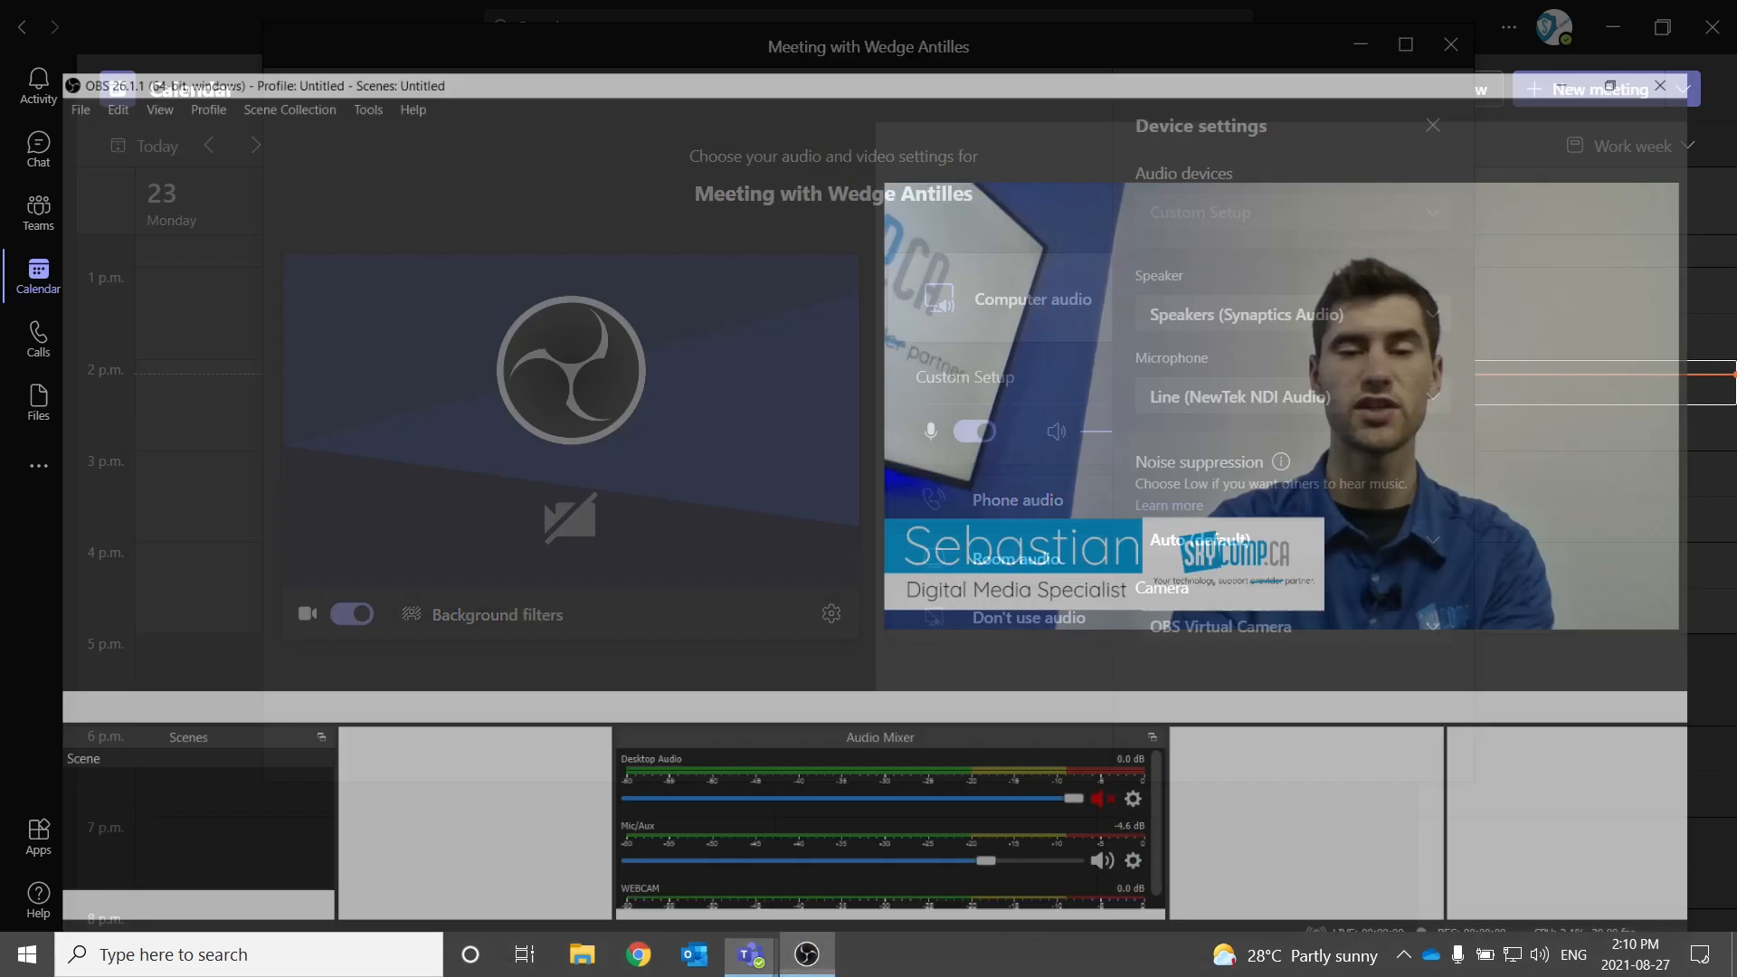
left_click(1582, 788)
left_click(1602, 12)
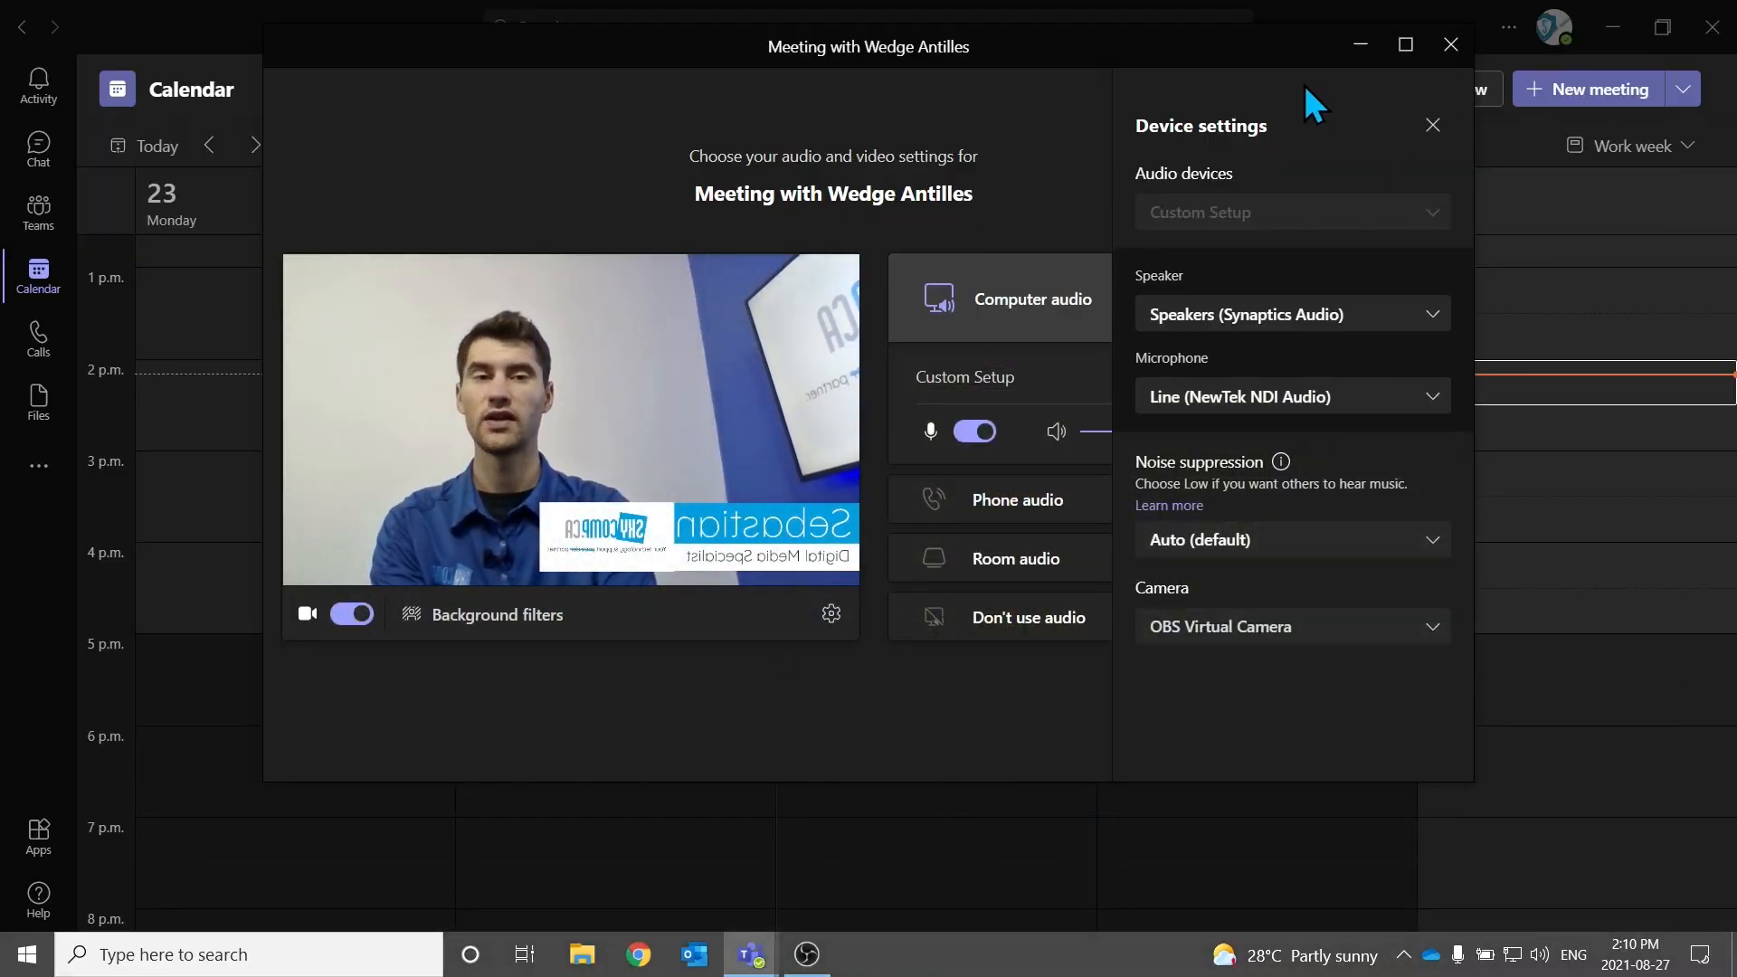
left_click(1406, 44)
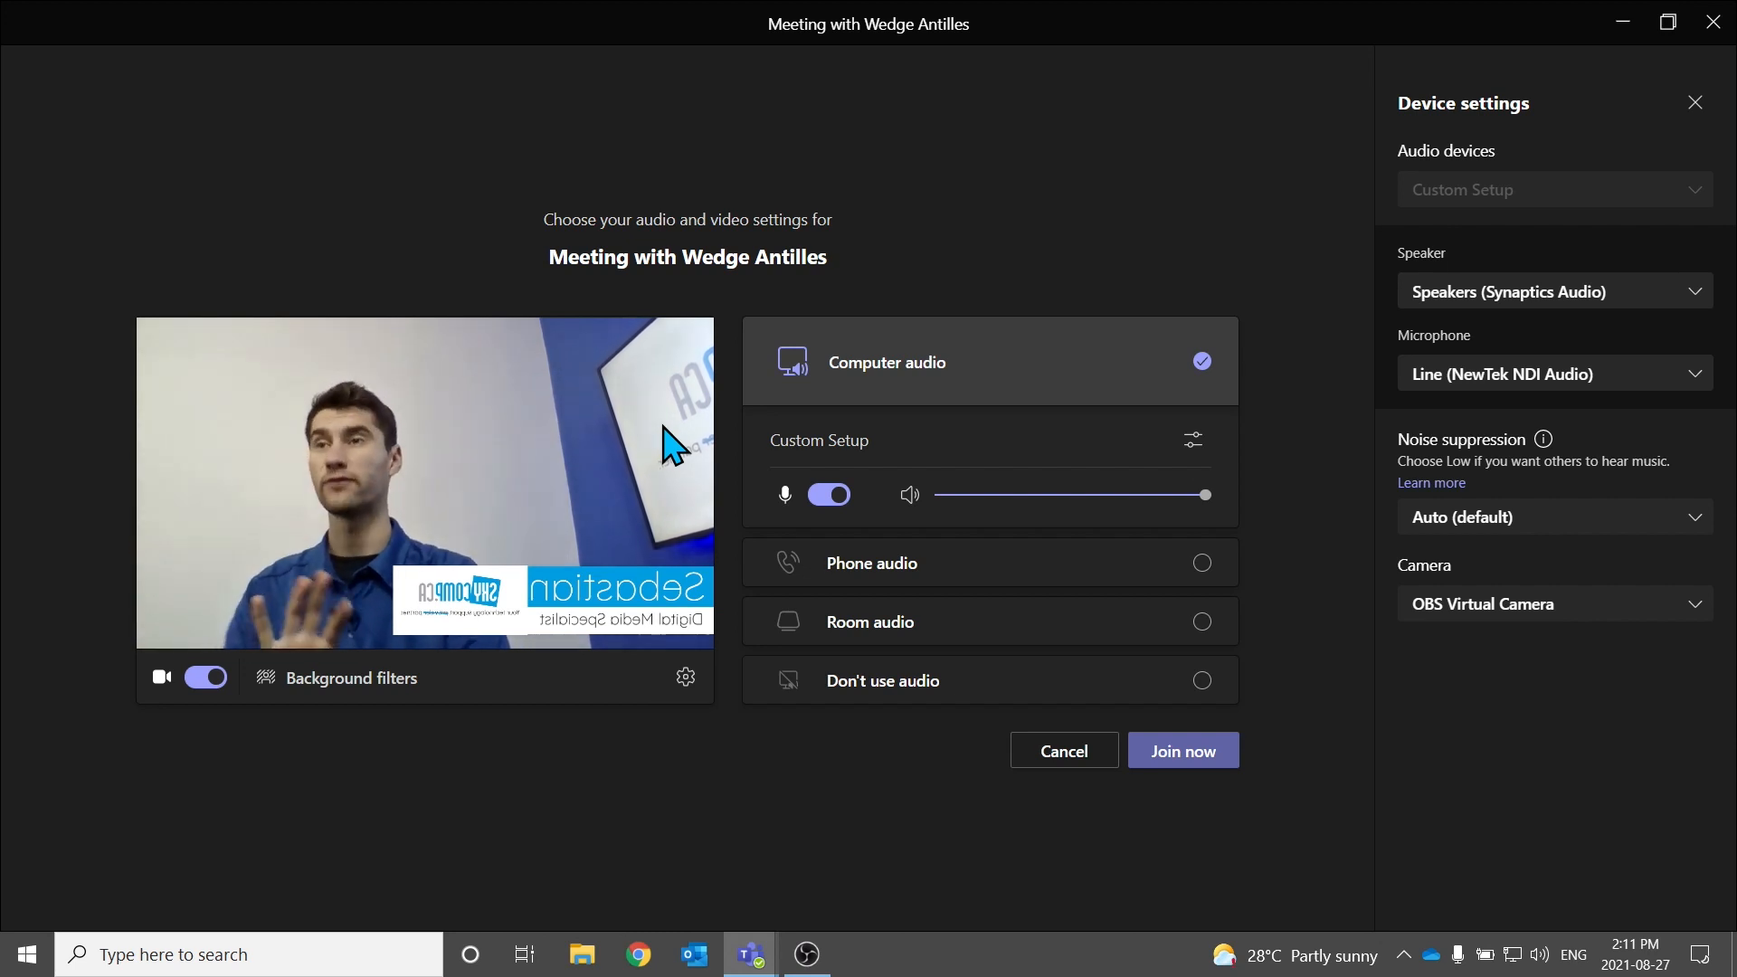
Minimize the Teams meeting window and launch Zoom from the desktop
left_click(1175, 735)
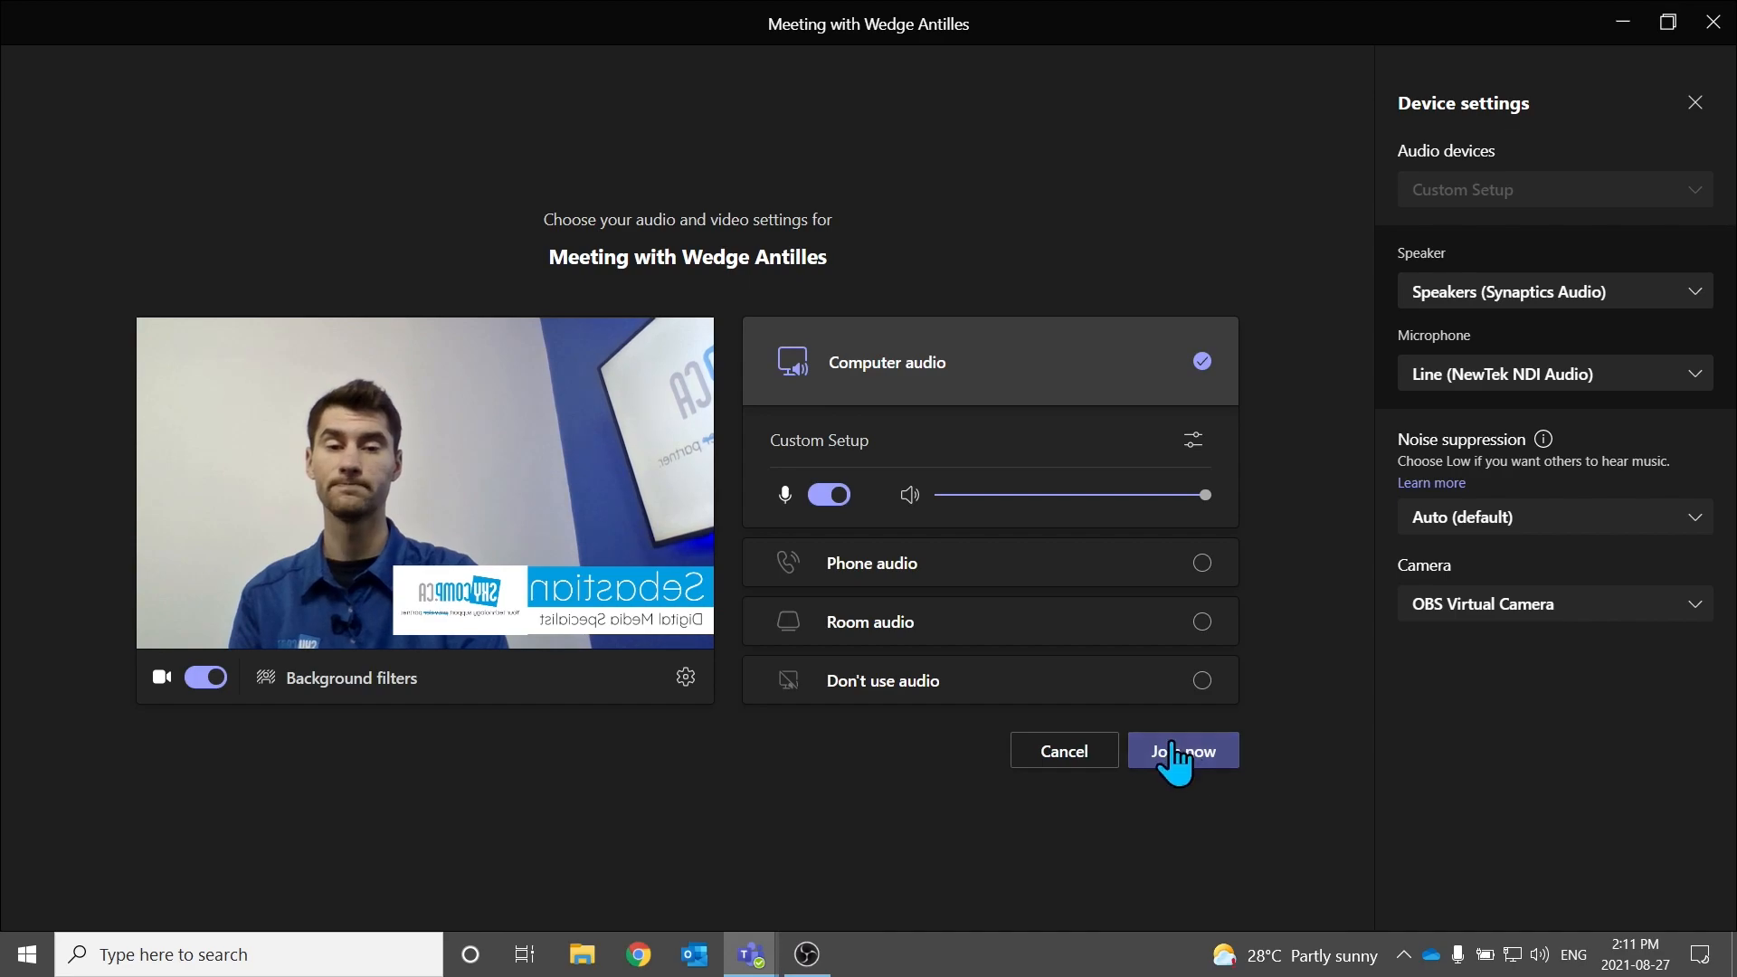
left_click(1626, 23)
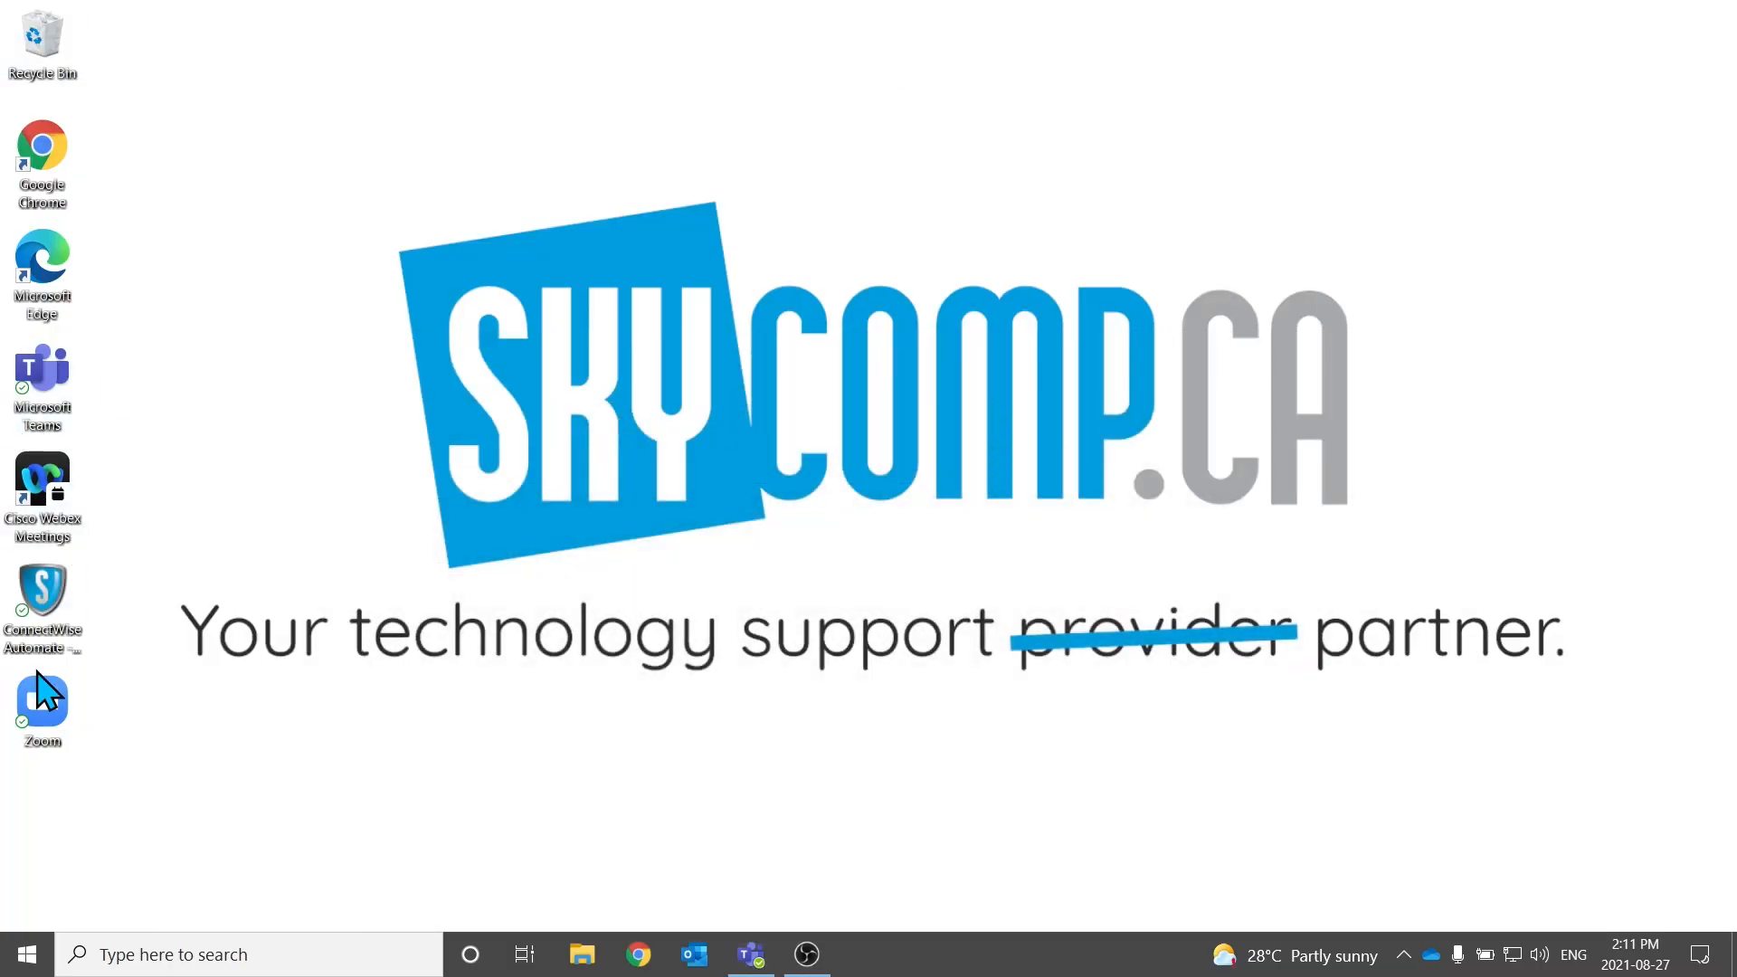
double_click(47, 689)
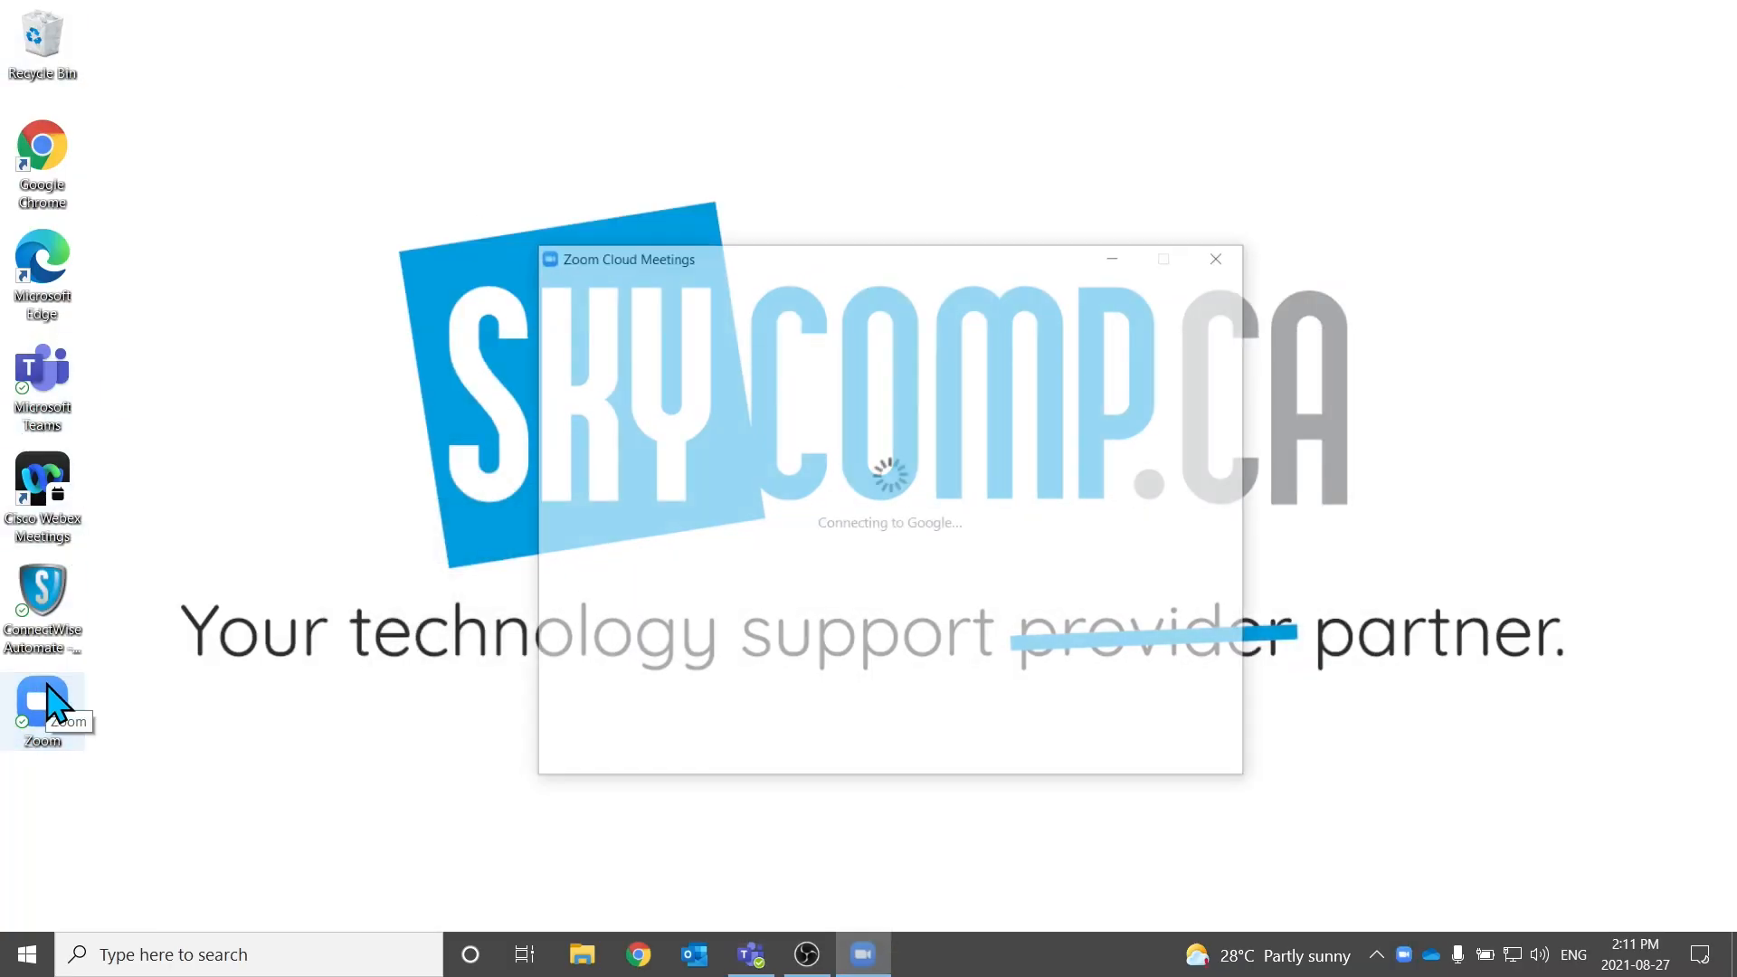